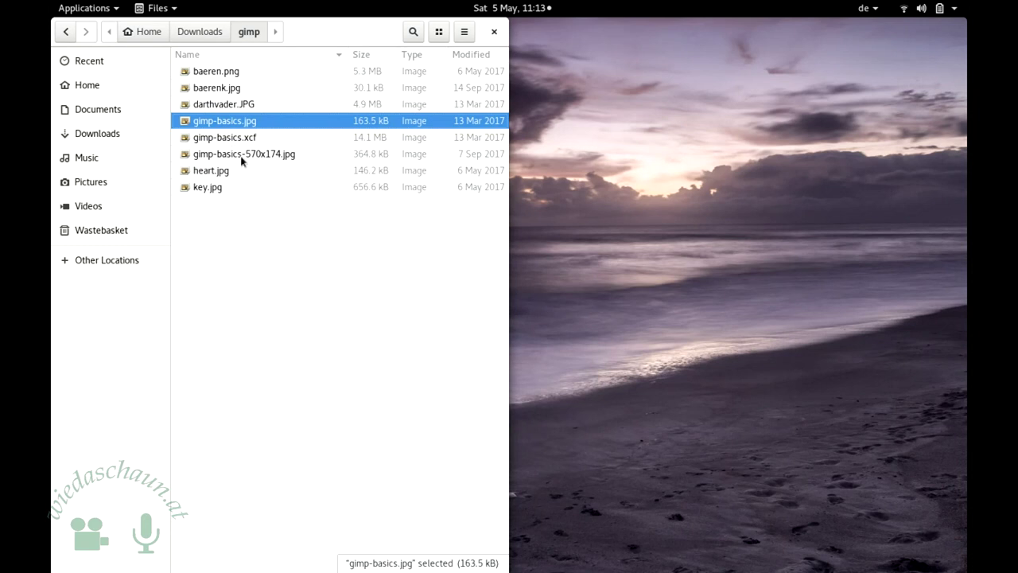
Step: Preview baeren.png in Image Viewer, then advance to its edited version baerenk.jpg
double_click(225, 73)
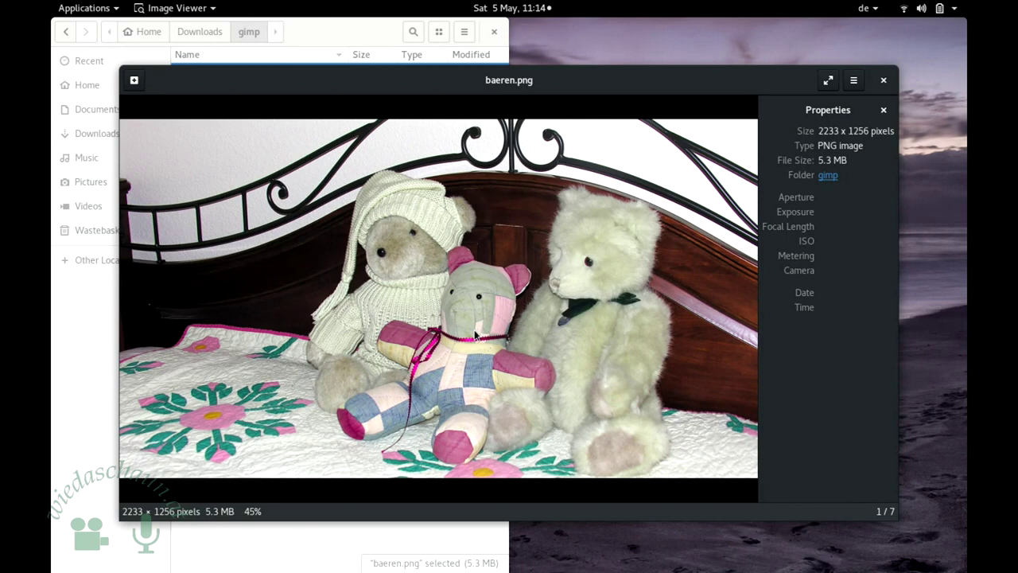
key("Right")
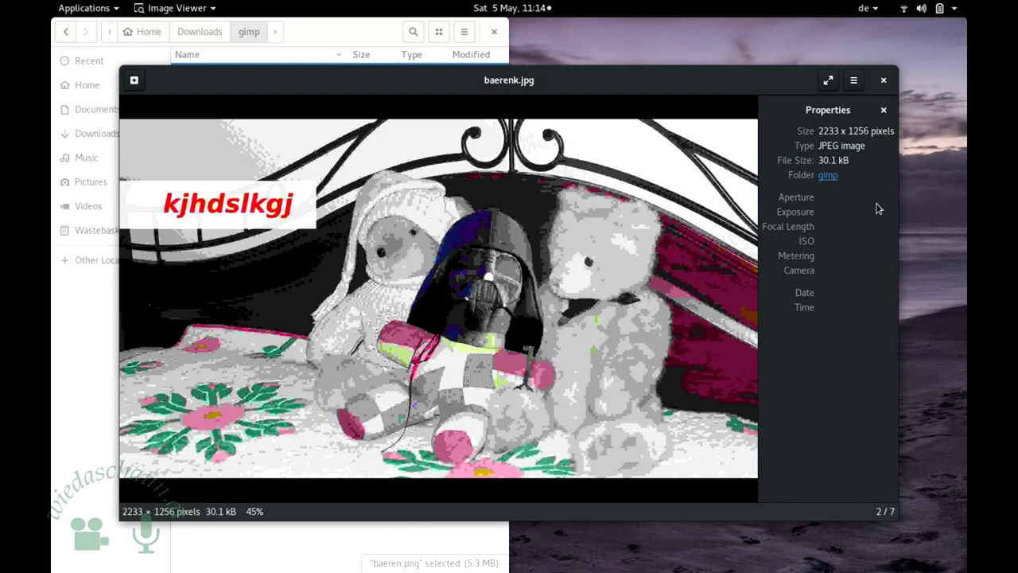
Step: Browse darthvader.JPG, gimp-basics.jpg, the banner, heart.jpg and key.jpg, wrap to baeren.png, and close the viewer
key("Right")
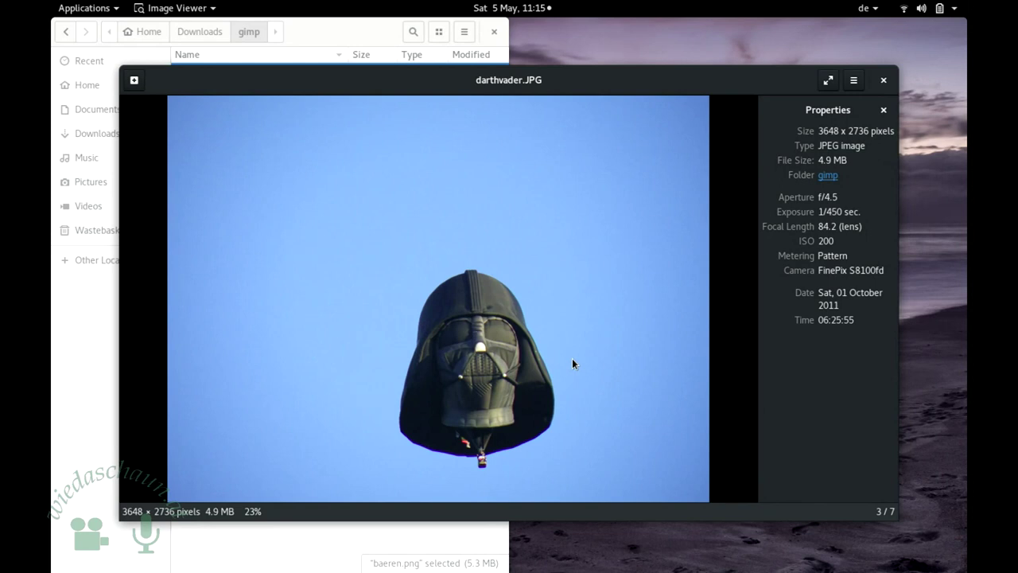
key("Right")
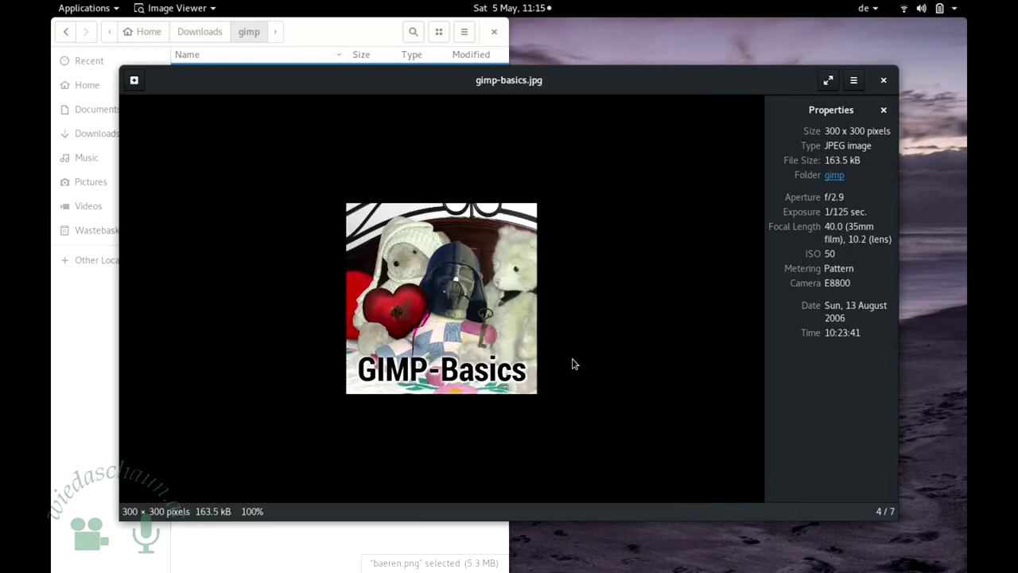
key("Right")
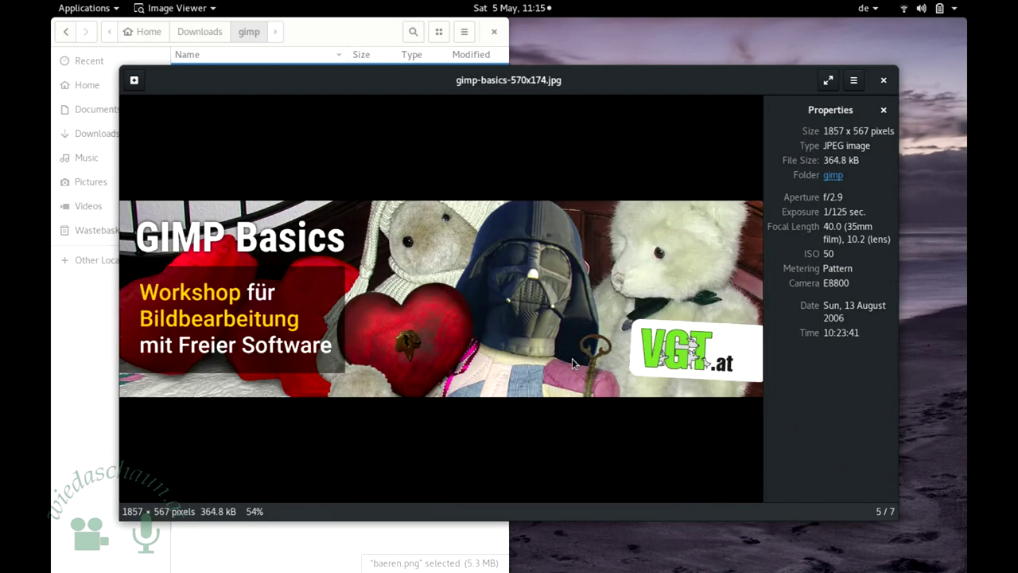
key("Right")
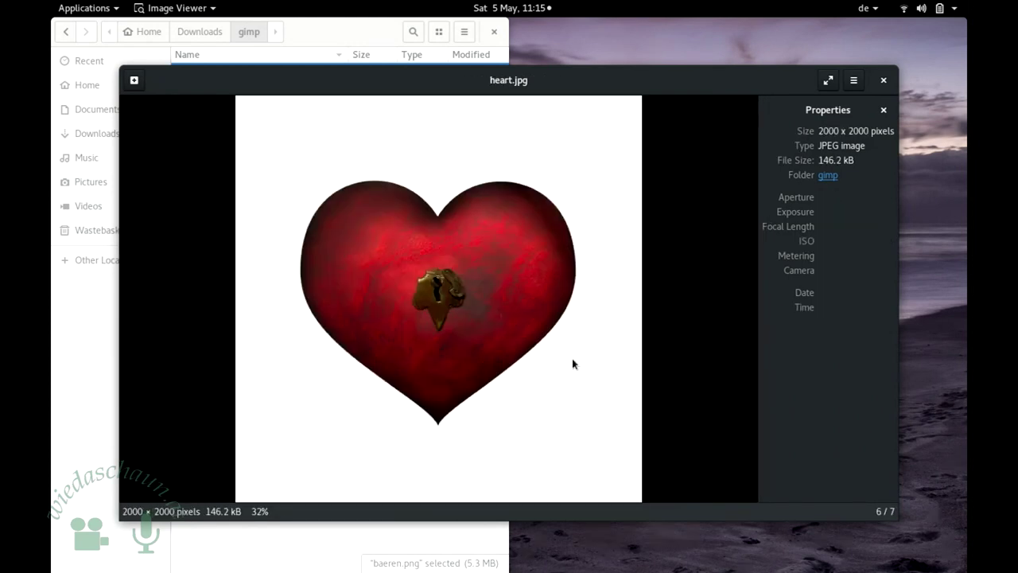
key("Right")
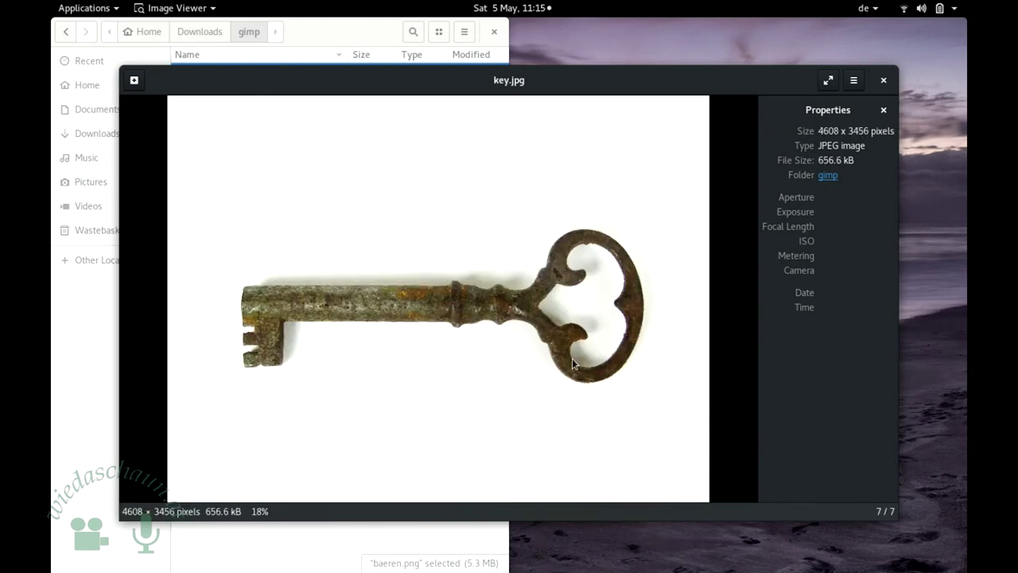
key("Right")
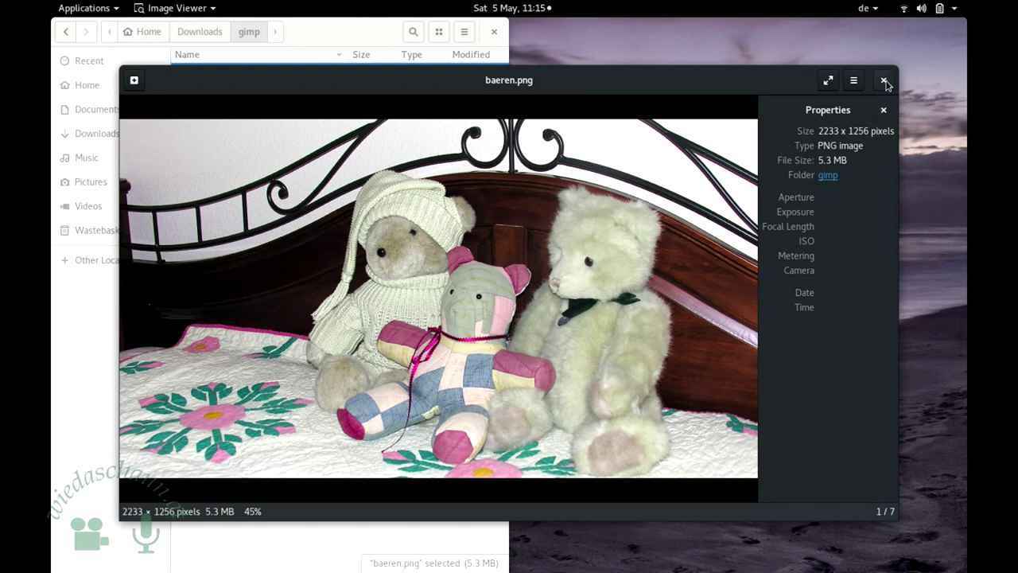
left_click(885, 81)
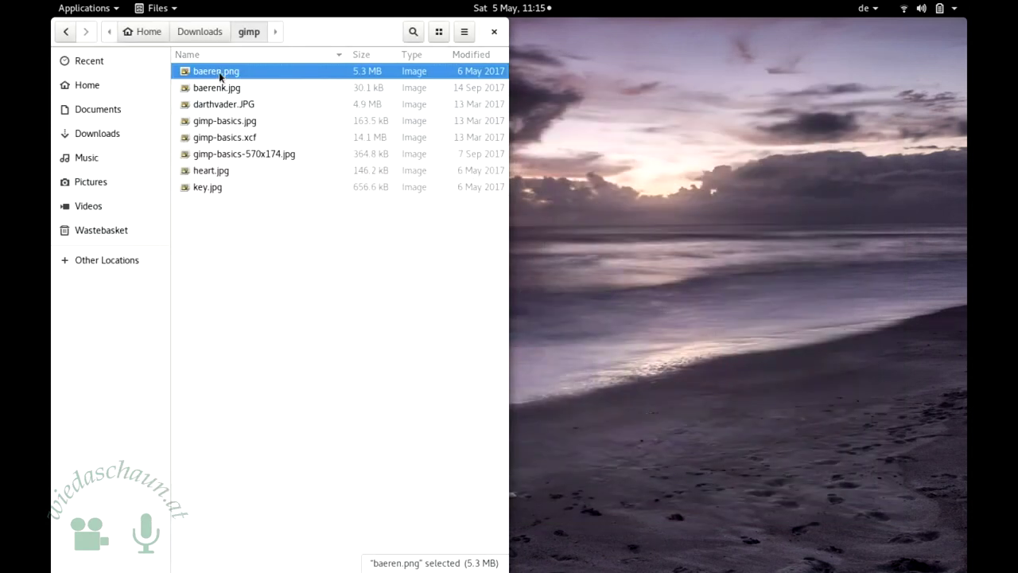
Step: From baeren.png's context menu, choose Open With Other Application
right_click(219, 75)
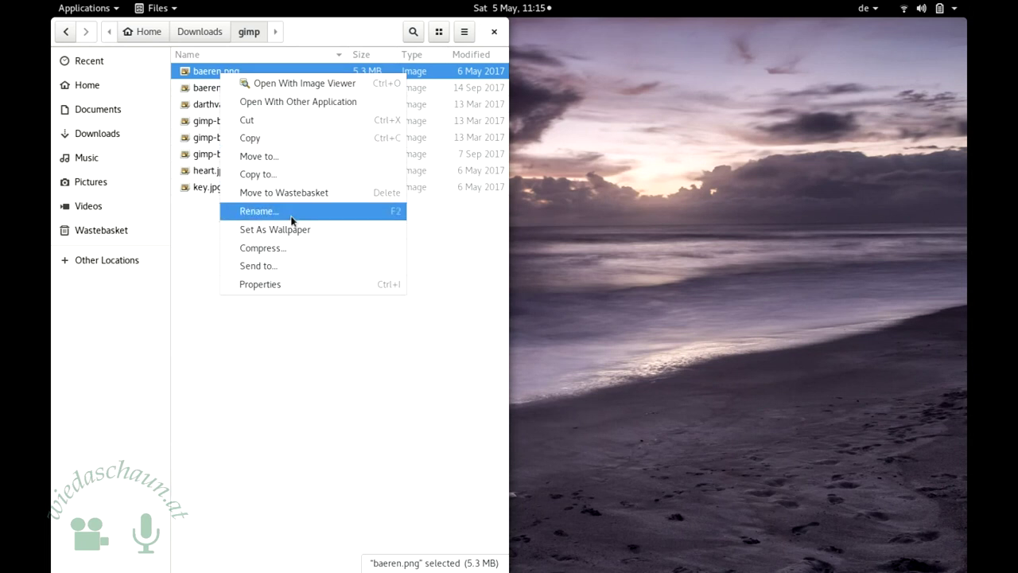
left_click(305, 106)
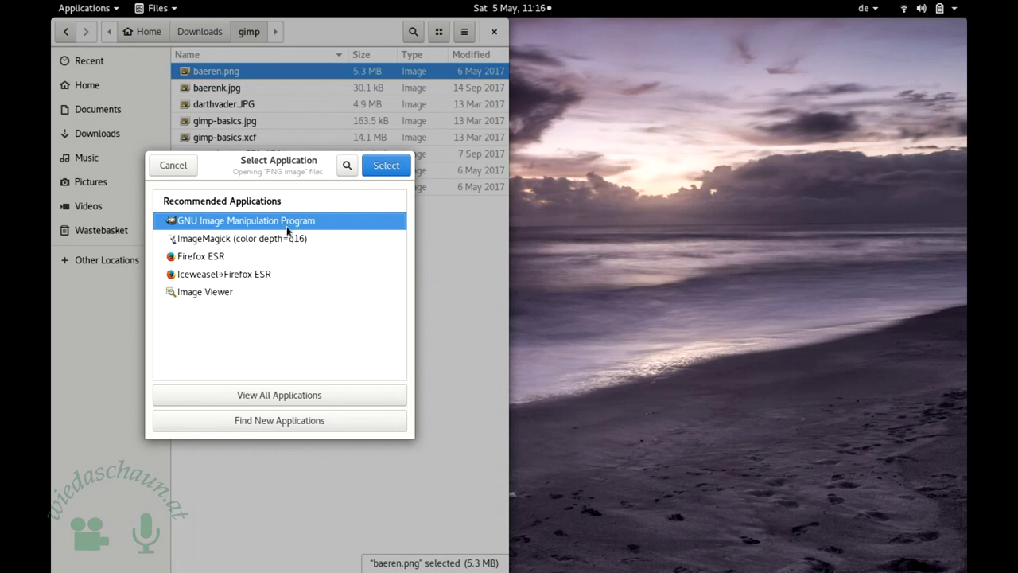
Step: Open baeren.png in GIMP, enlarge its image window, and bring up the Windows menu
left_click(392, 165)
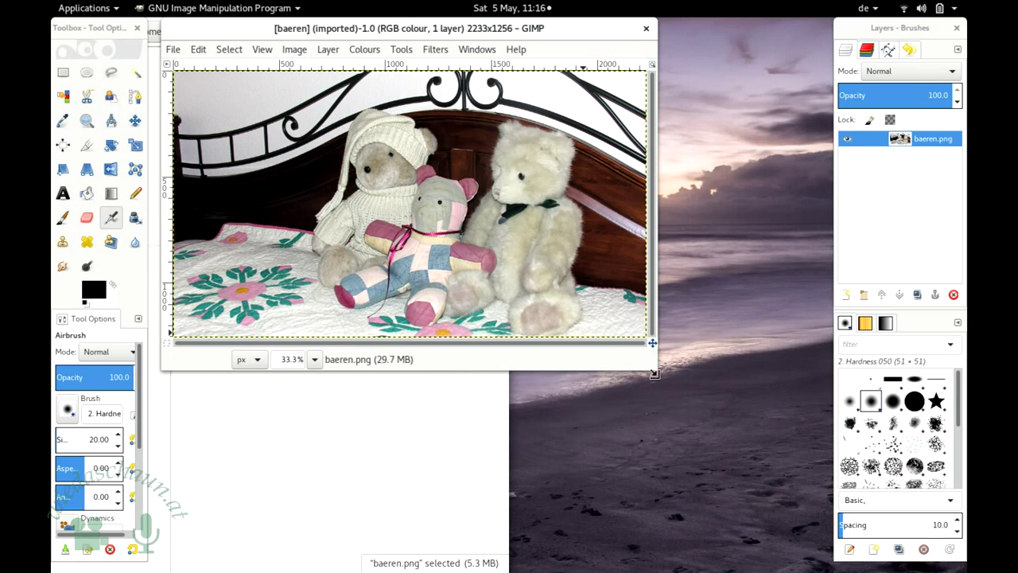
mouse_move(654, 371)
left_mouse_down()
mouse_move(792, 490)
mouse_move(794, 512)
left_mouse_up()
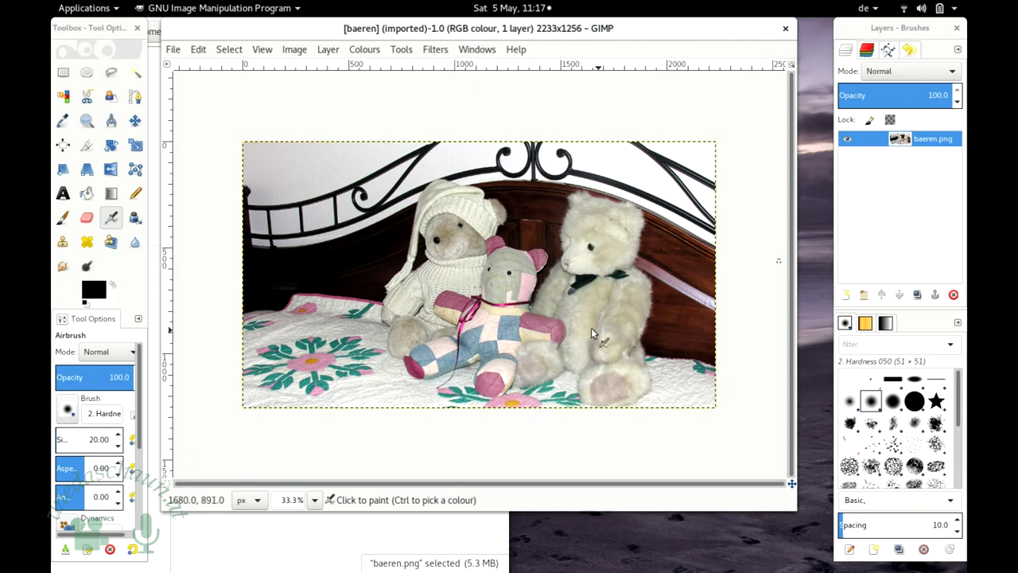
left_click(477, 50)
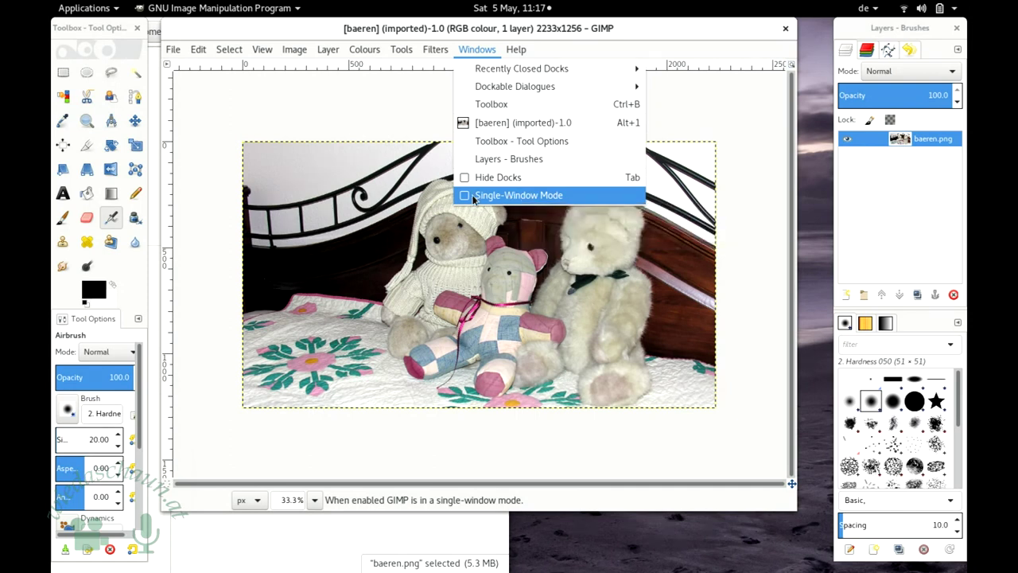
Step: Switch GIMP to Single-Window Mode and maximize it to fill the screen
left_click(511, 198)
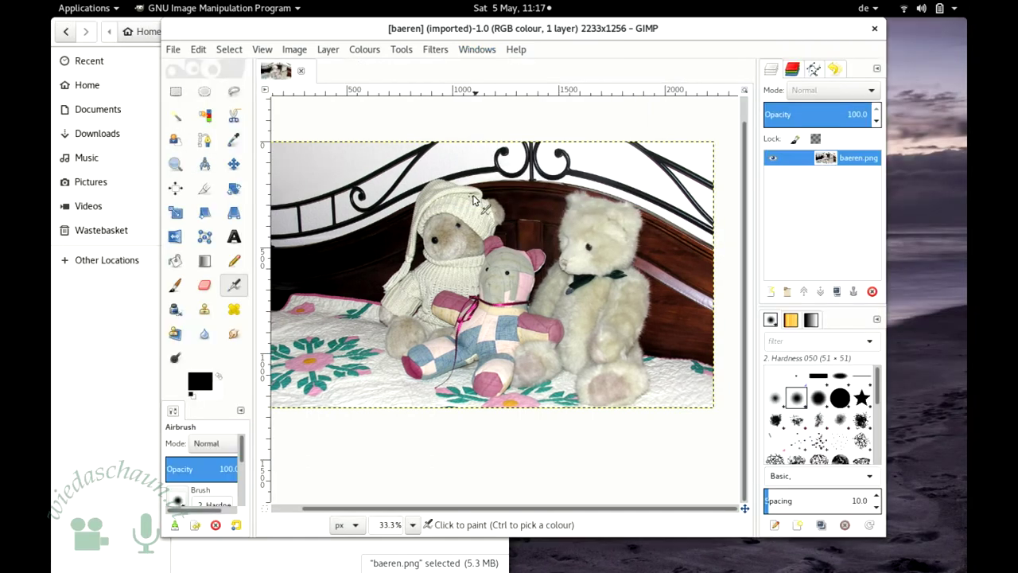
double_click(578, 30)
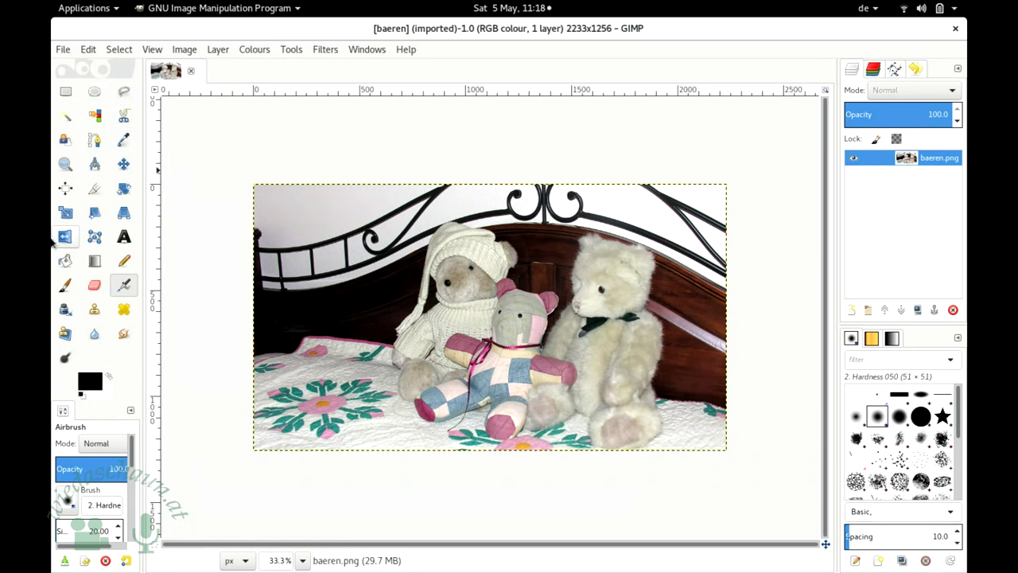
Step: Invert the colours of a rectangle over the bears in the photo's centre, then deselect
left_click(65, 92)
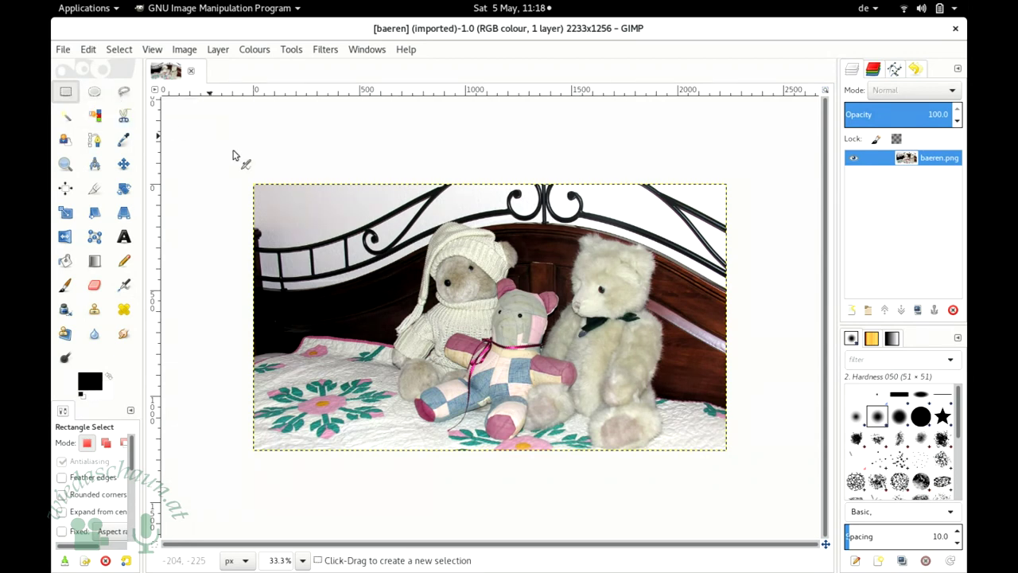
left_click_drag(322, 194, 593, 377)
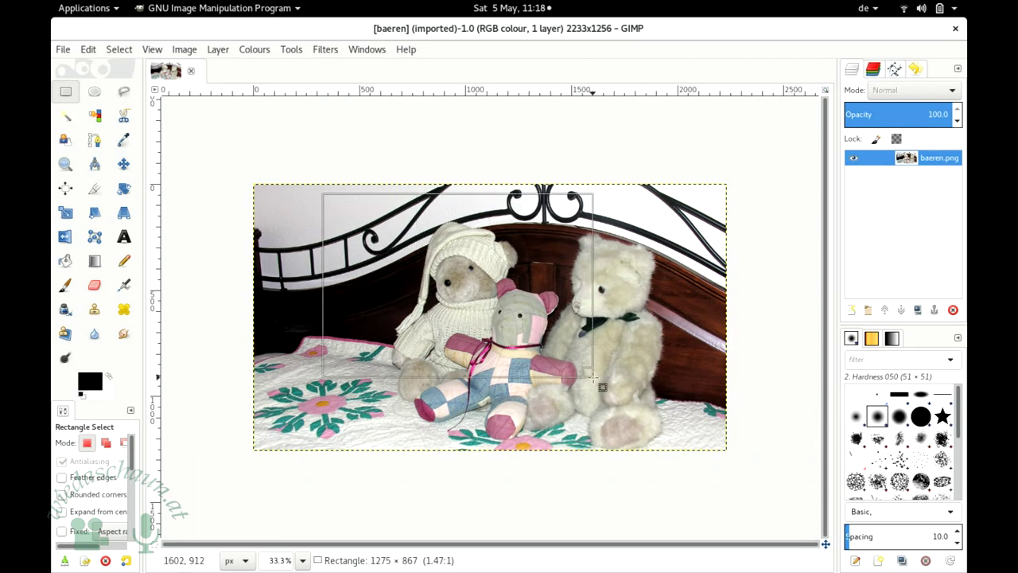
left_click_drag(592, 377, 672, 425)
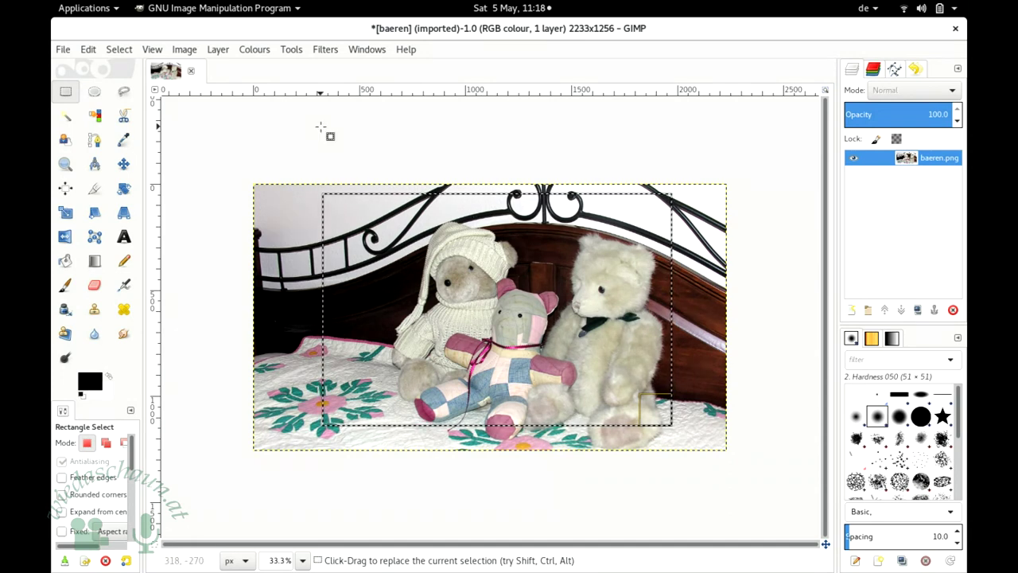
left_click(256, 51)
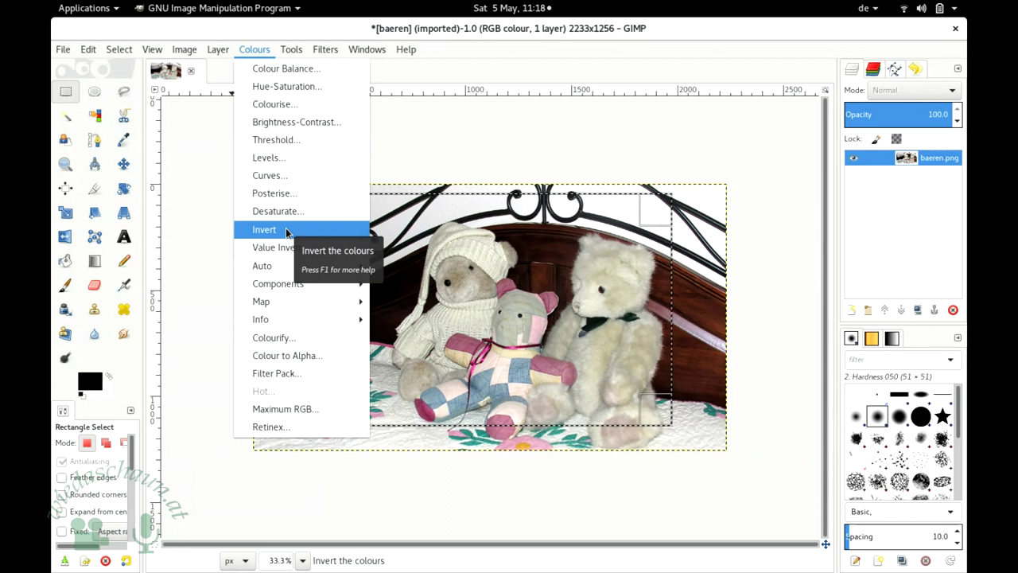
left_click(286, 231)
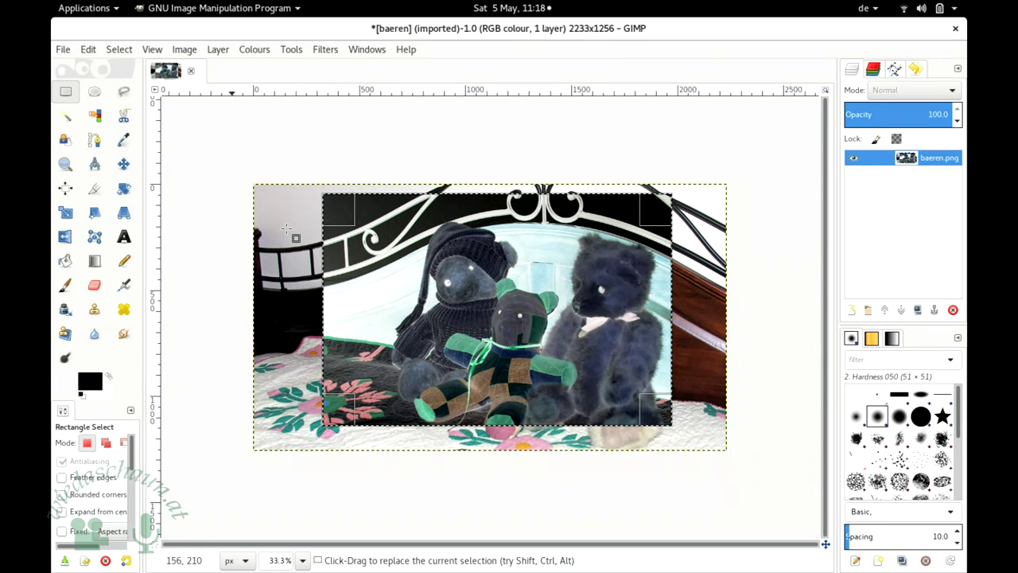
left_click(414, 142)
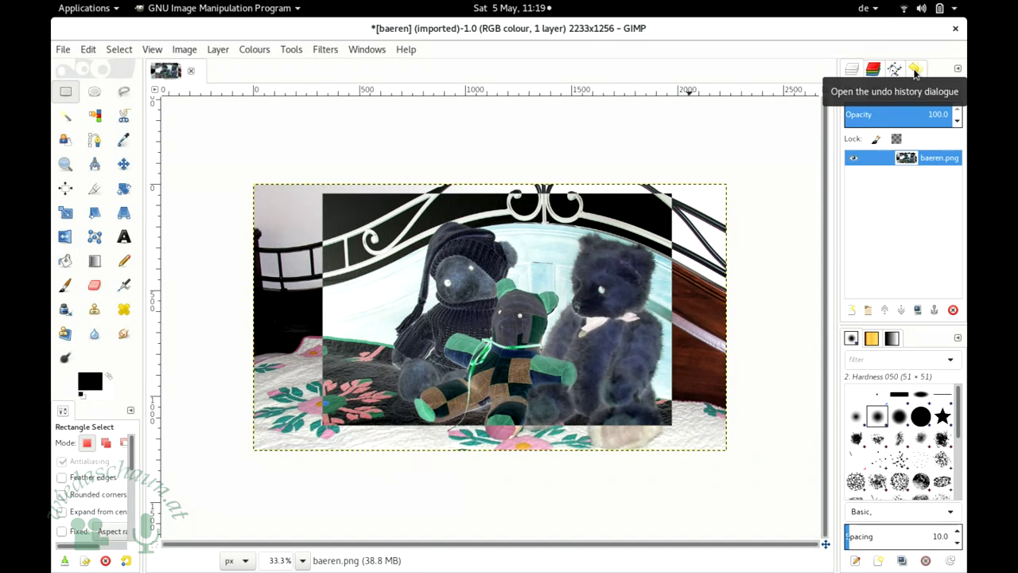
Step: Step through Undo History back to before the Invert, then clear the selection
left_click(914, 70)
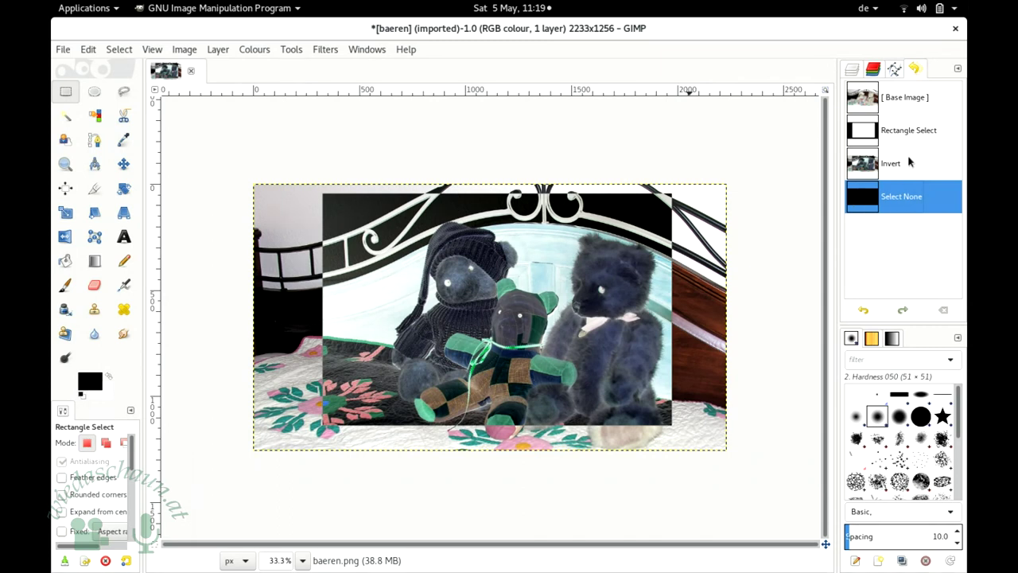
left_click(912, 100)
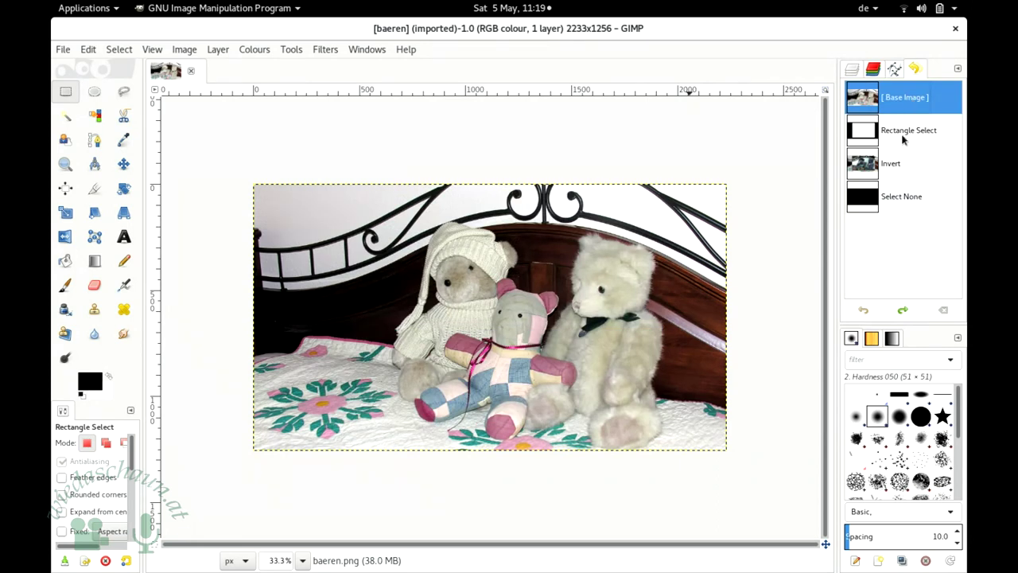
left_click(908, 127)
left_click(899, 163)
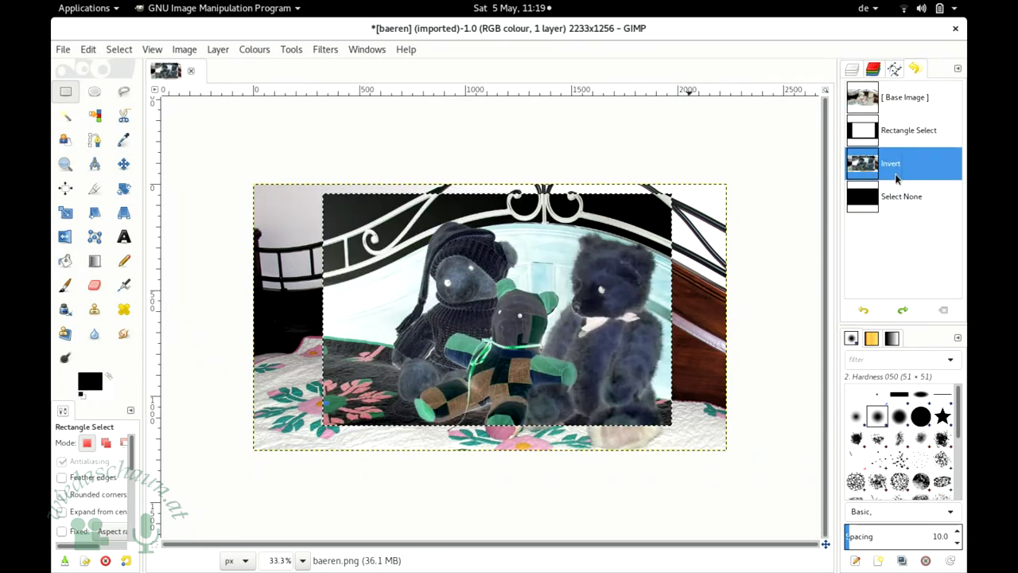
left_click(896, 202)
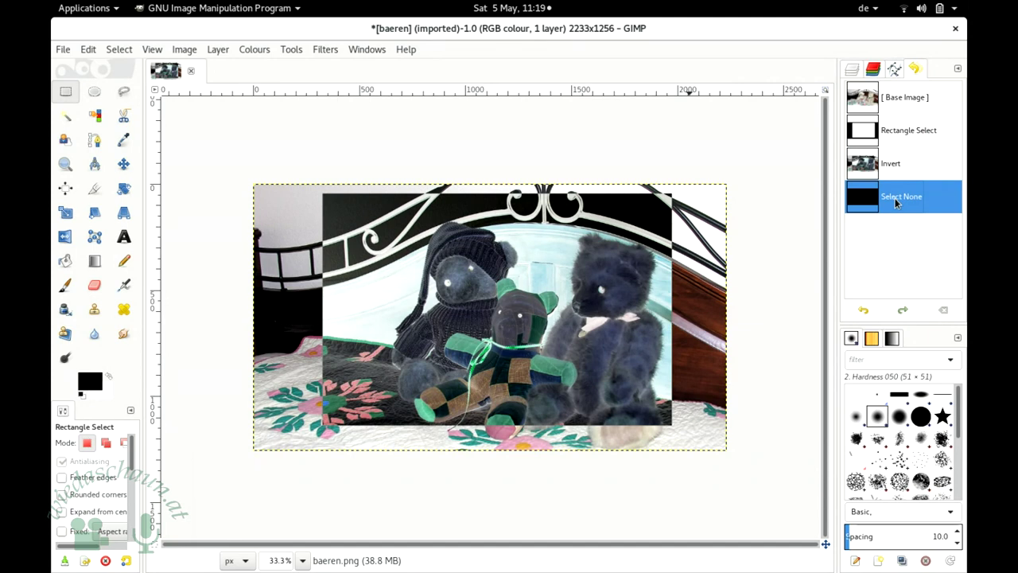
left_click(902, 164)
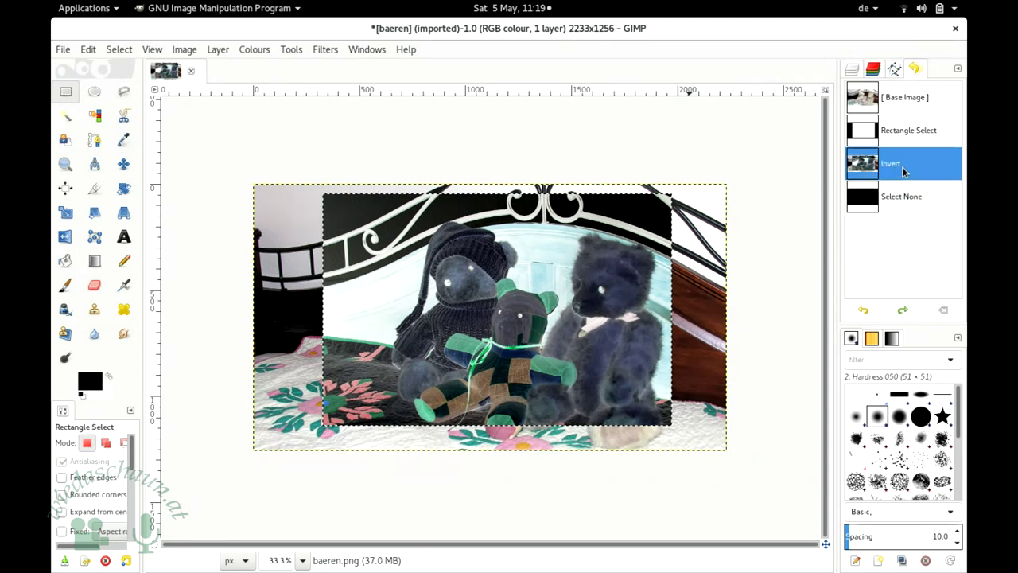
left_click(899, 134)
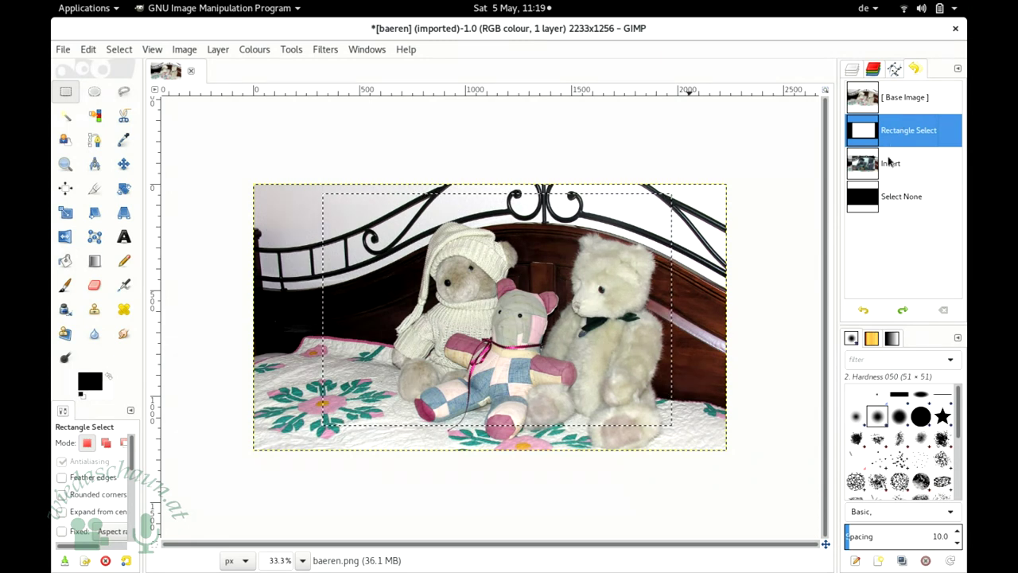
left_click(889, 165)
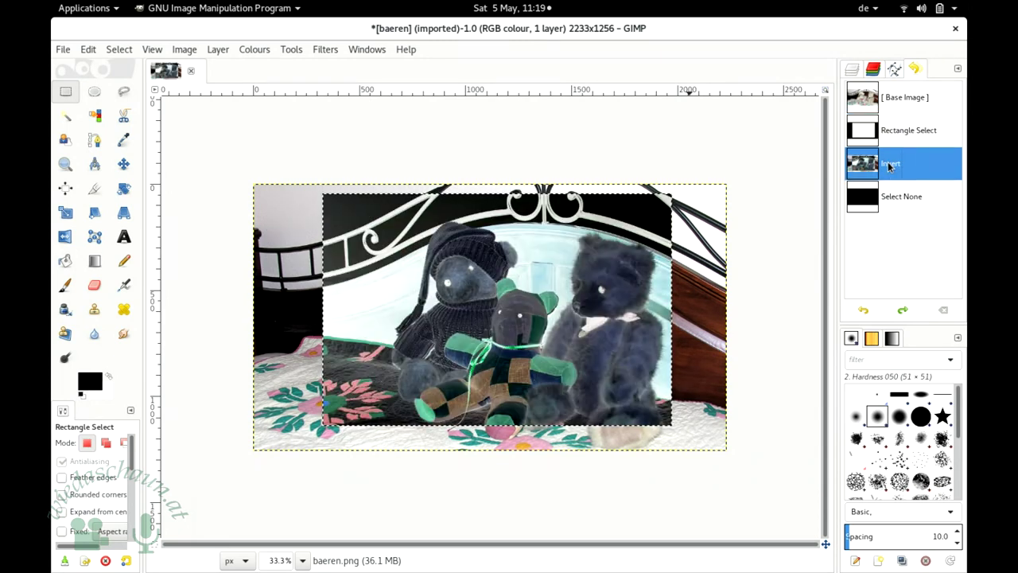
left_click(901, 135)
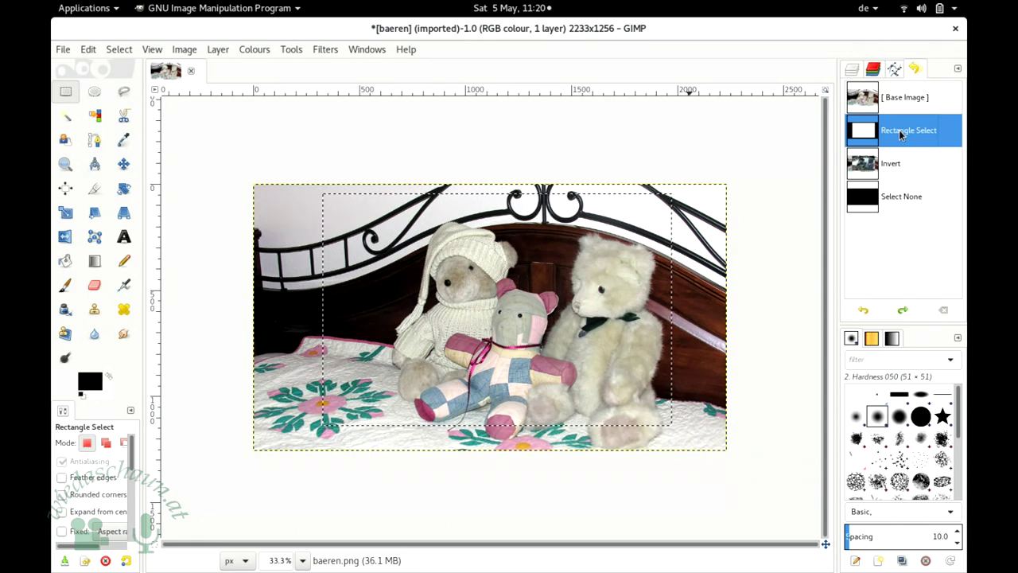
left_click(651, 135)
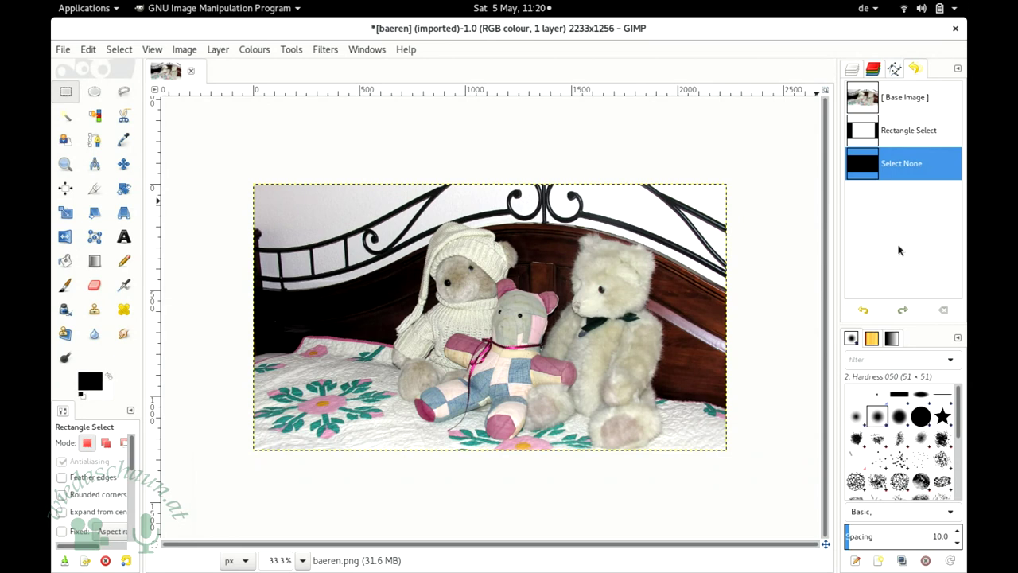
Step: Clear the selection again and bring up the Image menu for Canvas Size
left_click(617, 140)
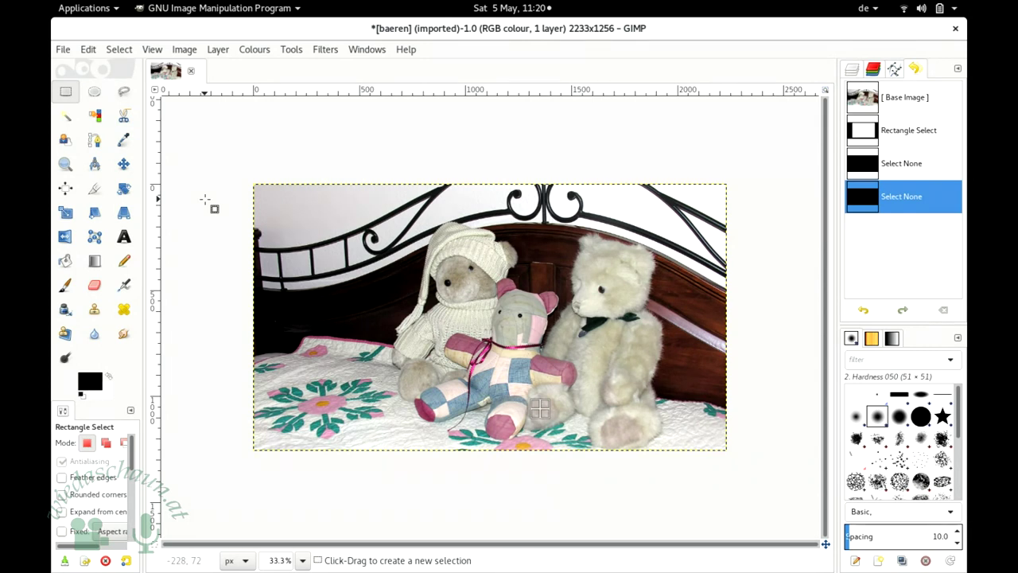
left_click(185, 49)
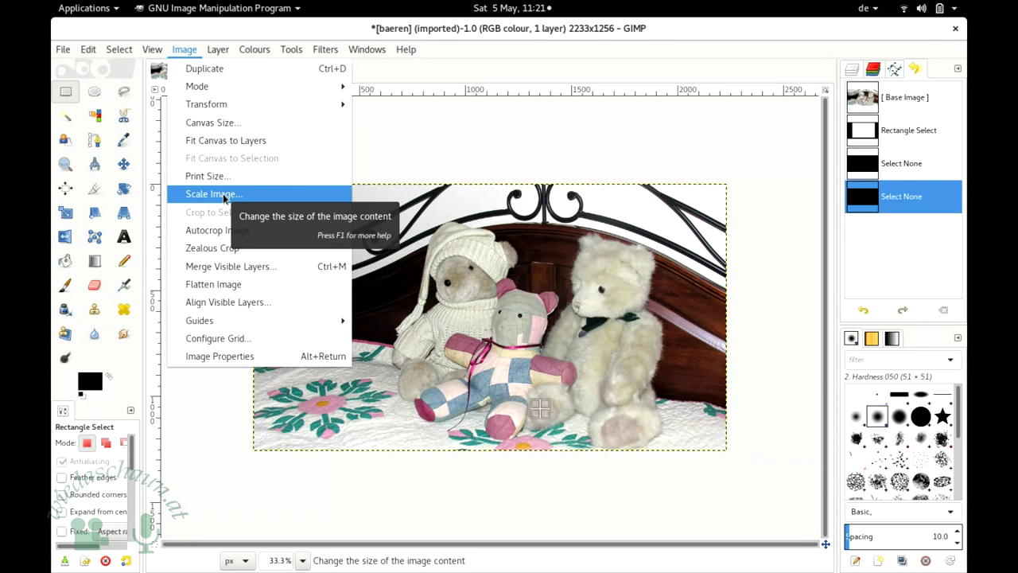
left_click(223, 128)
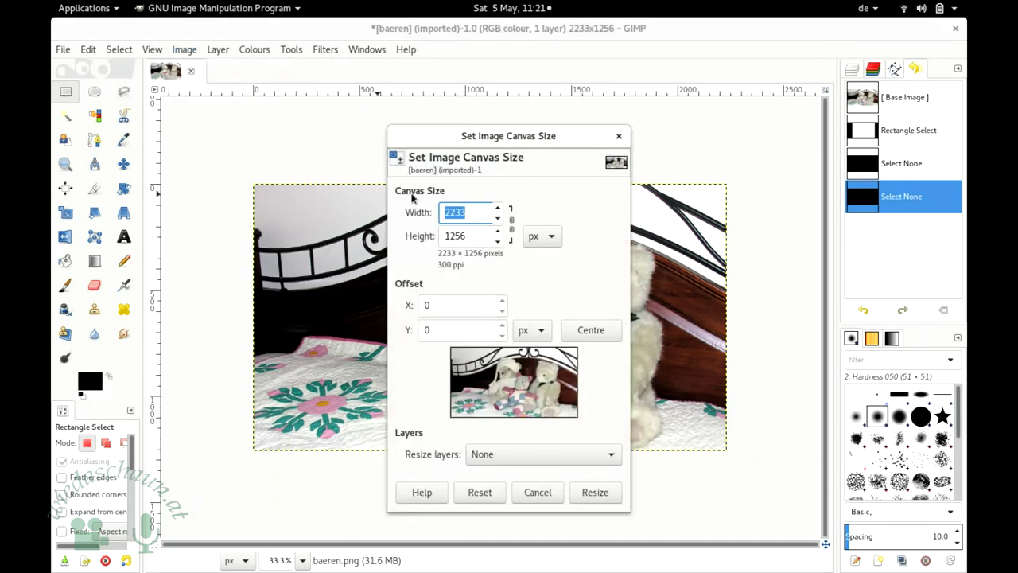
left_click(473, 213)
key("shift+Left")
key("shift+Left")
key("BackSpace")
key("BackSpace")
type("000")
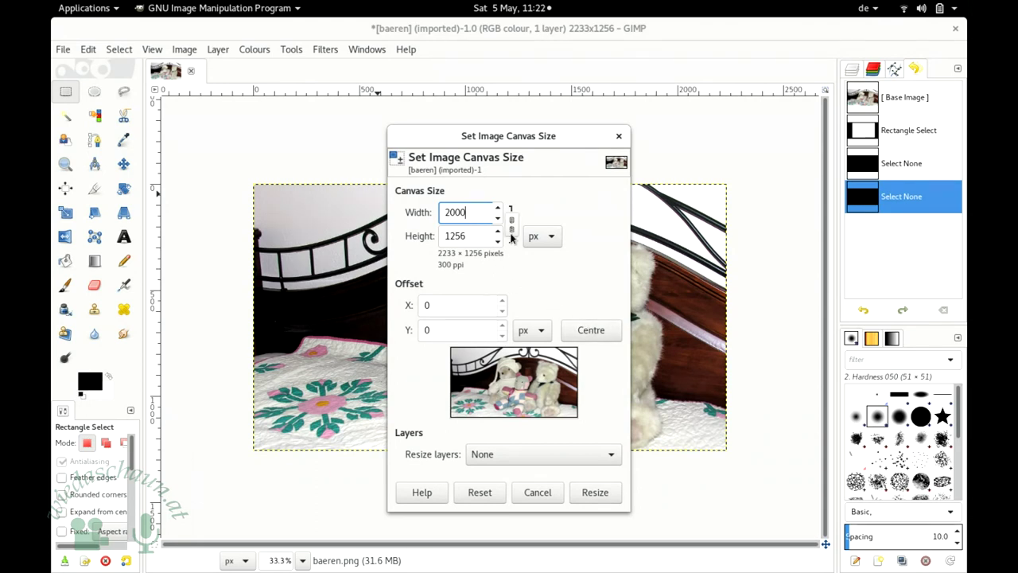
left_click(478, 237)
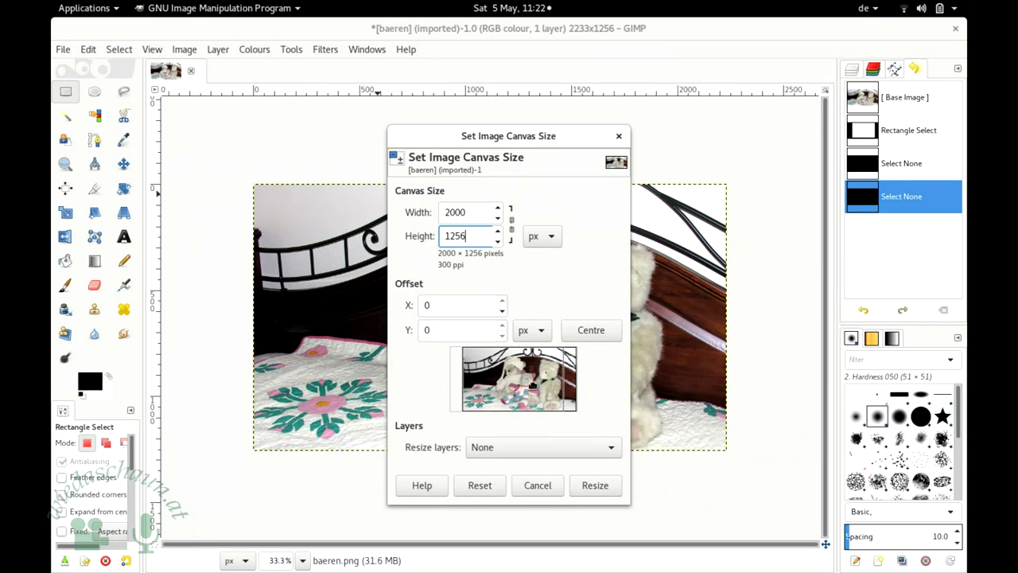
left_click_drag(533, 388, 504, 396)
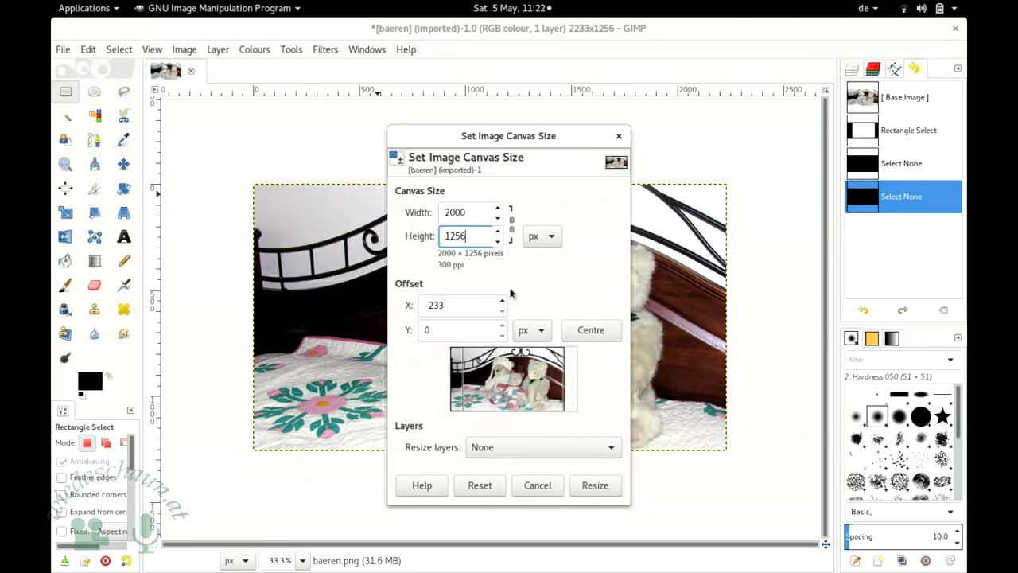
left_click_drag(482, 235, 416, 234)
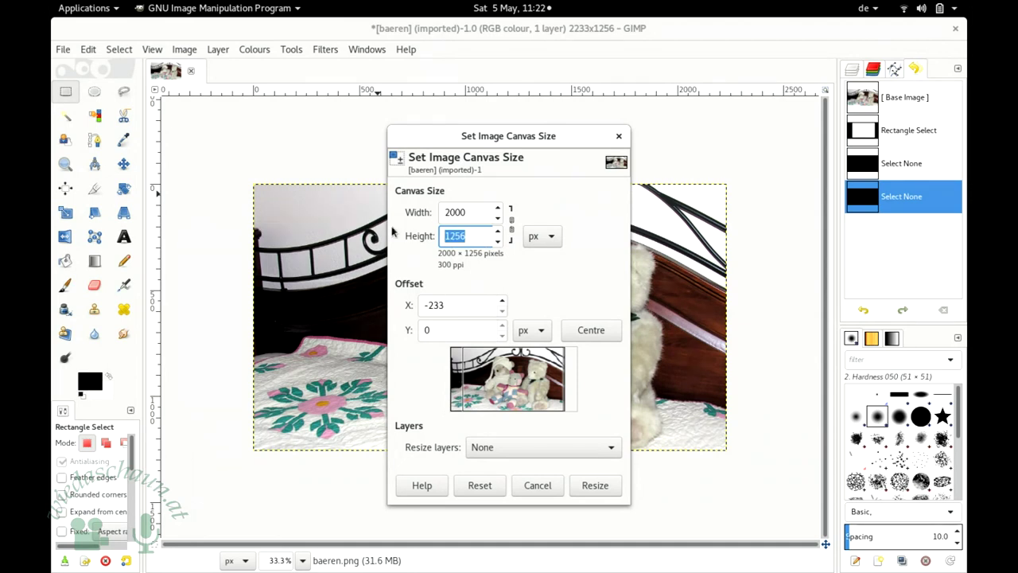
type("1000")
left_click(475, 213)
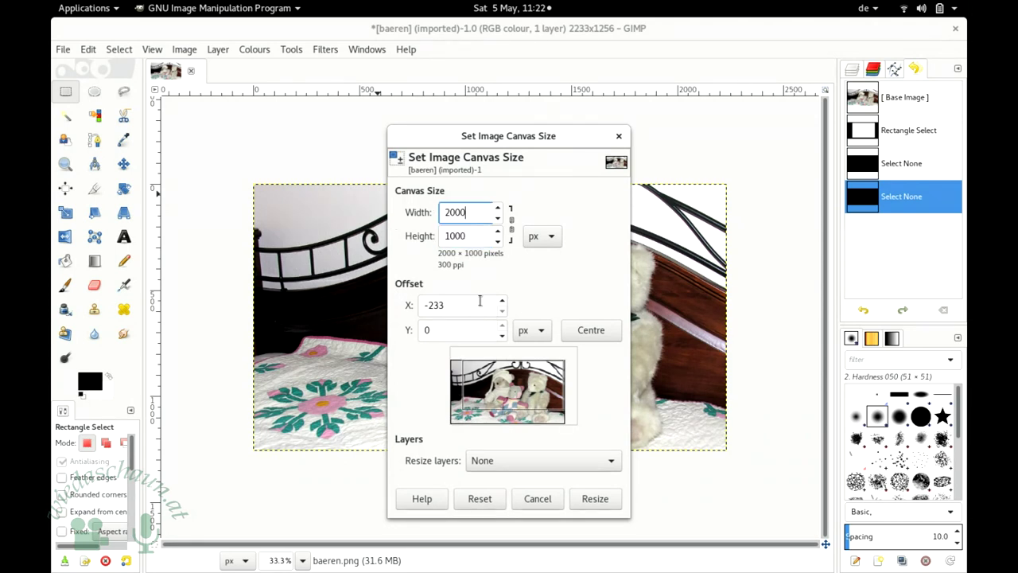
mouse_move(523, 378)
left_mouse_down()
mouse_move(479, 380)
mouse_move(483, 364)
left_mouse_up()
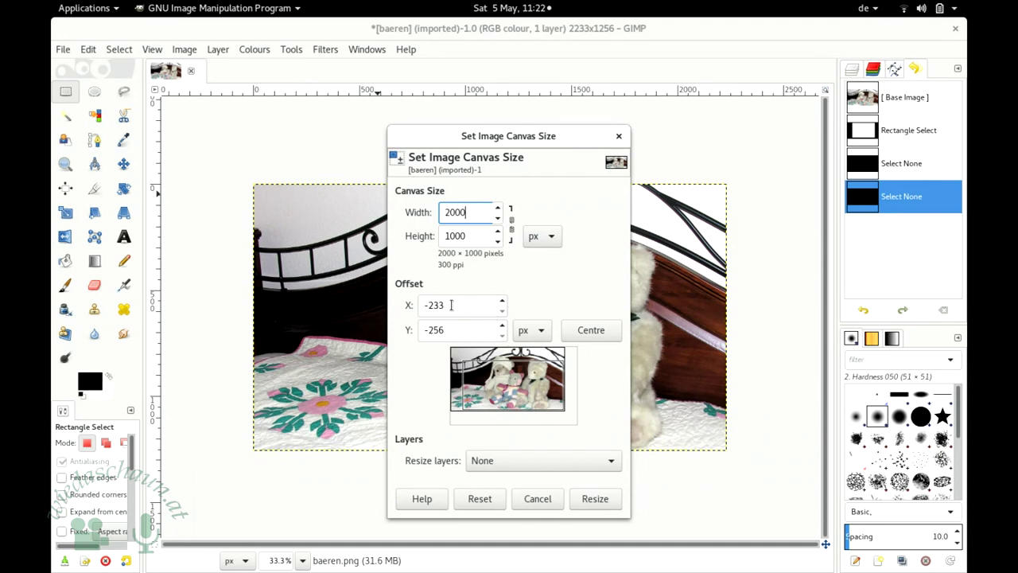
left_click(591, 330)
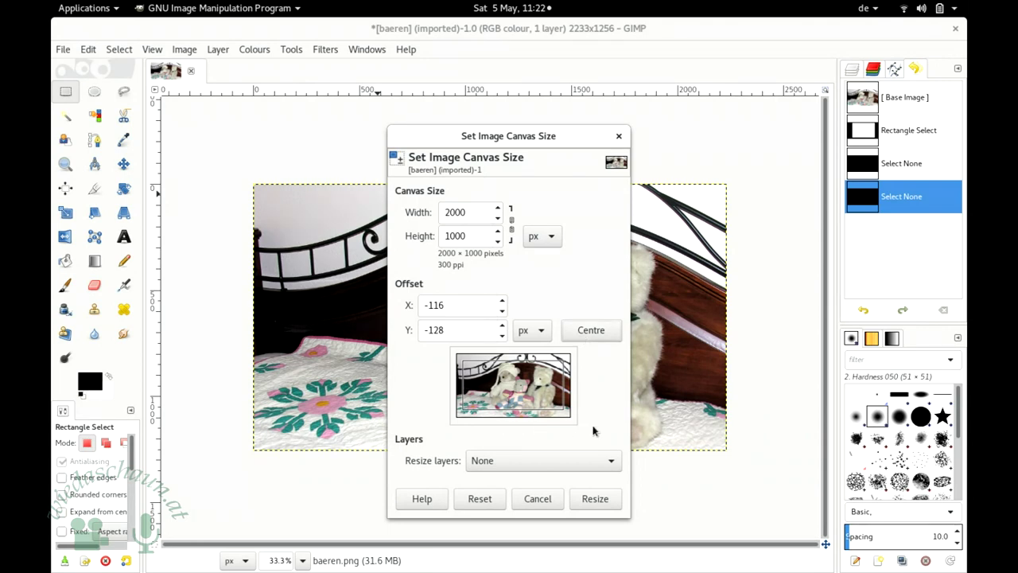
left_click(571, 465)
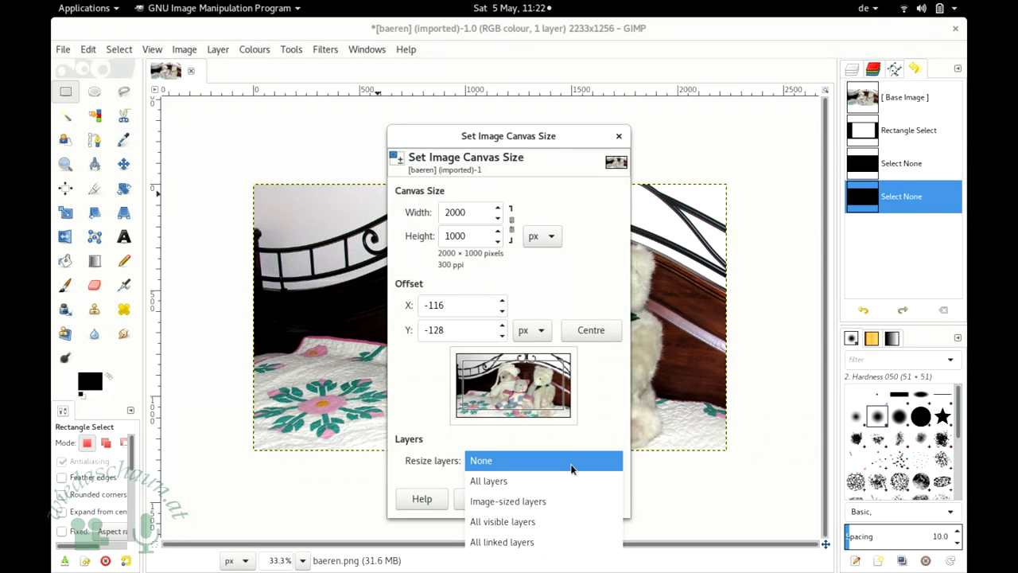
left_click(614, 389)
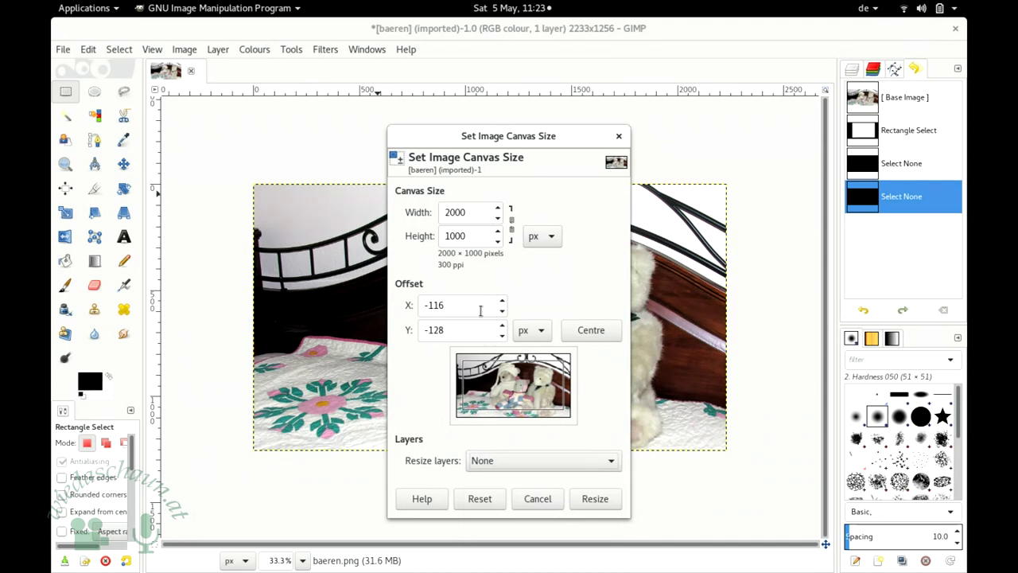
mouse_move(507, 385)
left_mouse_down()
mouse_move(482, 380)
mouse_move(526, 416)
mouse_move(514, 411)
left_mouse_up()
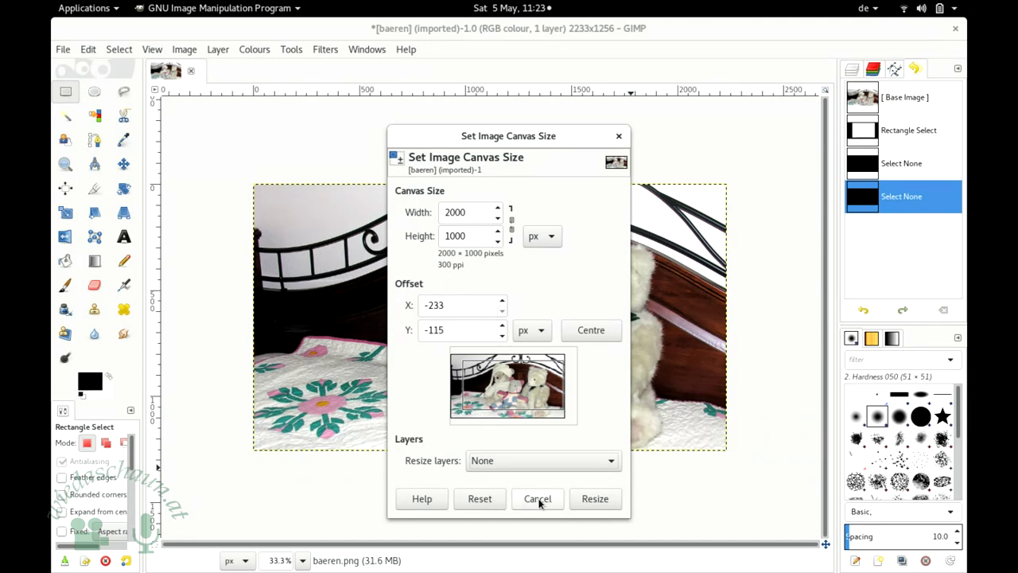
left_click(538, 498)
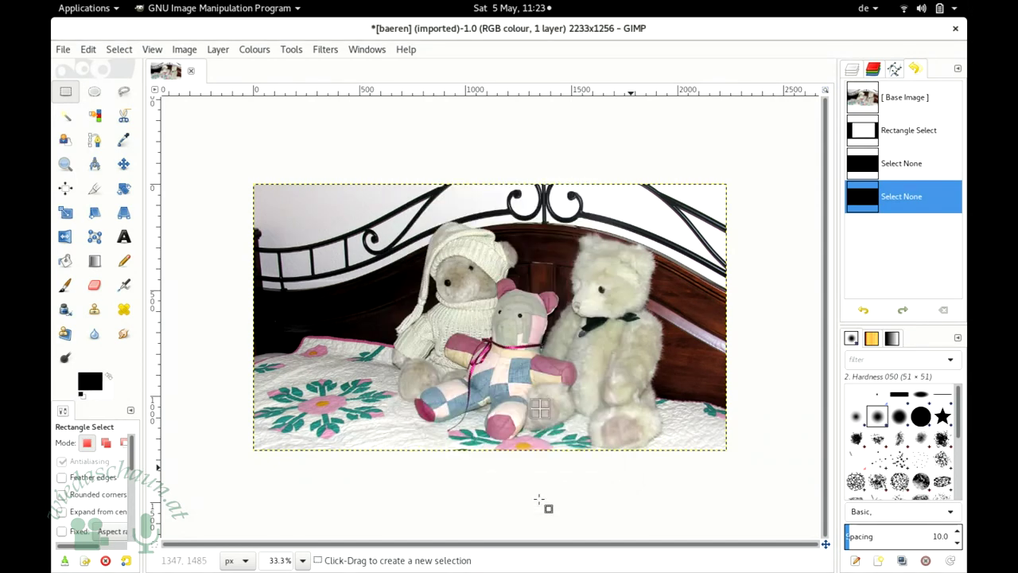
Step: In Scale Image, set width to 2000 with the chain linked so height becomes 1125
left_click(184, 51)
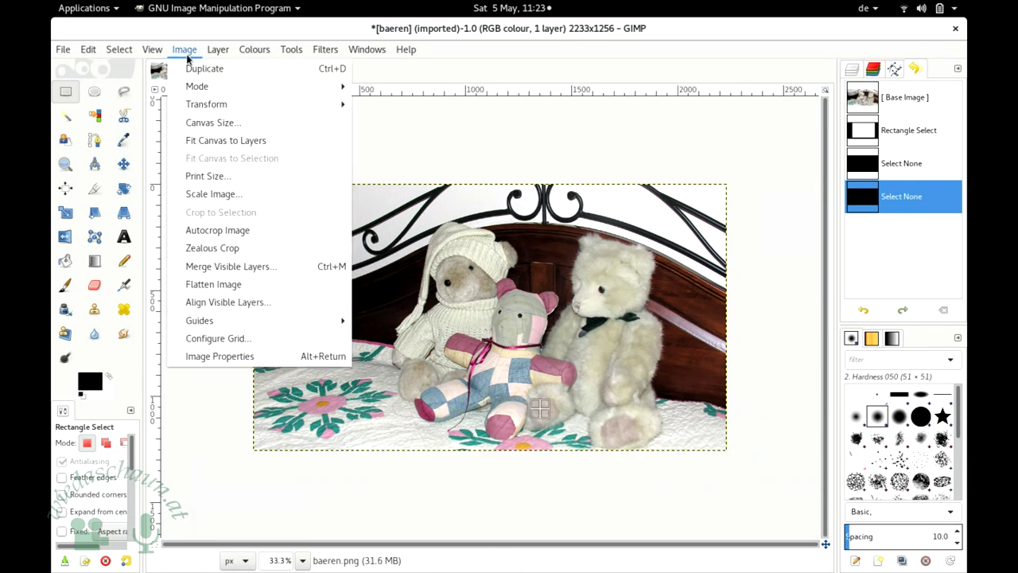
left_click(226, 195)
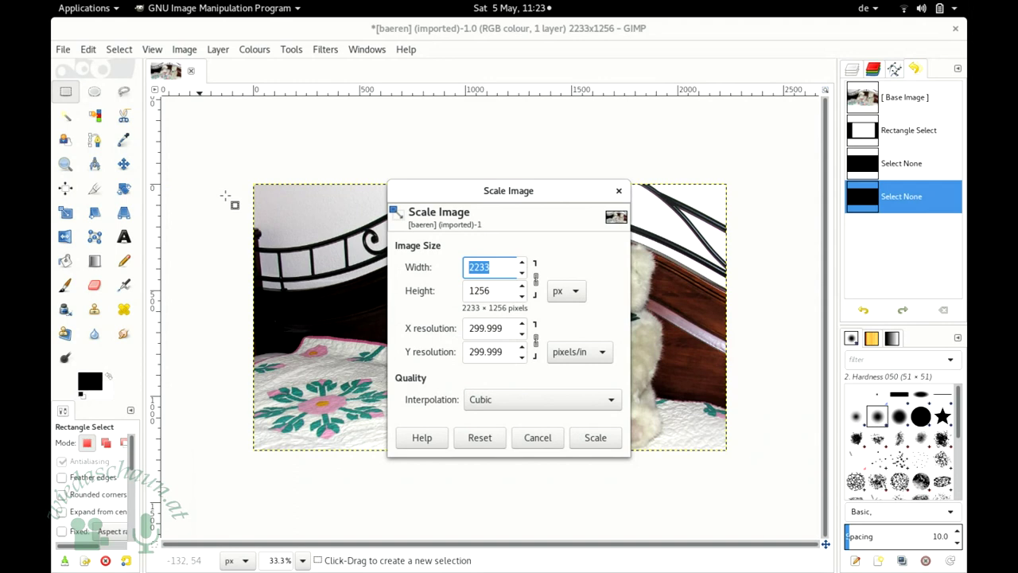
left_click(503, 268)
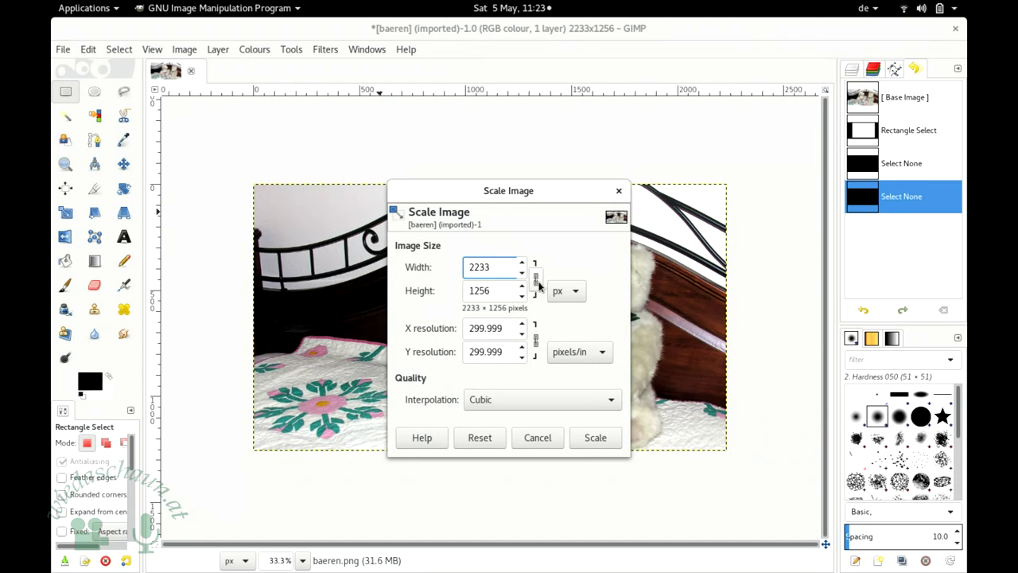
left_click_drag(497, 267, 488, 267)
key("BackSpace")
key("BackSpace")
key("BackSpace")
type("000")
key("Tab")
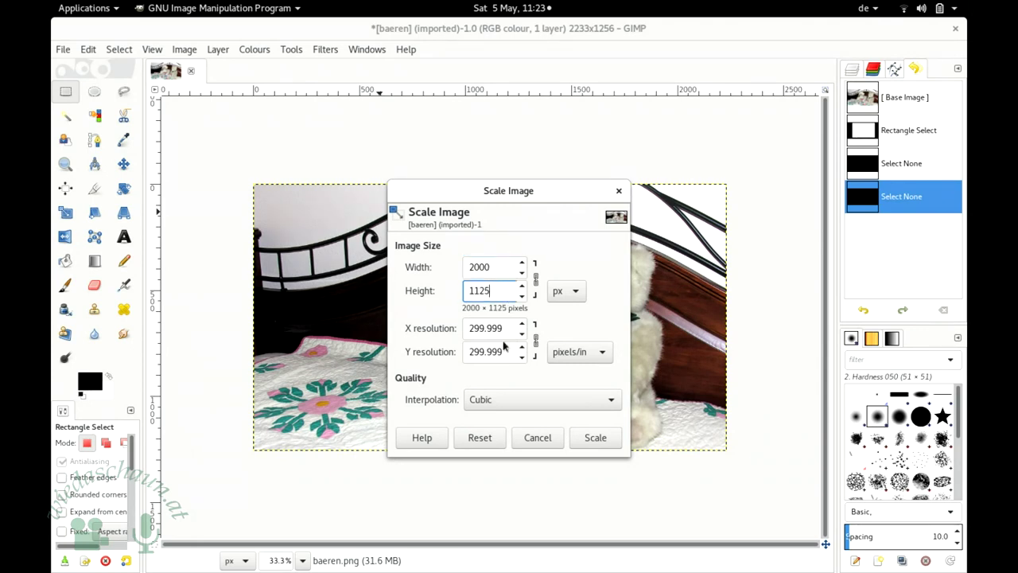
left_click(505, 331)
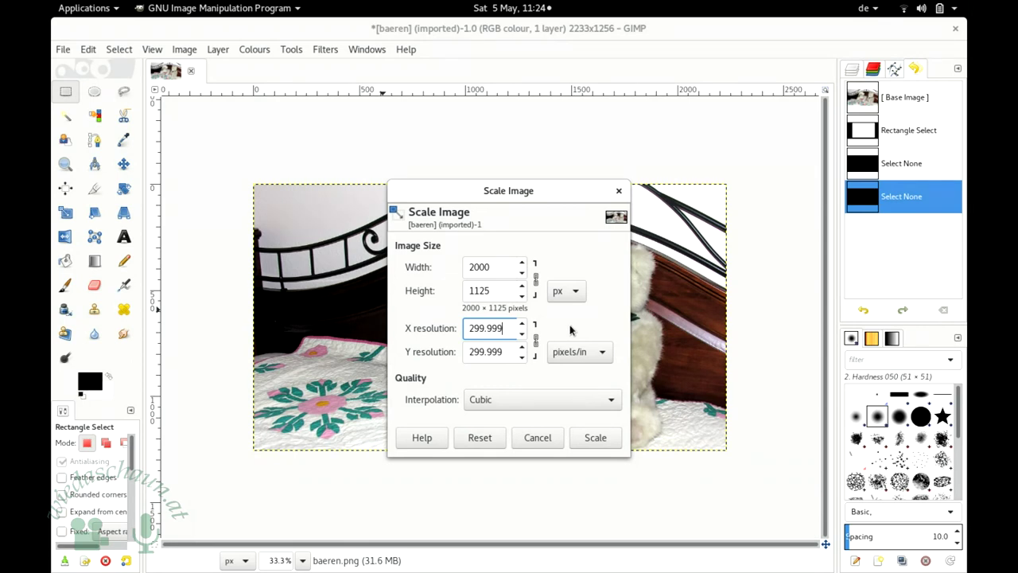
Step: Change the Scale Image height to 1000, making the width 1778
left_click(498, 266)
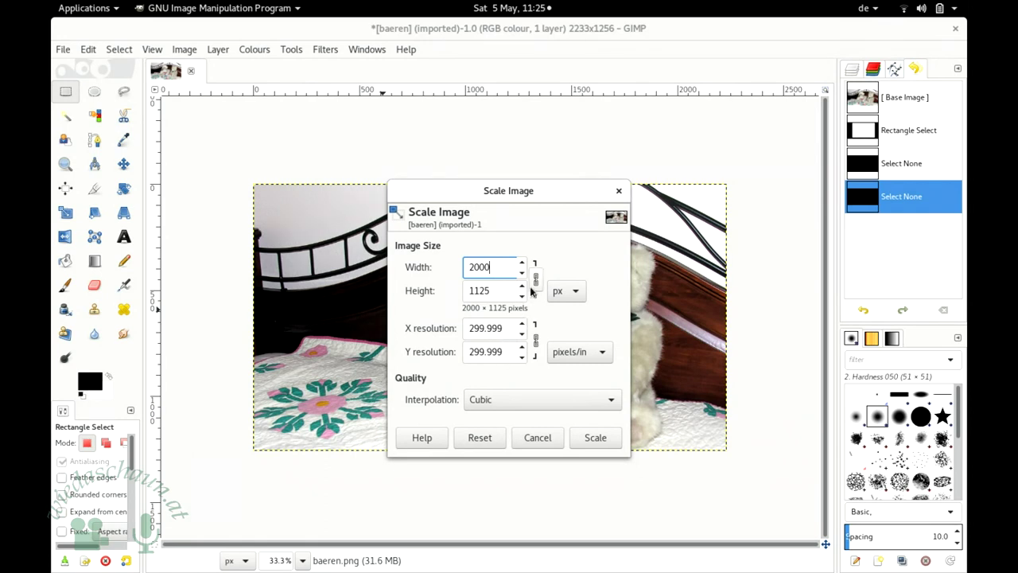
key("Tab")
left_click_drag(495, 291, 475, 291)
left_click(477, 290)
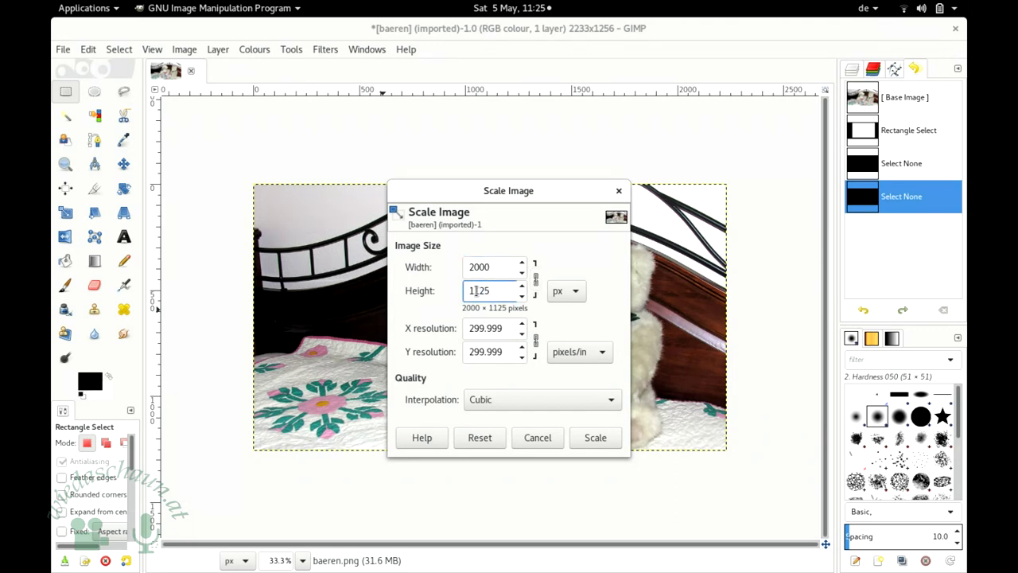
key("Delete")
key("Delete")
key("Delete")
type("000")
Step: Apply the 1778×1000 scaling, undo it back to 2233×1256, and reopen the Image menu
left_click(595, 439)
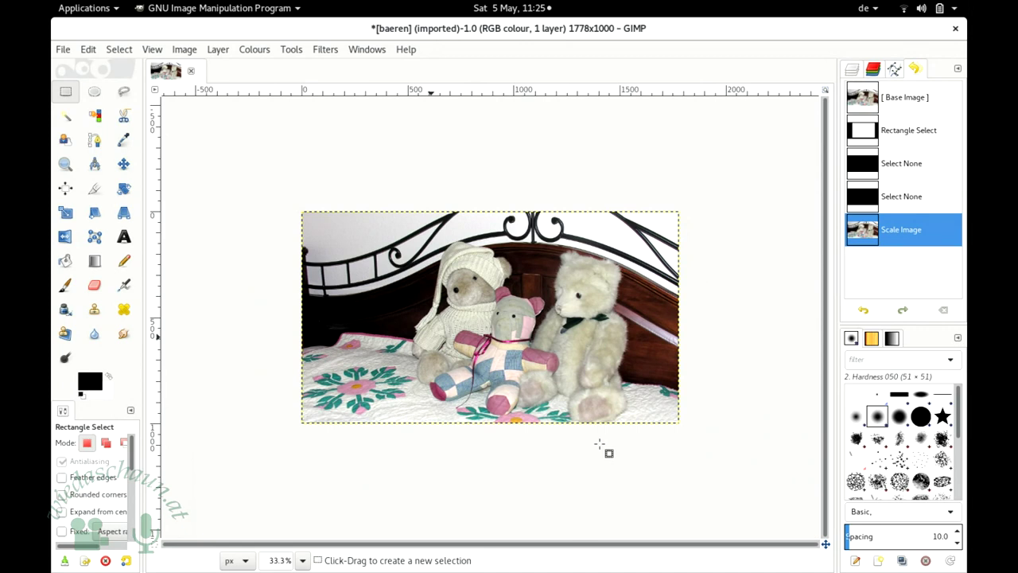
key("ctrl+z")
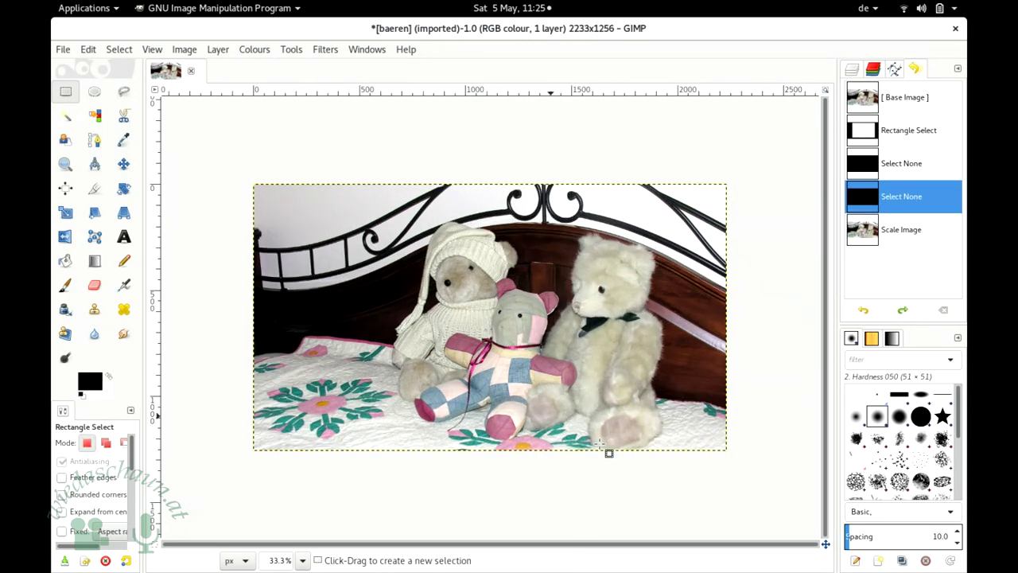
left_click(186, 52)
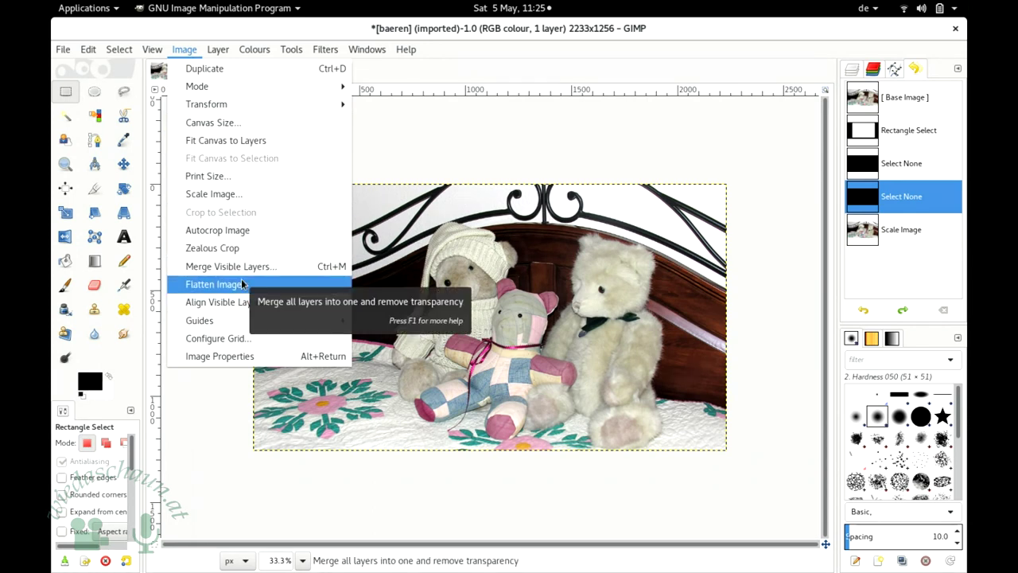
Step: Scale the teddy-bear photo to 1000×1000 pixels, then undo it back to 2233×1256
left_click(227, 200)
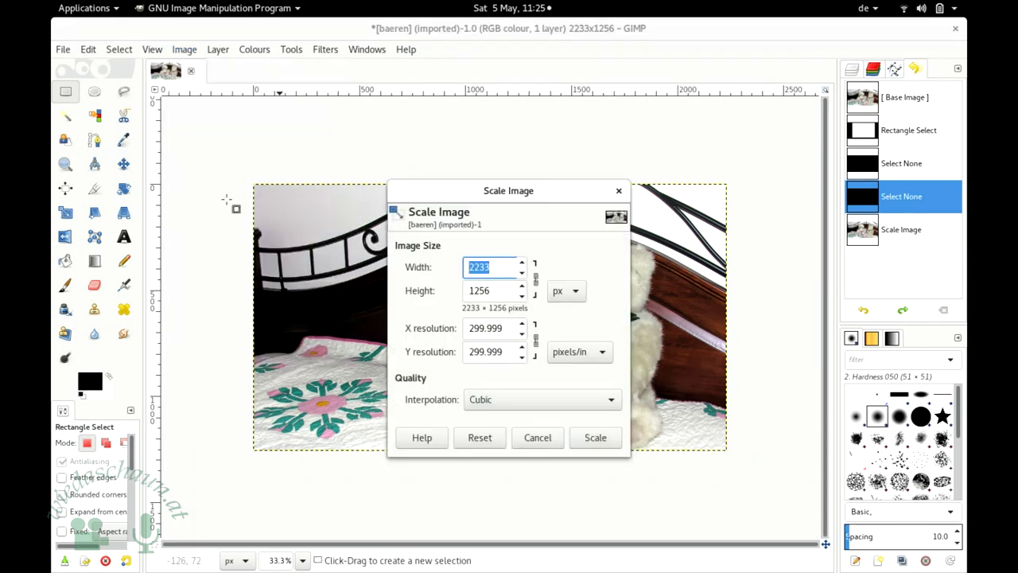
left_click(496, 270)
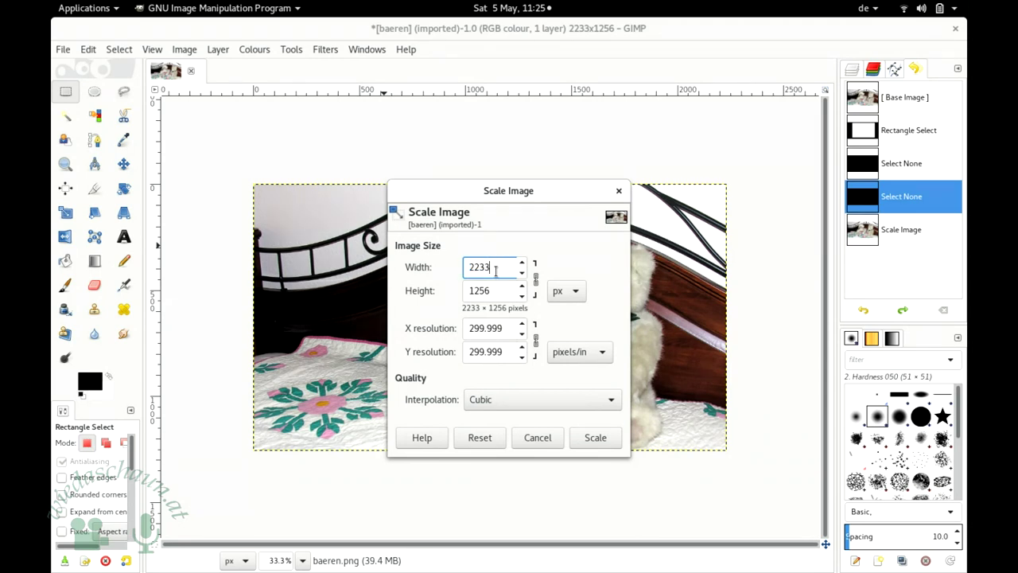
key("BackSpace")
key("BackSpace")
key("BackSpace")
key("BackSpace")
type("1000")
key("Tab")
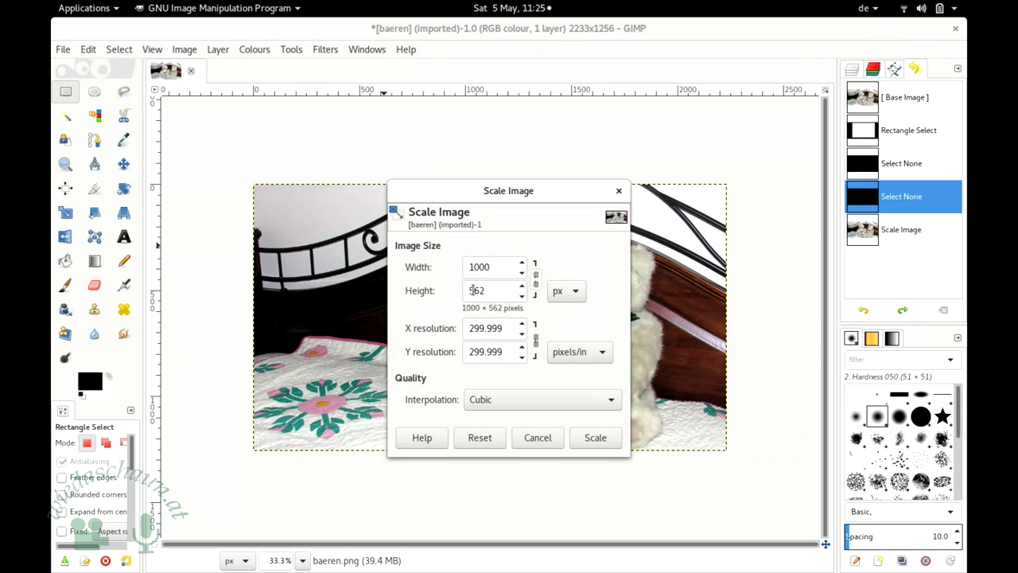
left_click(498, 291)
key("BackSpace")
key("BackSpace")
key("BackSpace")
type("1000")
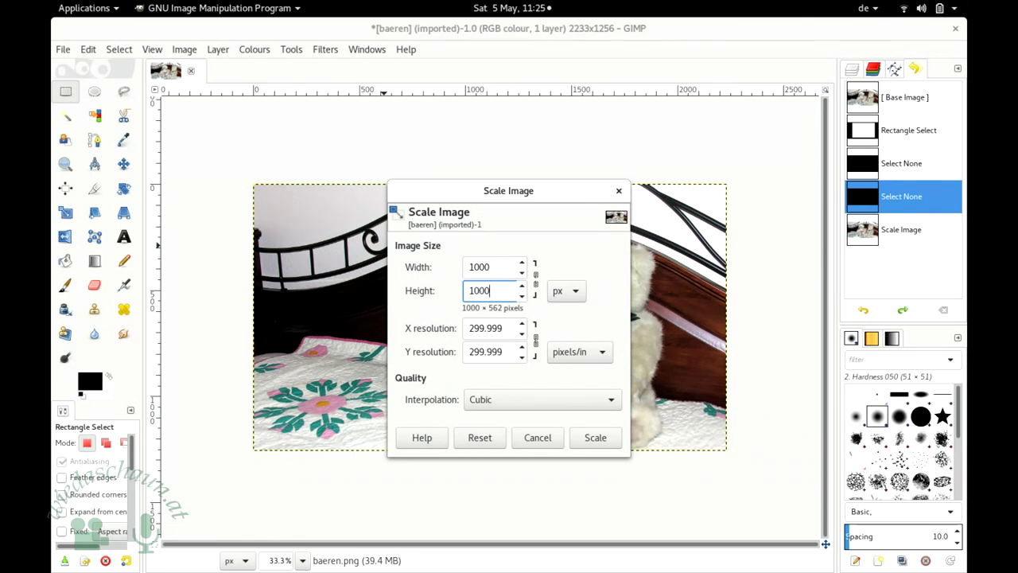
left_click(506, 269)
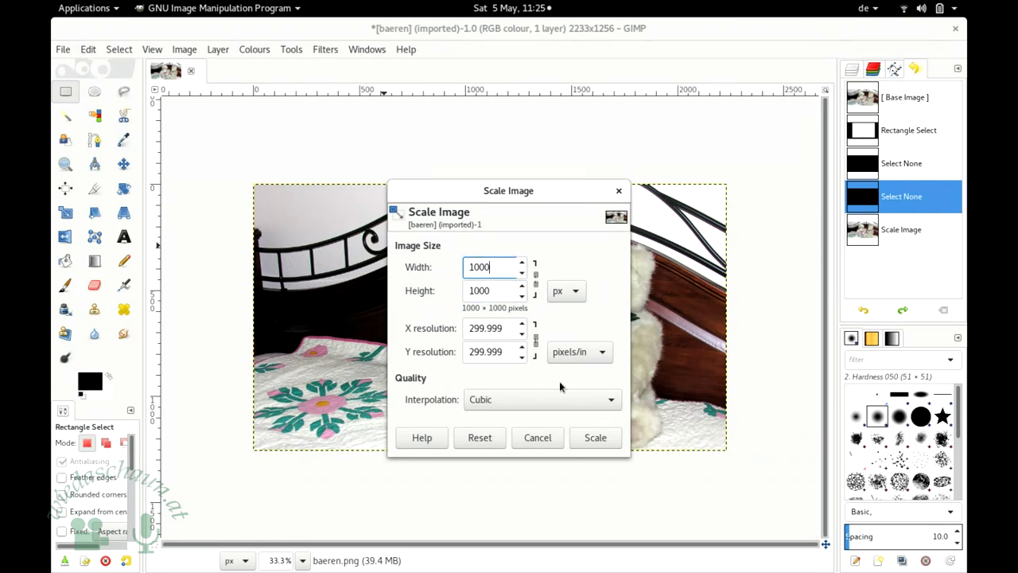
left_click(595, 437)
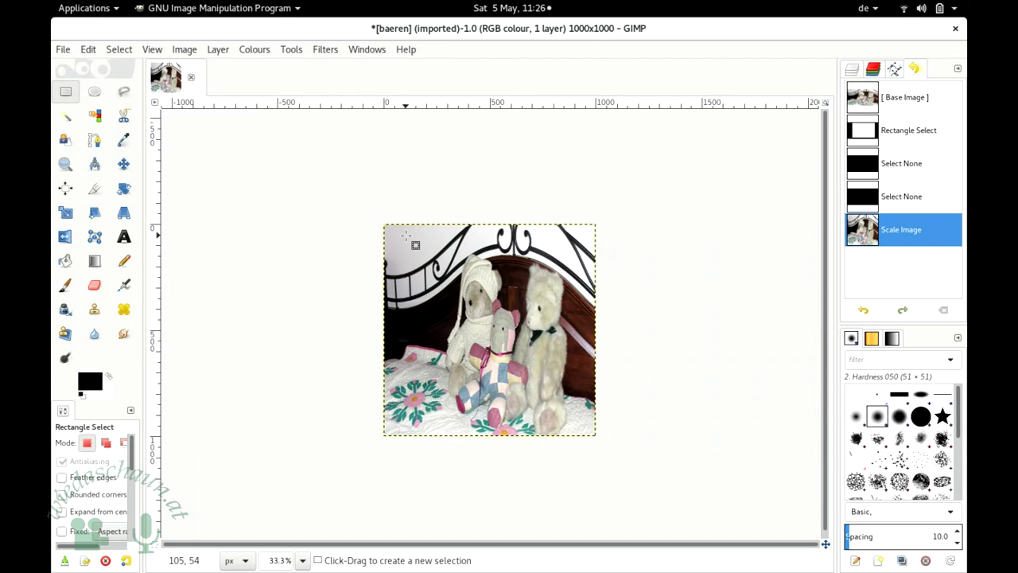
key("ctrl")
key("ctrl+z")
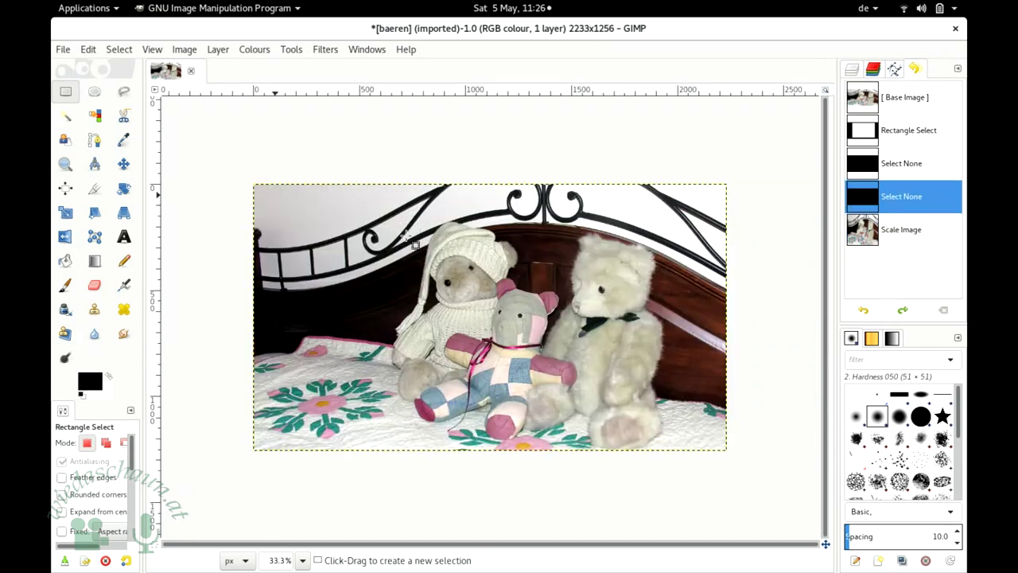
Step: Select the Crop tool and widen the toolbox dock to show its aspect-ratio settings
left_click(190, 53)
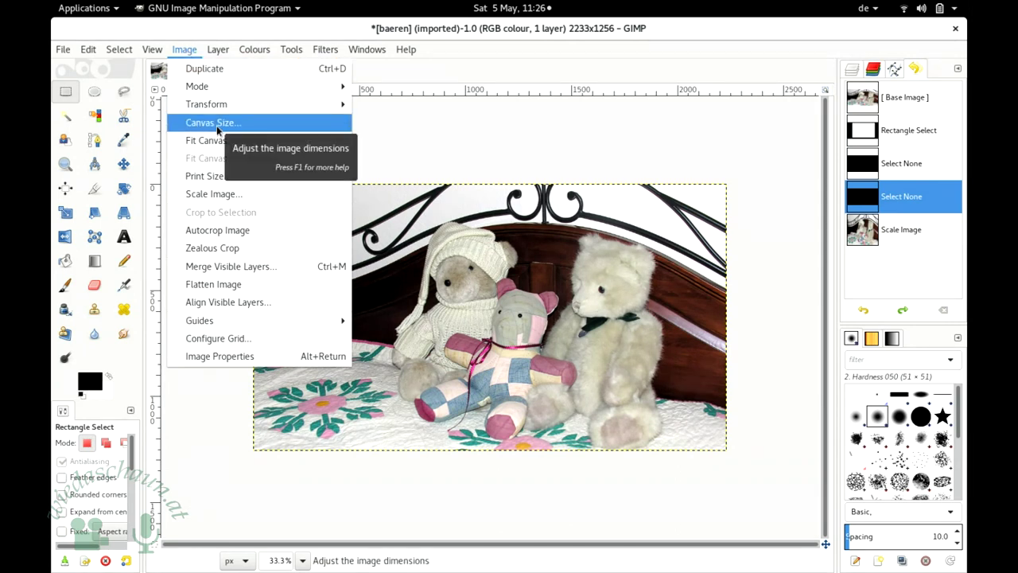
left_click(179, 50)
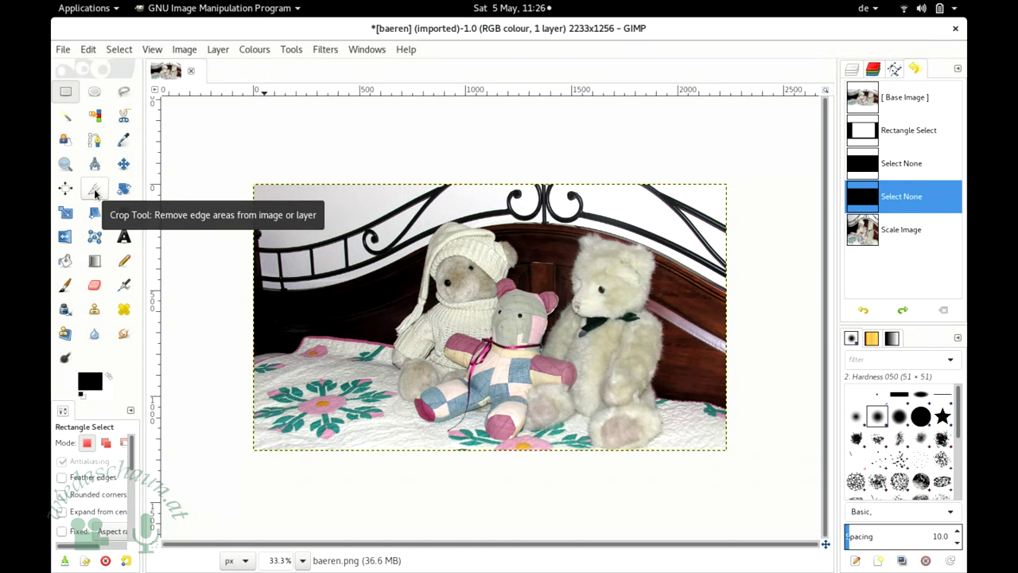
left_click(95, 191)
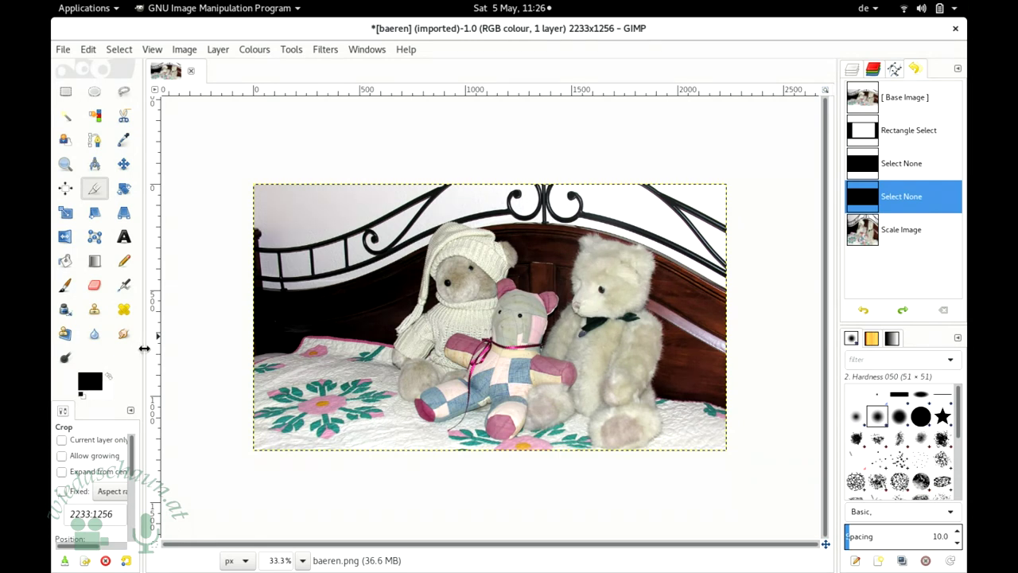
mouse_move(144, 349)
left_mouse_down()
mouse_move(220, 358)
mouse_move(211, 358)
left_mouse_up()
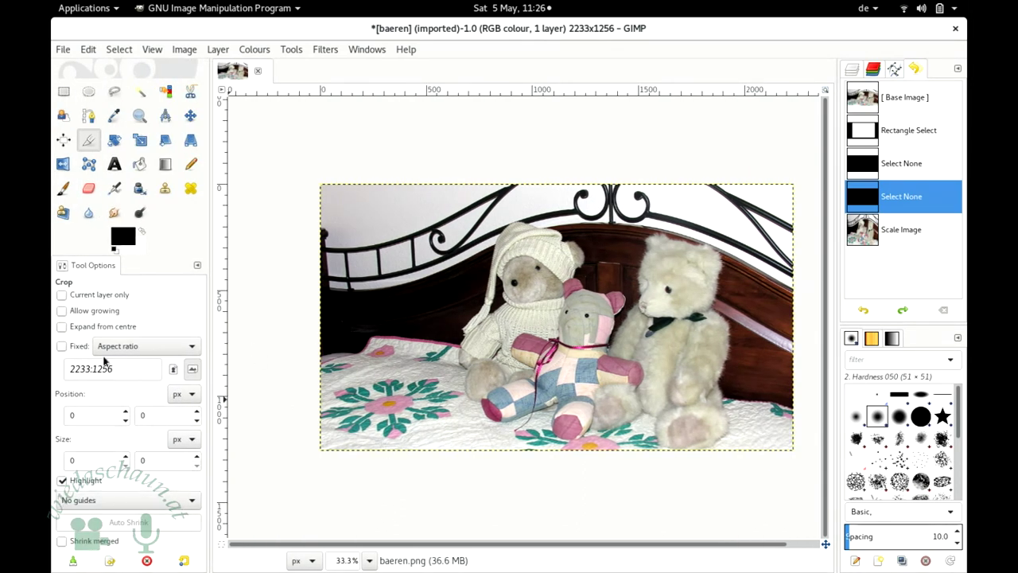
left_click(69, 362)
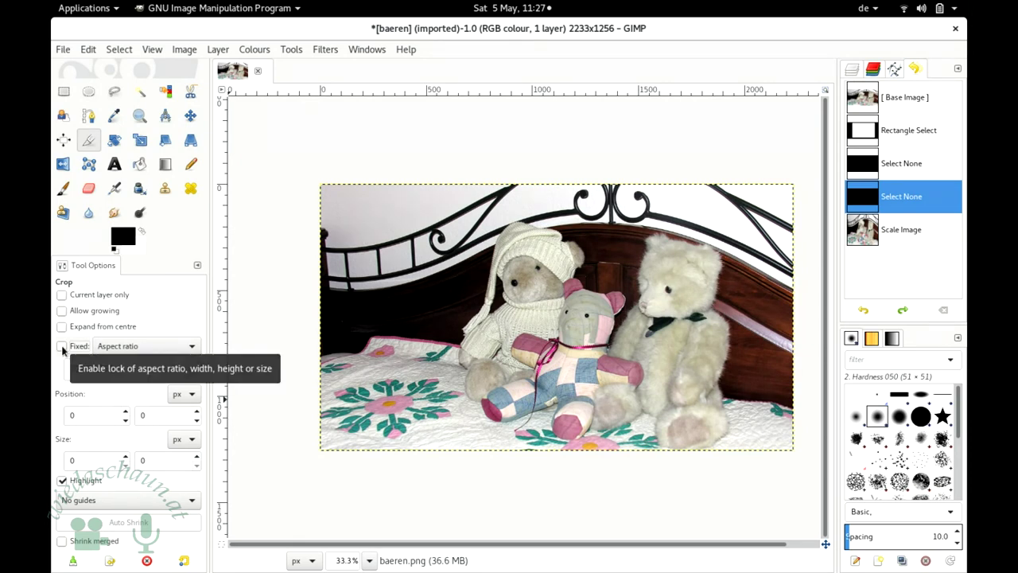
Step: Lock the crop to a fixed aspect ratio and change it from 2233:1256 to 1:1
left_click(62, 347)
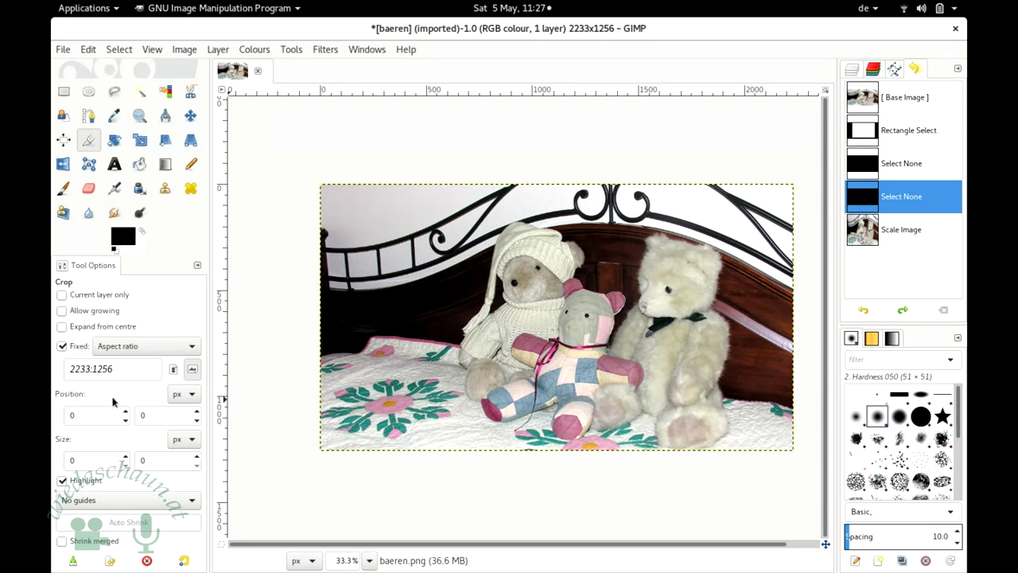
left_click_drag(116, 369, 52, 378)
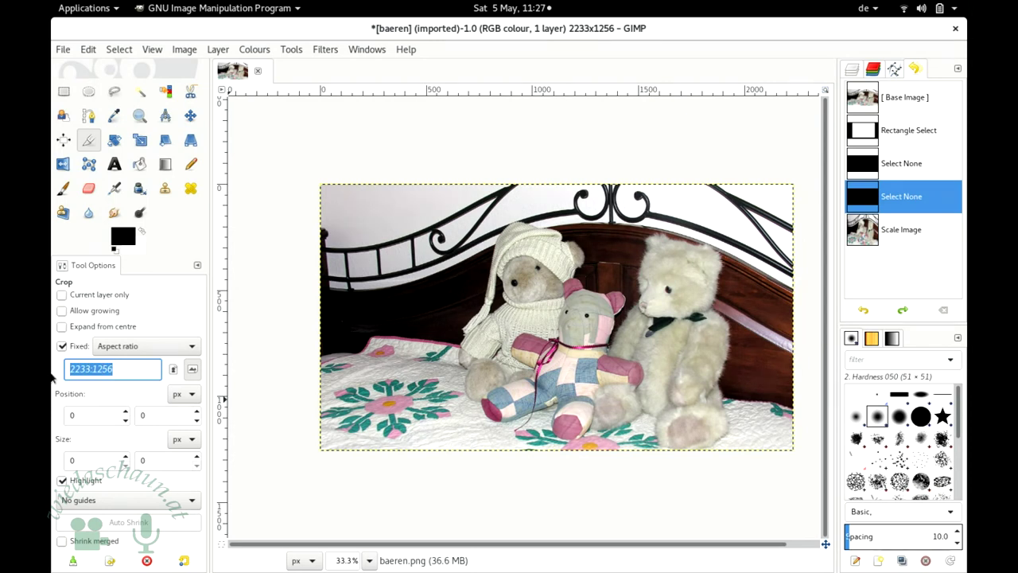
type("180")
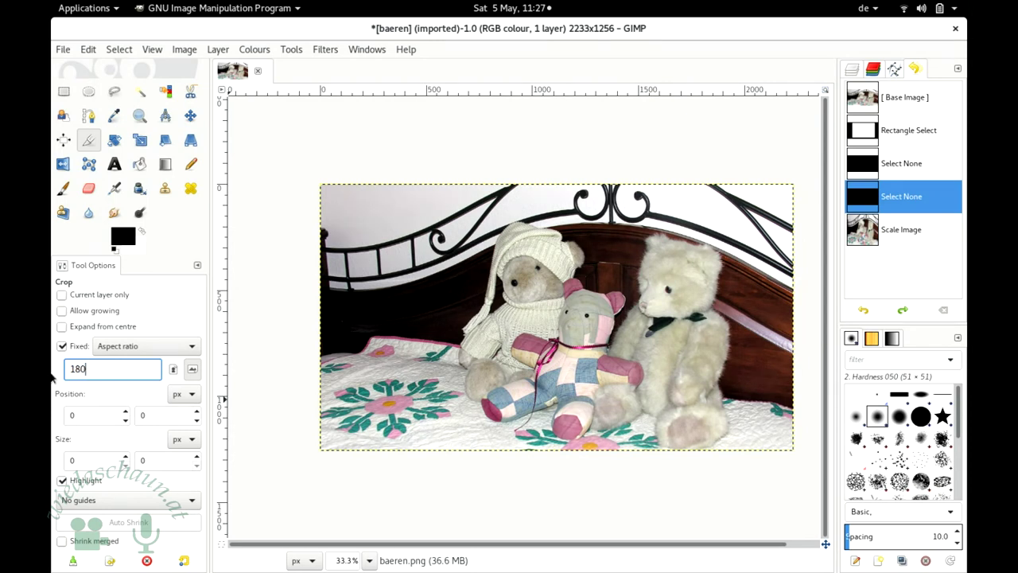
type(":180")
key("BackSpace")
key("BackSpace")
key("BackSpace")
key("BackSpace")
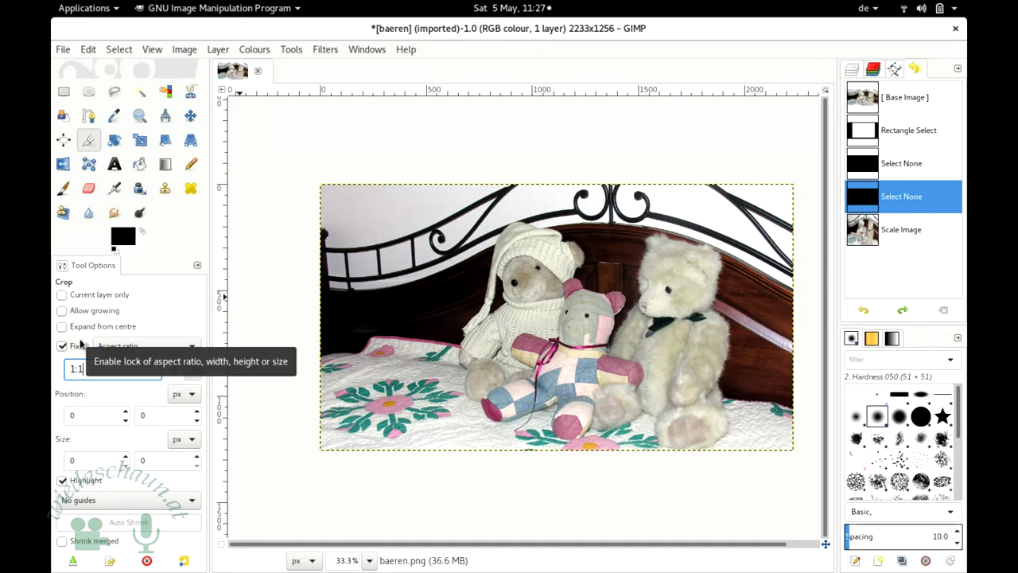
Step: Draw a crop square on the photo and position it over the bears at the top edge
mouse_move(413, 189)
left_mouse_down()
mouse_move(438, 232)
mouse_move(598, 365)
mouse_move(530, 304)
mouse_move(614, 365)
mouse_move(708, 412)
mouse_move(592, 350)
mouse_move(704, 397)
left_mouse_up()
left_click_drag(531, 344, 593, 348)
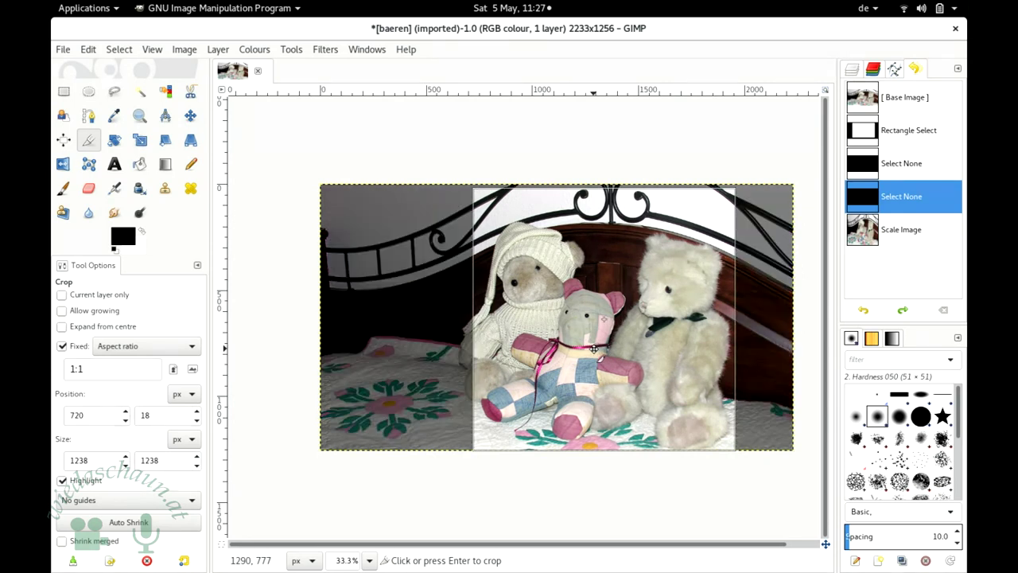
left_click_drag(499, 216, 455, 191)
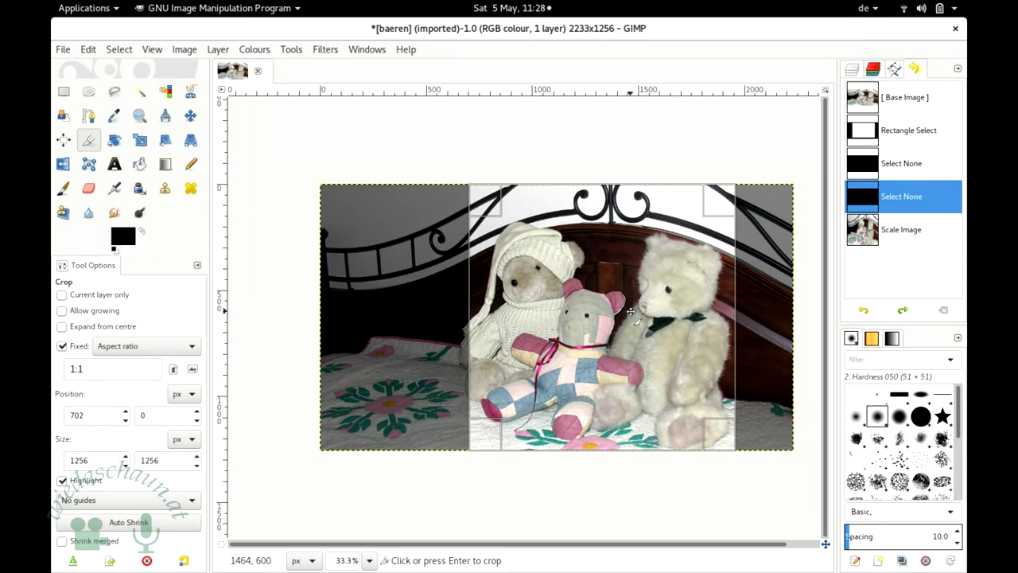
left_click_drag(574, 299, 585, 313)
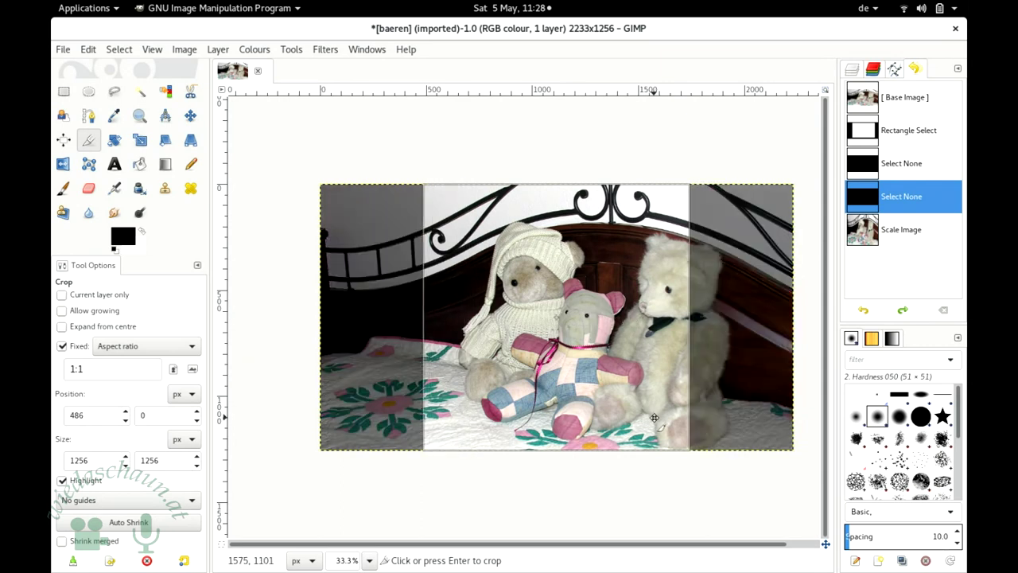
mouse_move(670, 429)
left_mouse_down()
mouse_move(580, 354)
mouse_move(657, 432)
left_mouse_up()
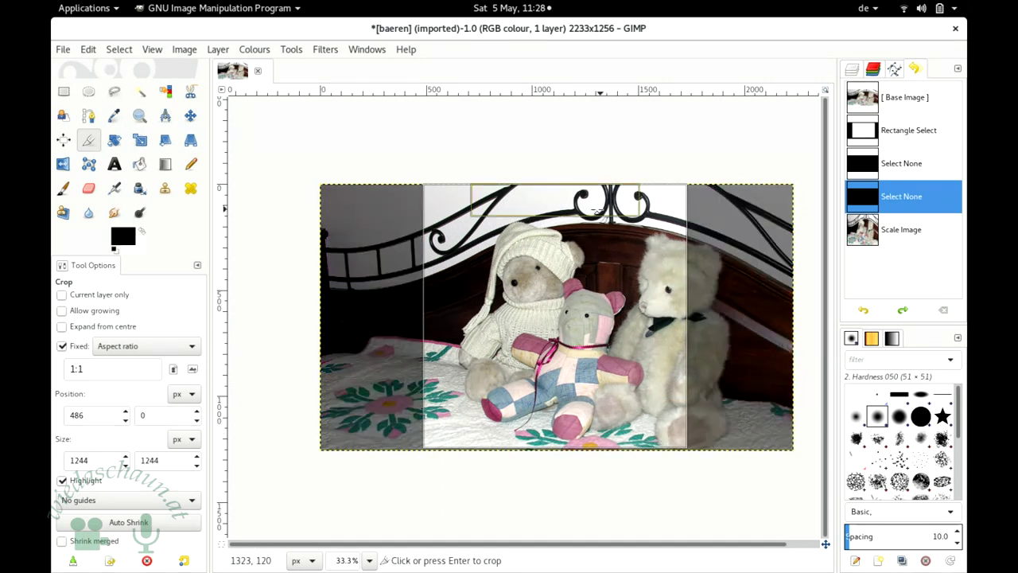
mouse_move(551, 199)
left_mouse_down()
mouse_move(541, 282)
mouse_move(546, 185)
left_mouse_up()
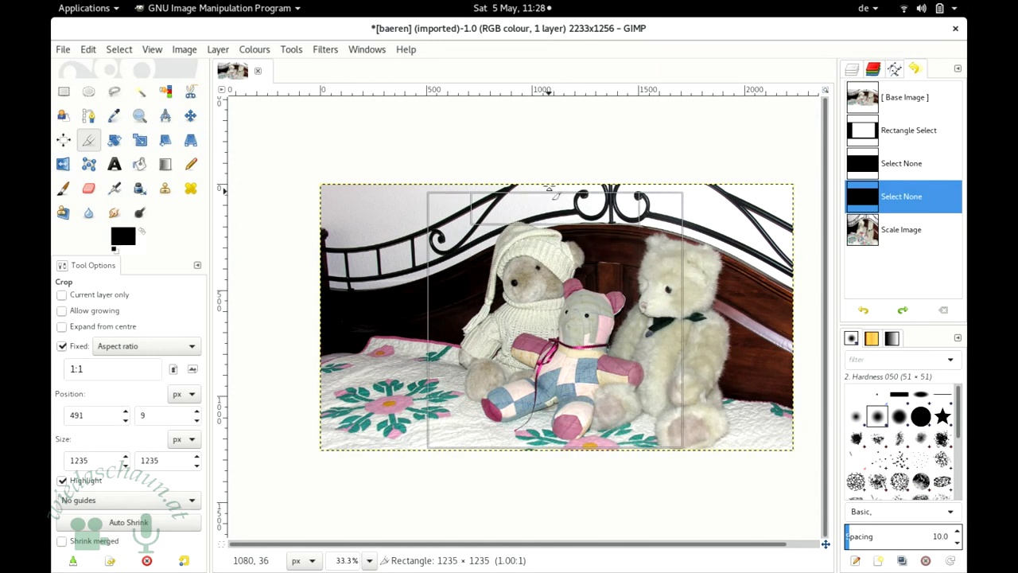
Step: Refine the crop to a 1256×1256 square and apply it
left_click(64, 346)
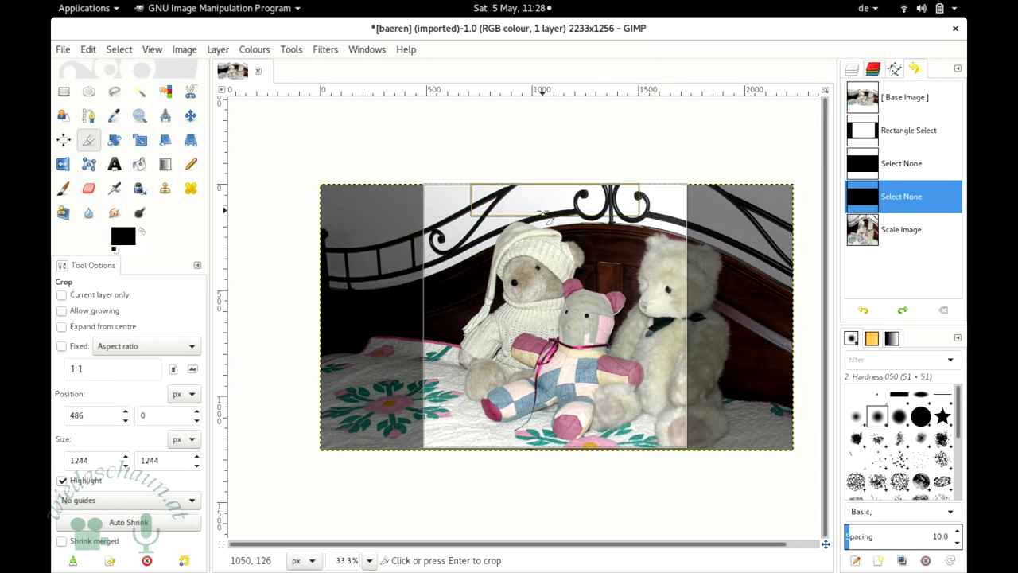
mouse_move(545, 211)
left_mouse_down()
mouse_move(541, 257)
mouse_move(524, 191)
left_mouse_up()
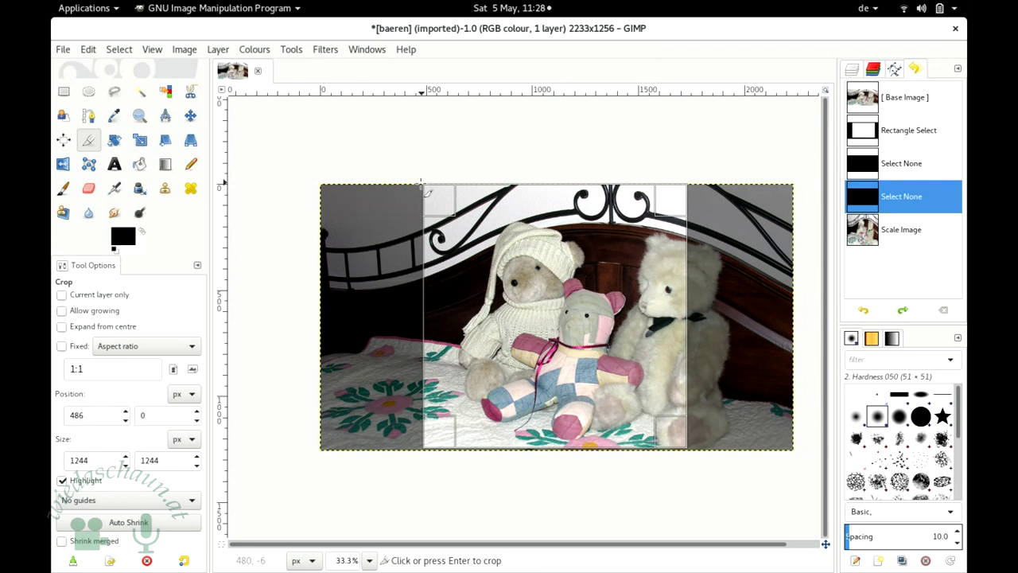
mouse_move(443, 203)
left_mouse_down()
mouse_move(459, 216)
mouse_move(499, 320)
mouse_move(453, 215)
left_mouse_up()
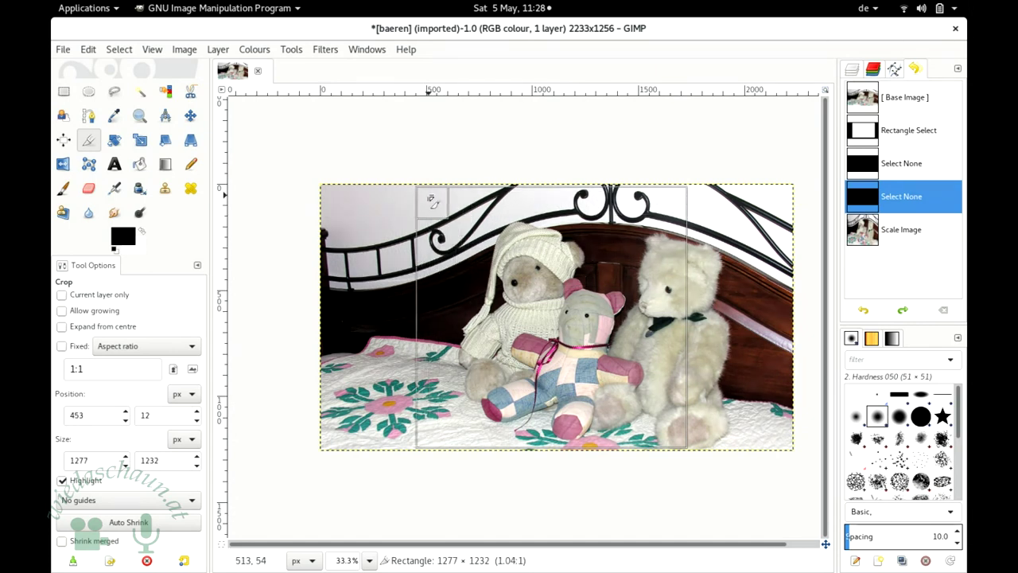
left_click_drag(453, 215, 420, 187)
left_click(62, 346)
mouse_move(423, 206)
left_mouse_down()
mouse_move(438, 252)
mouse_move(427, 239)
left_mouse_up()
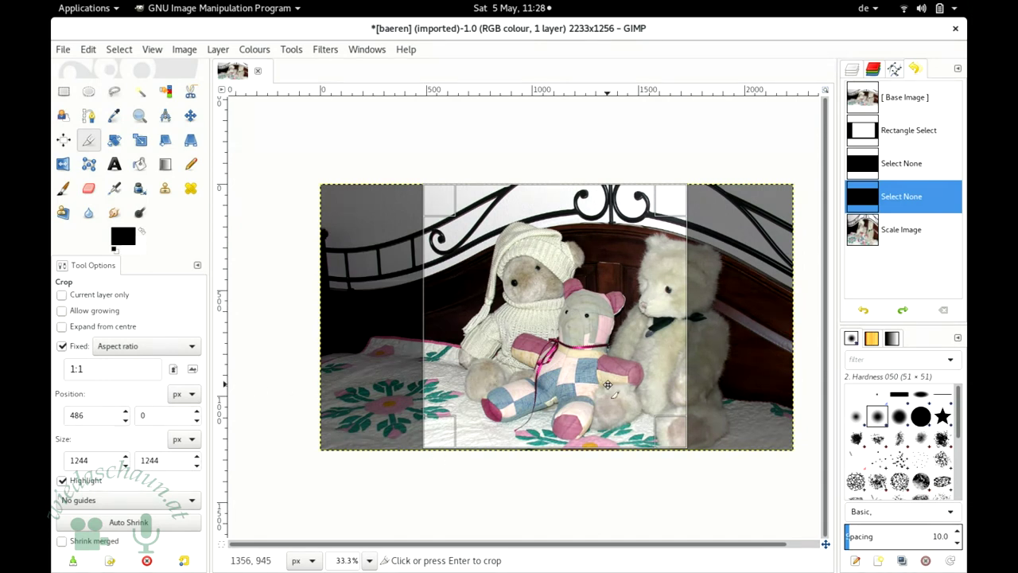
left_click_drag(676, 434, 696, 460)
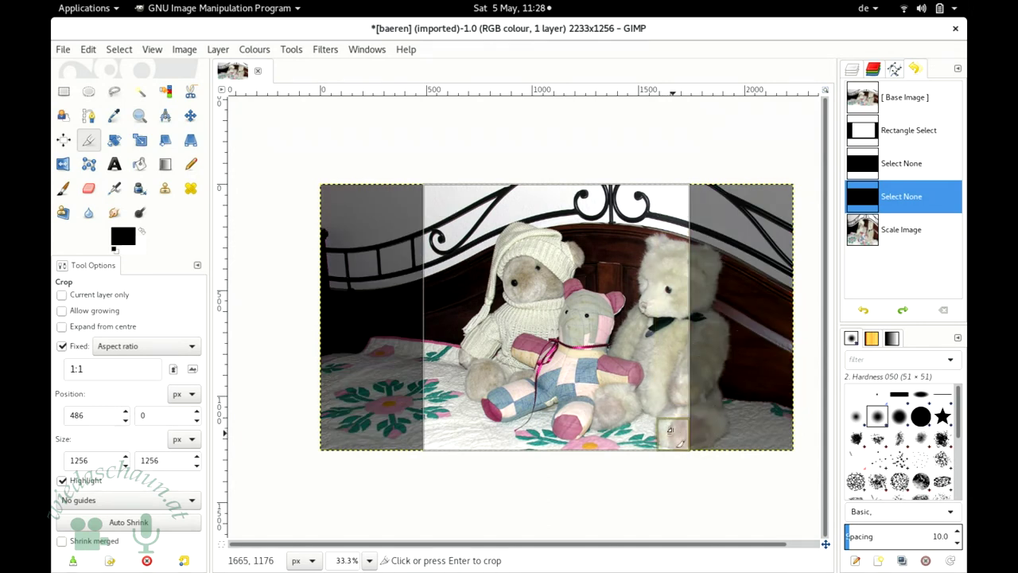
left_click_drag(670, 430, 719, 528)
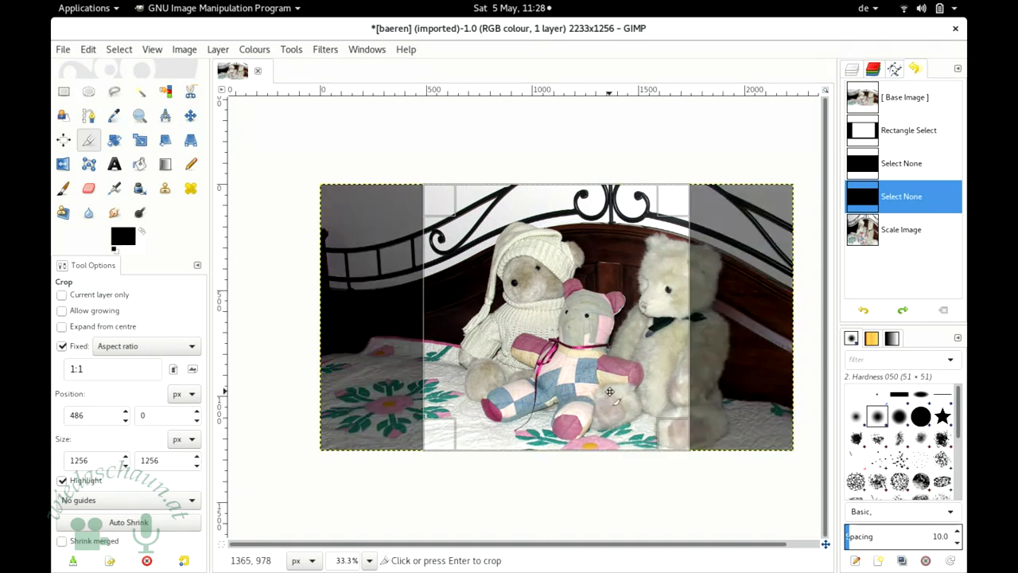
left_click(575, 321)
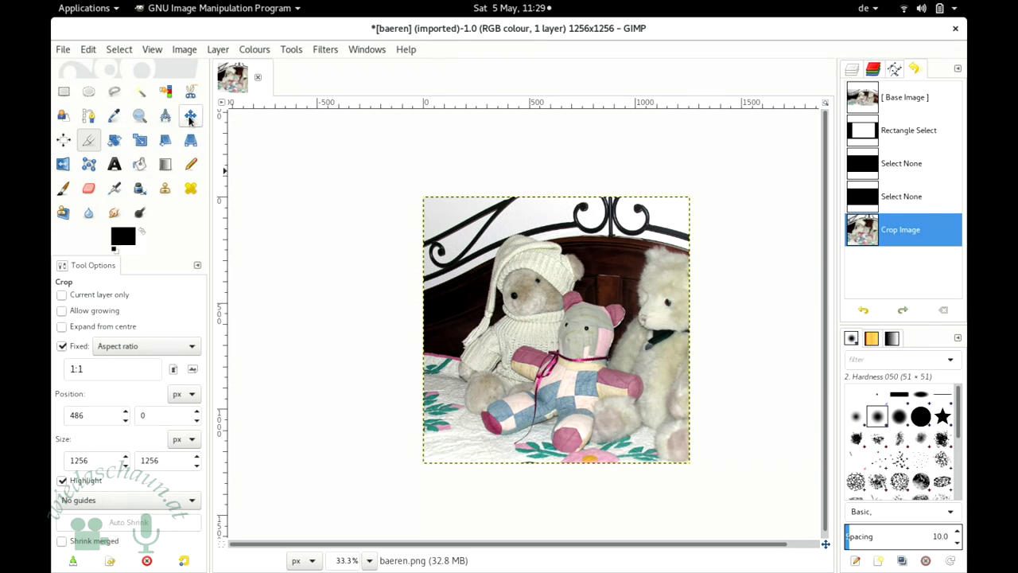
Step: Select the Move tool in the toolbox
left_click(191, 118)
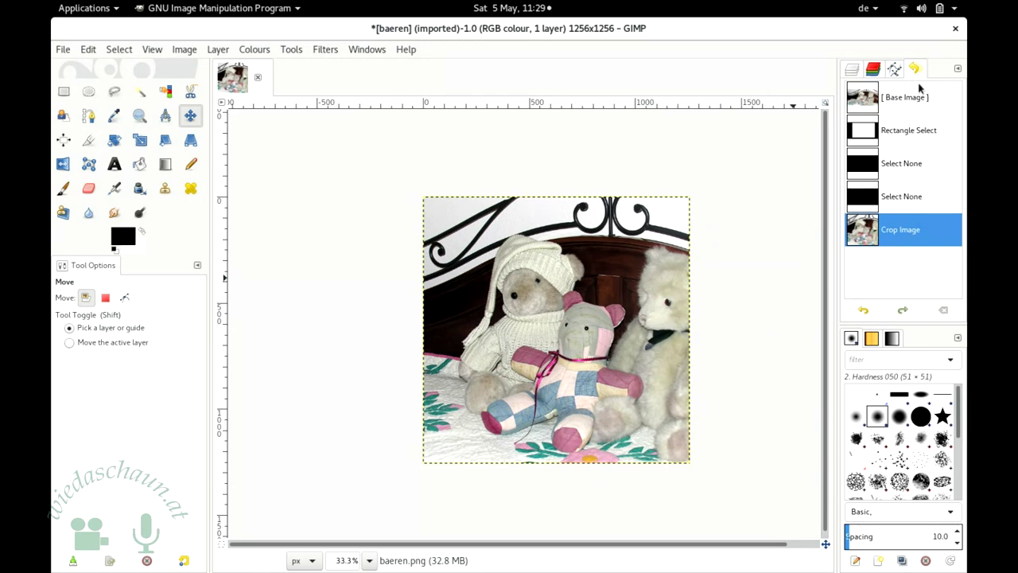
Step: Show the Layers panel, drag the baeren.png layer, then undo the move and the crop
left_click(852, 70)
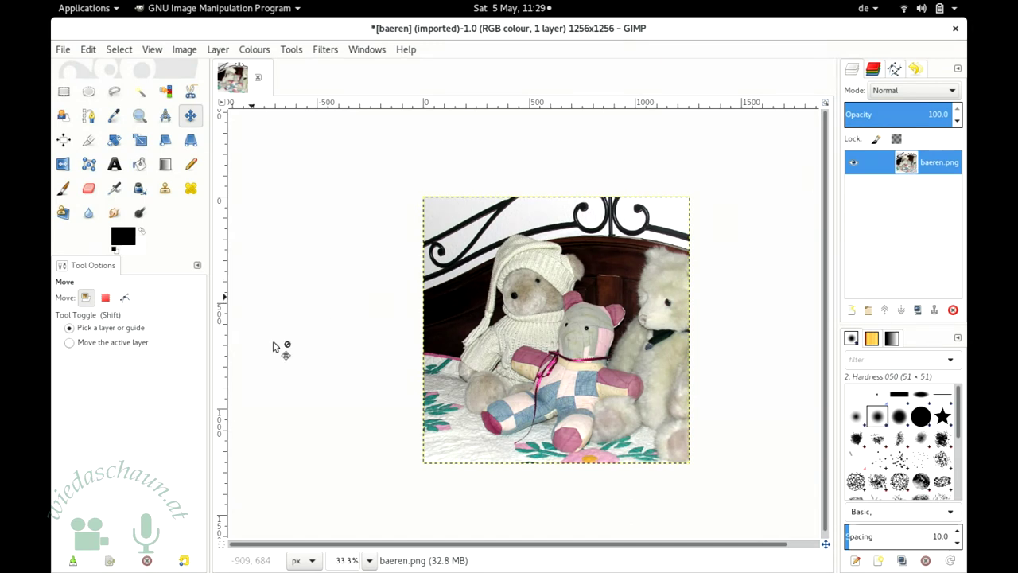
left_click(554, 338)
left_click_drag(555, 338, 443, 252)
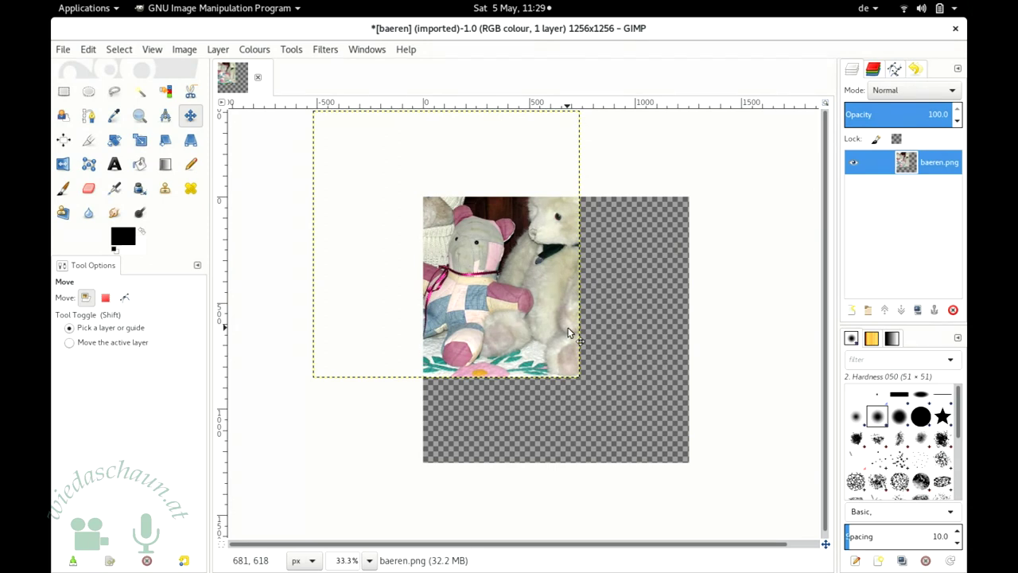
key("ctrl+z")
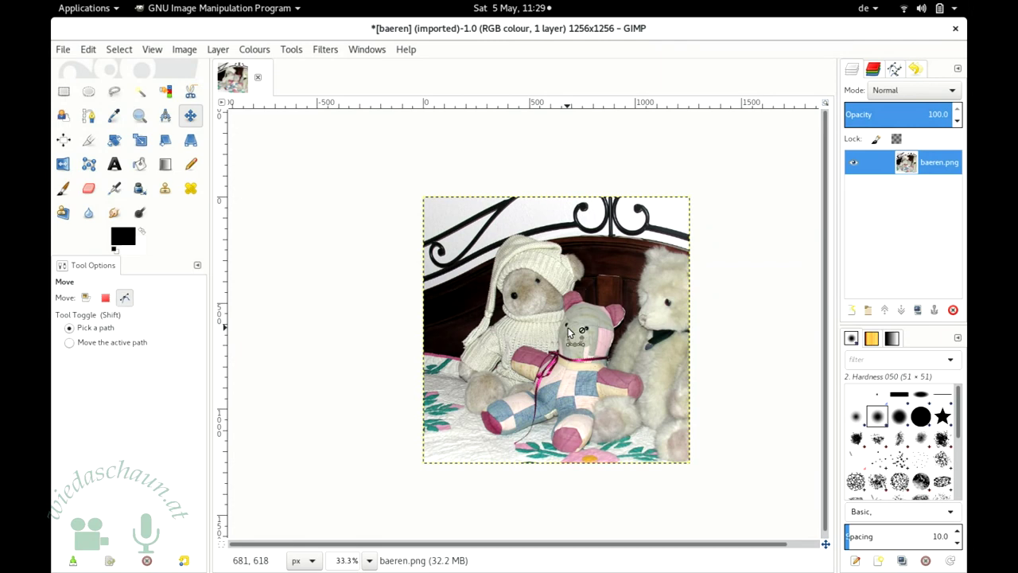
key("ctrl+z")
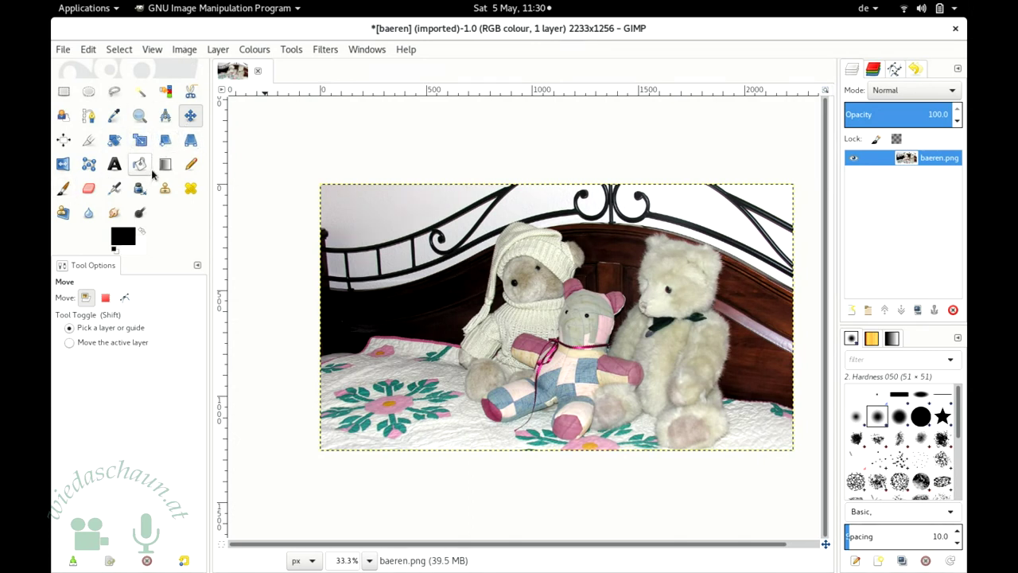
Step: Crop a full-height 1:1 square over the three bears, starting at x=582
left_click(90, 141)
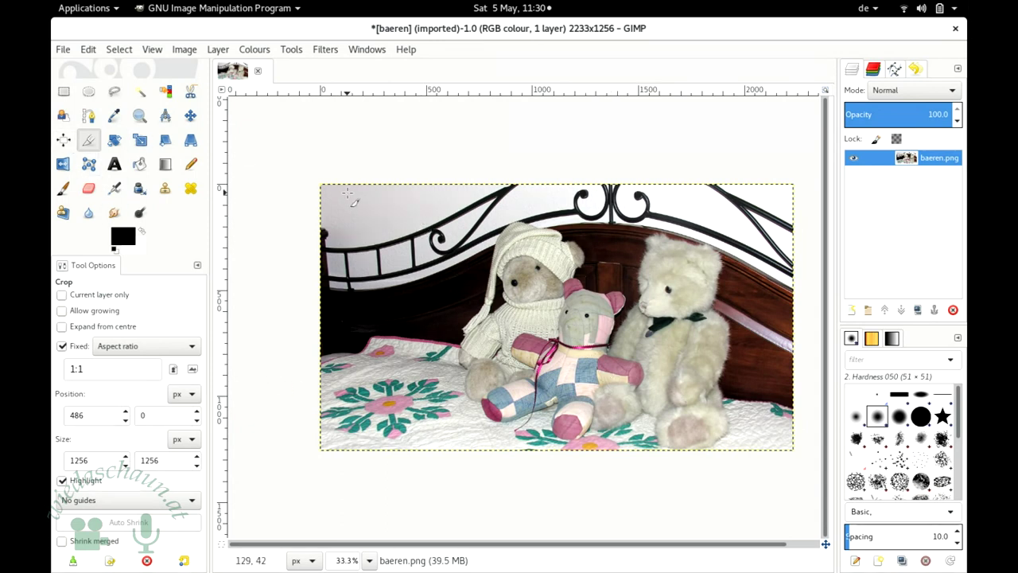
left_click_drag(390, 189, 436, 214)
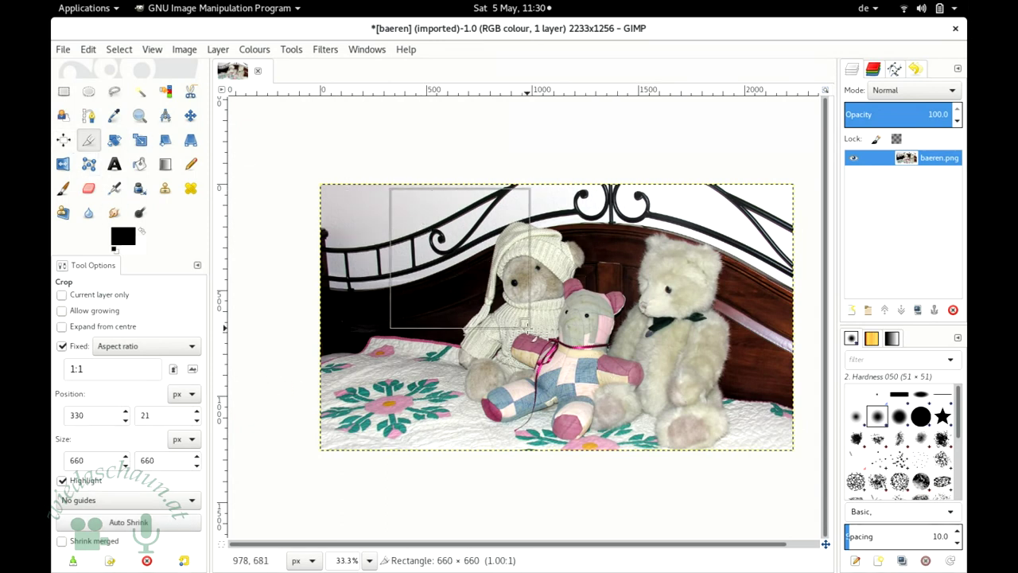
left_click_drag(476, 247, 628, 454)
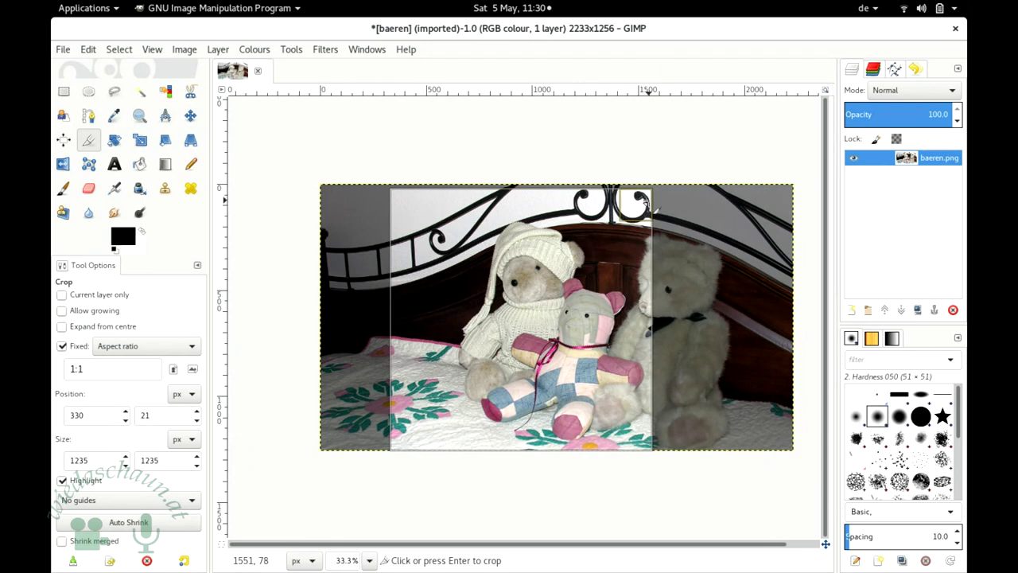
left_click_drag(644, 201, 678, 182)
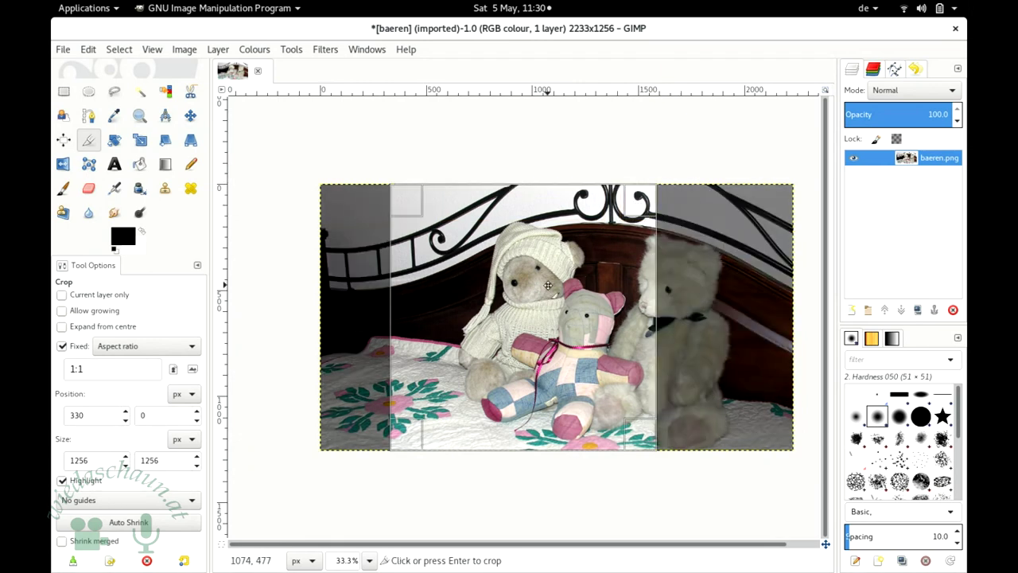
left_click_drag(575, 294, 602, 316)
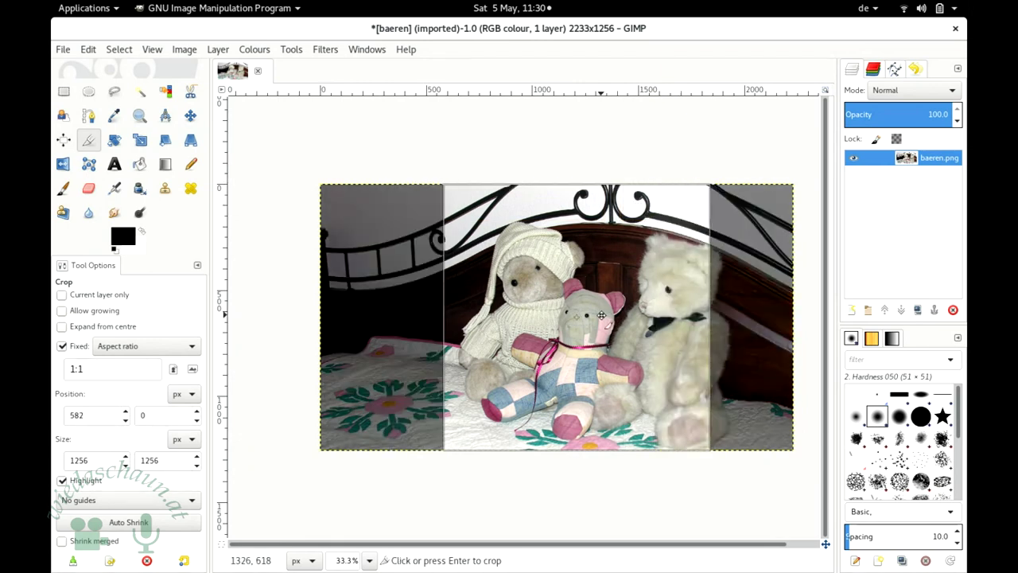
left_click(602, 316)
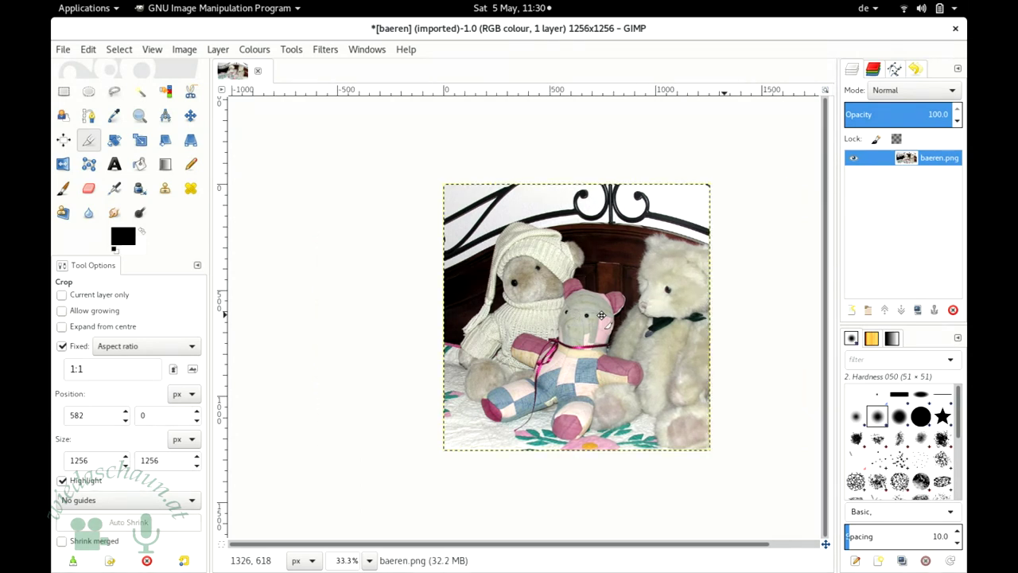
Step: Open and cancel Scale Image, then undo the square crop to restore 2233×1256
left_click(184, 50)
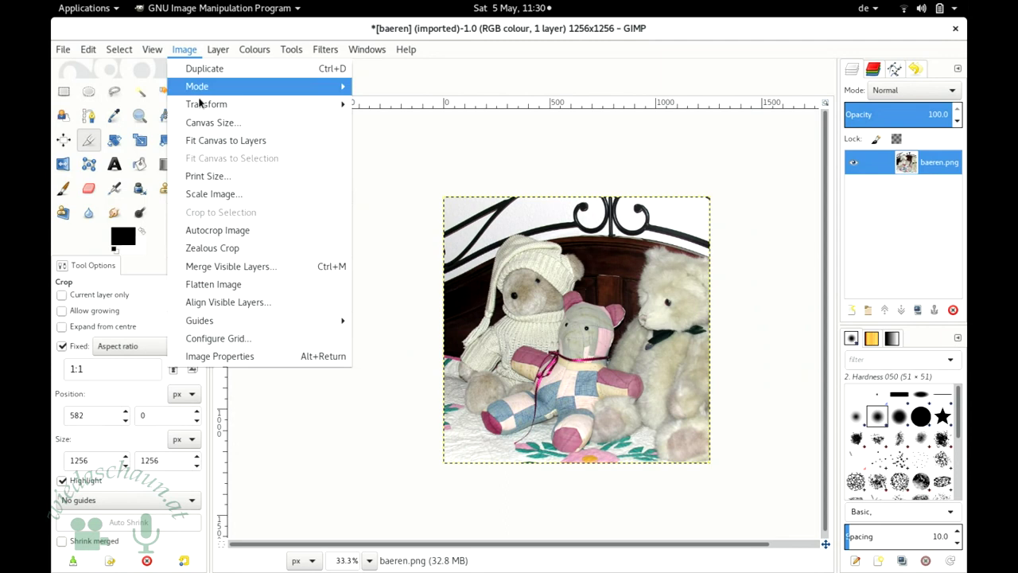
left_click(219, 196)
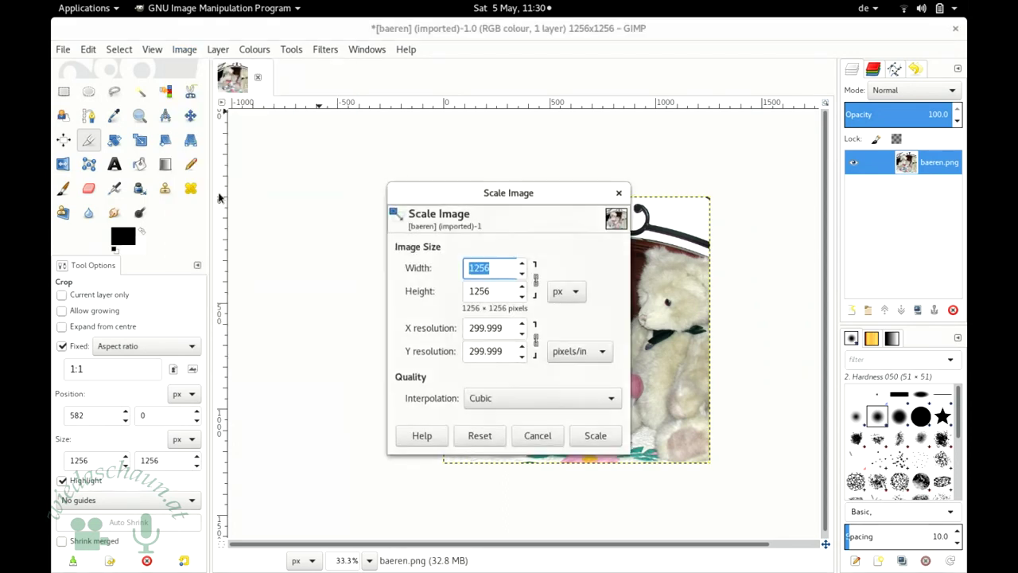
left_click(501, 265)
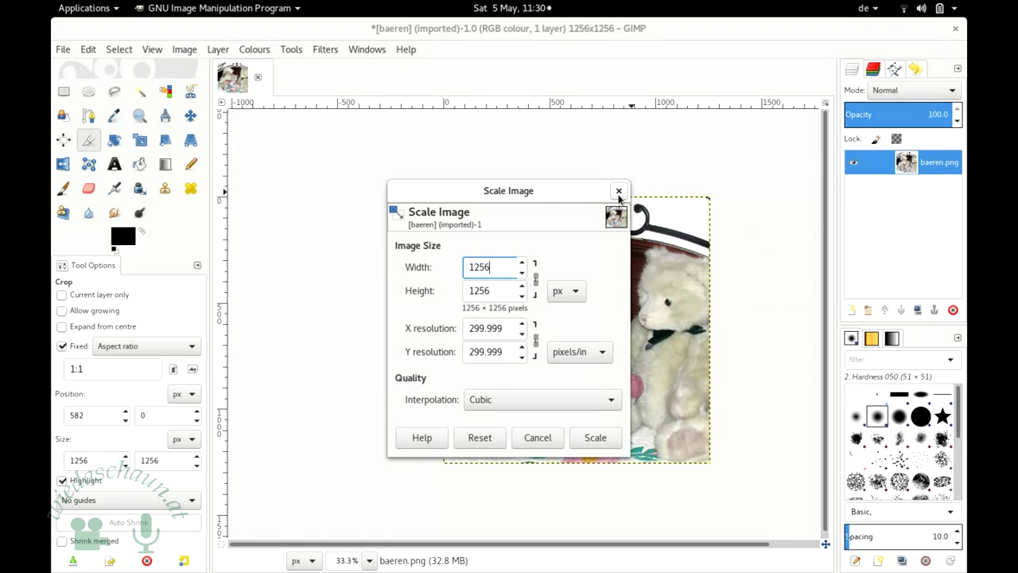
left_click(534, 439)
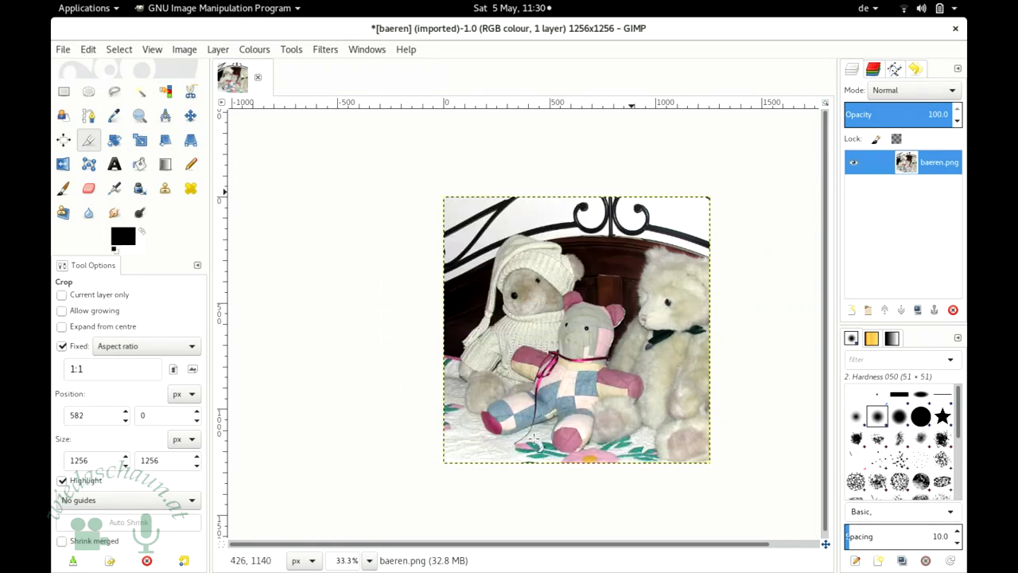
key("ctrl+z")
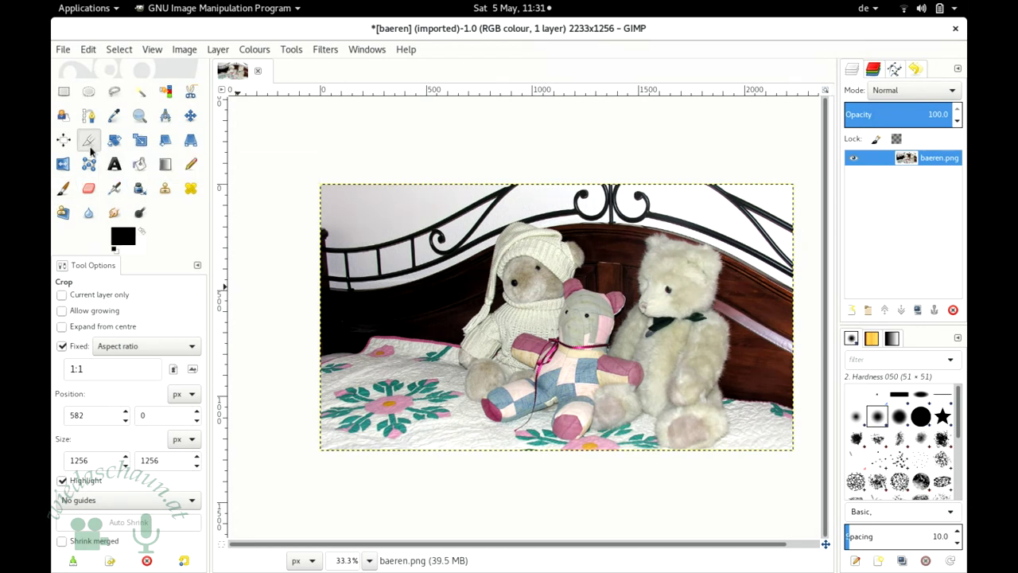
Step: Draw a full-height crop square, slide it to x=606 over the bears, and crop
left_click_drag(408, 191, 671, 450)
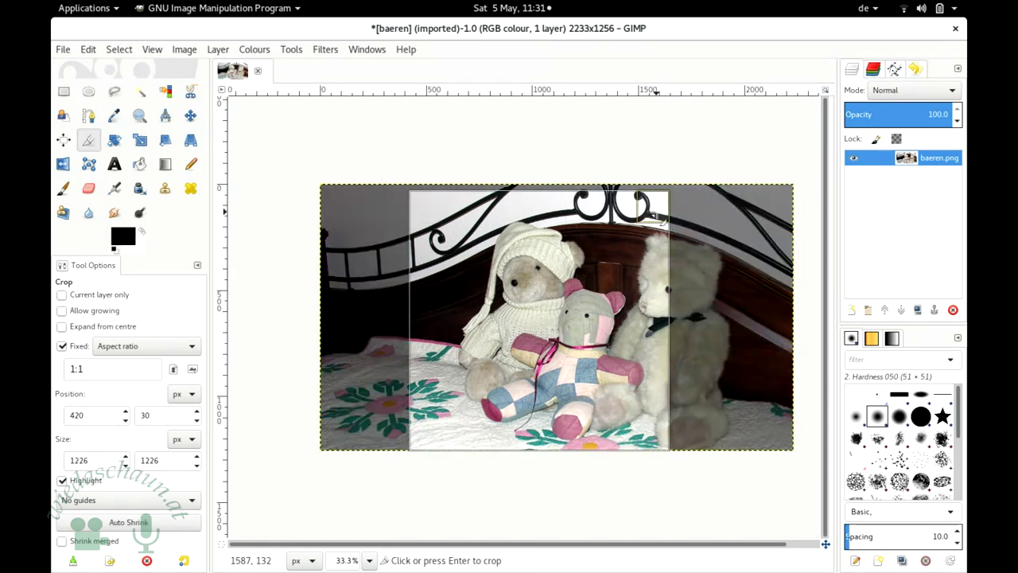
left_click_drag(652, 218, 673, 186)
left_click_drag(557, 281, 595, 305)
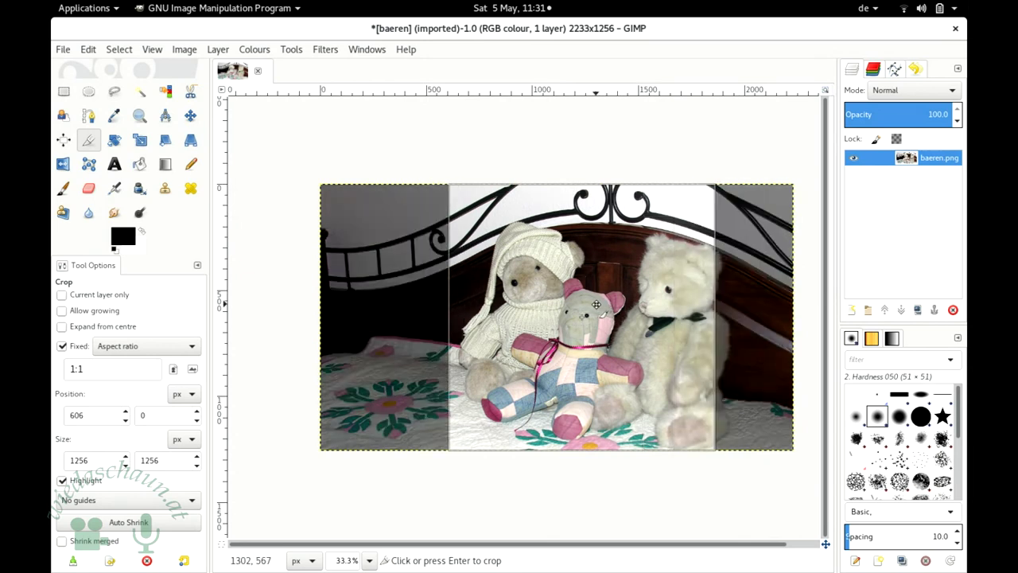
left_click(601, 319)
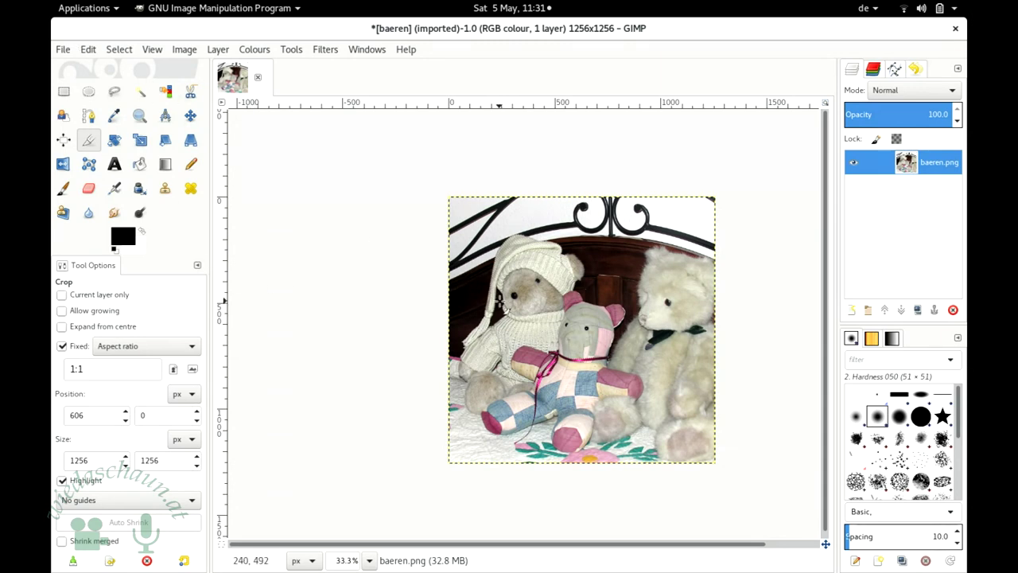
Step: Scale the square image to 800×800 pixels and view it at 100% zoom
left_click(176, 51)
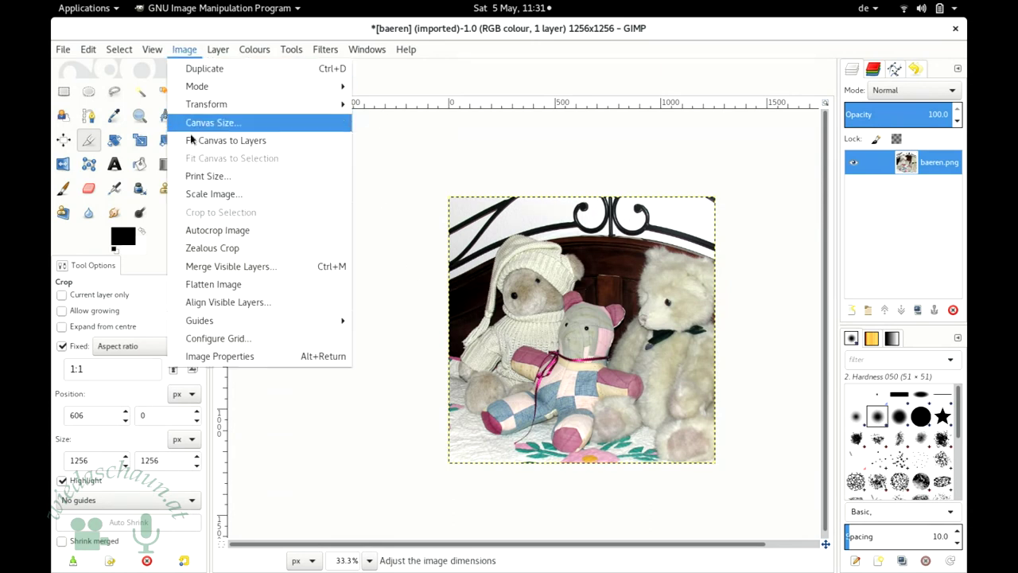
left_click(213, 196)
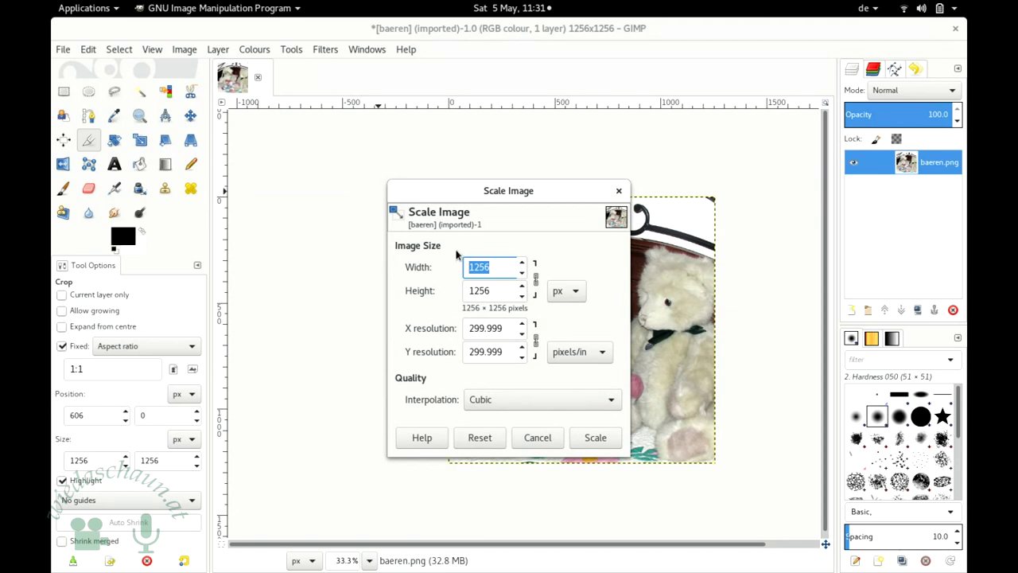
left_click(499, 291)
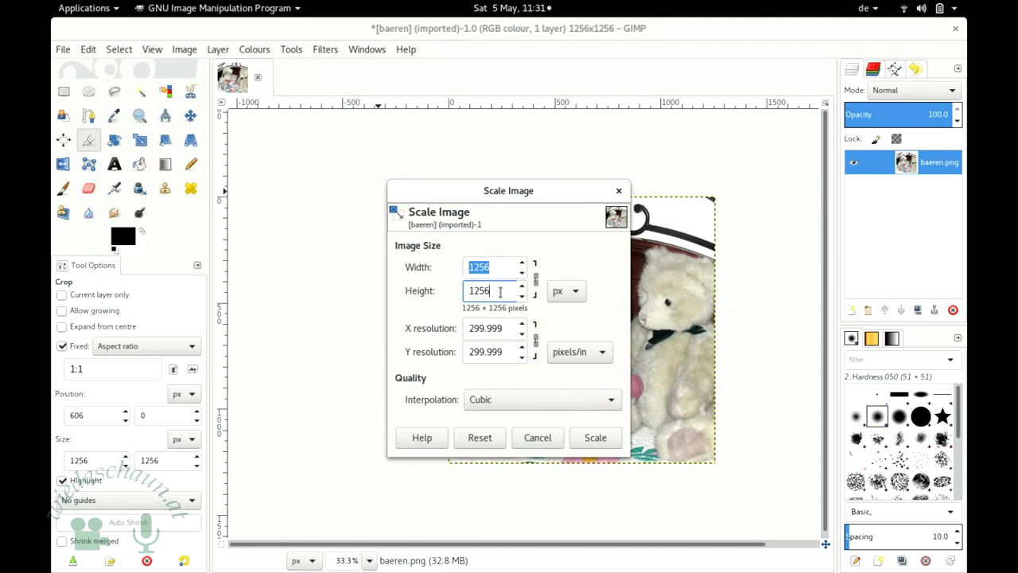
left_click(499, 266)
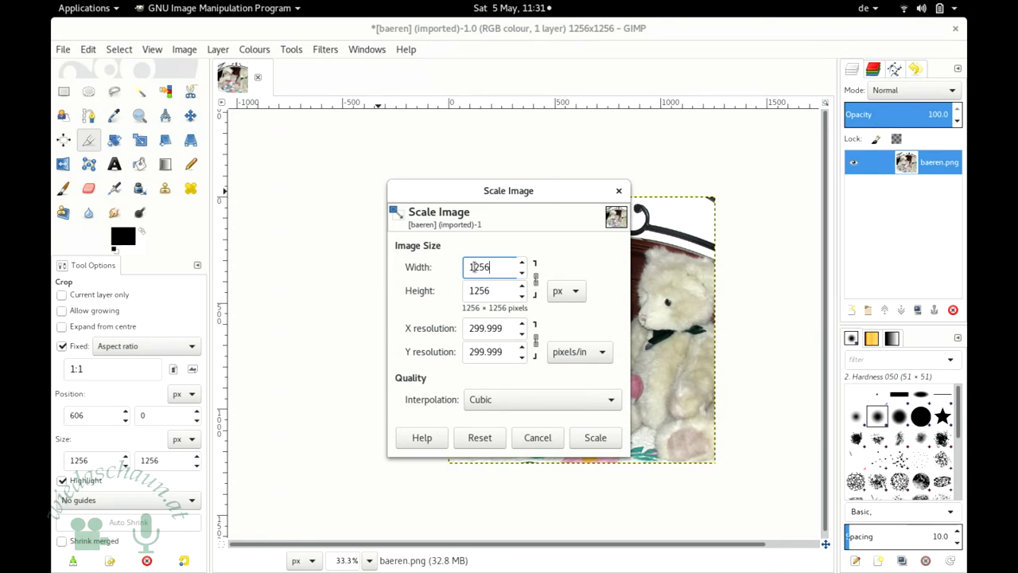
key("ctrl+a")
type("800")
left_click(497, 291)
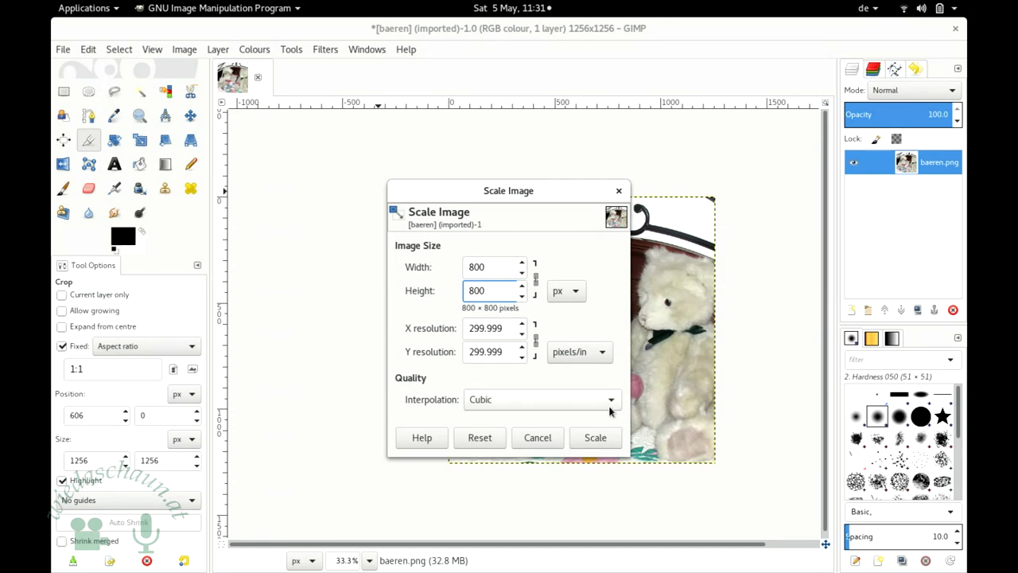
left_click(586, 436)
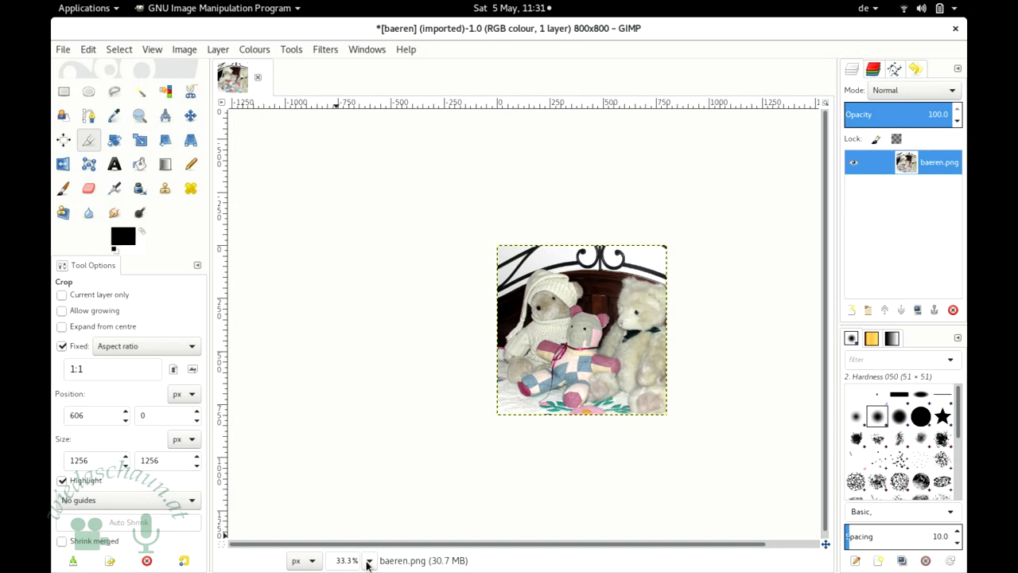
left_click(368, 561)
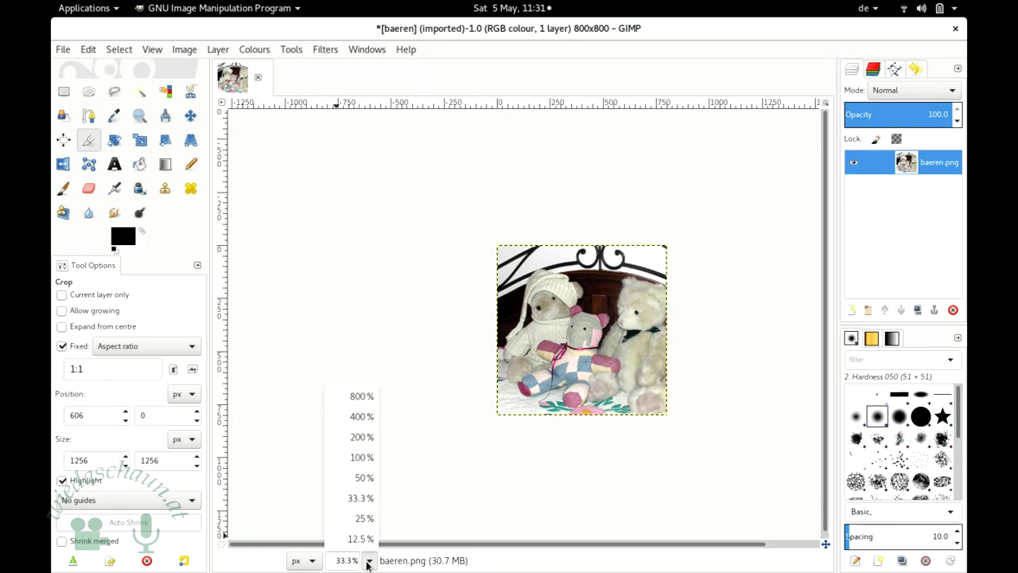
left_click(365, 459)
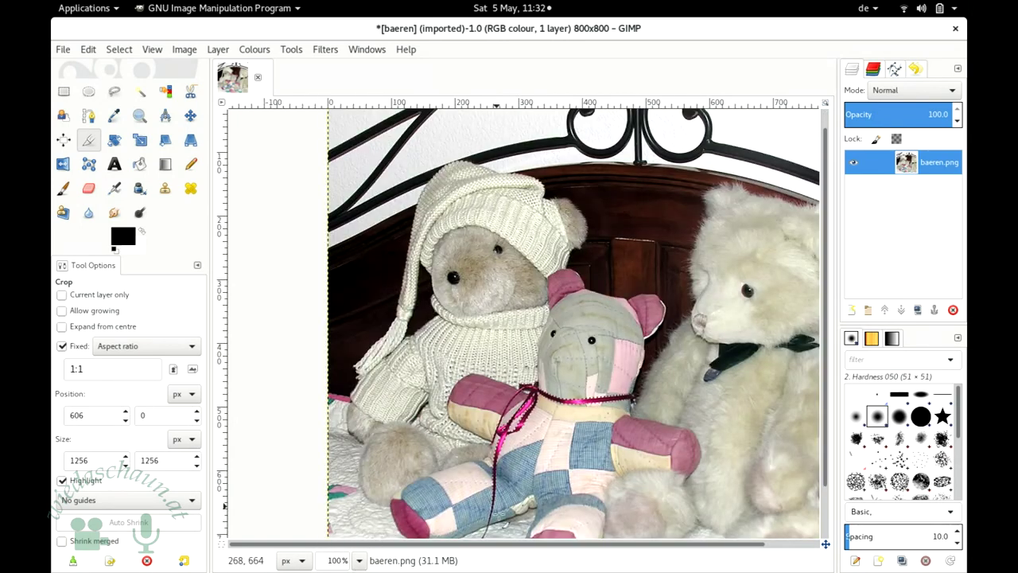
Step: Pan around the 100% view, then set the zoom to 12.5%
left_click_drag(494, 546, 581, 554)
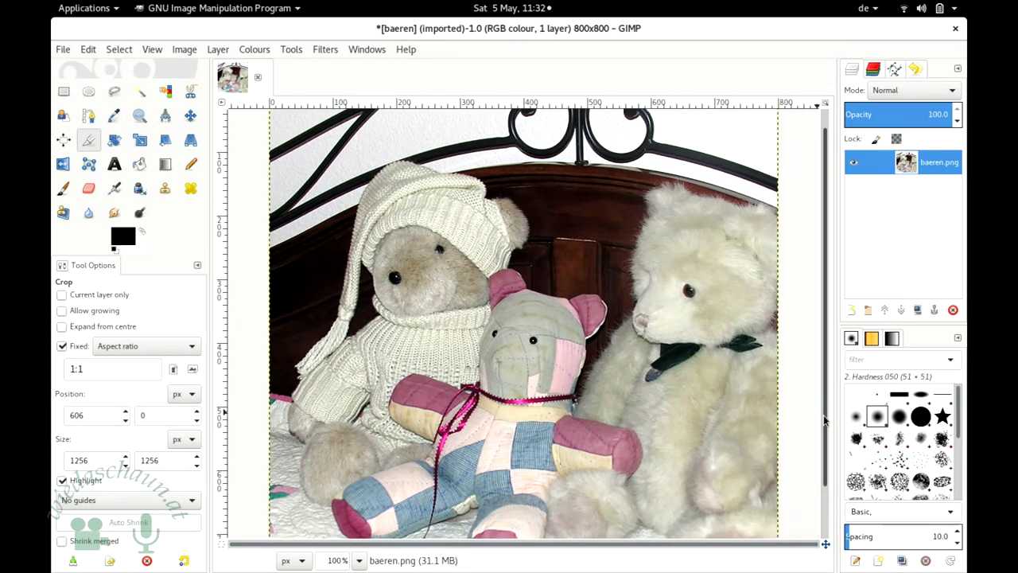
mouse_move(825, 463)
left_mouse_down()
mouse_move(819, 516)
mouse_move(823, 364)
left_mouse_up()
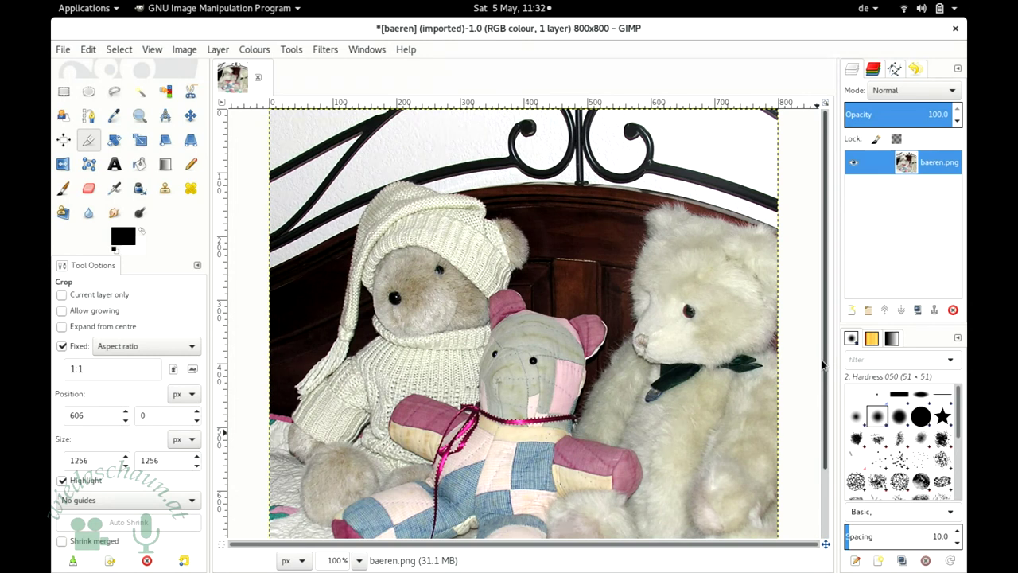
left_click(359, 561)
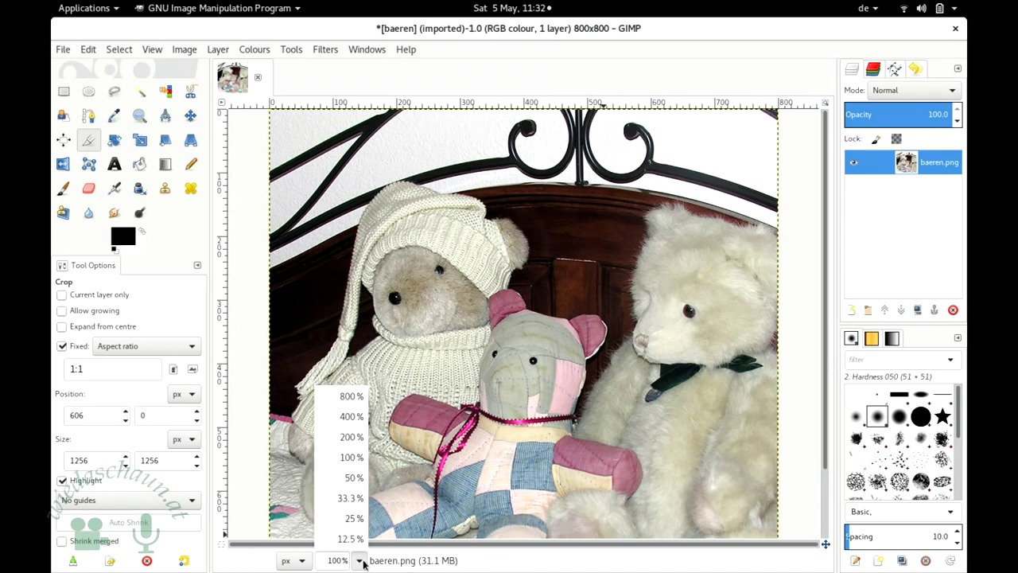
left_click(357, 544)
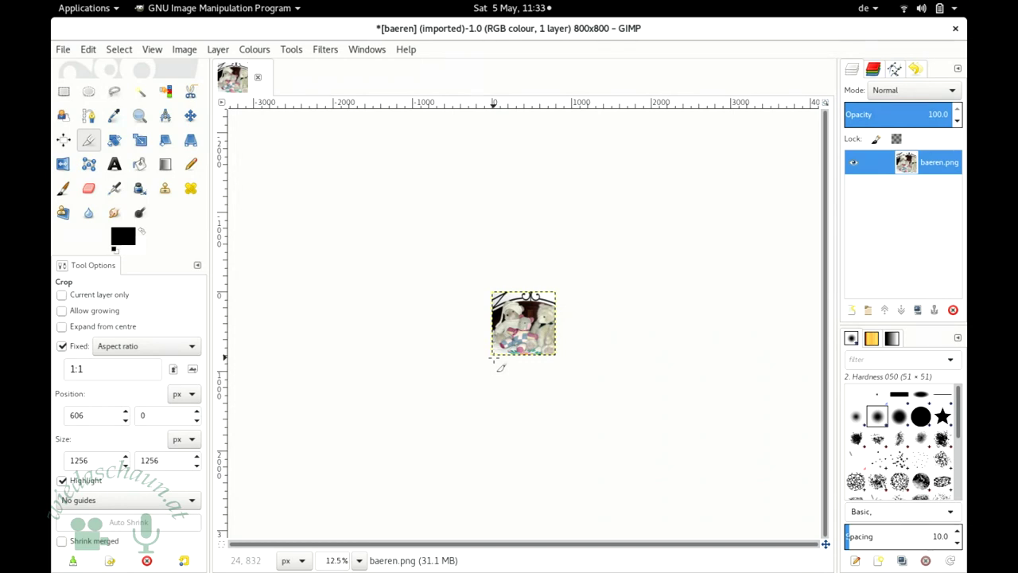
Step: Zoom the 800×800 teddy-bear image to 100% from the status-bar zoom list
left_click(360, 561)
left_click(352, 457)
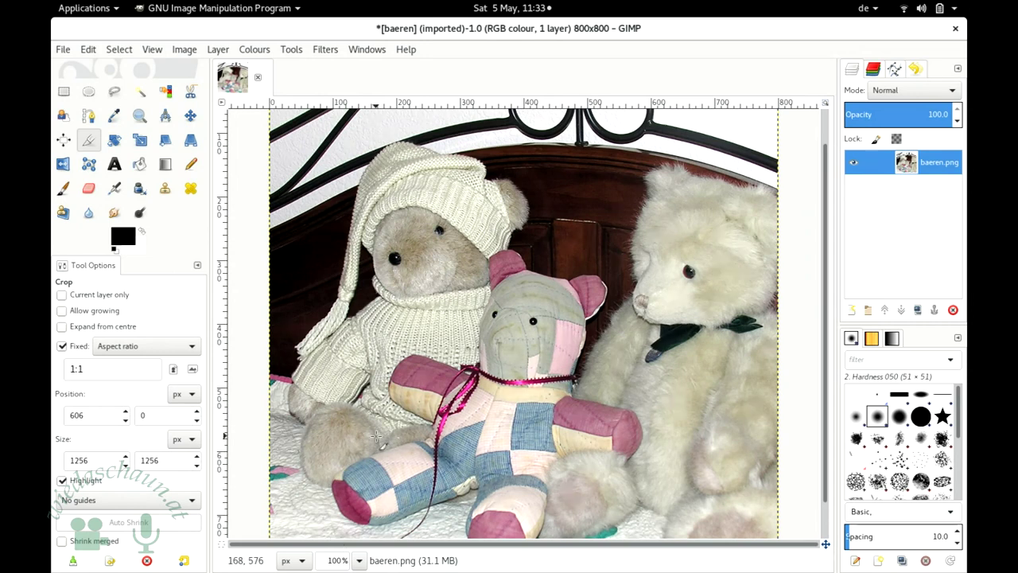
Step: Undo the 800×800 scaling and the square crop, restoring the full 2233×1256 photo
key("ctrl+z")
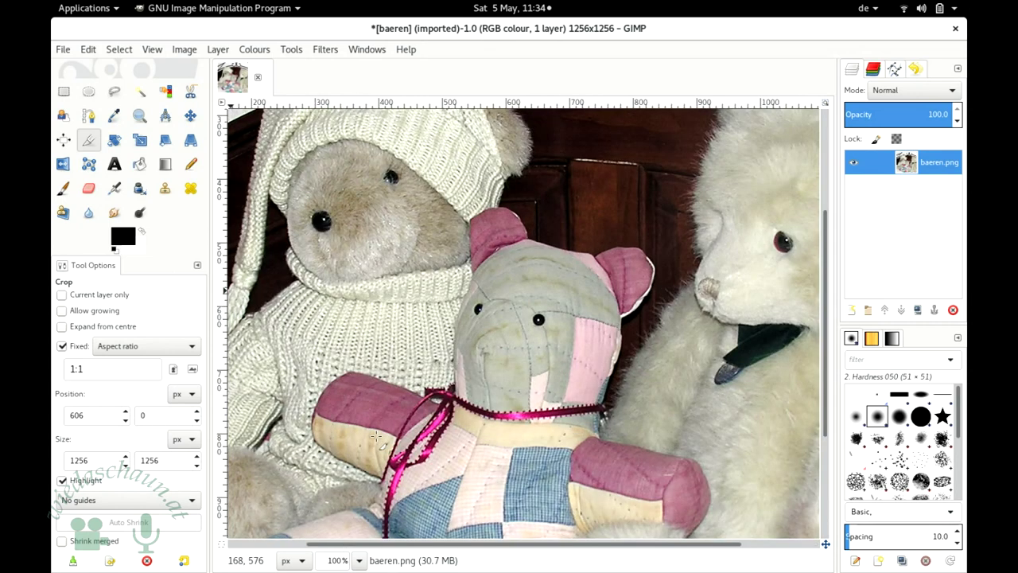
left_click(358, 560)
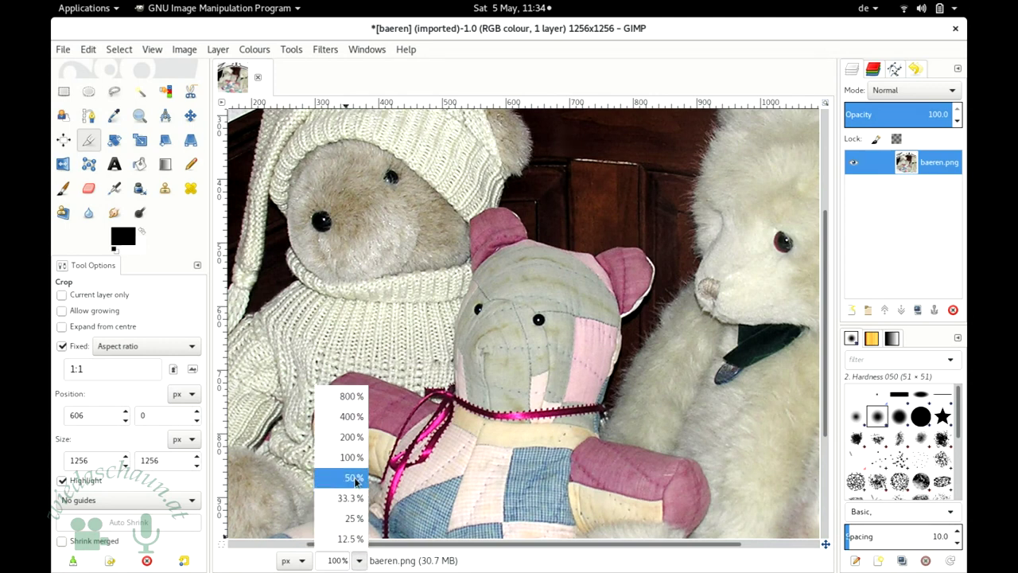
left_click(356, 478)
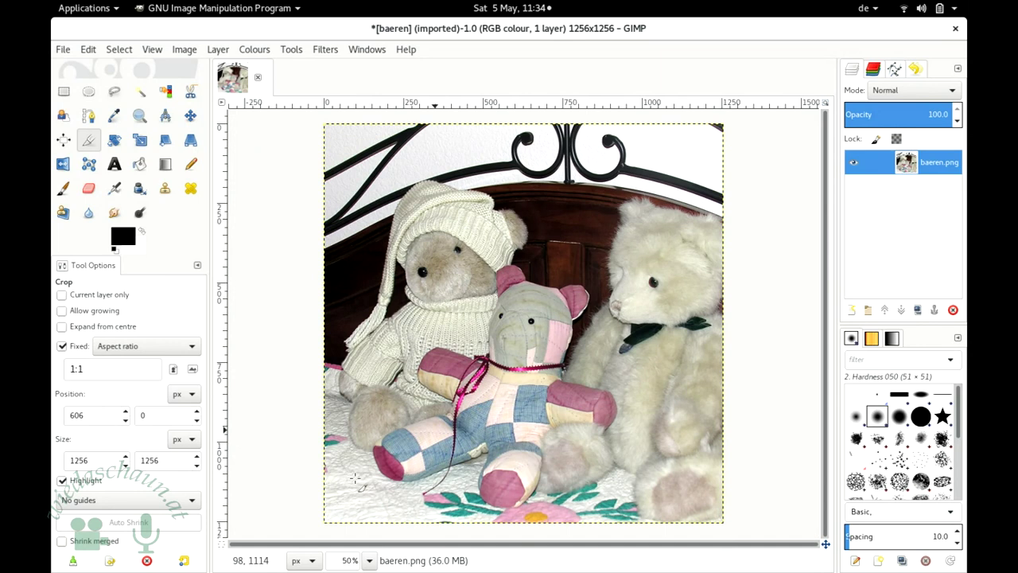
key("ctrl+z")
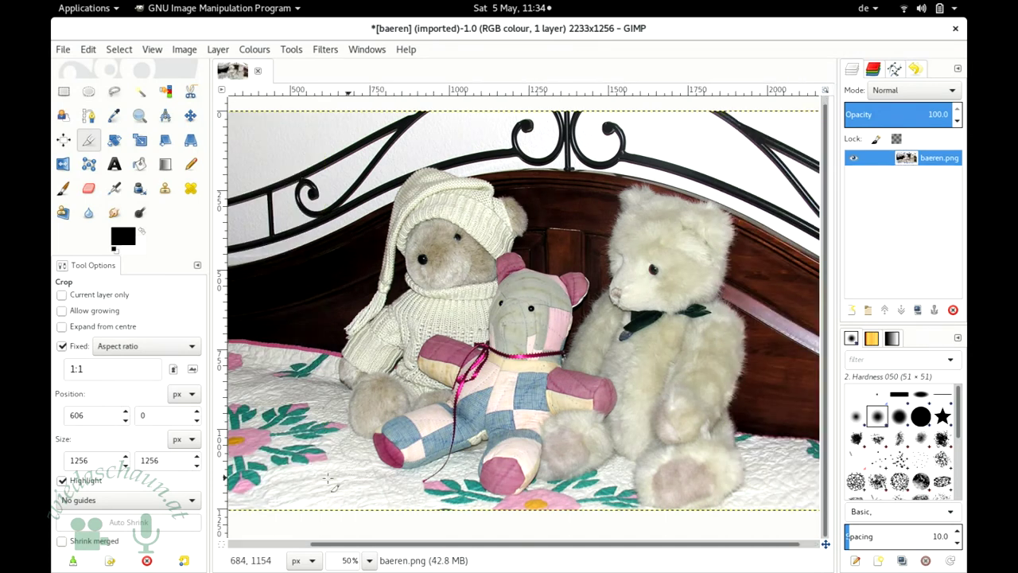
Step: Set the view zoom to 33.3% and select the Move tool
left_click(369, 561)
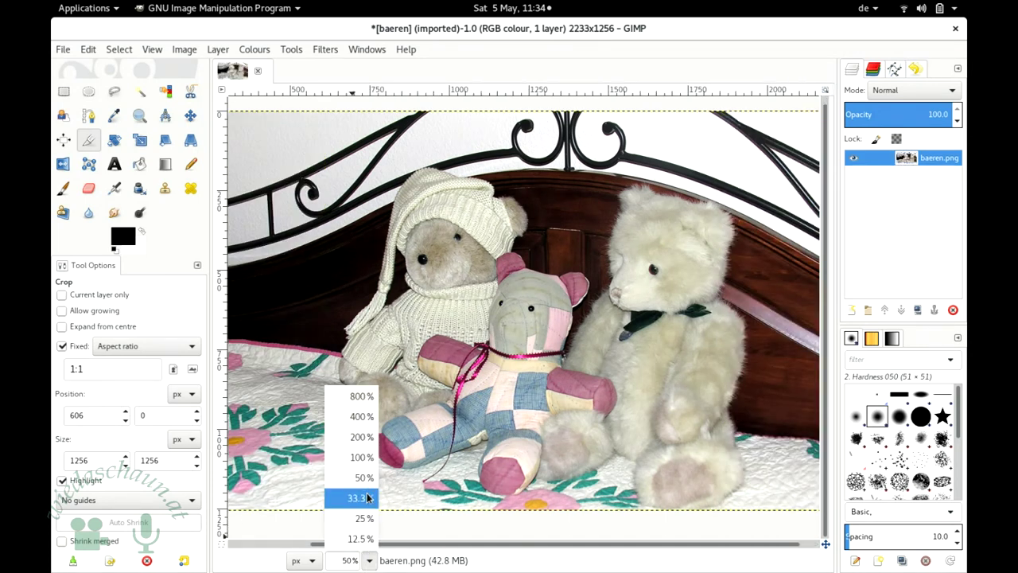
left_click(362, 457)
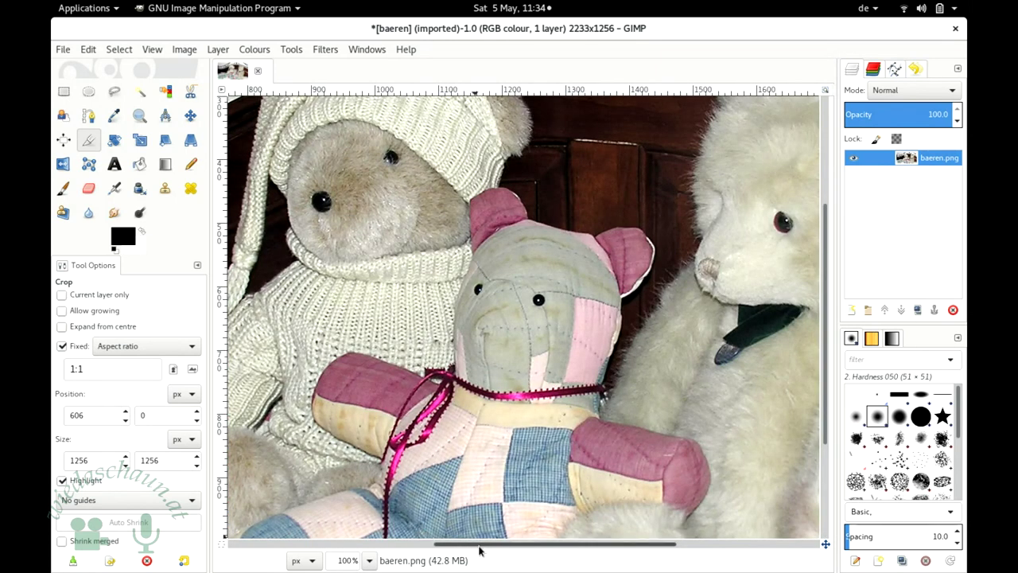
mouse_move(479, 548)
left_mouse_down()
mouse_move(182, 562)
mouse_move(392, 549)
left_mouse_up()
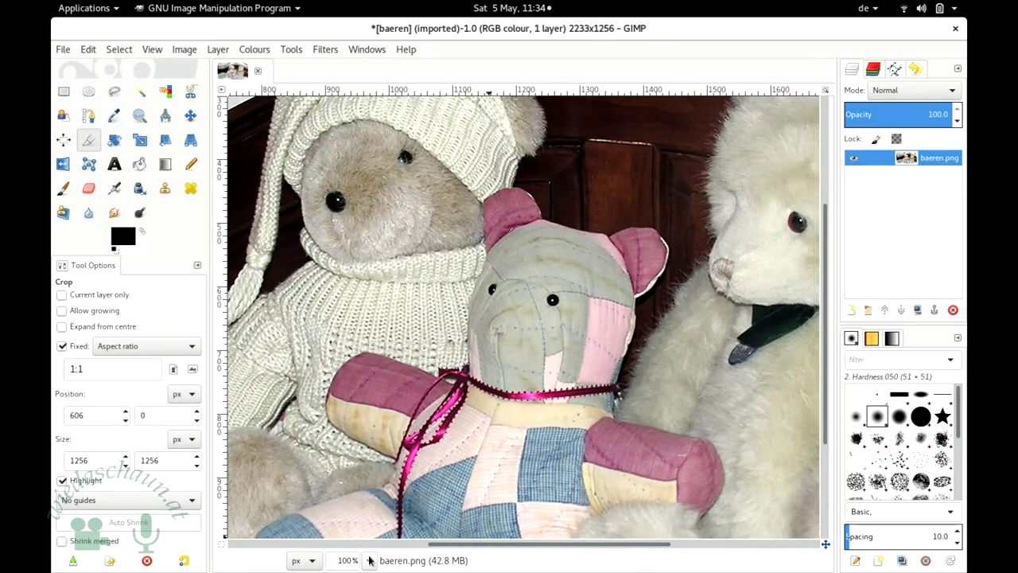
left_click(369, 560)
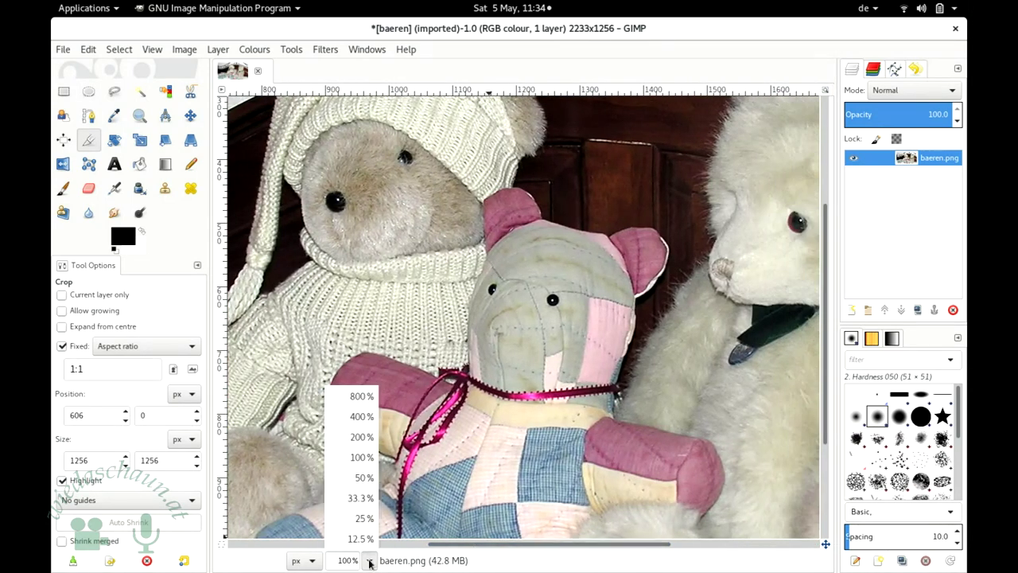
left_click(366, 478)
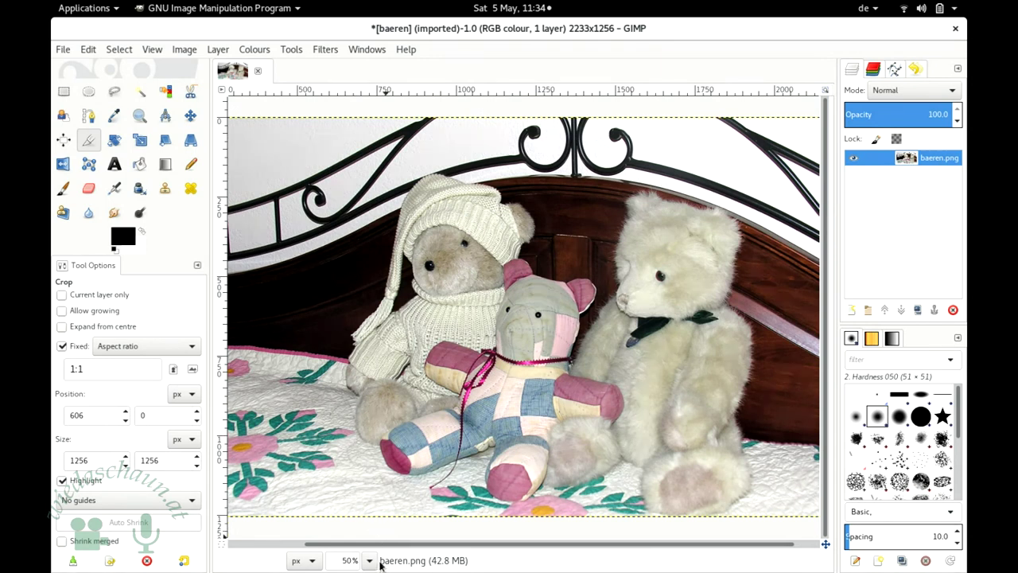
left_click(369, 560)
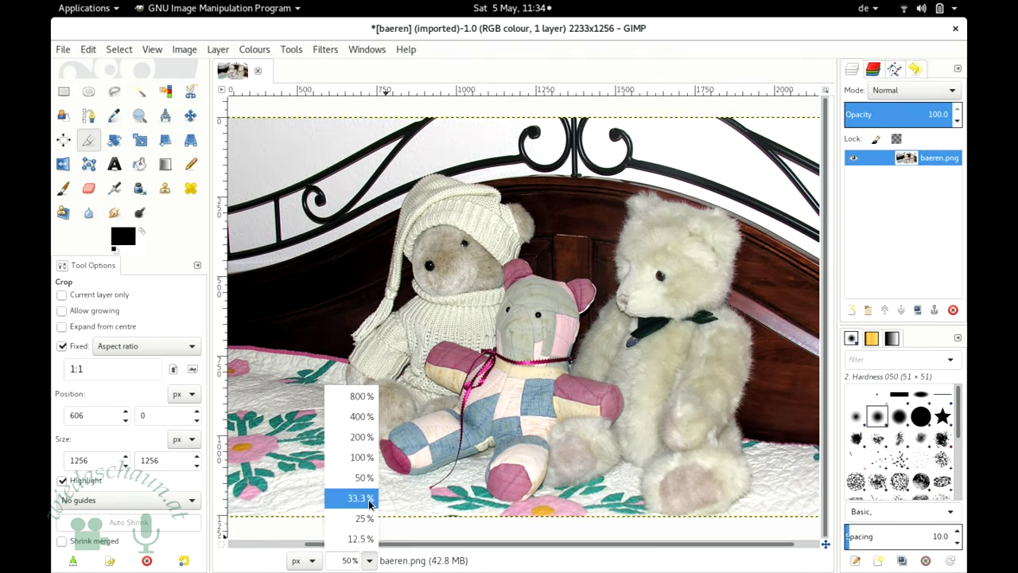
left_click(372, 499)
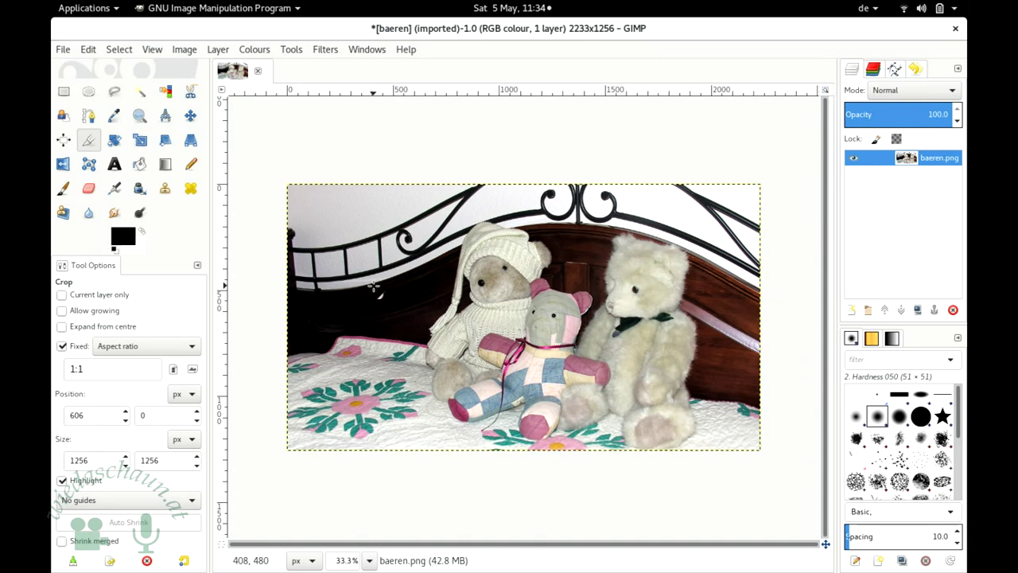
left_click(189, 117)
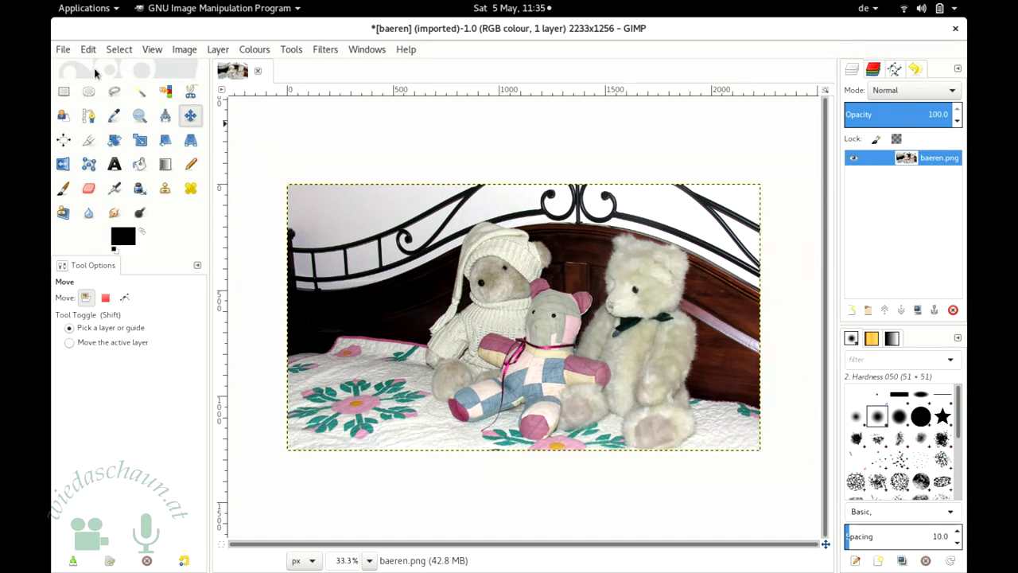
Step: Add darthvader.JPG as a new layer using File > Open as Layers
left_click(65, 51)
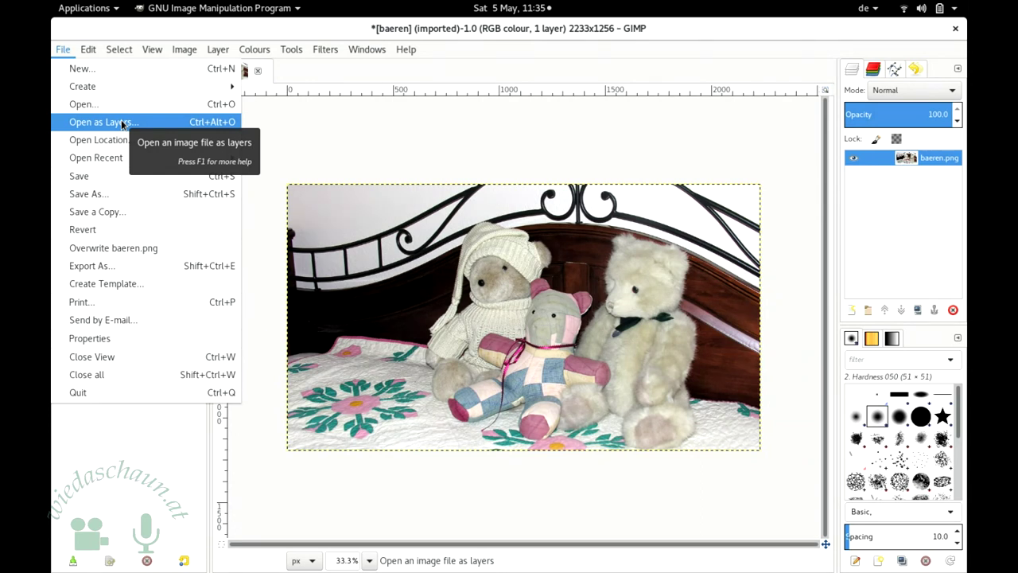
left_click(124, 124)
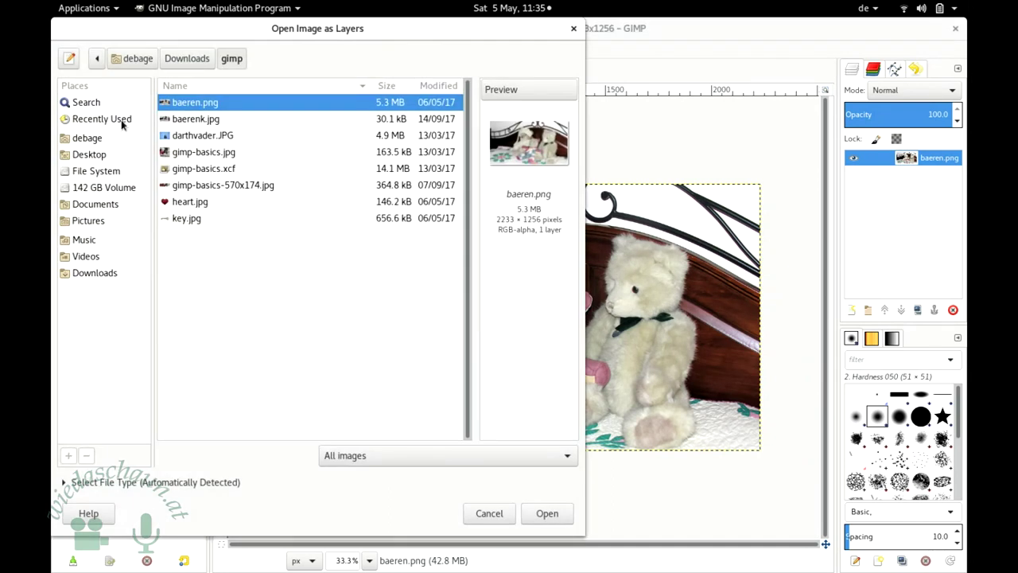
left_click(207, 137)
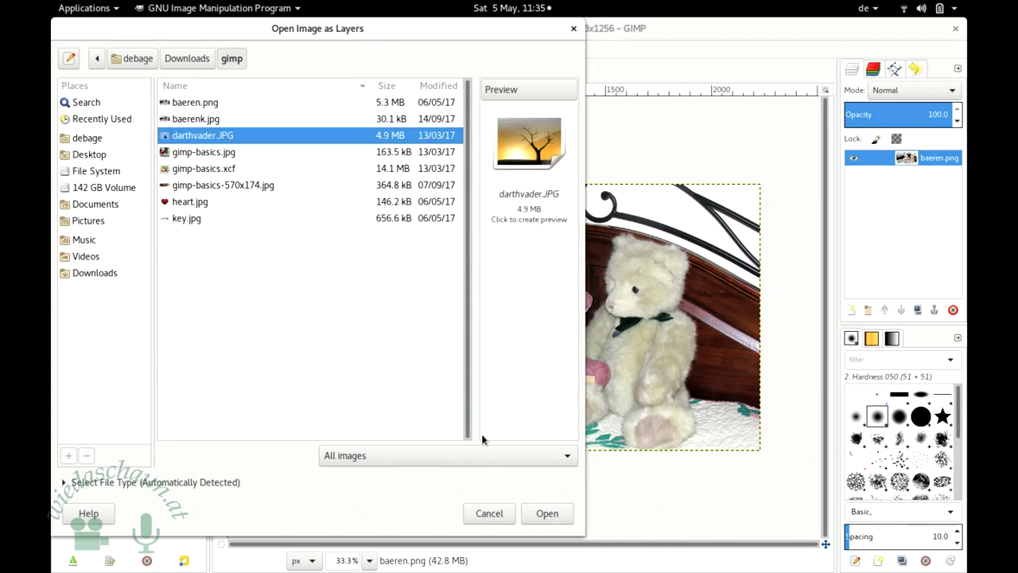
left_click(548, 513)
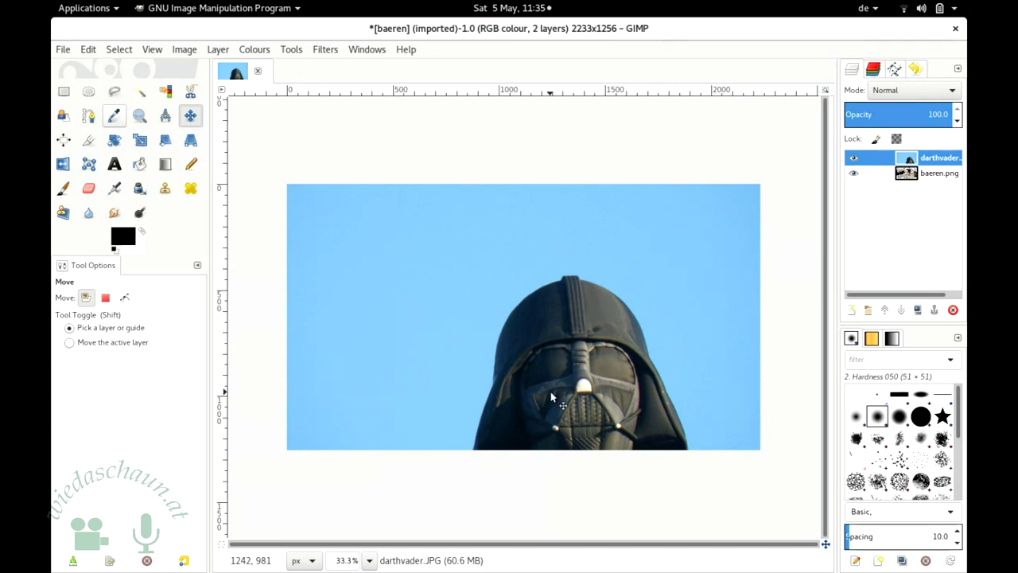
Step: Drag the Darth Vader layer up-left, then toggle its visibility to compare with the bears
mouse_move(591, 412)
left_mouse_down()
mouse_move(532, 337)
mouse_move(538, 317)
left_mouse_up()
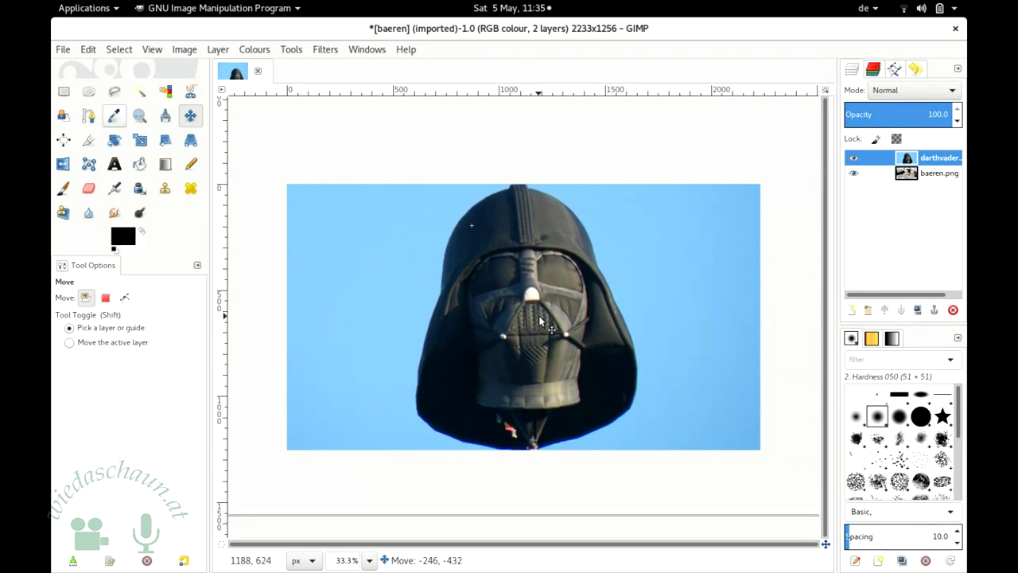
left_click_drag(539, 318, 539, 318)
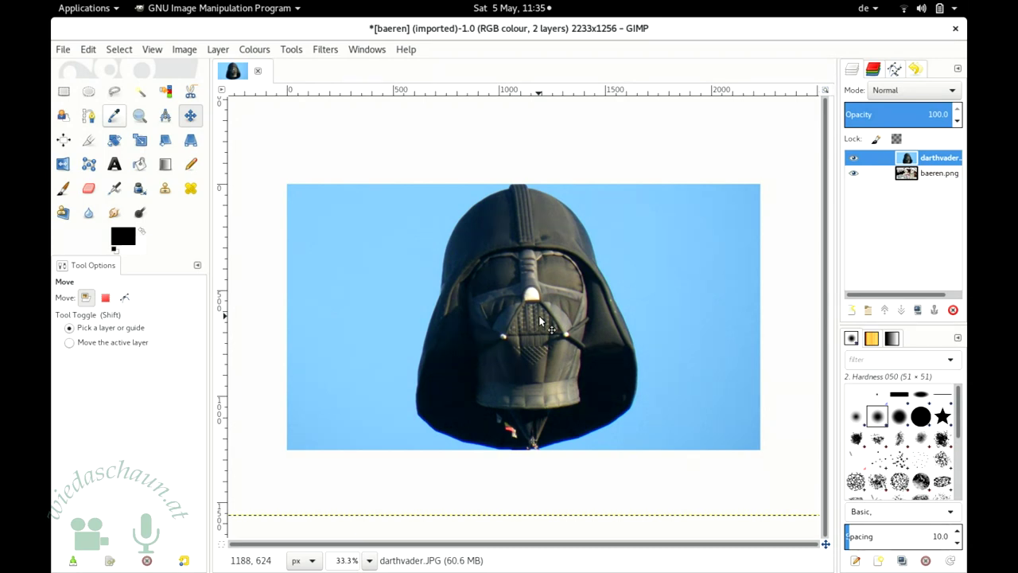
left_click(853, 159)
left_click(853, 159)
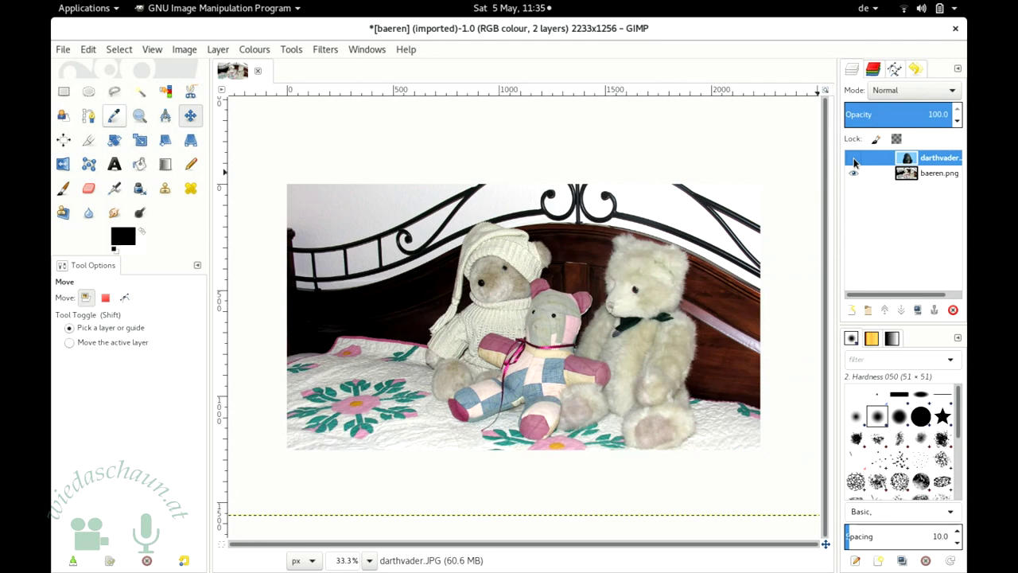
left_click(853, 159)
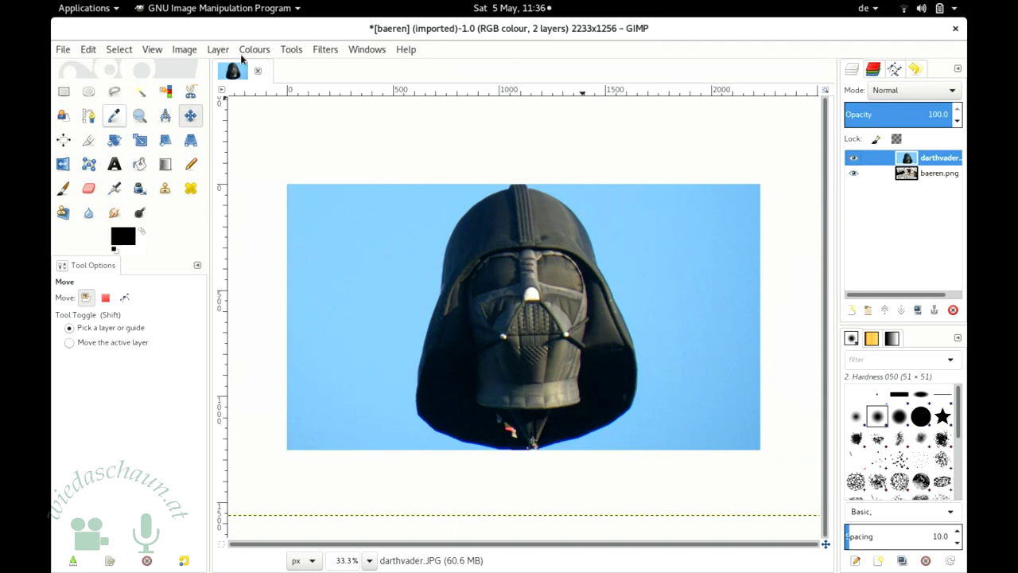
Step: Scale the Darth Vader layer to 3000×2250 pixels and move it slightly down
left_click(218, 49)
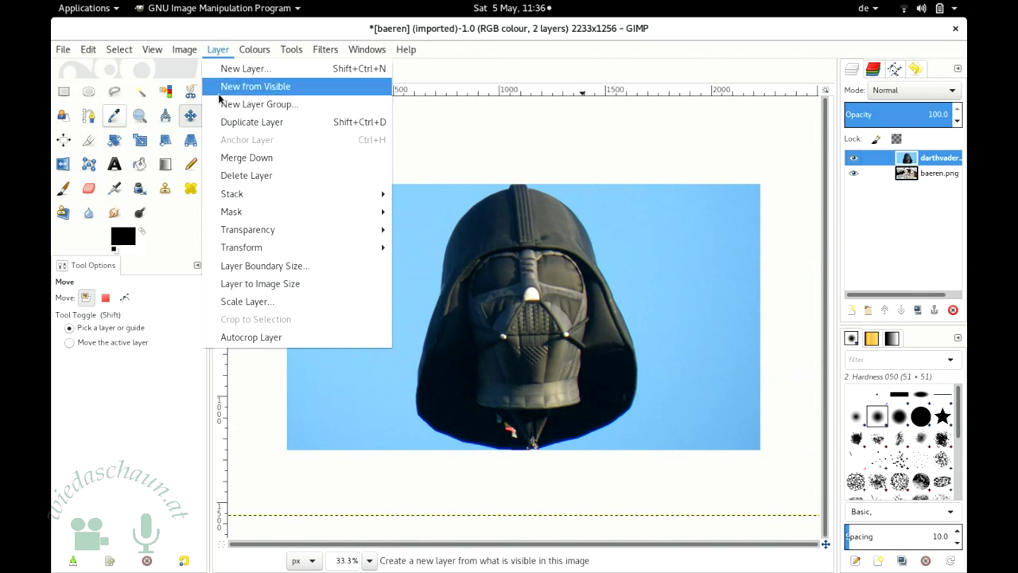
left_click(262, 306)
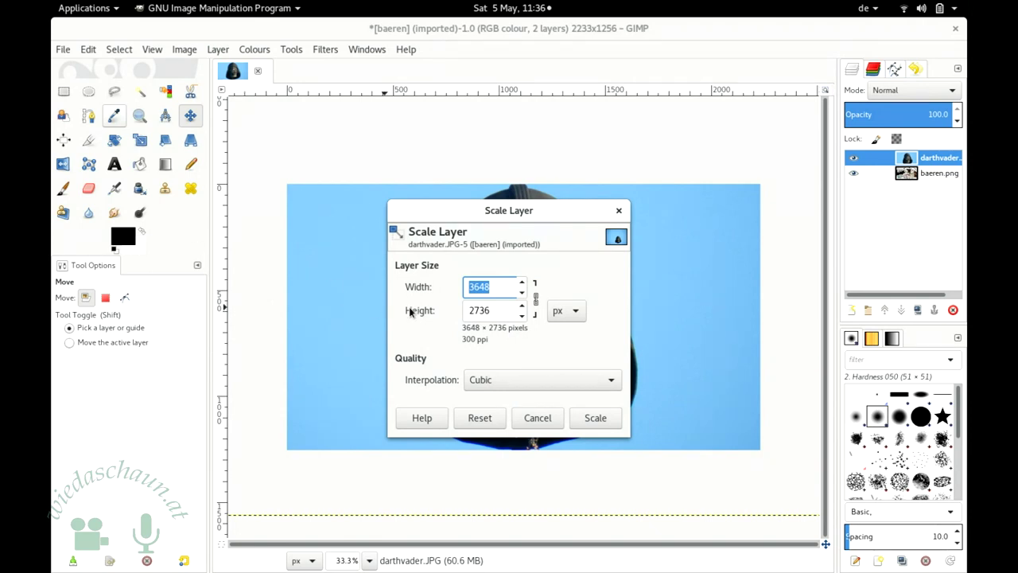
left_click(494, 312)
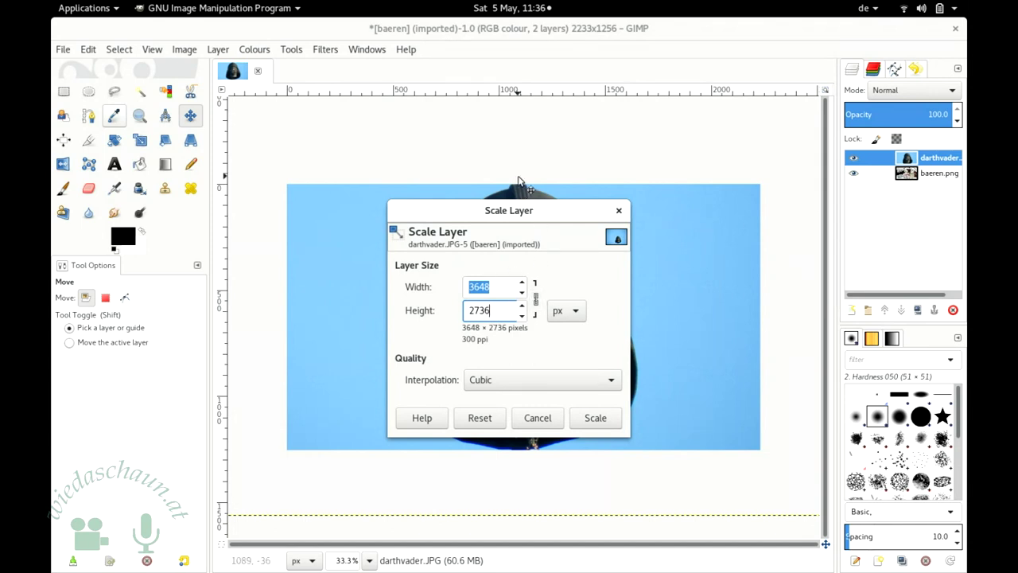
left_click(491, 288)
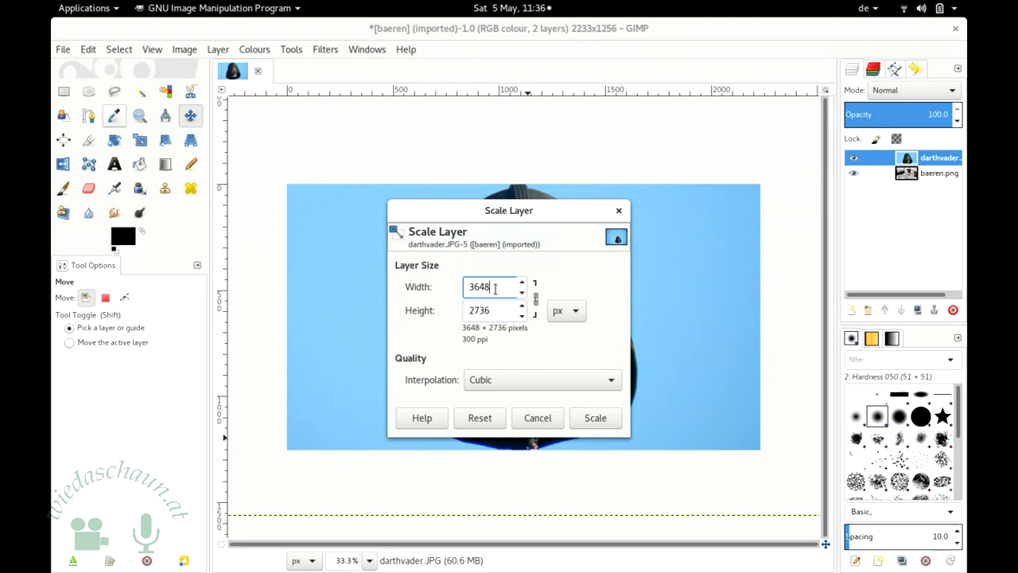
double_click(478, 287)
left_click_drag(480, 287, 493, 287)
left_click(475, 287)
key("Delete")
type("00")
type("0")
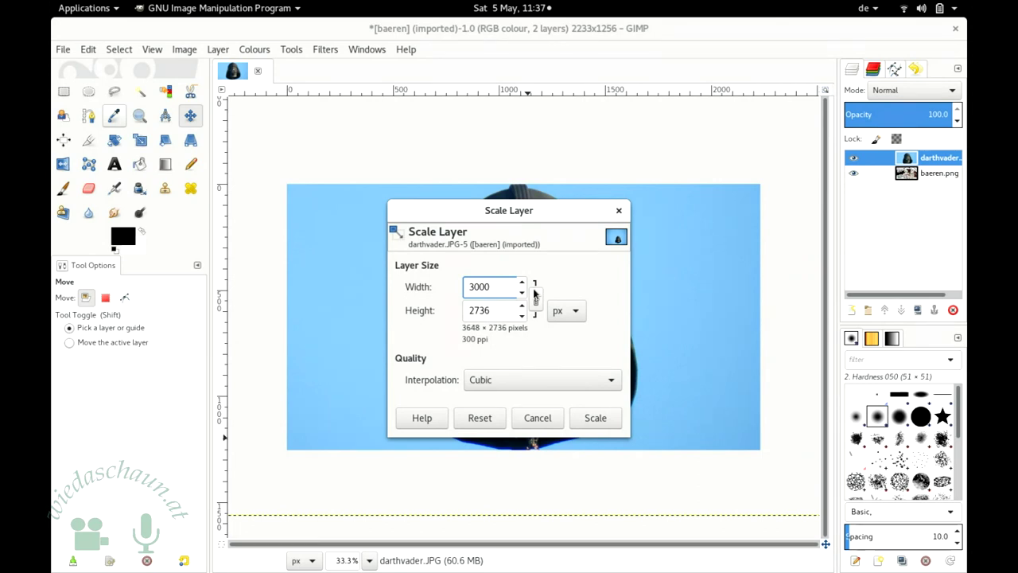
left_click(504, 309)
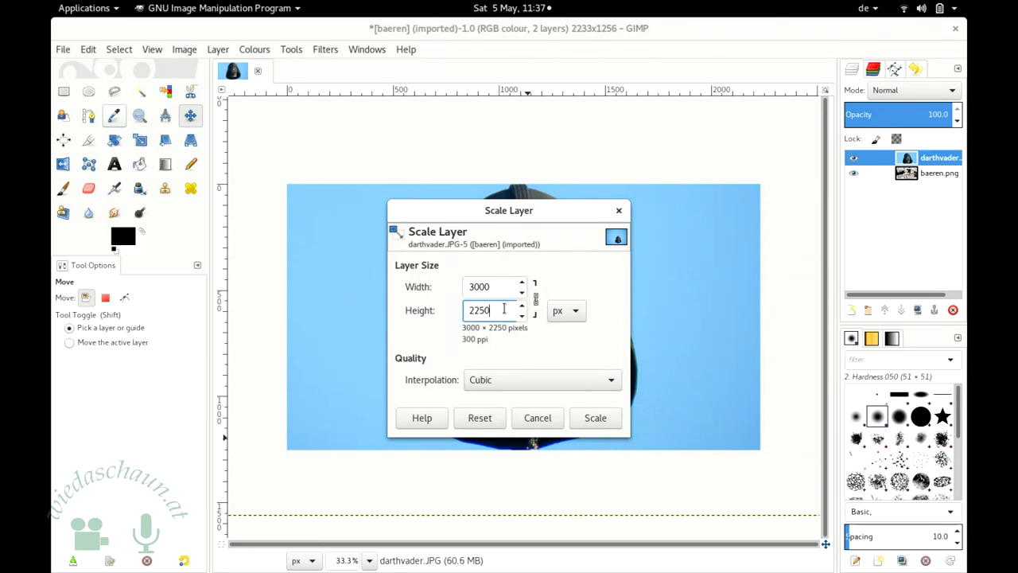
left_click(597, 417)
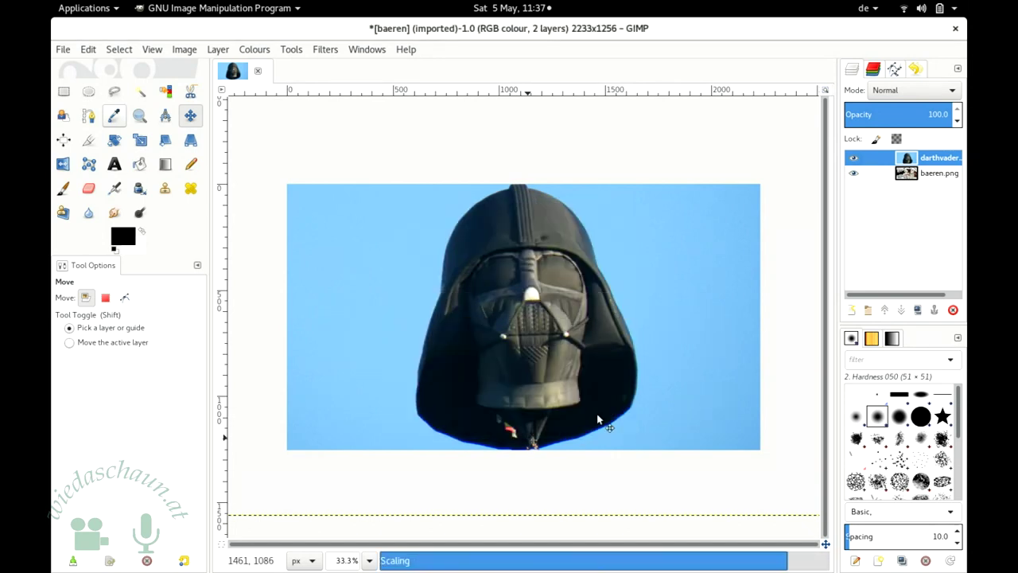
left_click(534, 302)
left_click_drag(535, 303, 534, 316)
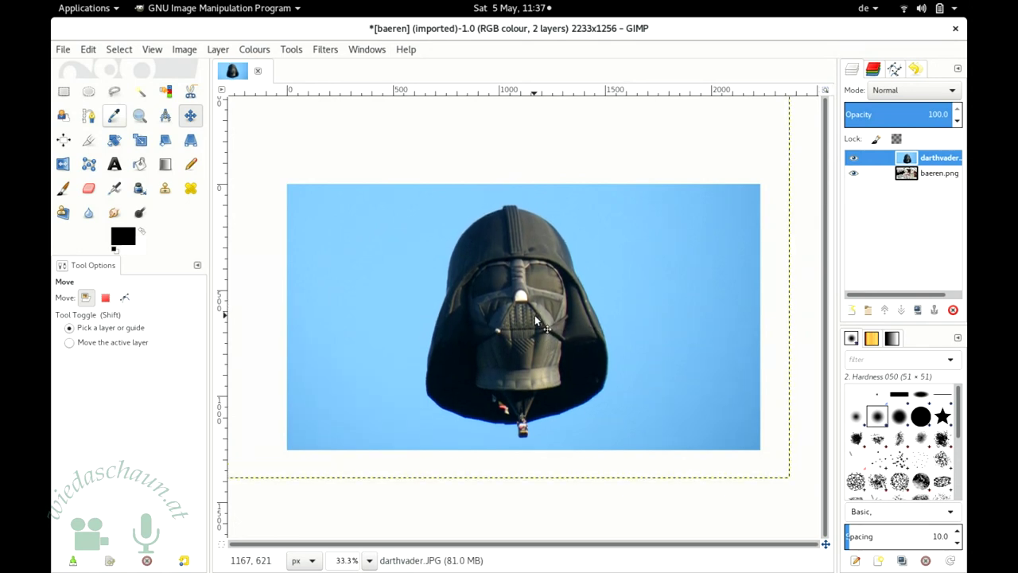
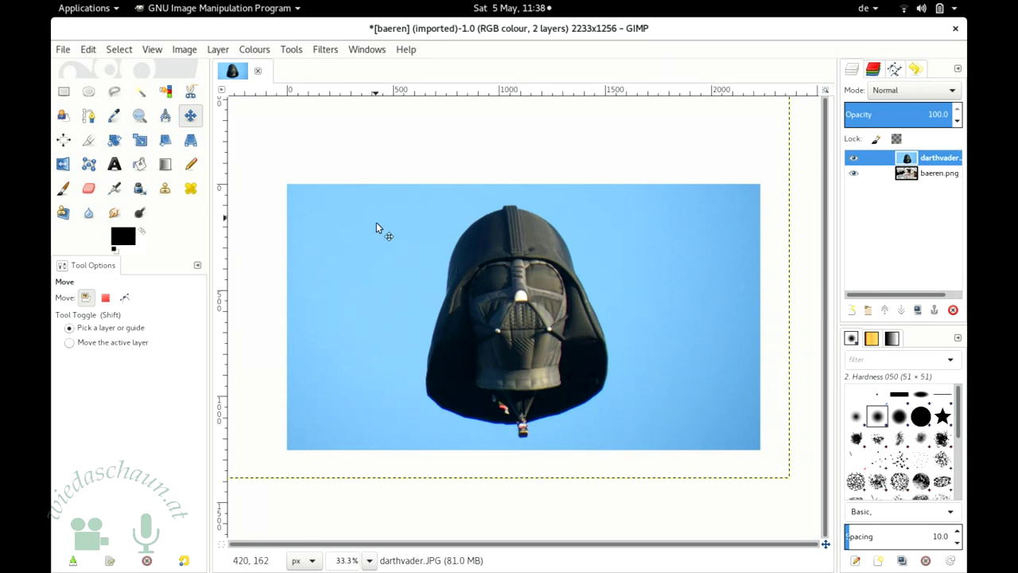
Step: Pick the Eraser, briefly hide the helmet layer, then set size 147.91 with the 2. Hardness 100 brush
left_click(90, 190)
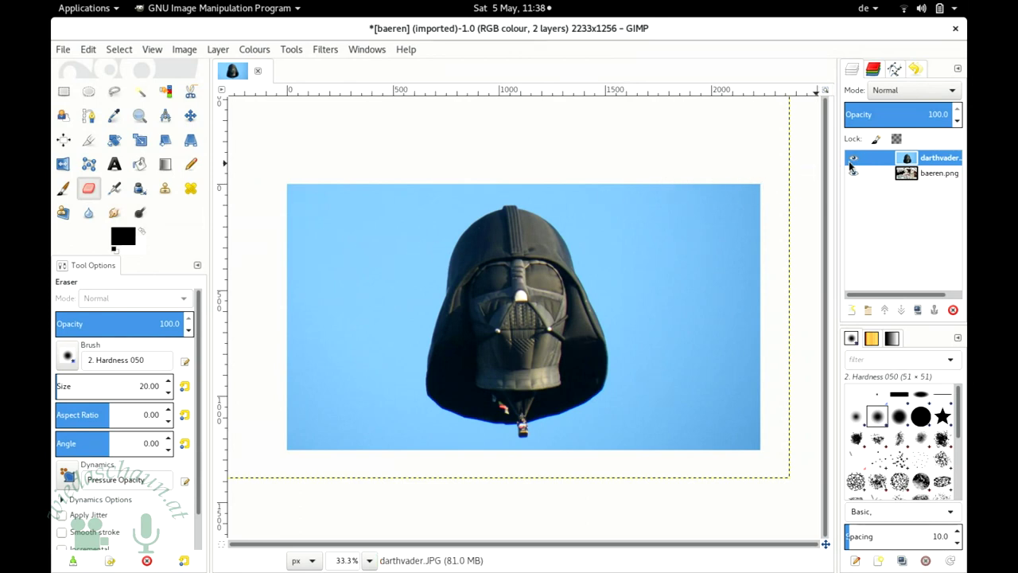
left_click(853, 158)
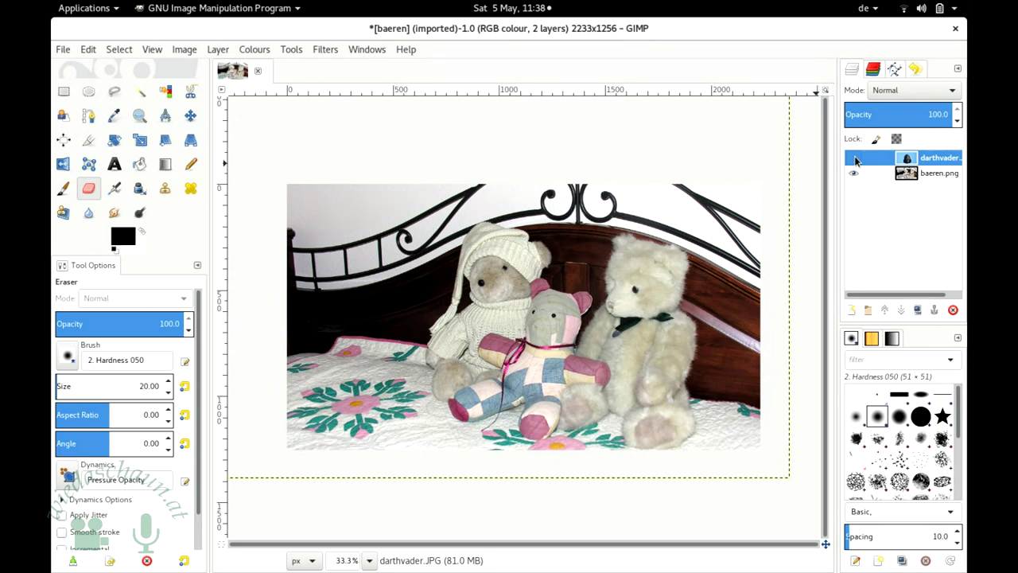
left_click(854, 158)
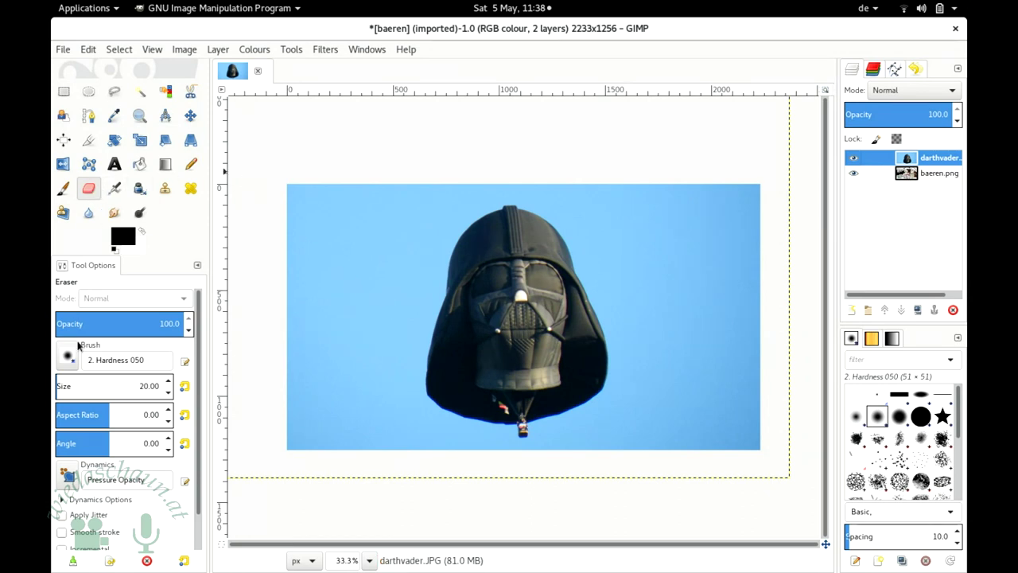
left_click(71, 387)
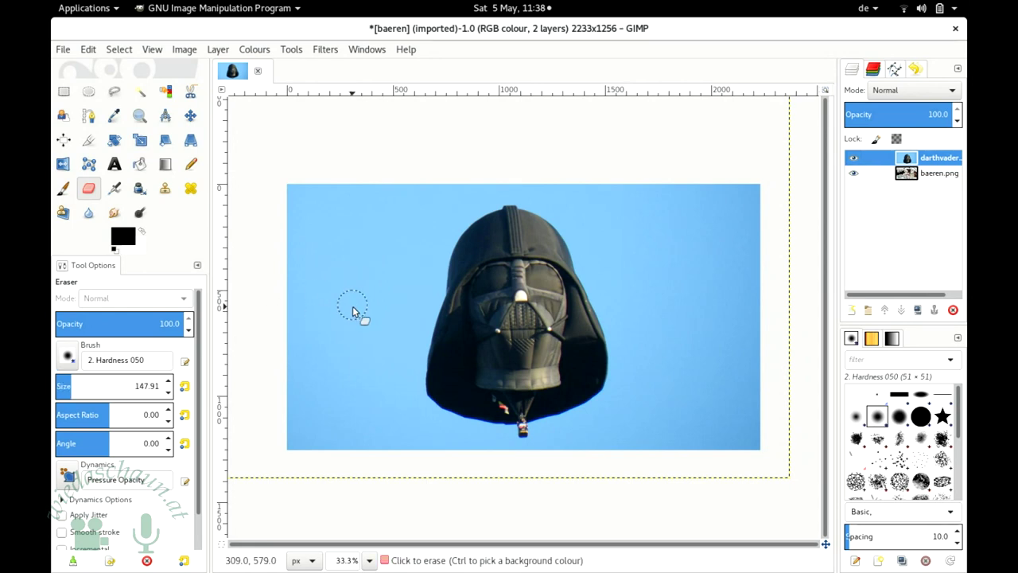
left_click(68, 358)
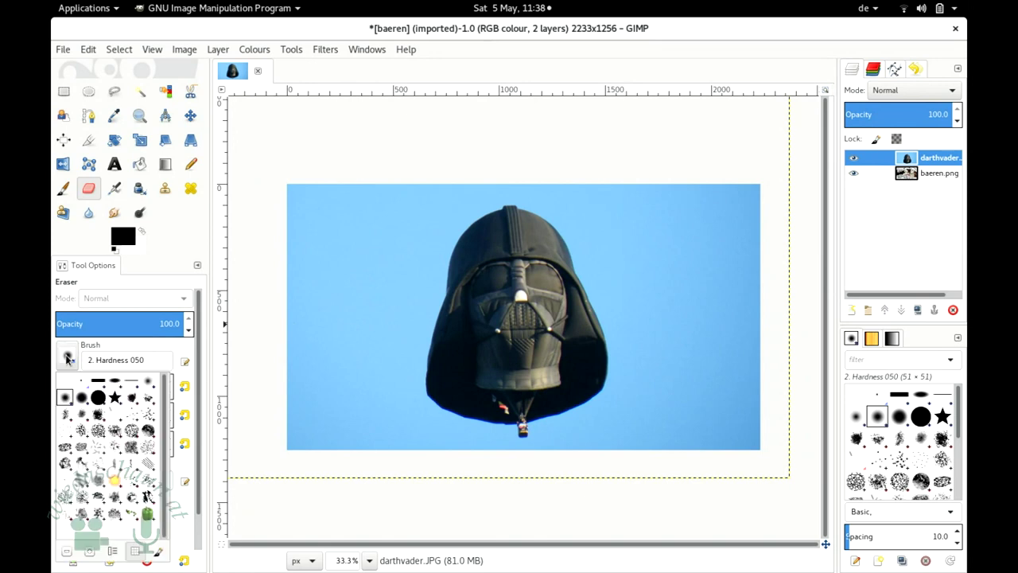
left_click(97, 399)
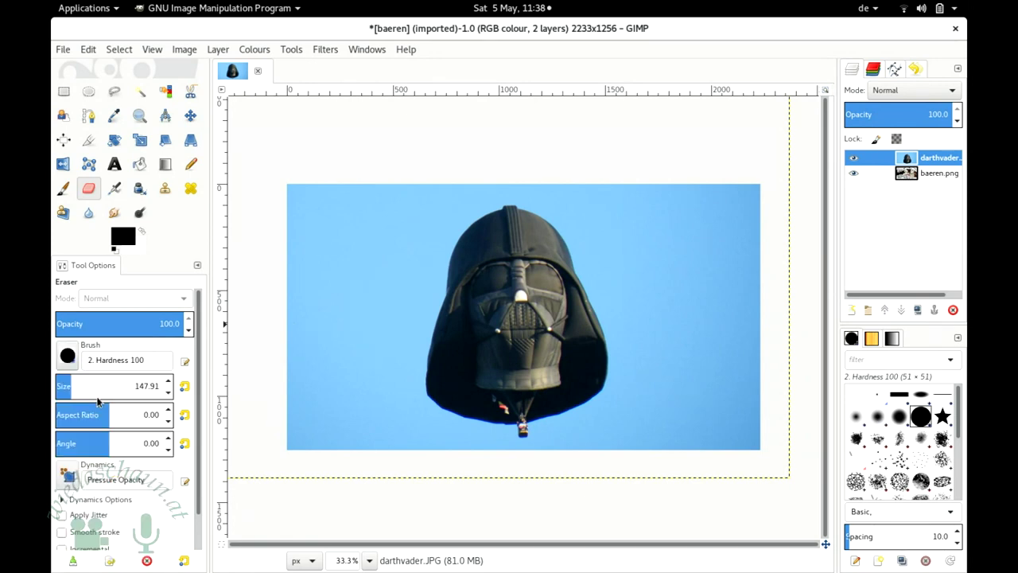
Step: Erase a curved stroke of sky from left of the helmet up to the image's top edge
left_click_drag(348, 321, 423, 186)
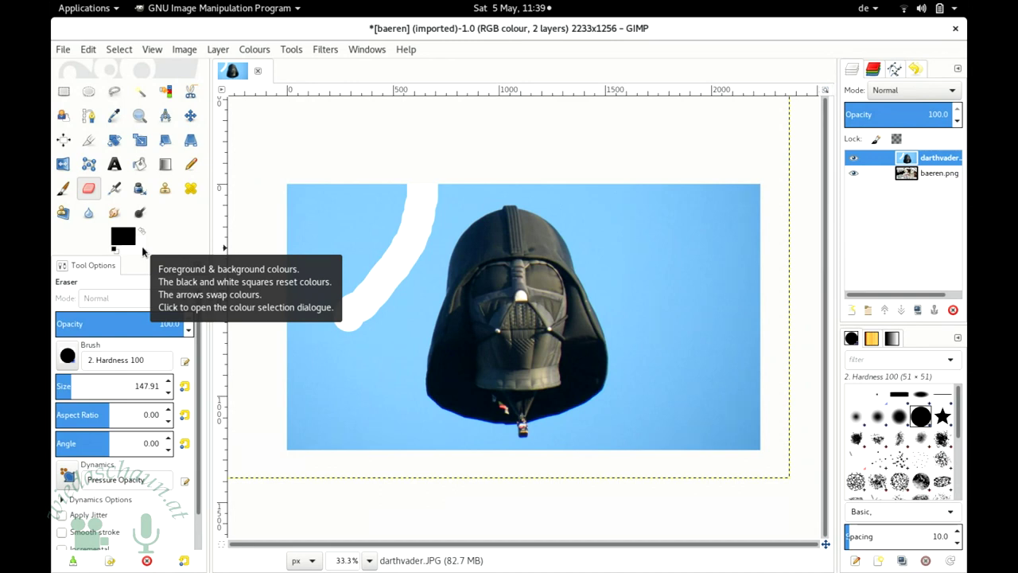
left_click(377, 284)
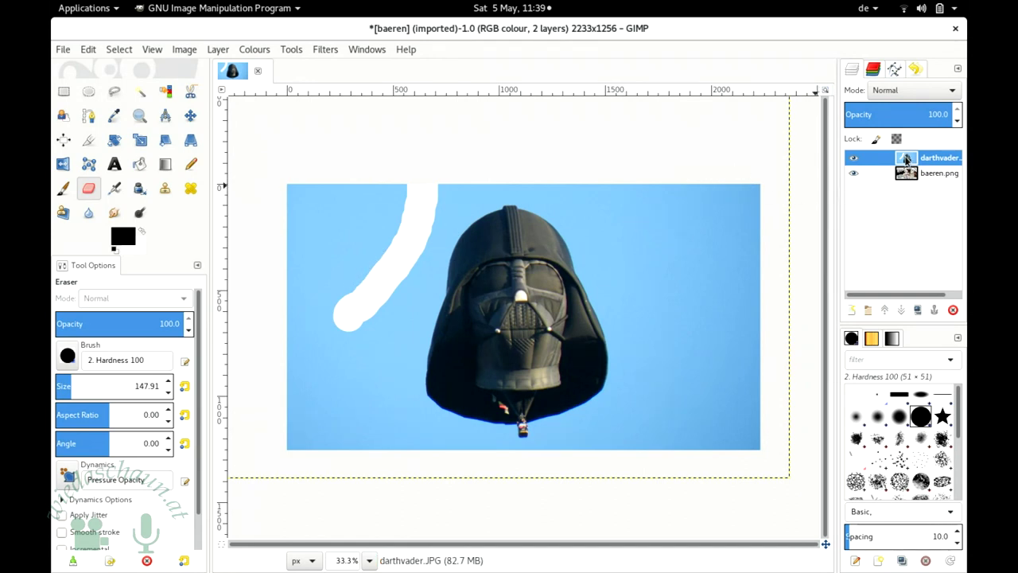
Step: Add an alpha channel to the darthvader layer from its layer menu
right_click(906, 160)
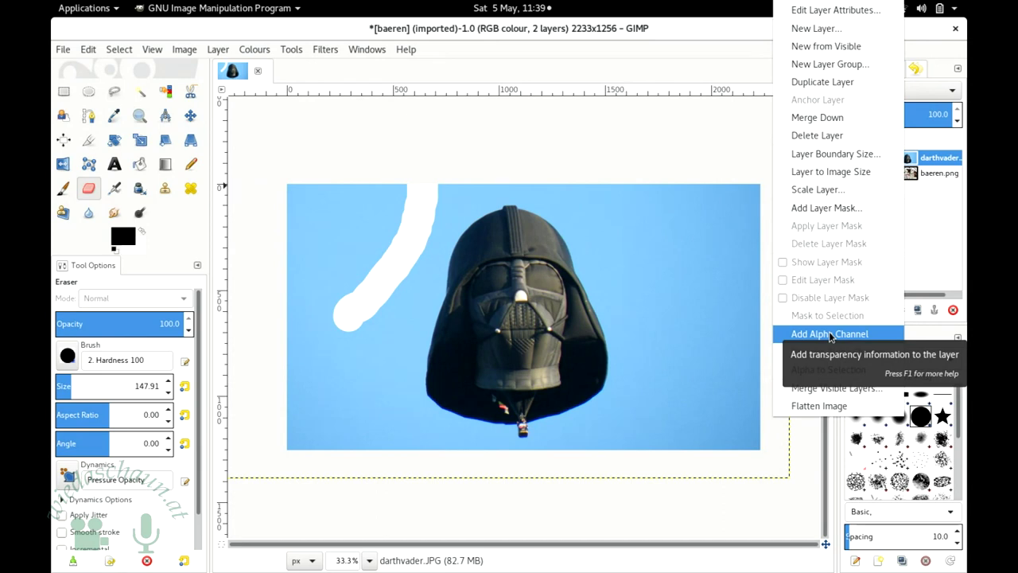
left_click(830, 334)
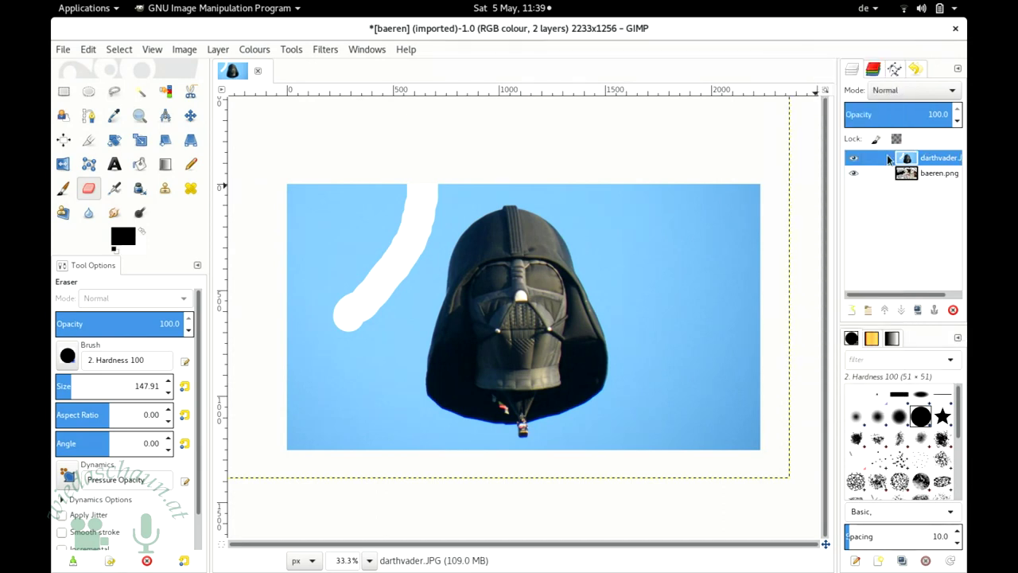
Step: Erase the white stroke and nearby sky so the bears' headboard and quilt show through
mouse_move(359, 317)
left_mouse_down()
mouse_move(432, 189)
mouse_move(401, 219)
mouse_move(330, 350)
mouse_move(393, 202)
mouse_move(363, 302)
mouse_move(318, 363)
mouse_move(374, 182)
mouse_move(332, 393)
mouse_move(351, 377)
mouse_move(394, 293)
left_mouse_up()
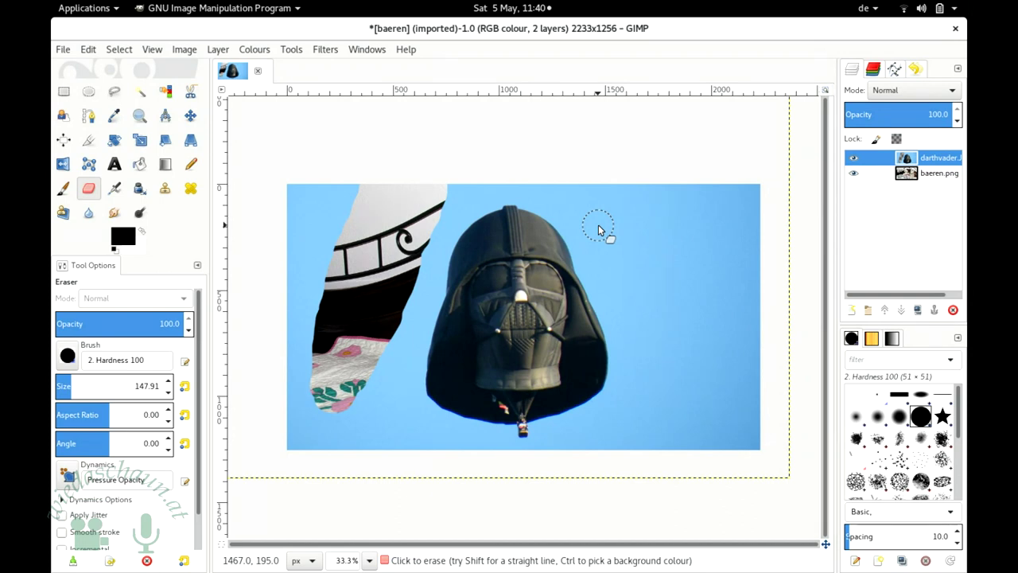
left_click_drag(342, 221, 371, 156)
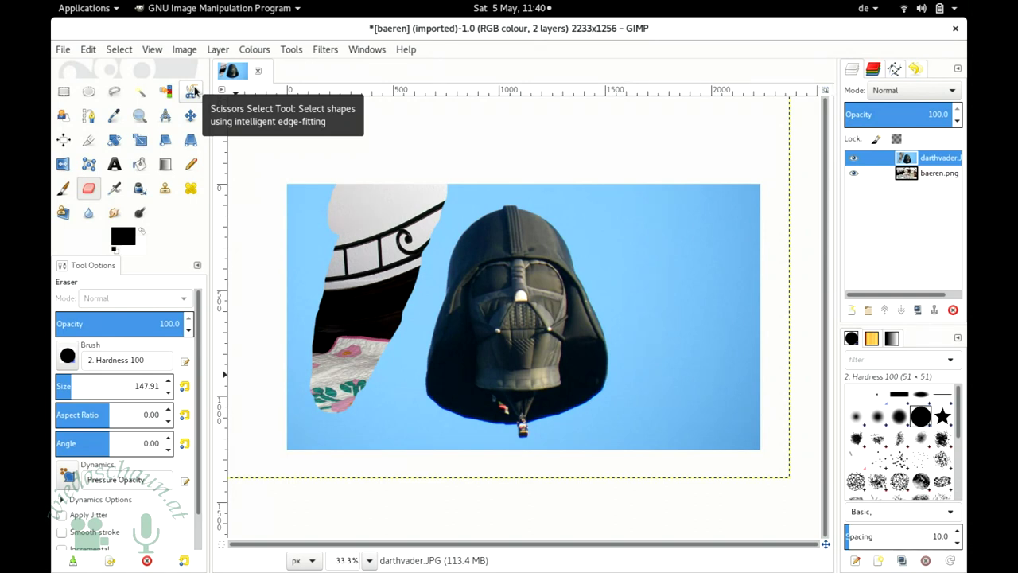
Step: With Scissors Select, place outline points up the helmet's left edge, over the top and down its right side
left_click(192, 93)
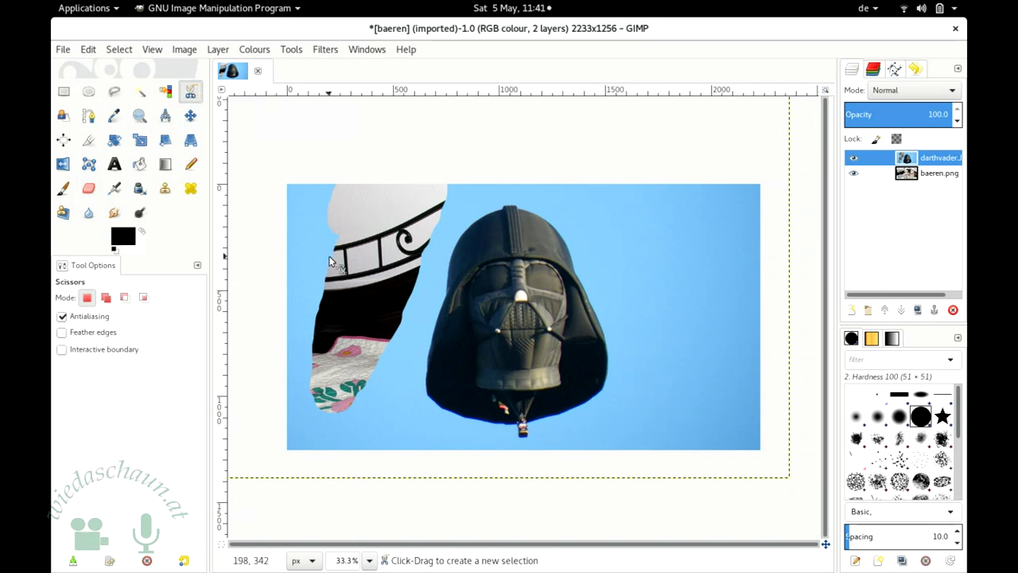
left_click(442, 278)
left_click(450, 252)
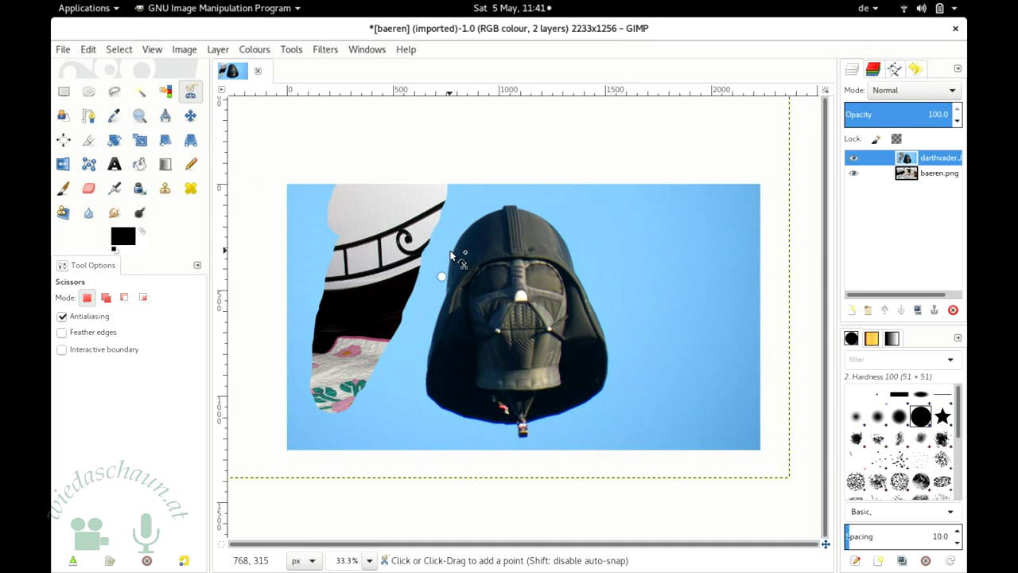
left_click(465, 231)
left_click(486, 213)
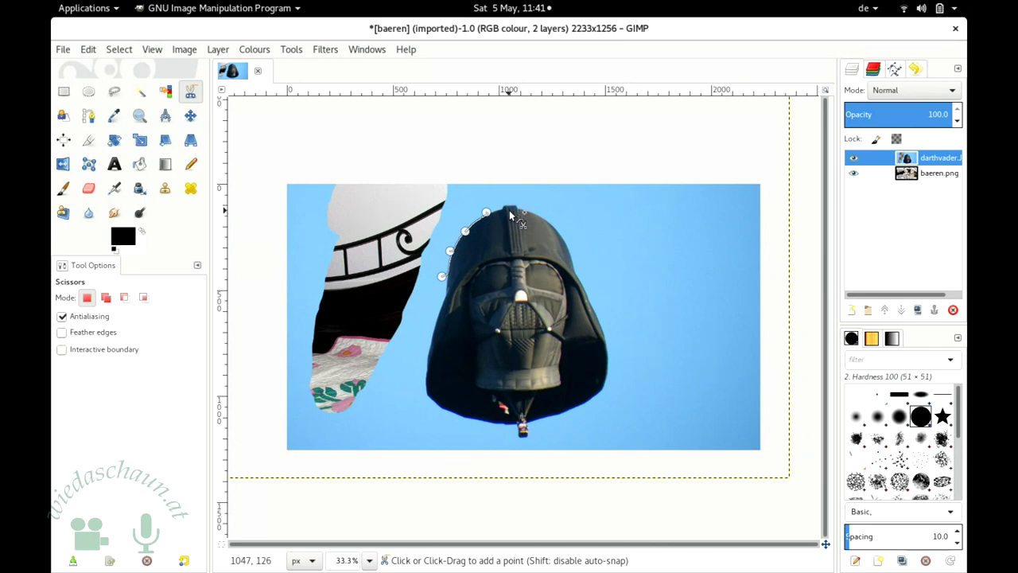
left_click(506, 205)
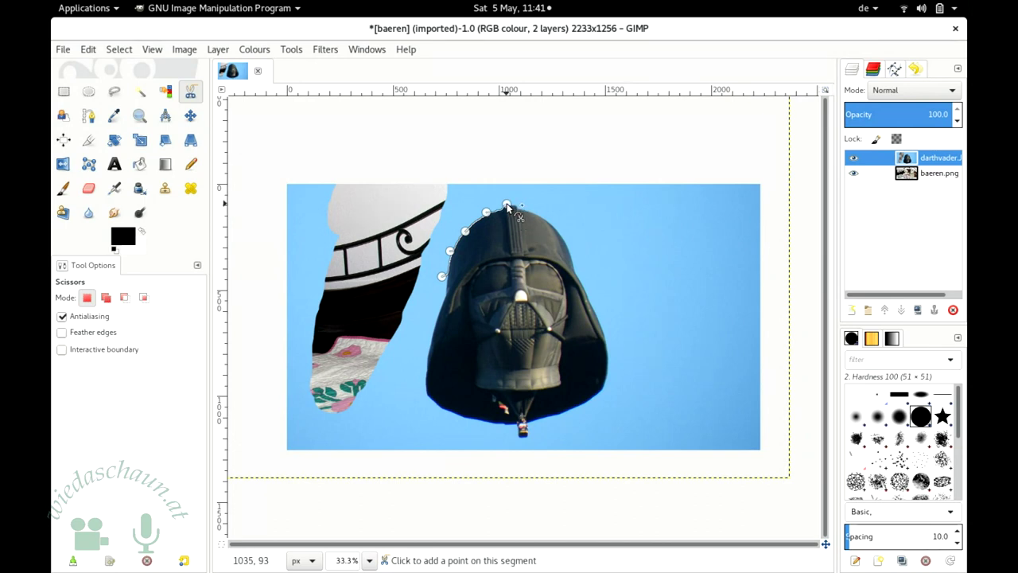
left_click(524, 209)
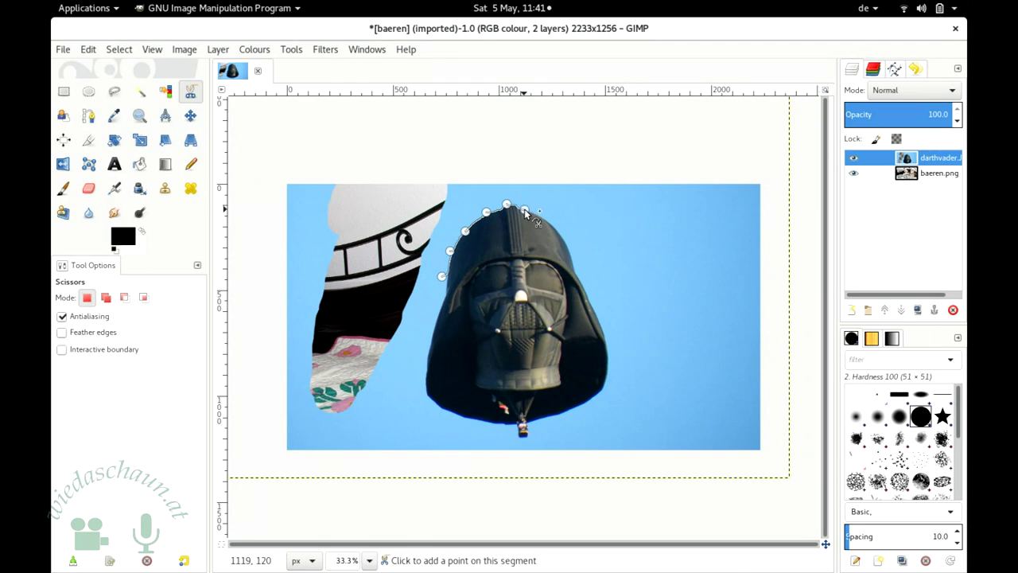
left_click(563, 239)
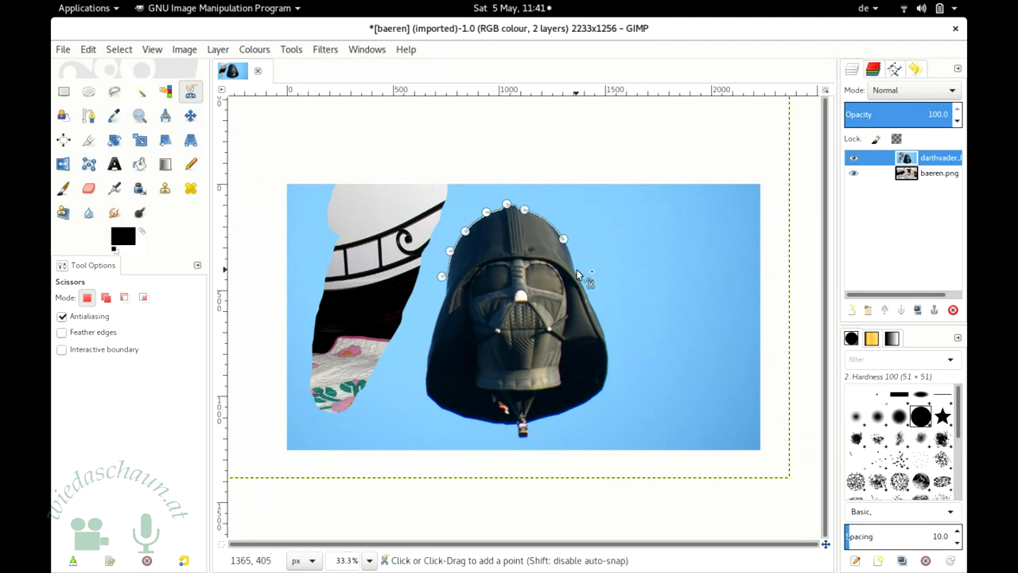
left_click(576, 276)
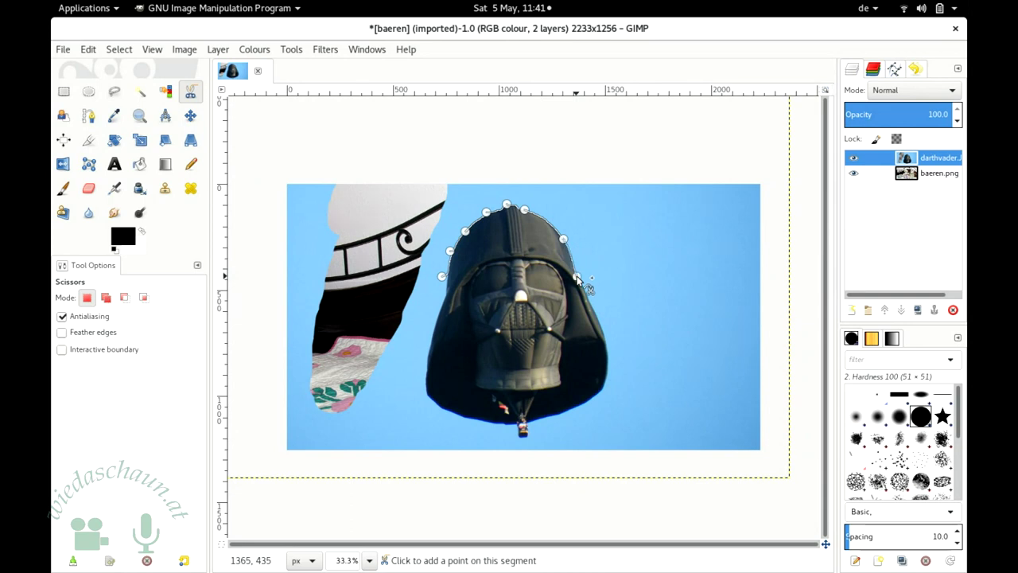
left_click(598, 316)
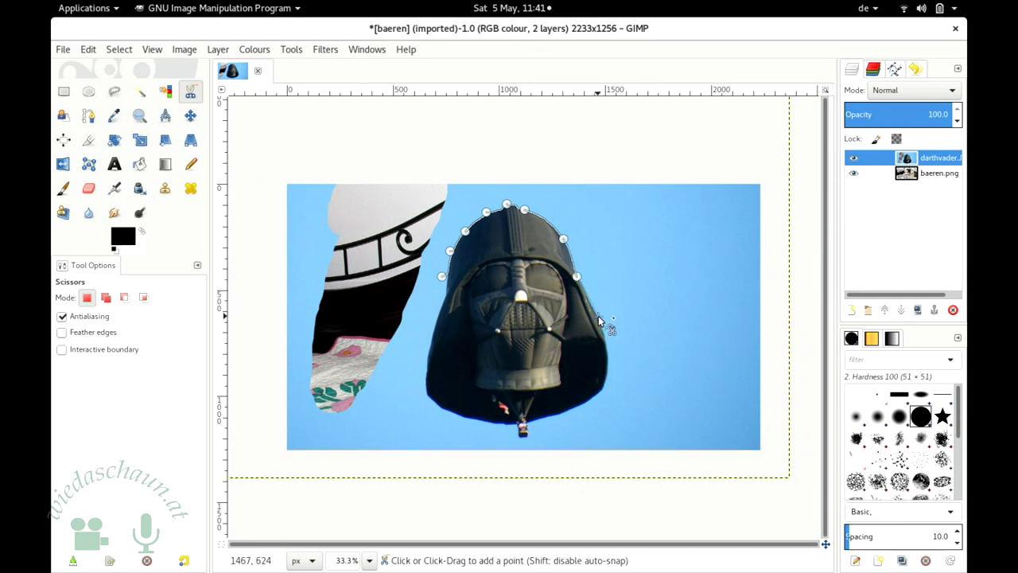
Step: Continue the outline along the helmet's bottom and up its left edge until it closes
left_click(608, 351)
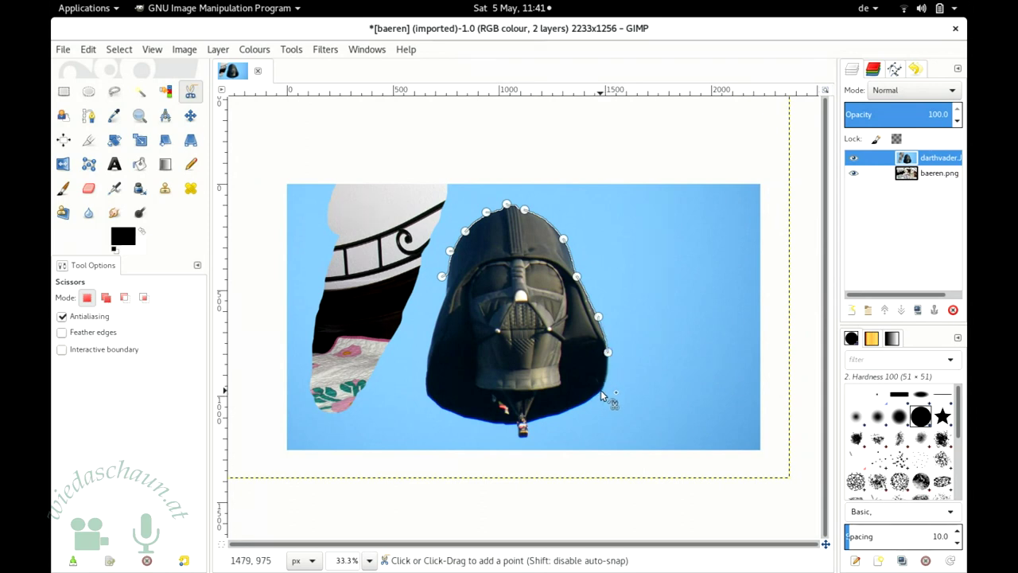
left_click(601, 389)
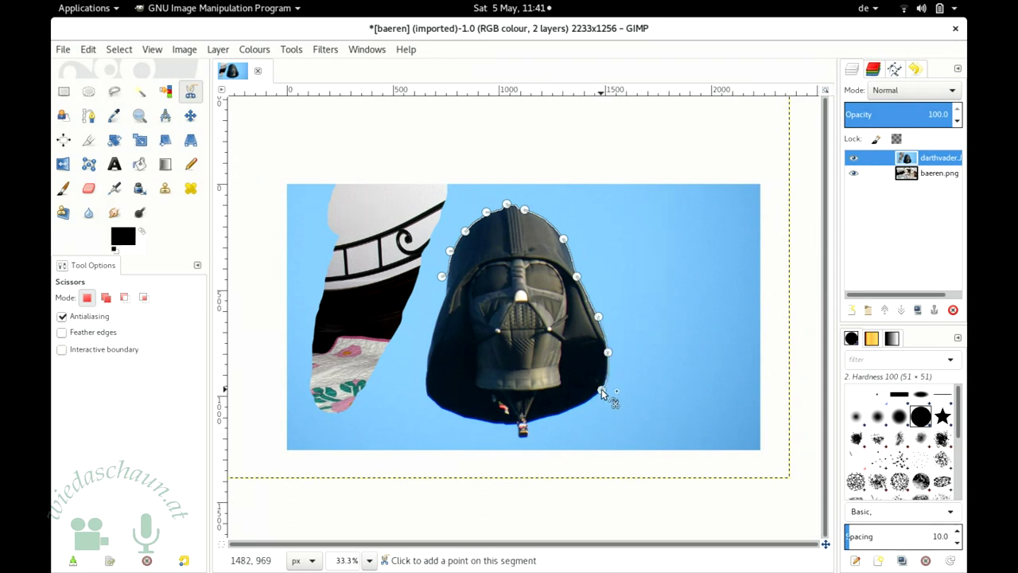
left_click(566, 412)
left_click(531, 422)
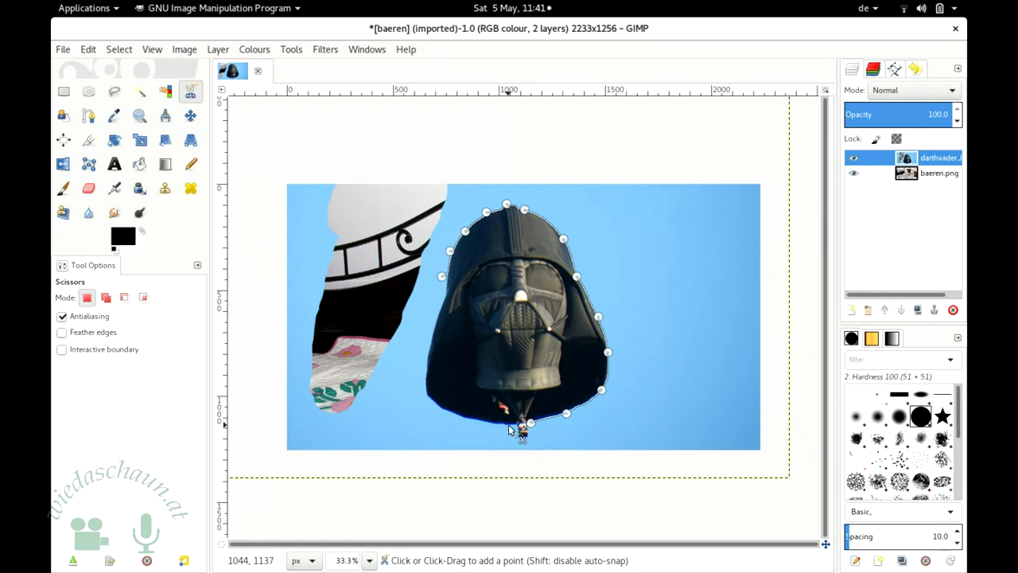
left_click(510, 426)
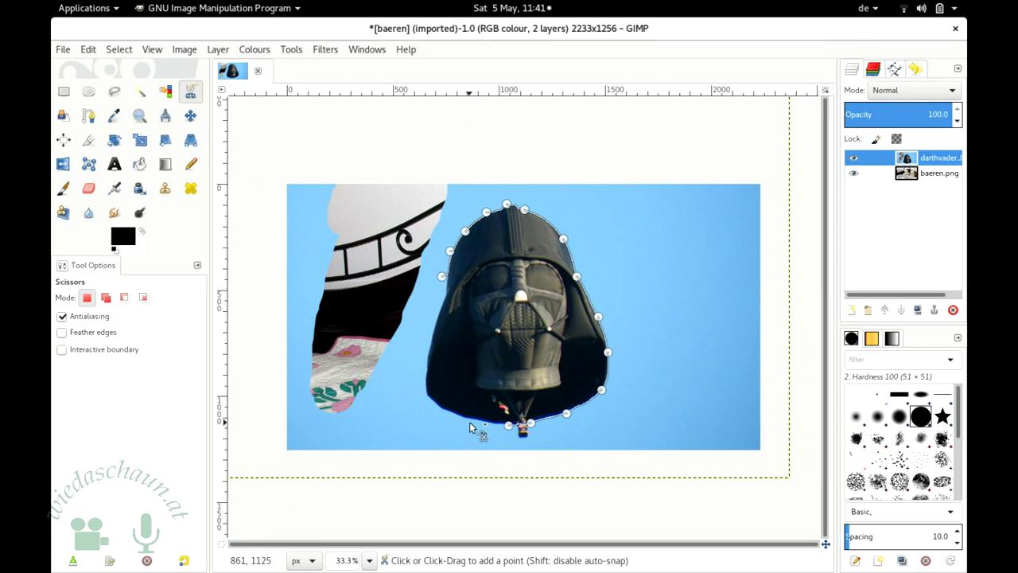
left_click(469, 420)
left_click(433, 401)
left_click(427, 362)
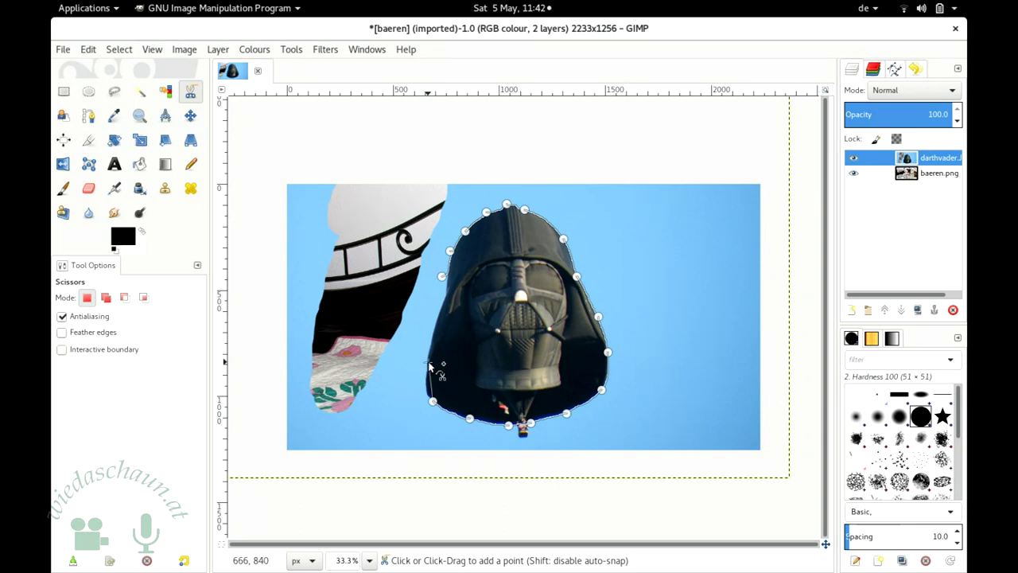
left_click(436, 324)
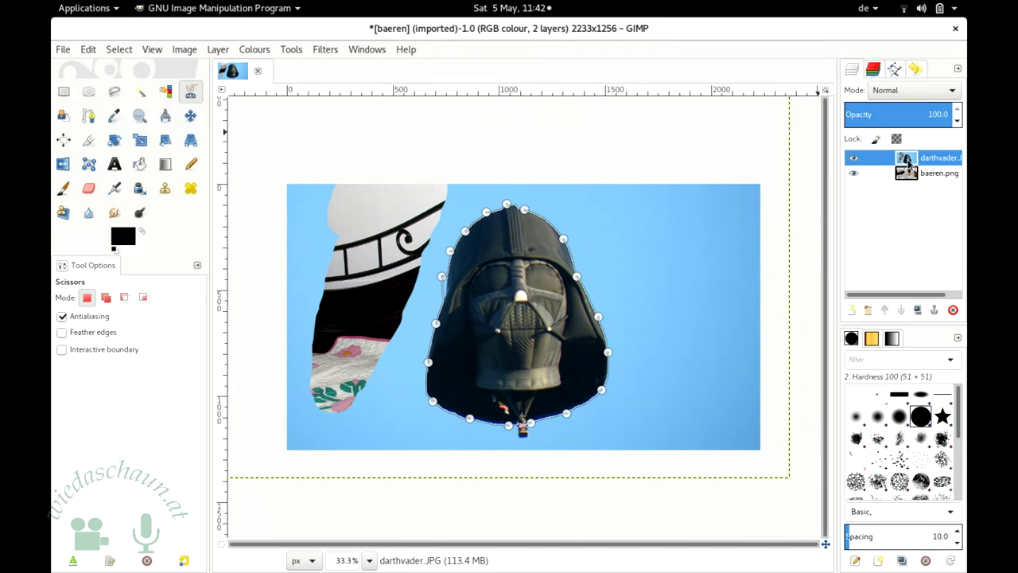
Step: Add a selection-based layer mask to the darthvader layer, then undo it
right_click(908, 161)
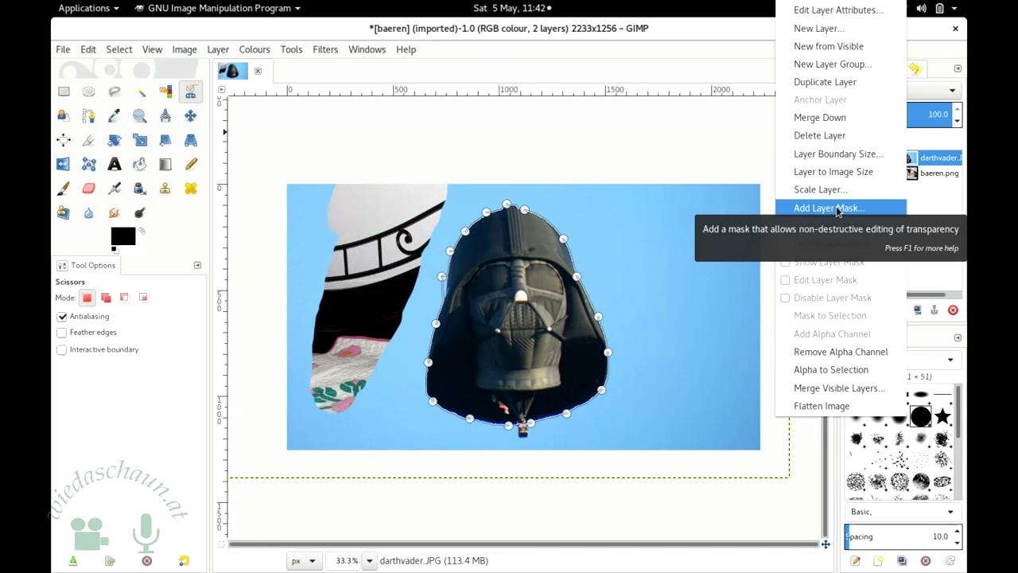
left_click(837, 211)
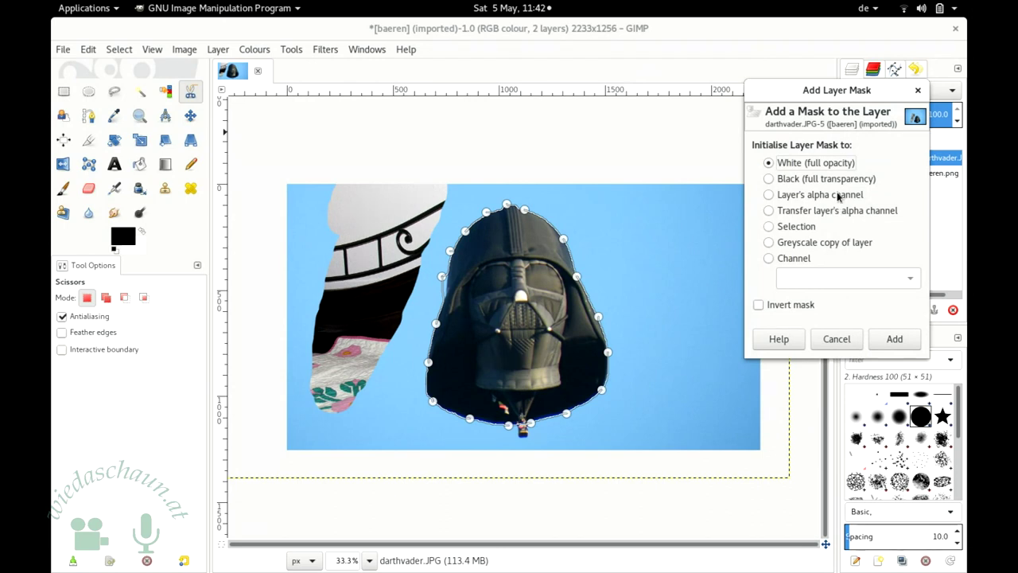
left_click(789, 229)
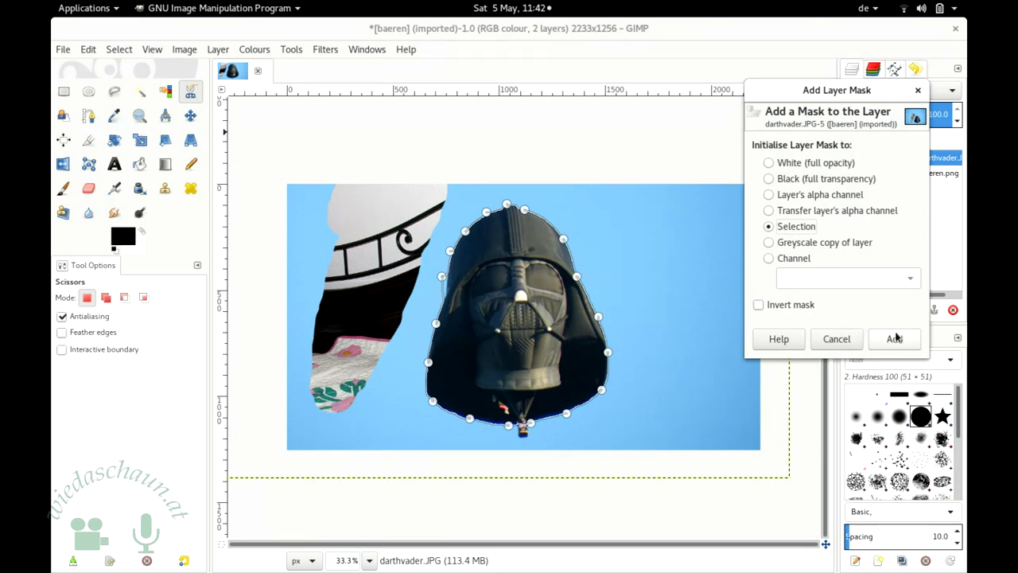
left_click(894, 340)
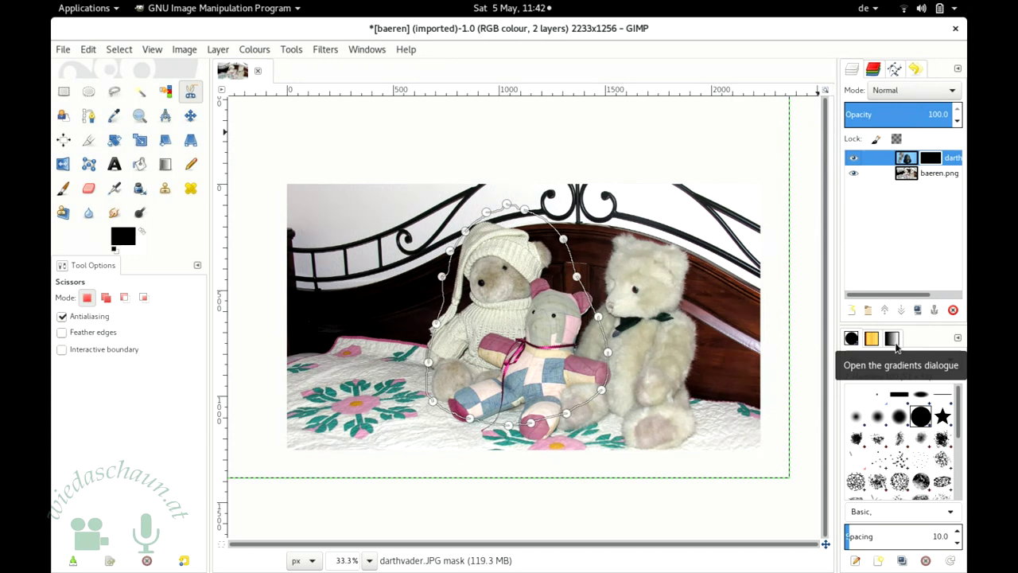
key("ctrl+z")
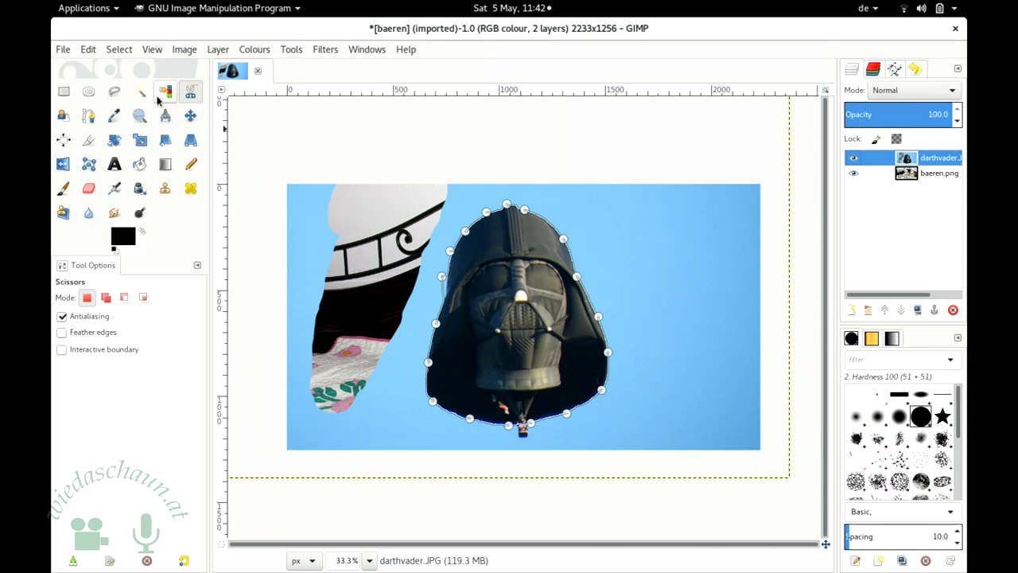
Step: Clear the helmet outline with Rectangle Select and step through the Undo History to check it
left_click(63, 91)
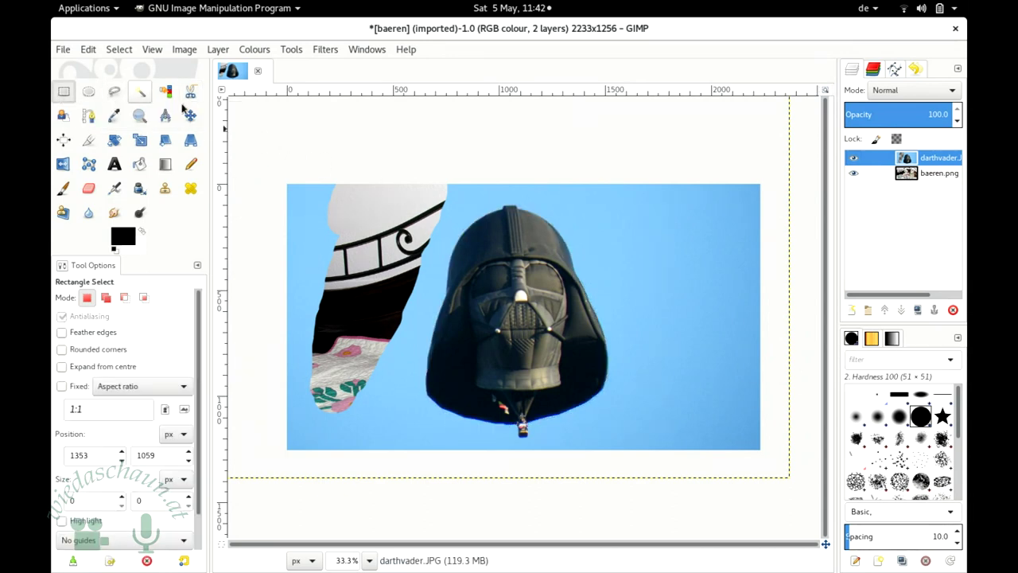
left_click(448, 338)
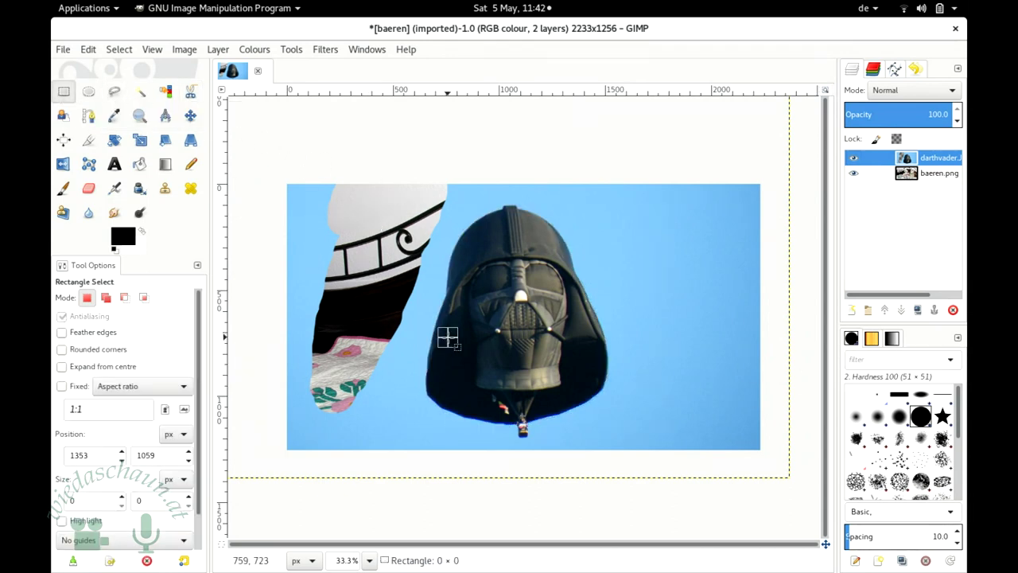
left_click(916, 70)
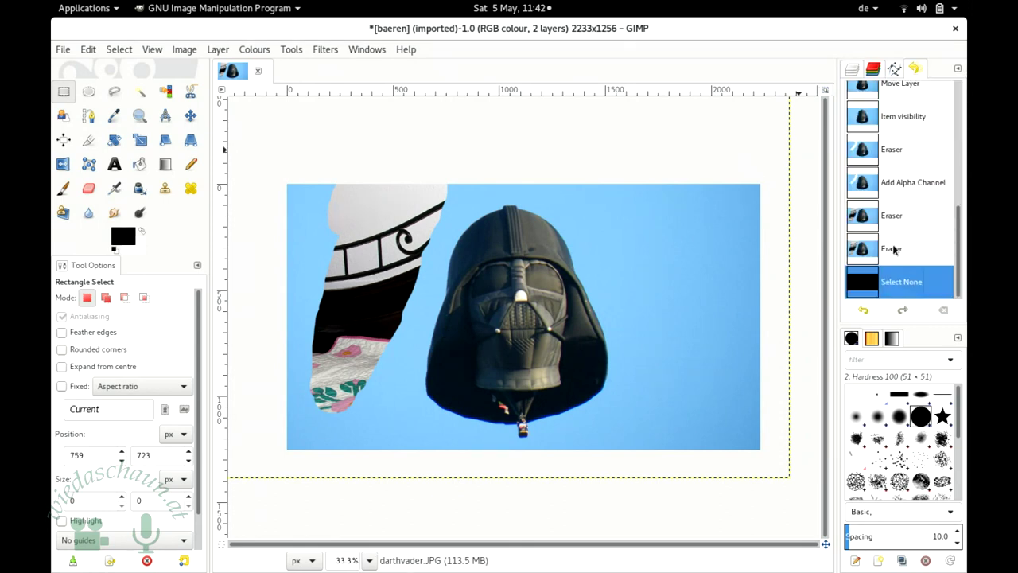
left_click(894, 249)
left_click(902, 211)
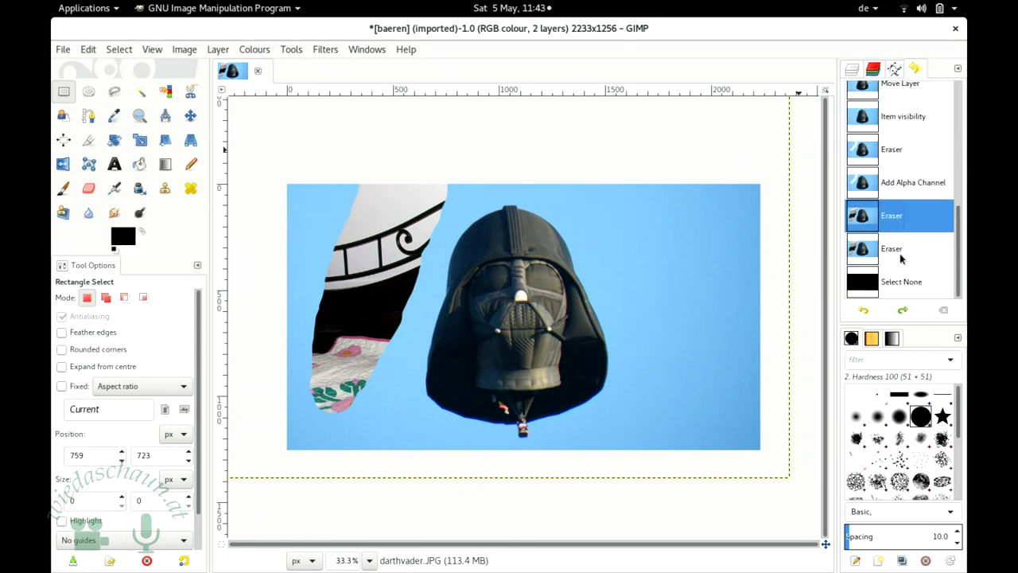
left_click(901, 288)
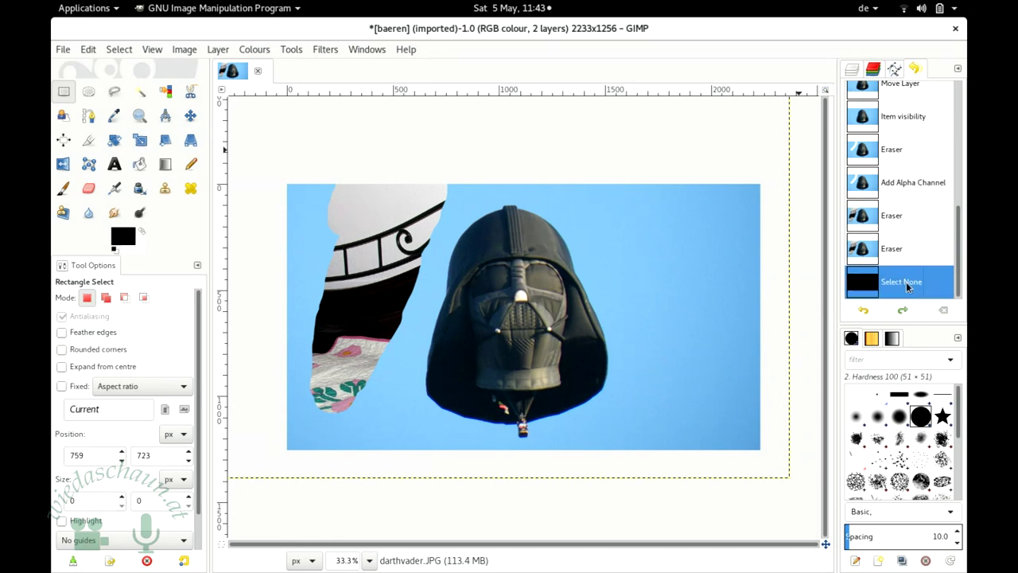
Step: Back in Layers, start a new Scissors outline with a first point on the helmet's edge
left_click(849, 73)
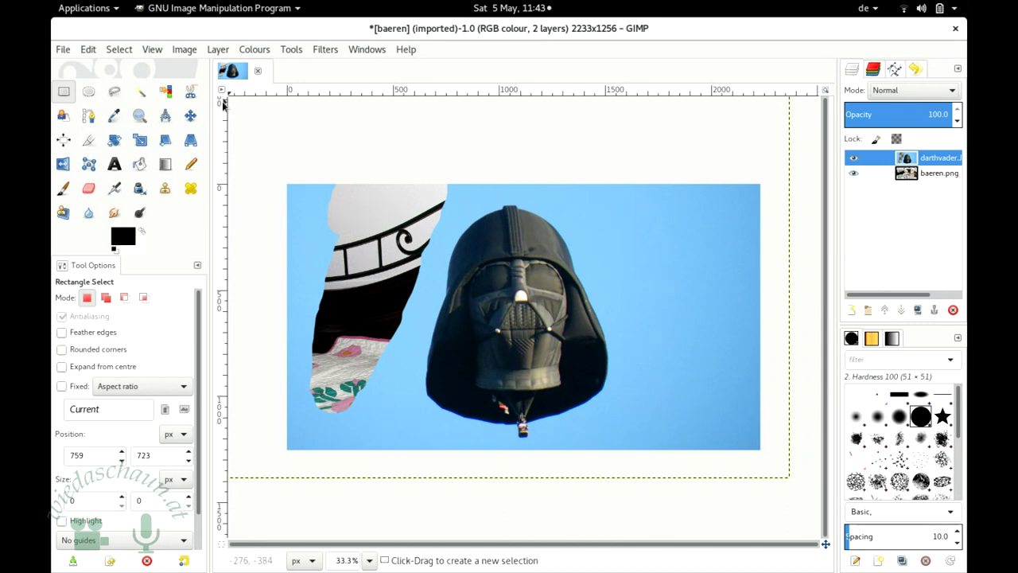
left_click(190, 91)
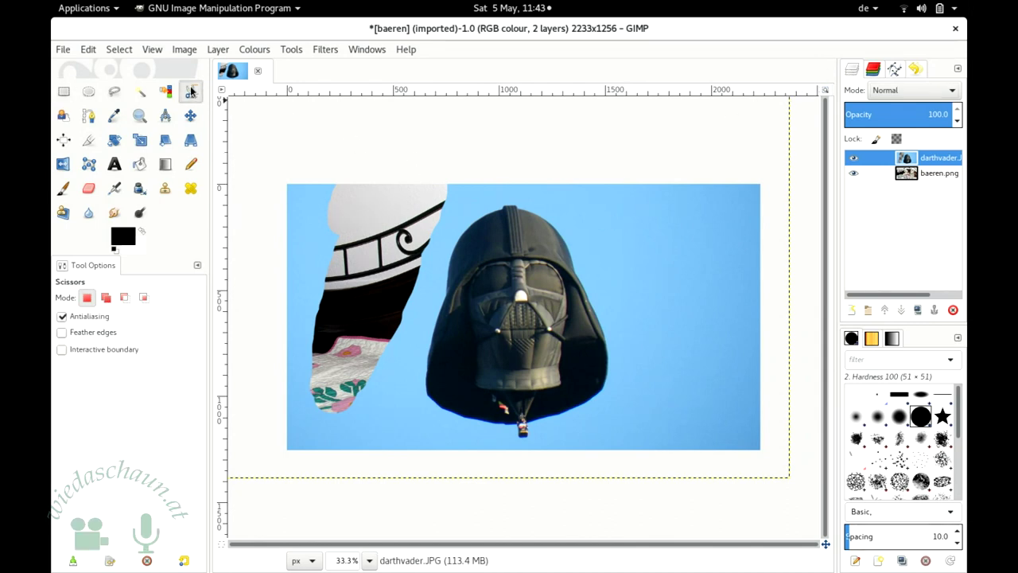
left_click(441, 264)
Step: Trace the new outline over the helmet's crown, right side, bottom and left edge, then convert it to a selection
left_click(463, 232)
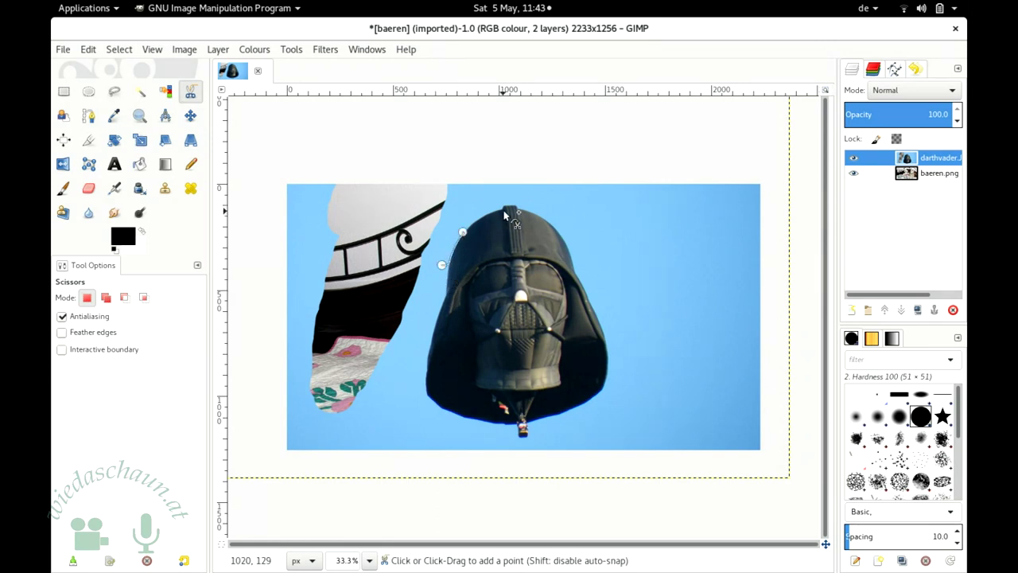
left_click(501, 205)
left_click(538, 216)
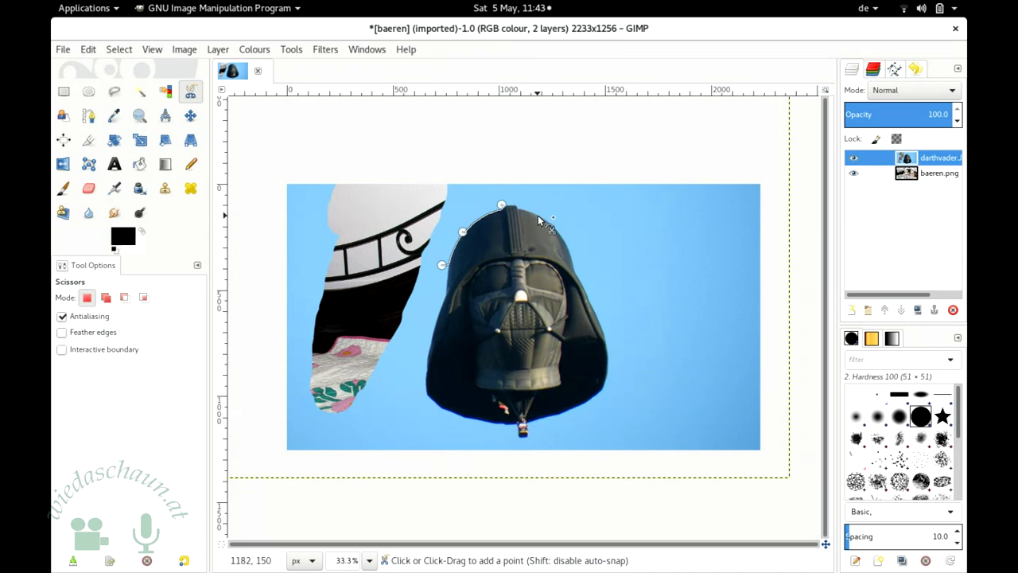
left_click(581, 281)
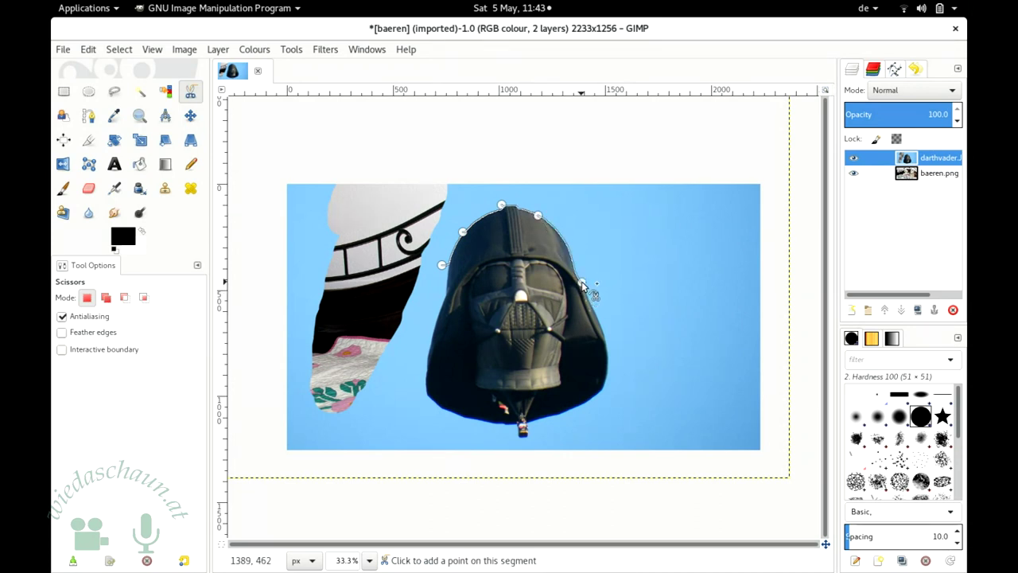
left_click(606, 366)
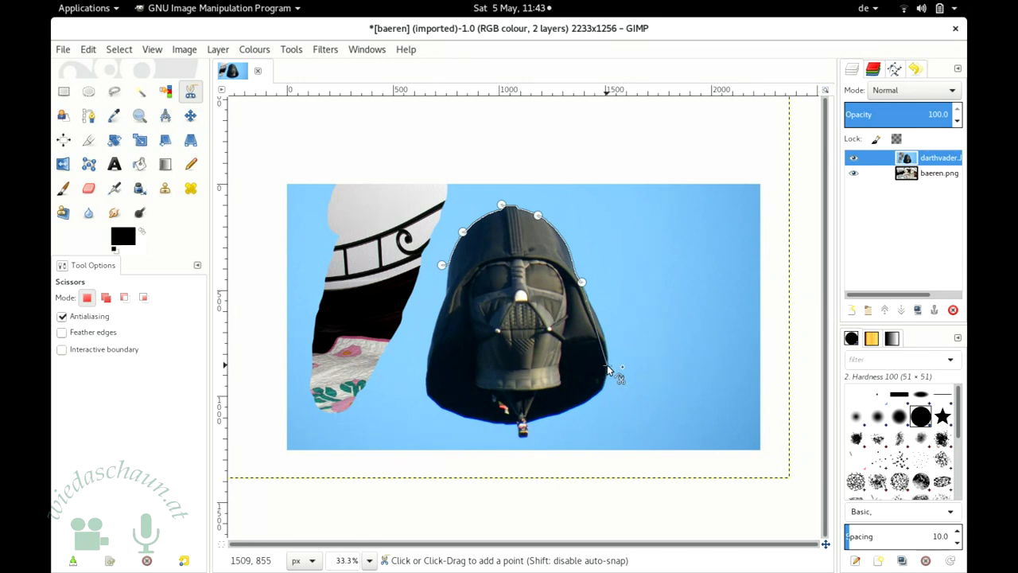
left_click(549, 416)
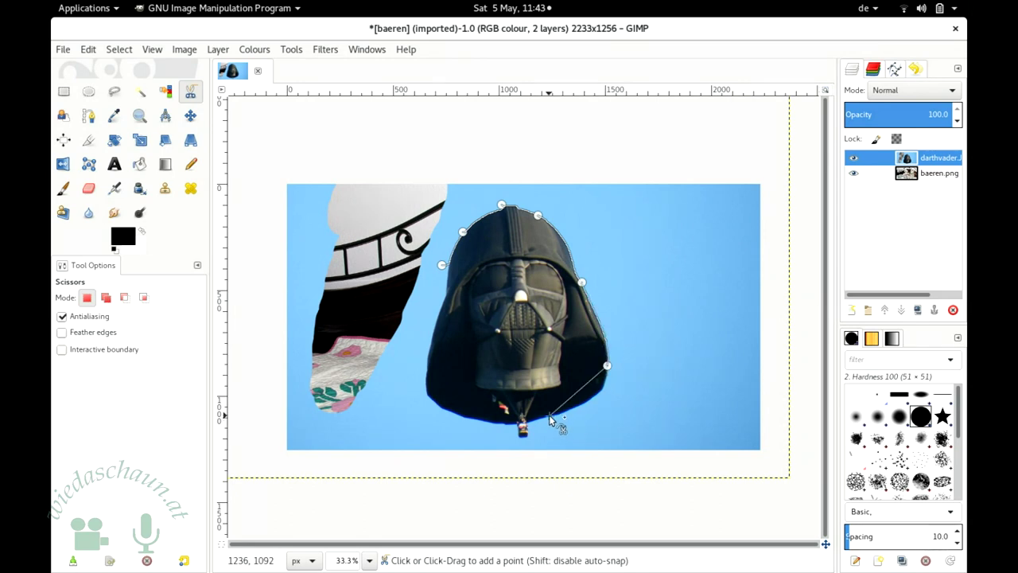
left_click(456, 413)
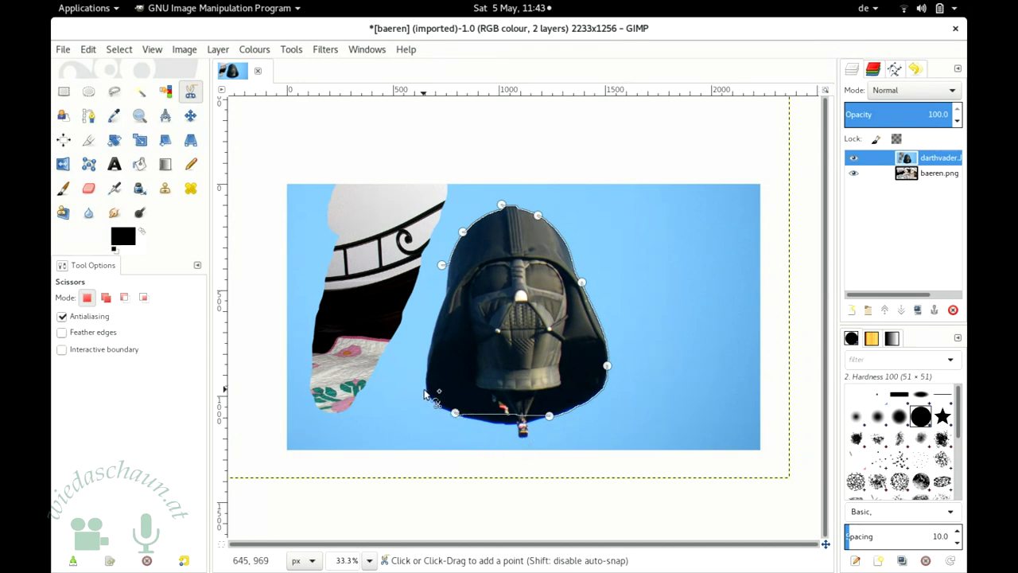
left_click(429, 390)
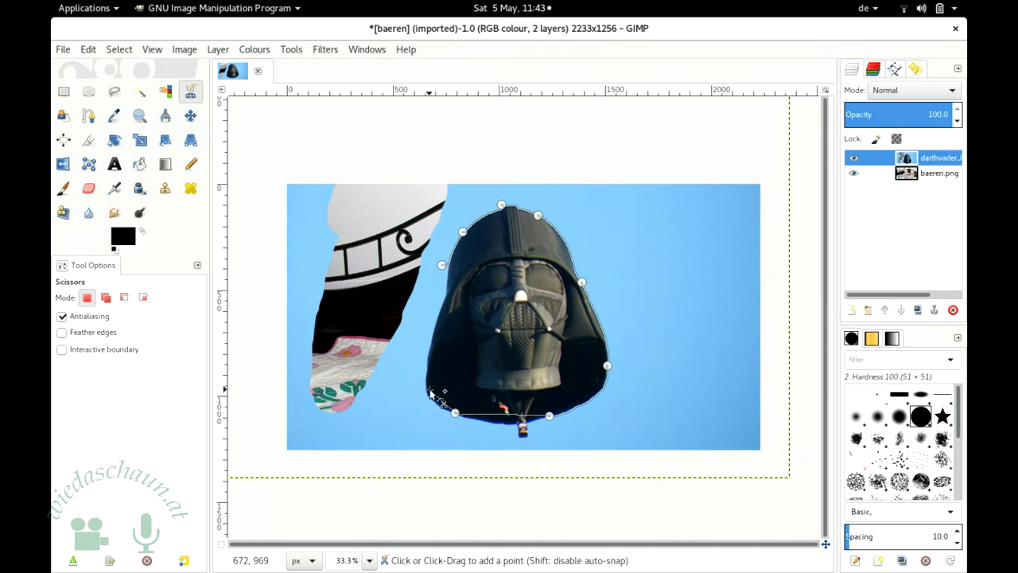
left_click(435, 326)
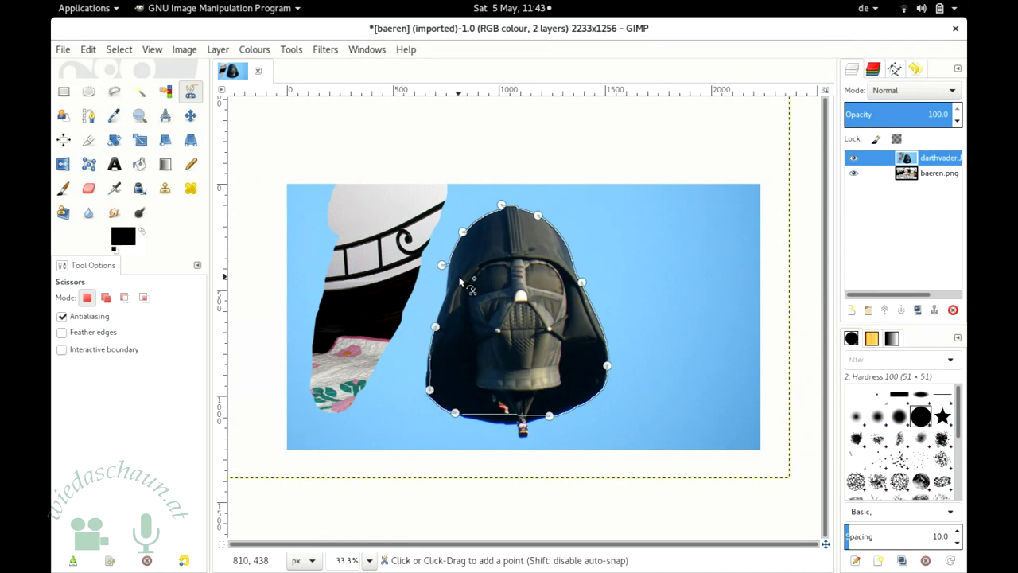
left_click(447, 296)
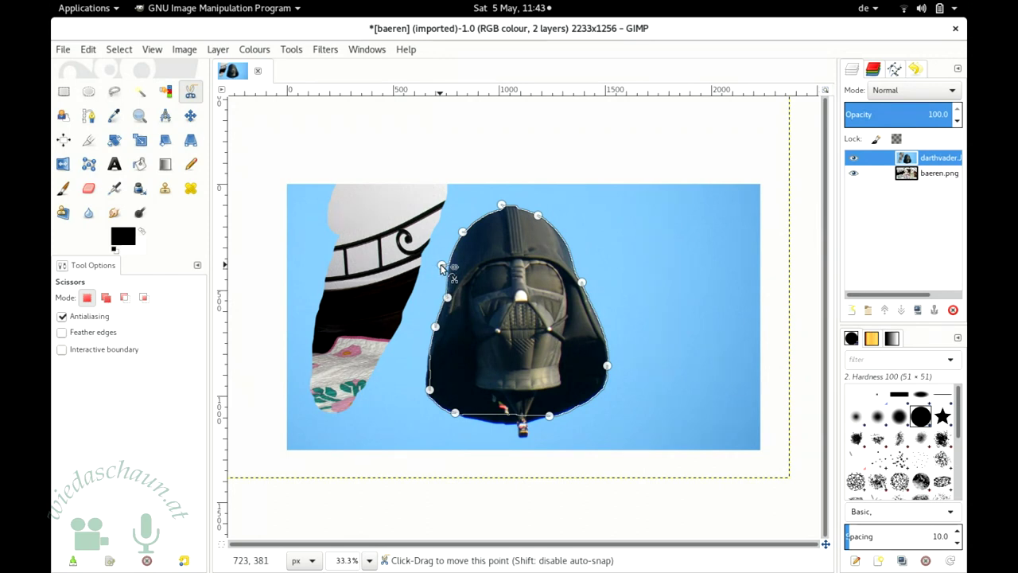
left_click(552, 340)
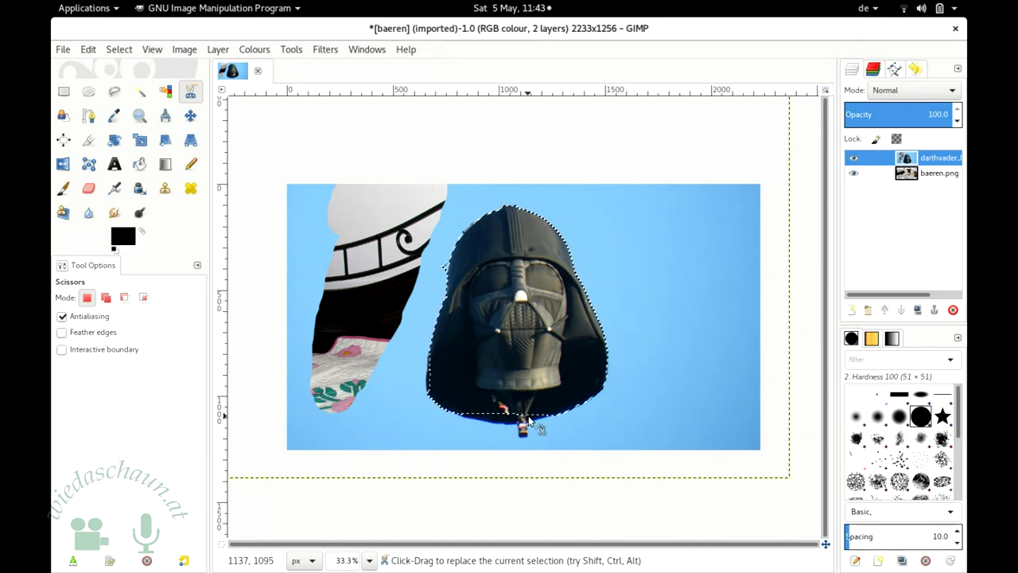
Step: Add a layer mask to the darthvader layer initialised from the helmet selection
right_click(909, 160)
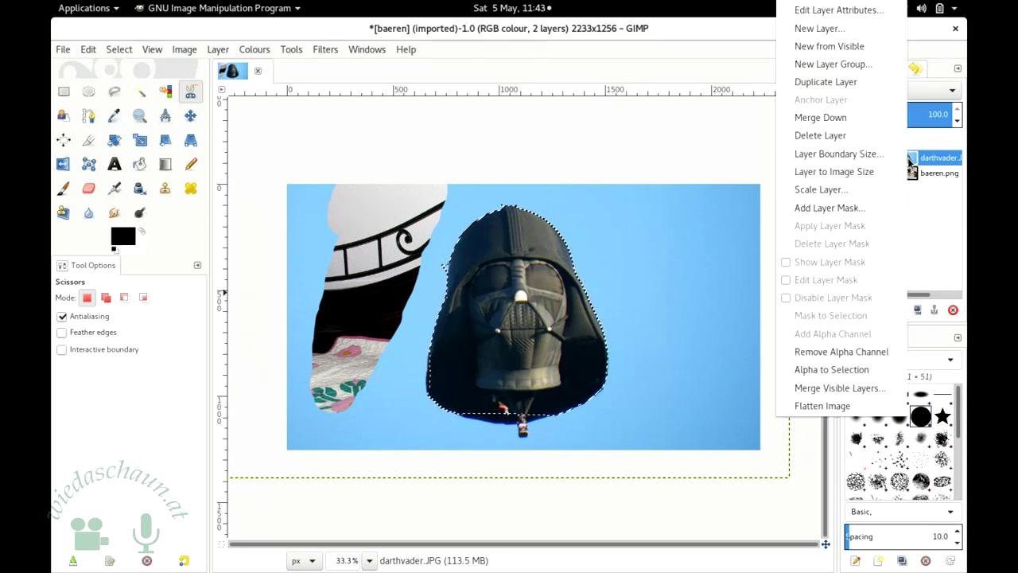
left_click(843, 207)
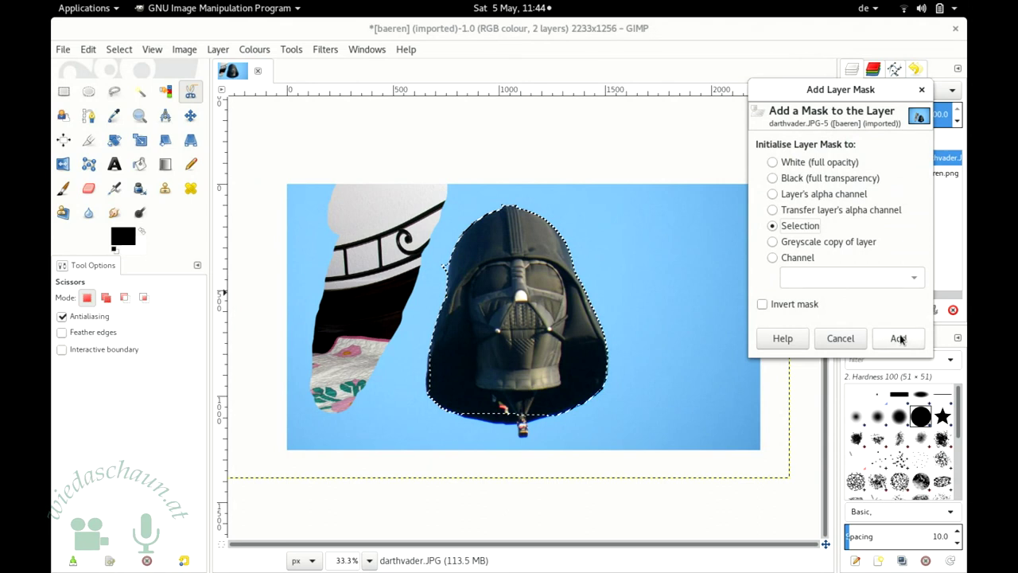
left_click(857, 417)
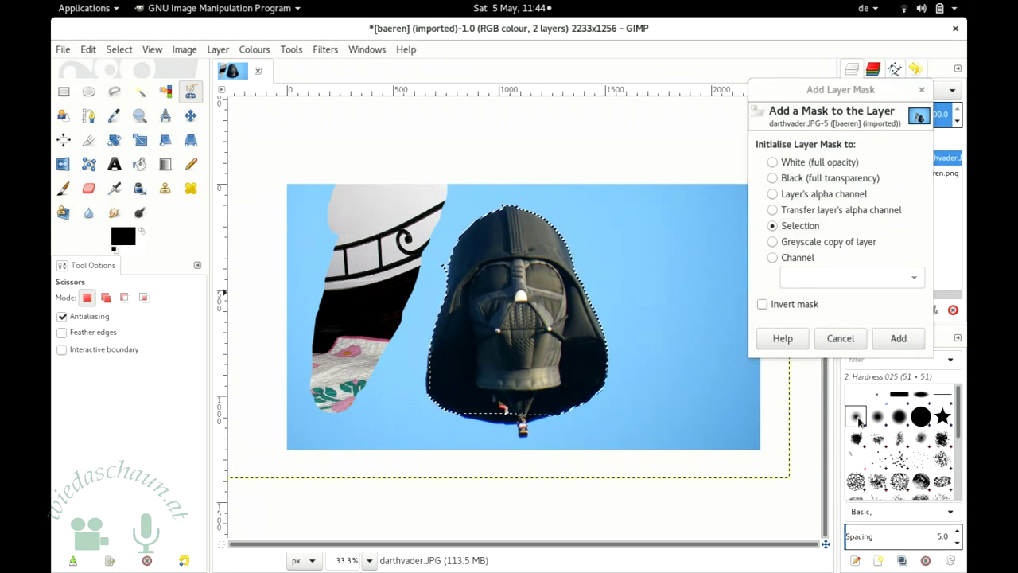
left_click(897, 339)
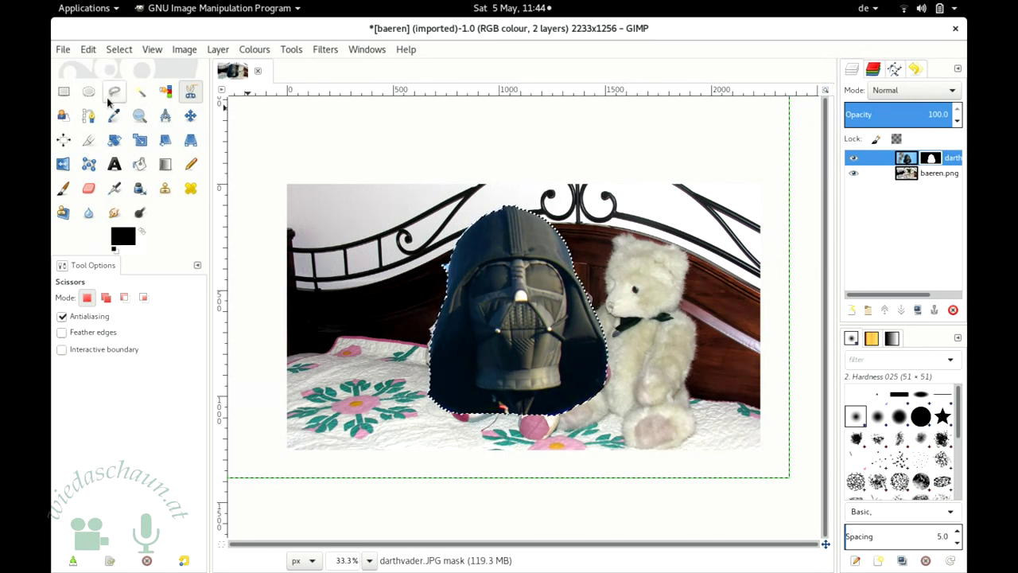
Step: Deselect, toggle Disable Layer Mask off and back on to compare, then make the mask the editing target
left_click(64, 92)
left_click(320, 137)
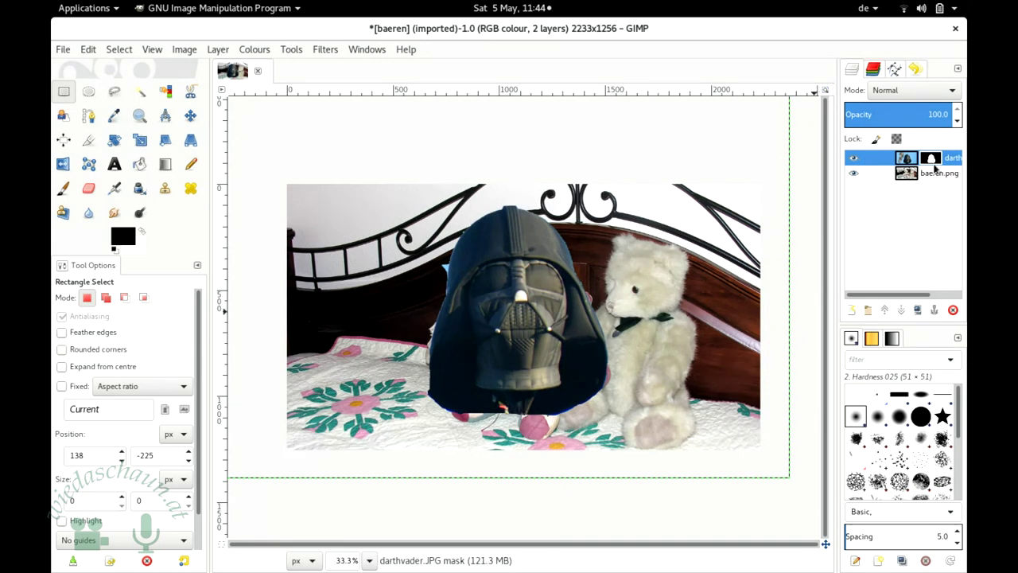
right_click(935, 167)
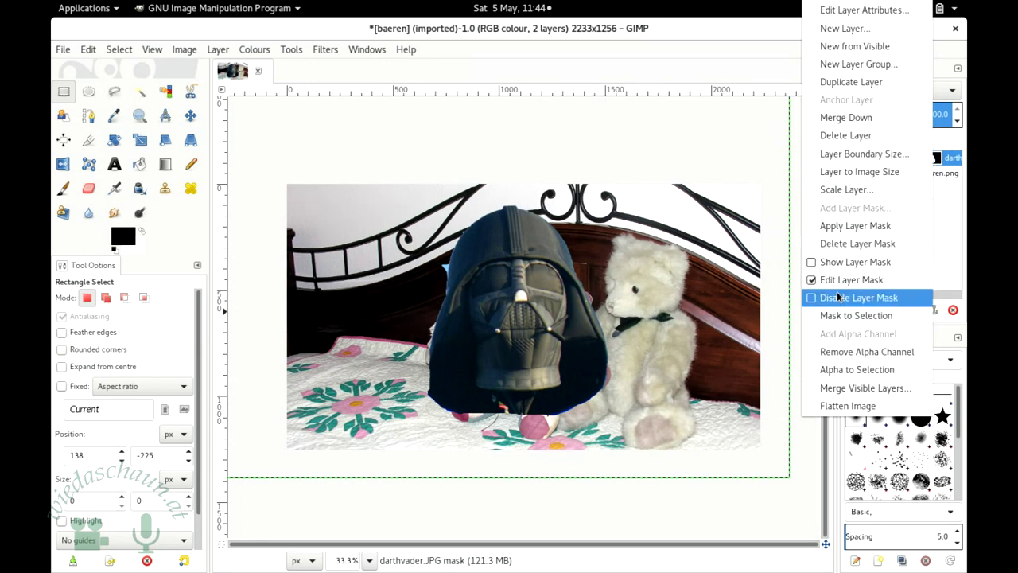
left_click(809, 299)
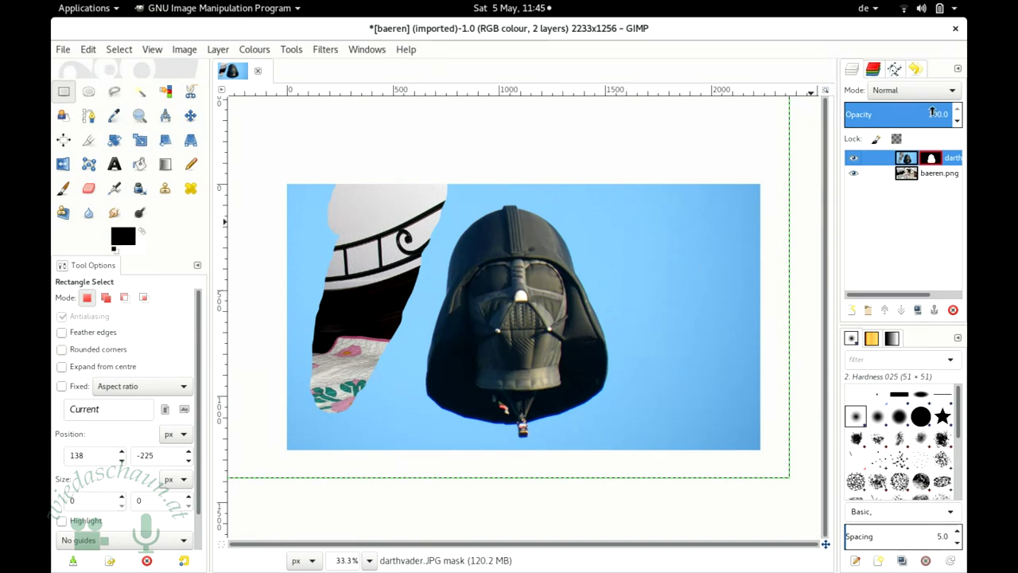
right_click(930, 158)
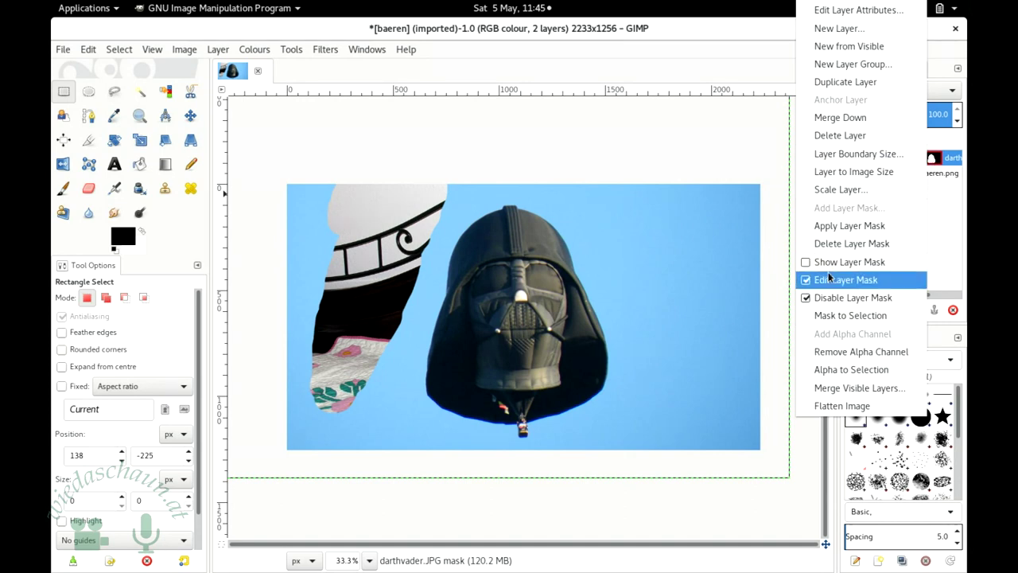
left_click(808, 299)
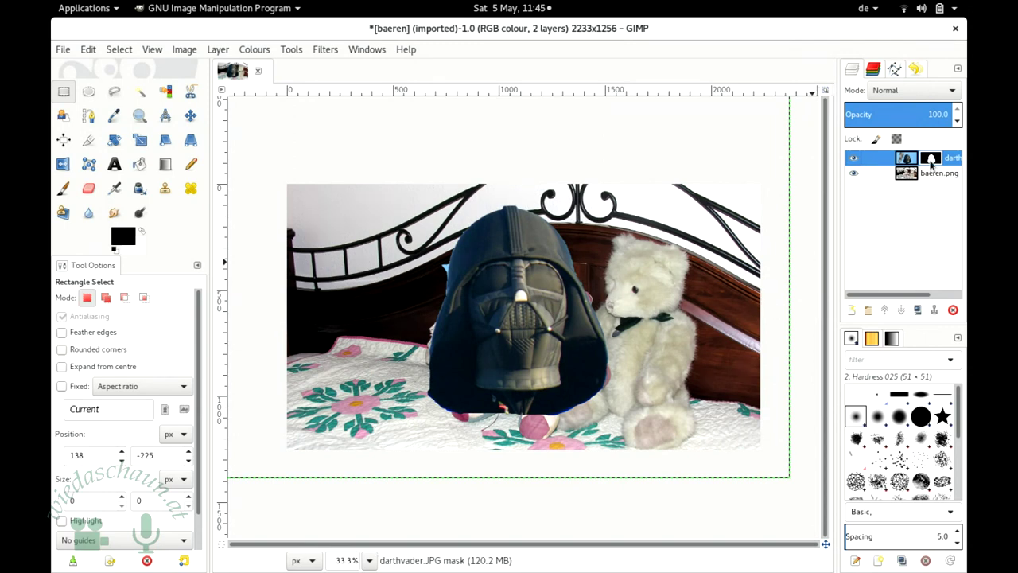
left_click(906, 159)
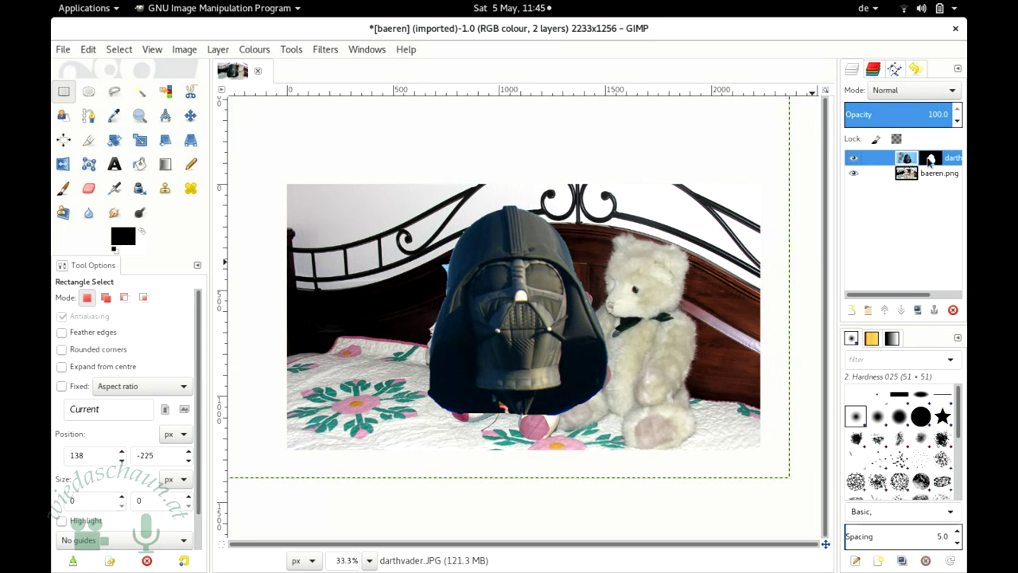
left_click(931, 159)
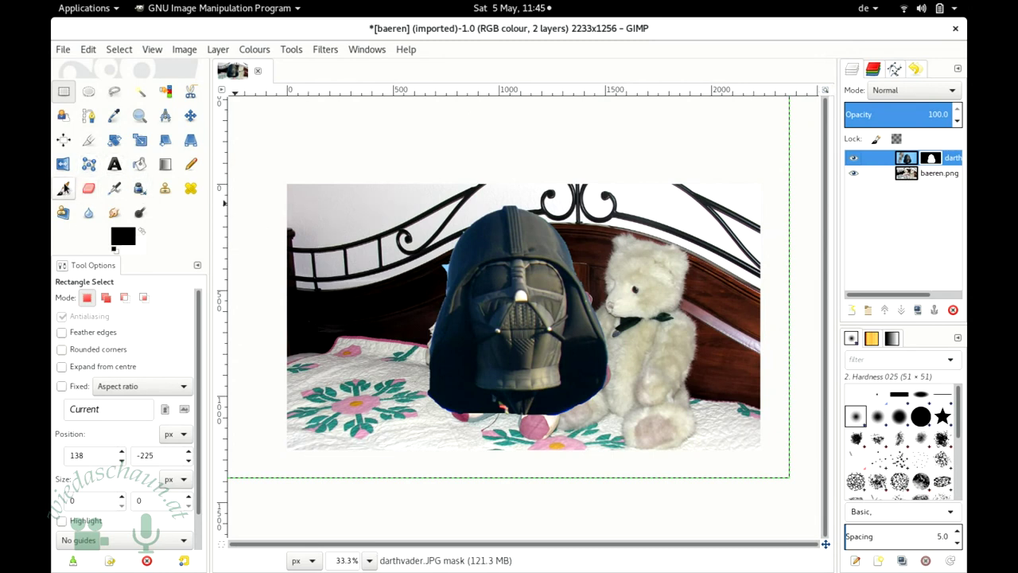
Step: Select the Paintbrush with the 2. Hardness 100 brush
left_click(63, 189)
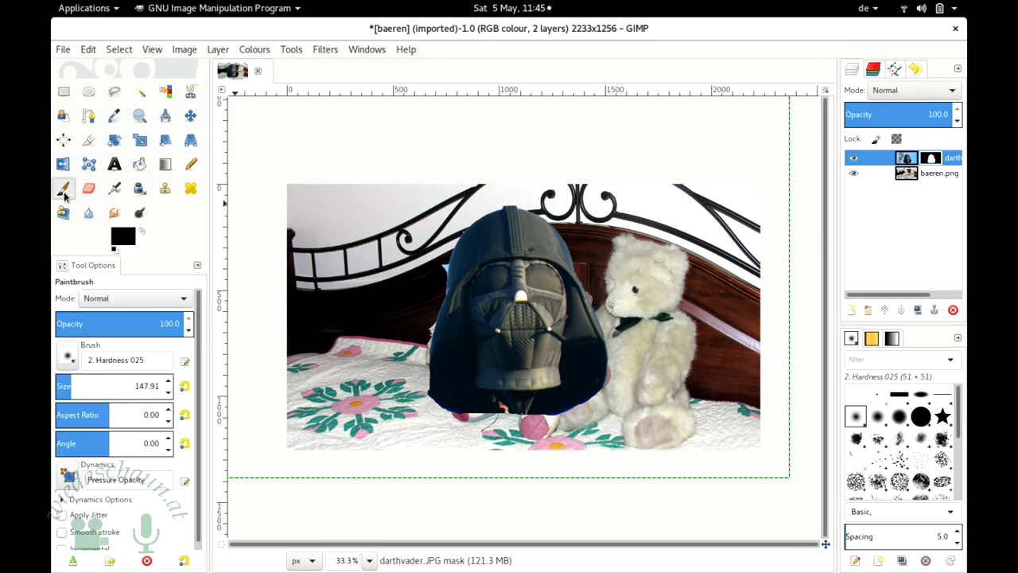
left_click(67, 356)
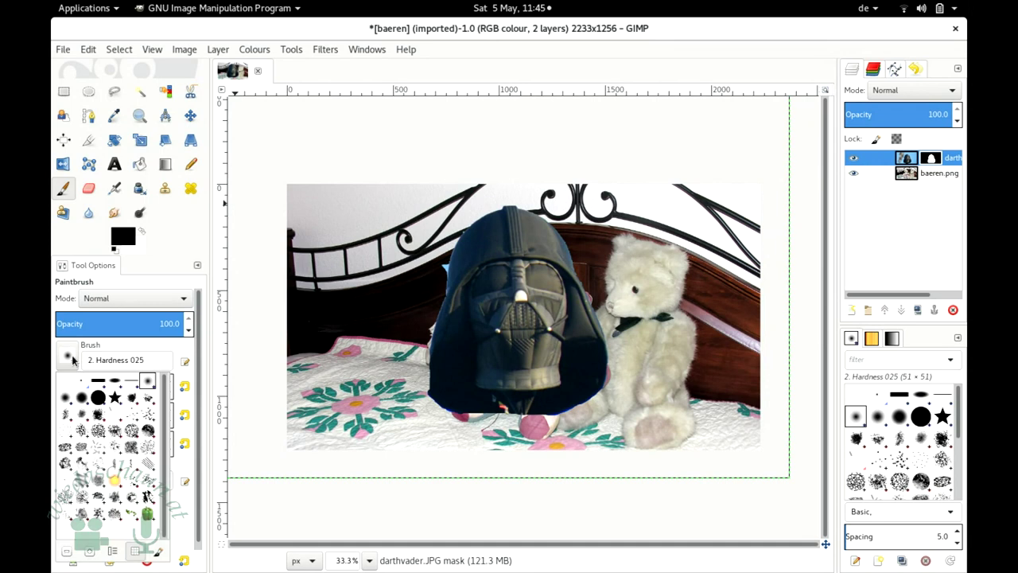
left_click(97, 396)
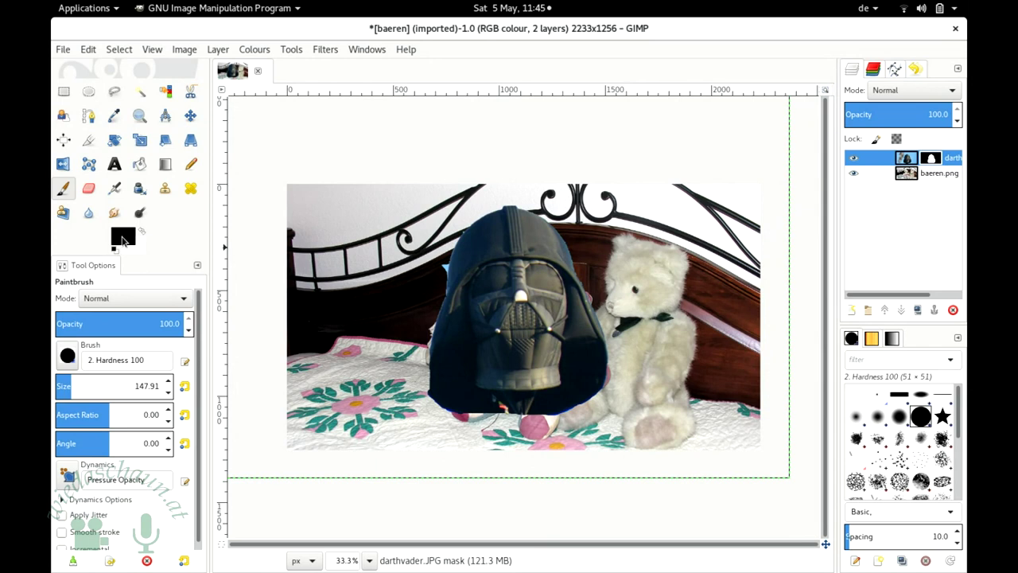
Step: Set the foreground colour to pure red ff0000
left_click(122, 239)
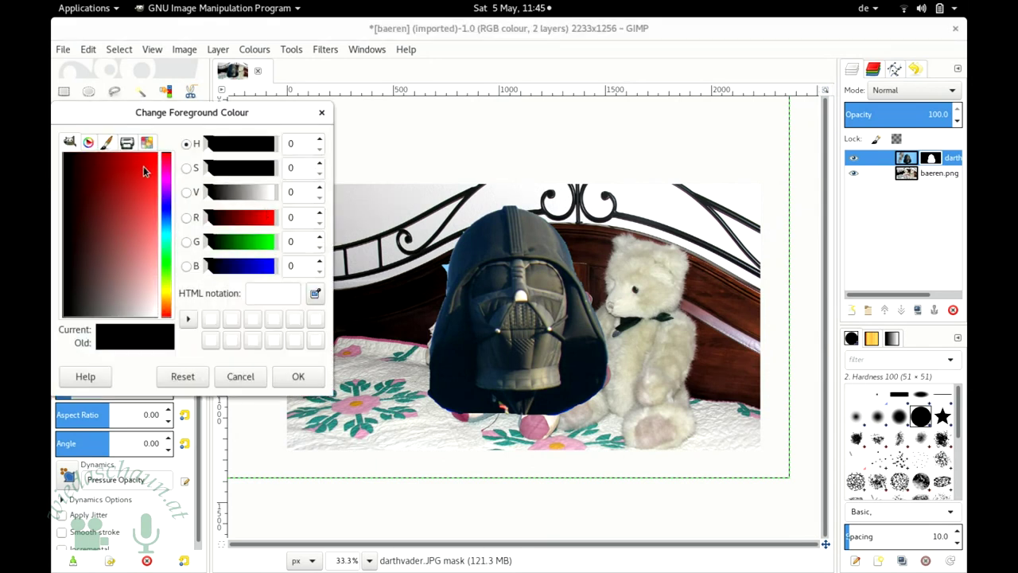
left_click_drag(143, 166, 217, 76)
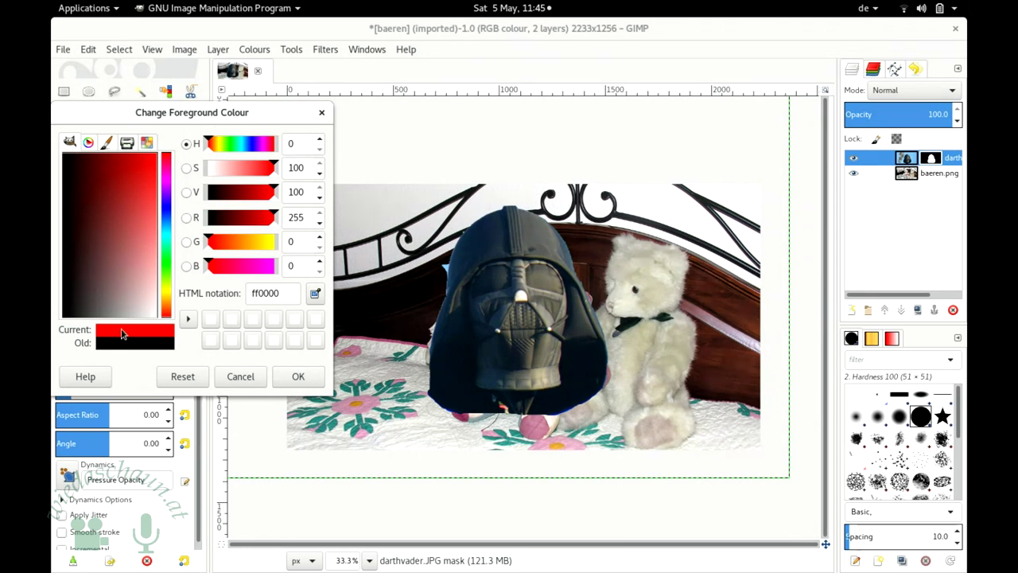
left_click(301, 378)
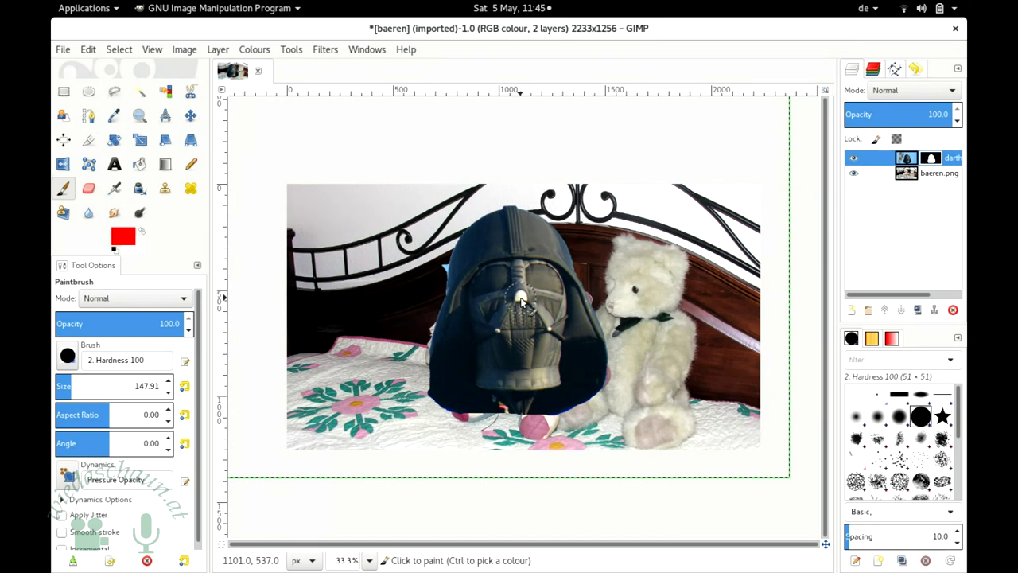
left_click(521, 300)
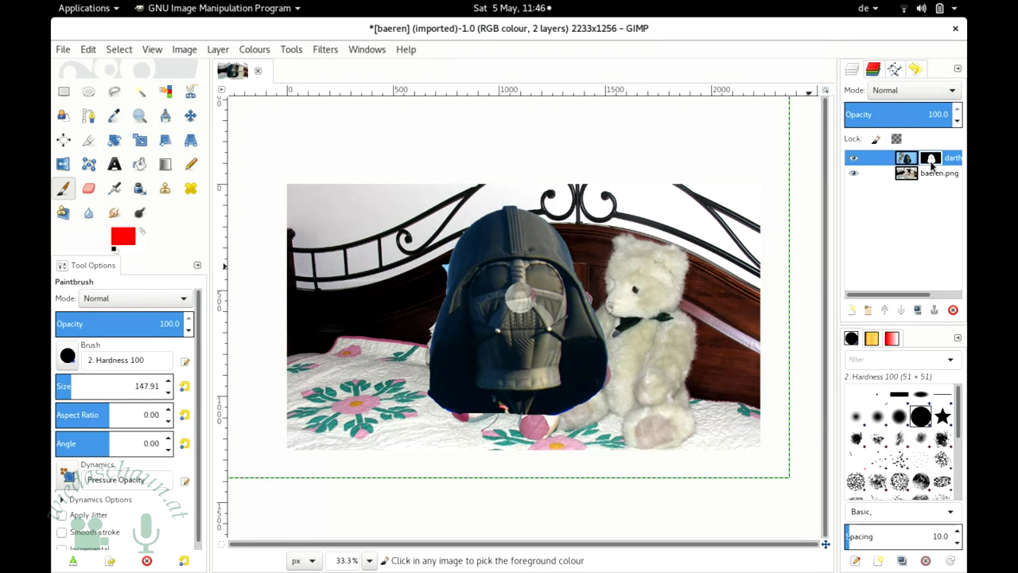
key("ctrl+z")
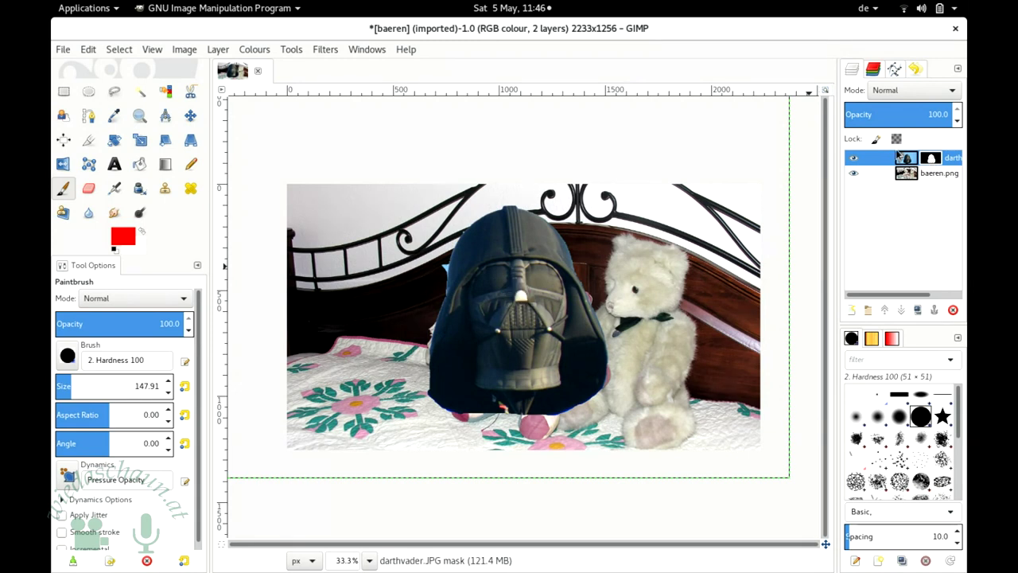
left_click(904, 159)
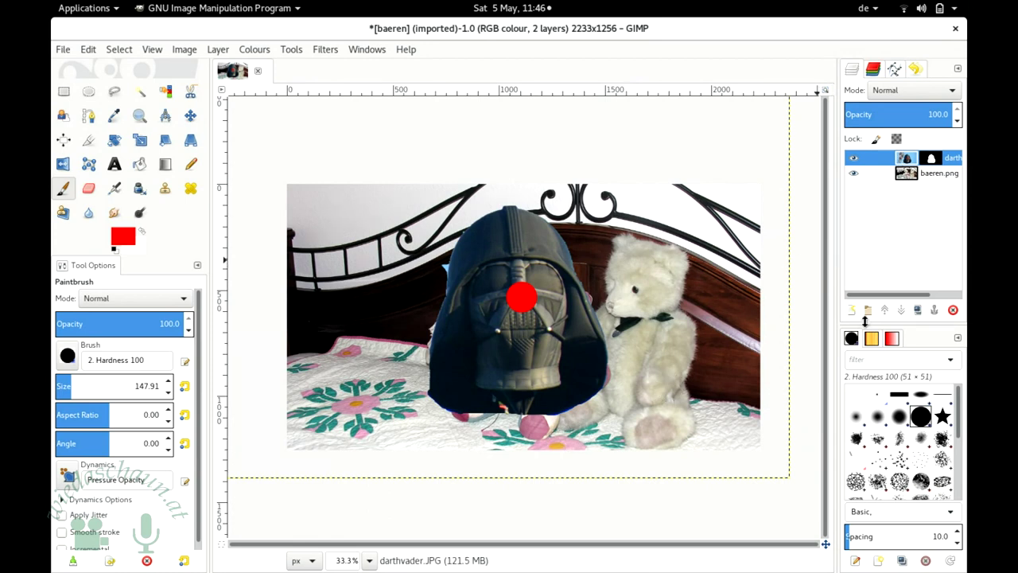
key("ctrl+z")
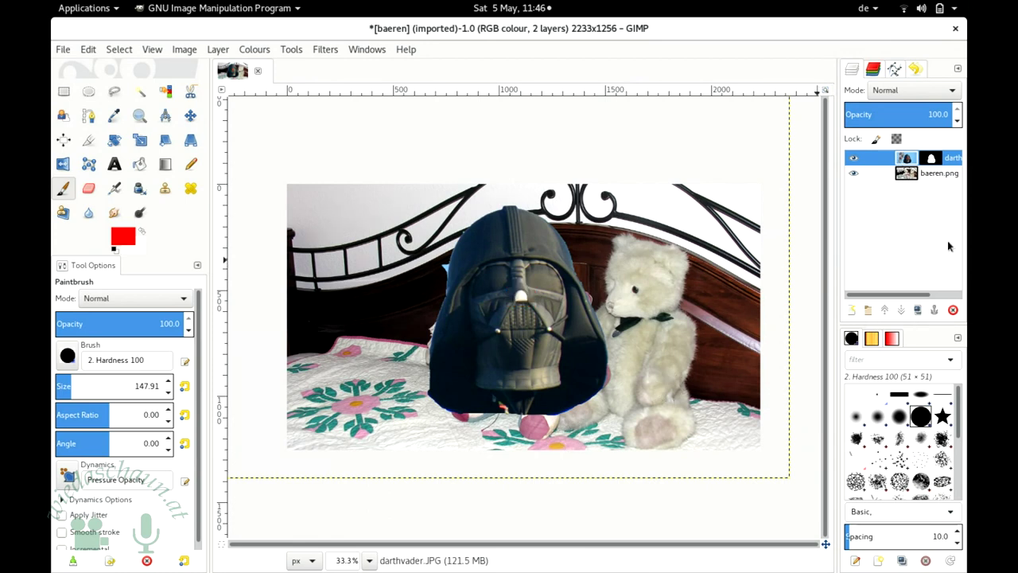
left_click(938, 180)
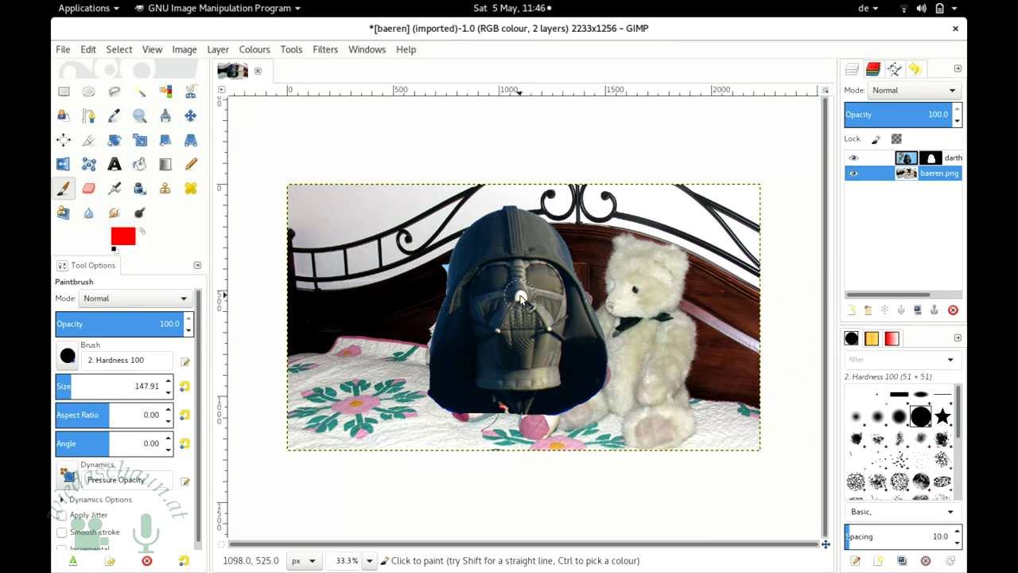
left_click(853, 158)
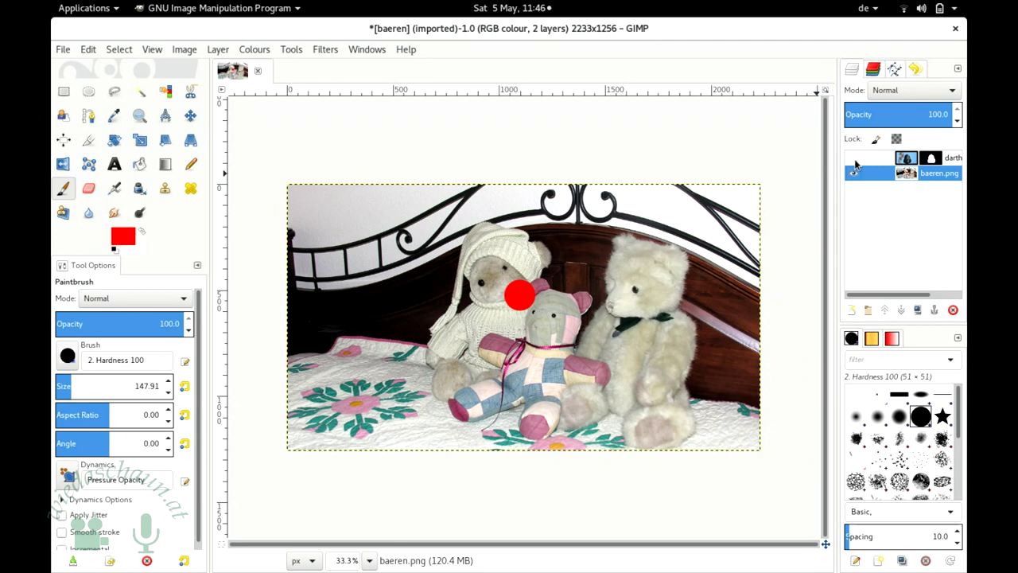
left_click(853, 159)
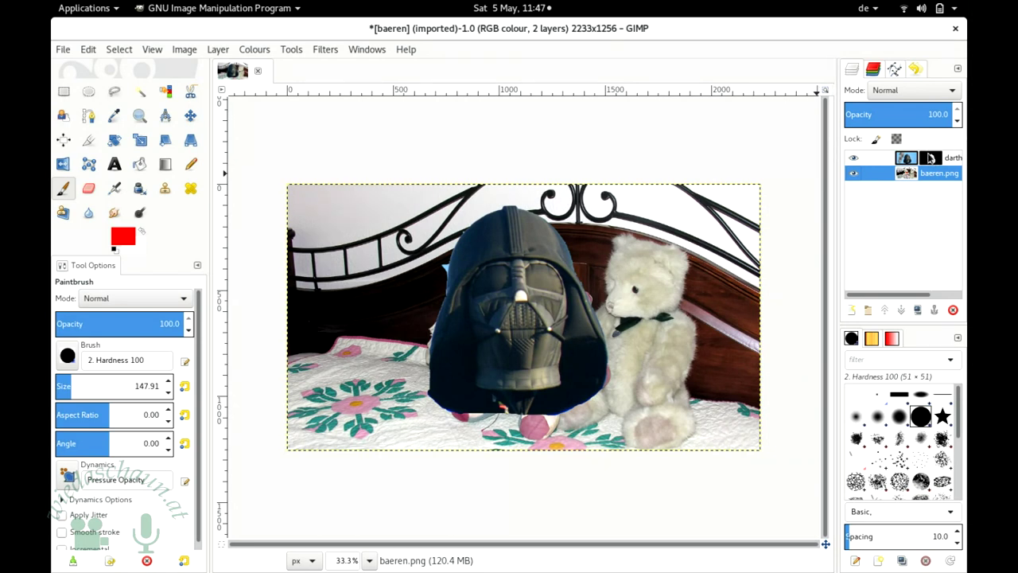
left_click(930, 158)
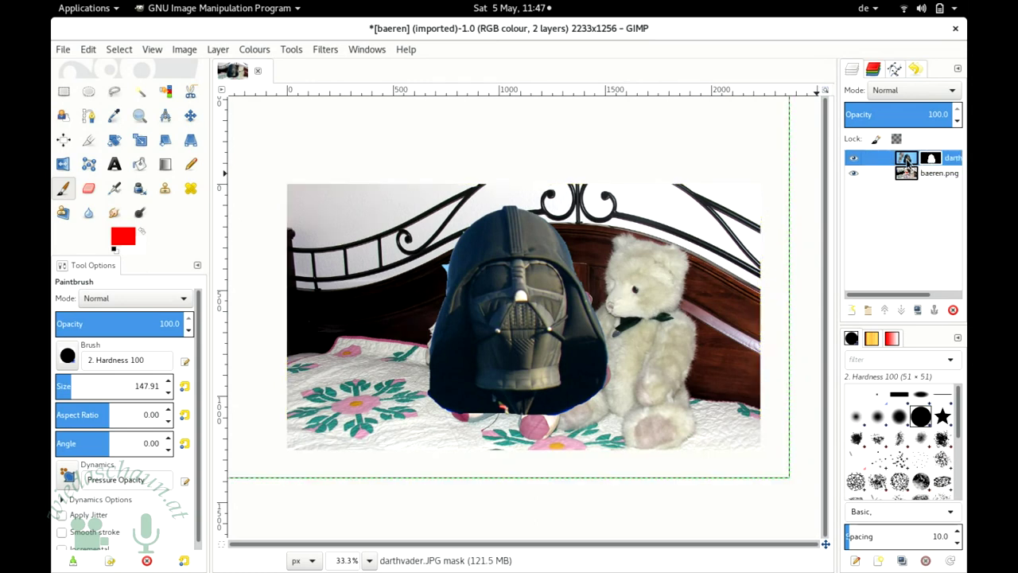
left_click(906, 159)
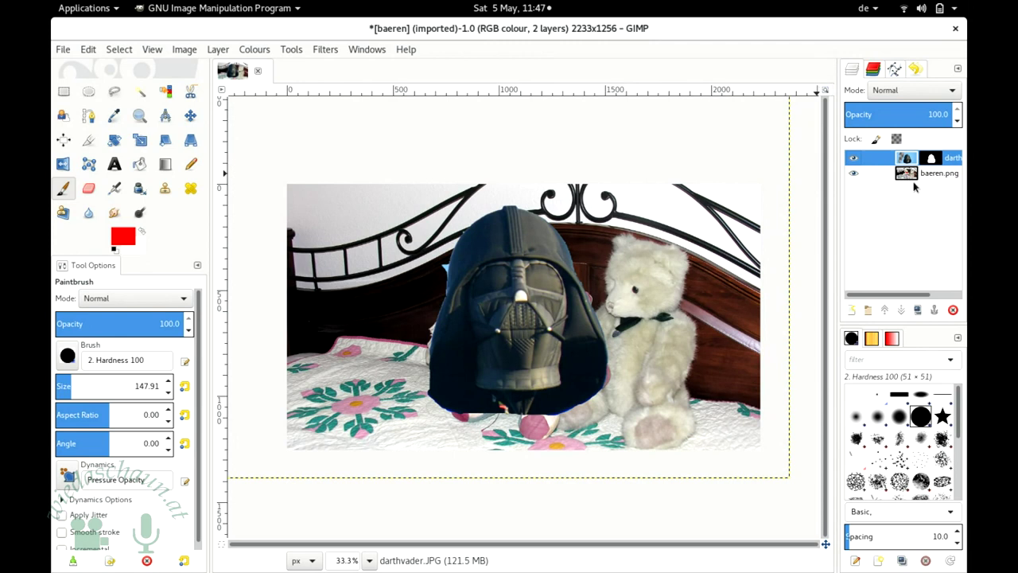
left_click(930, 177)
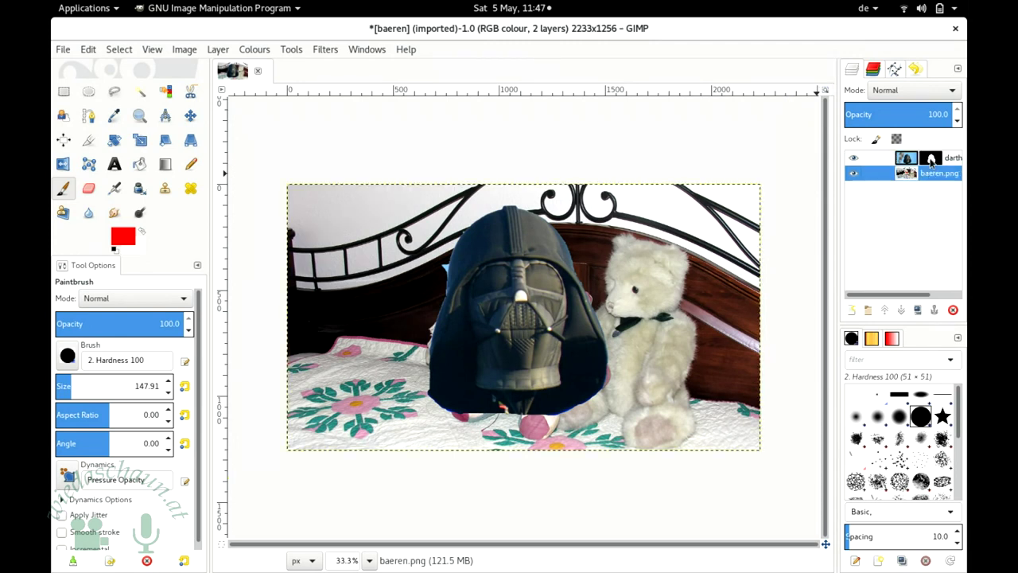
left_click(931, 160)
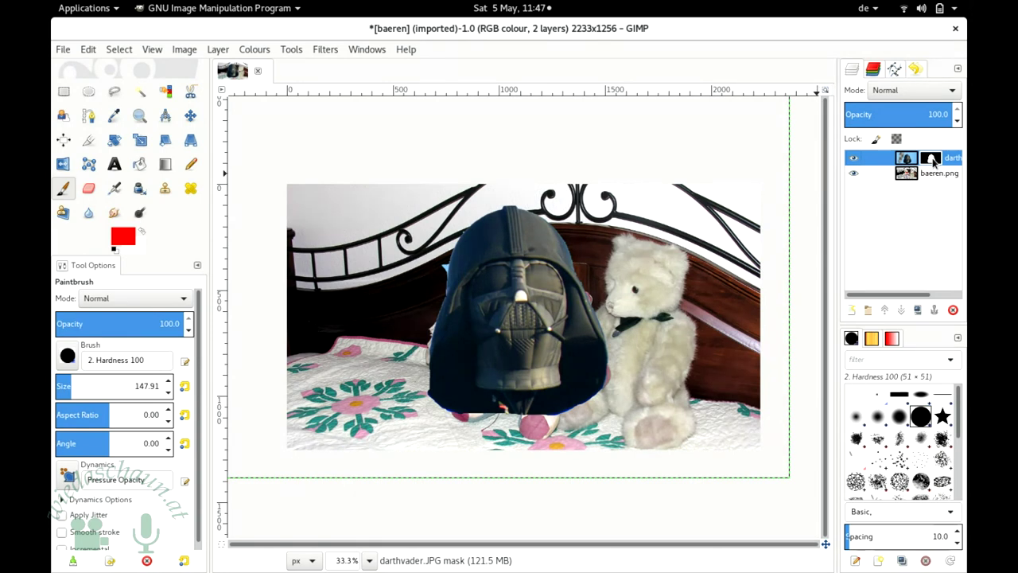
double_click(933, 159)
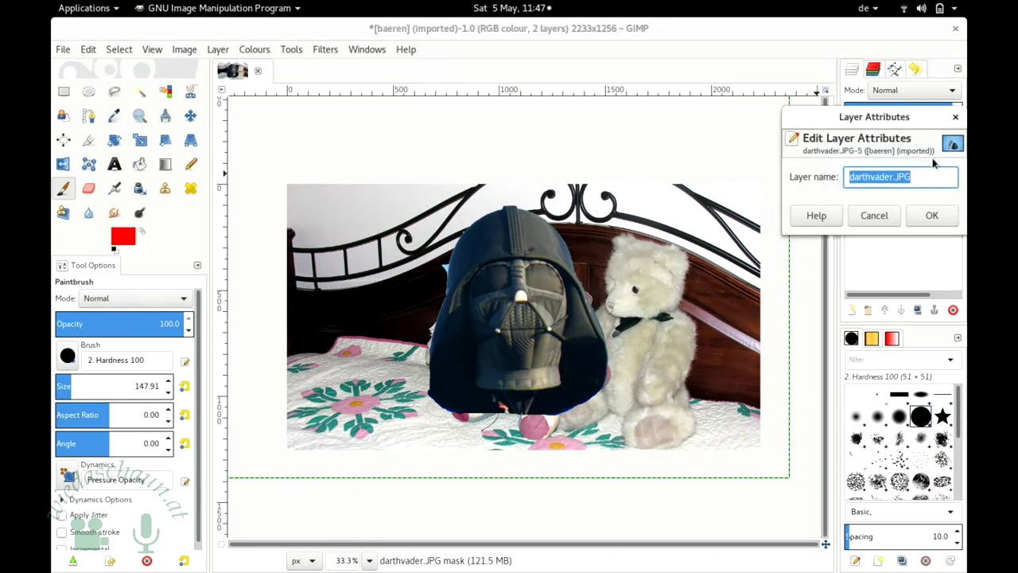
left_click(874, 215)
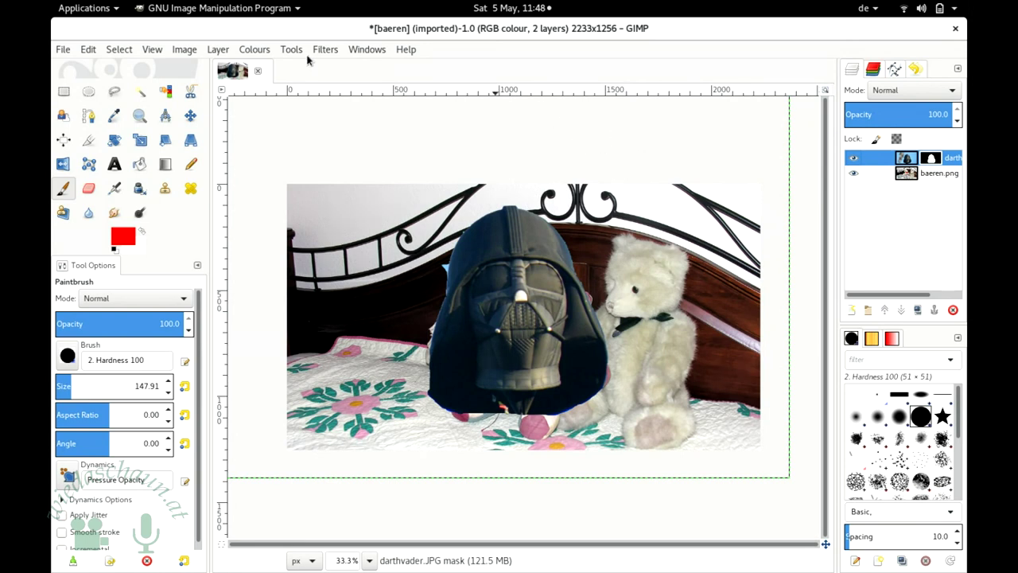
Step: Open the File menu to reach the Save command
left_click(62, 49)
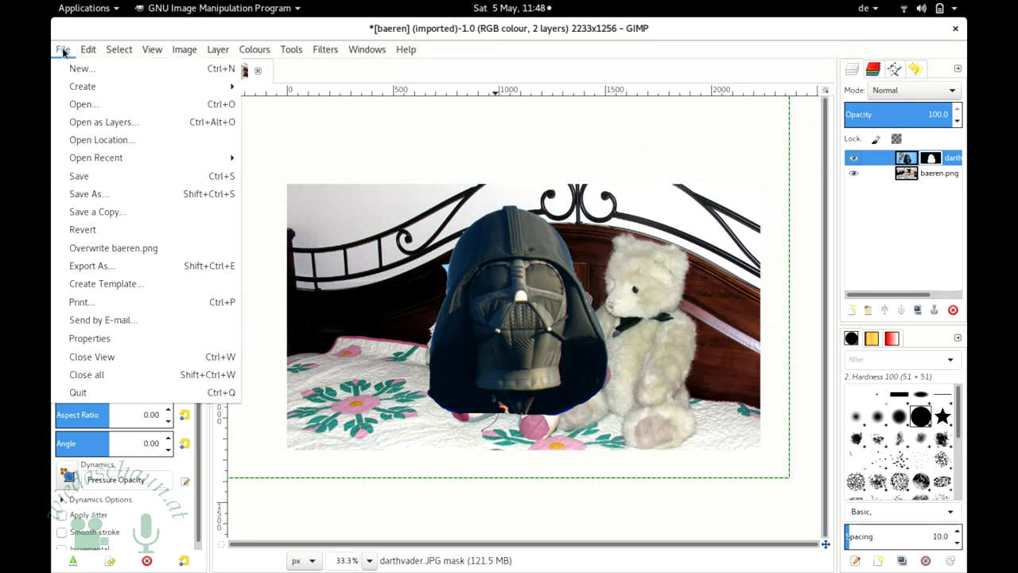
Step: Save the composite with File > Save as baeren.xcf in the gimp folder
left_click(81, 178)
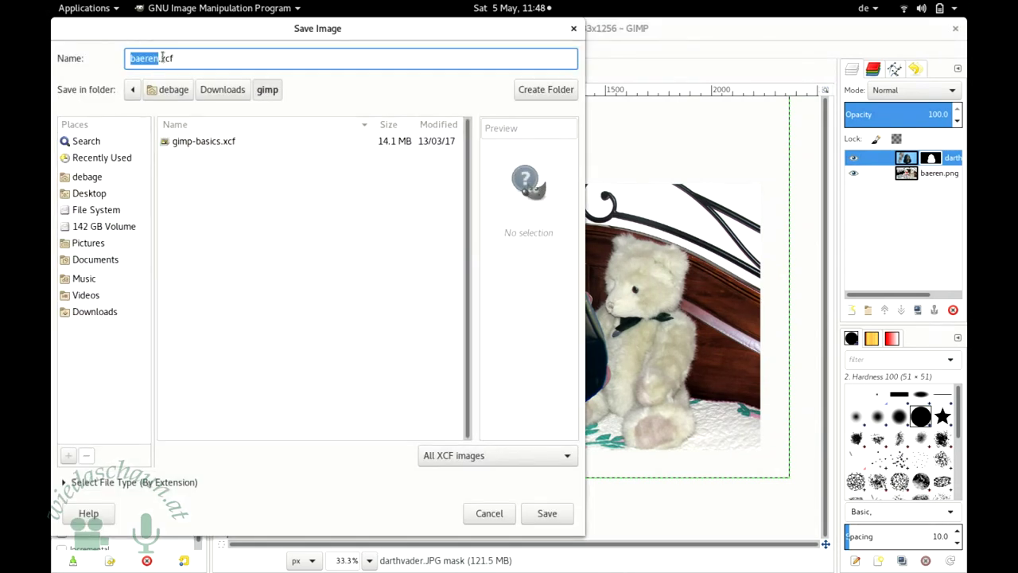
left_click(185, 58)
left_click(547, 514)
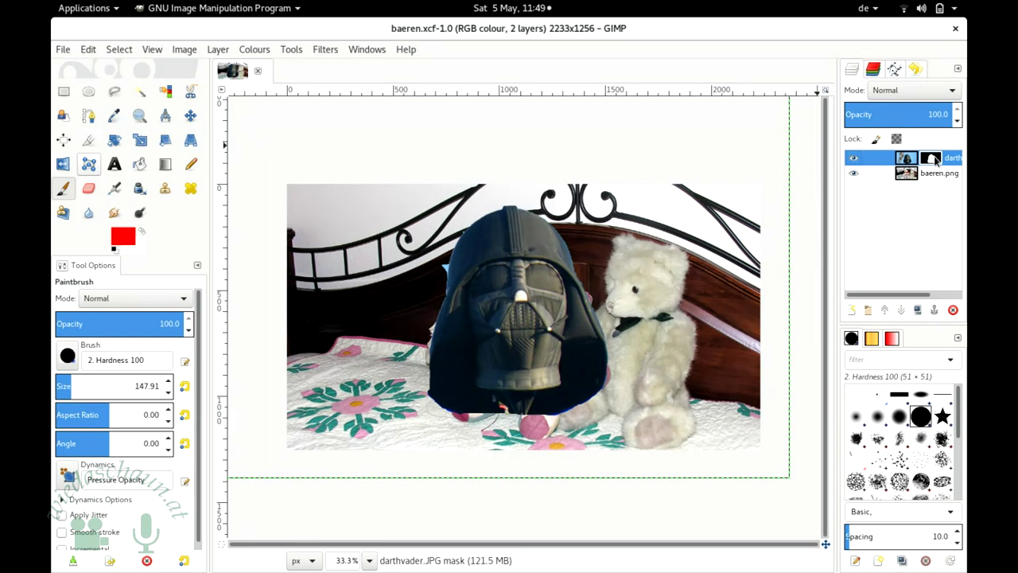
Step: In Undo History, return to the Disable Layer Mask state, then go back to Layers
left_click(913, 69)
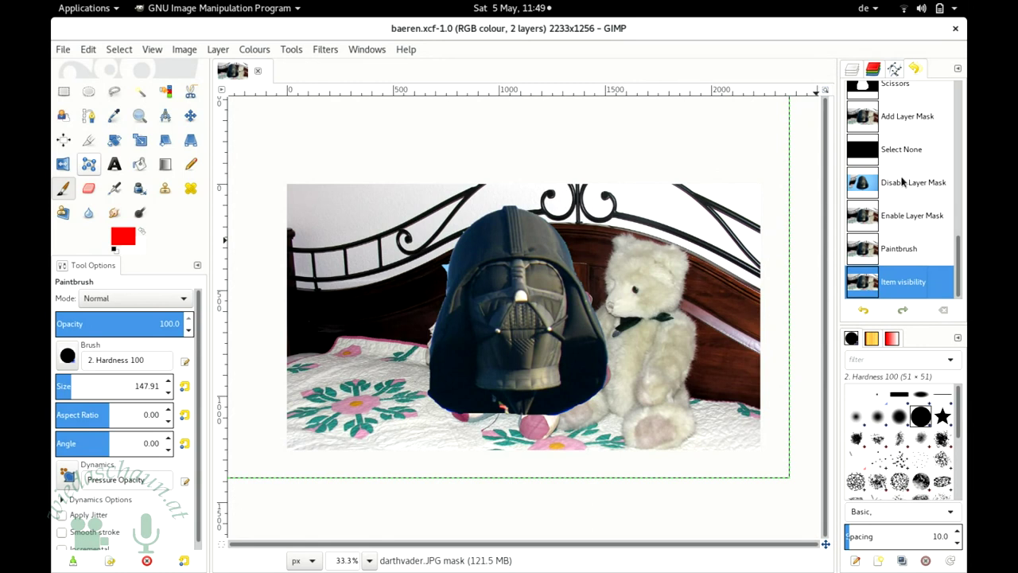
left_click(901, 186)
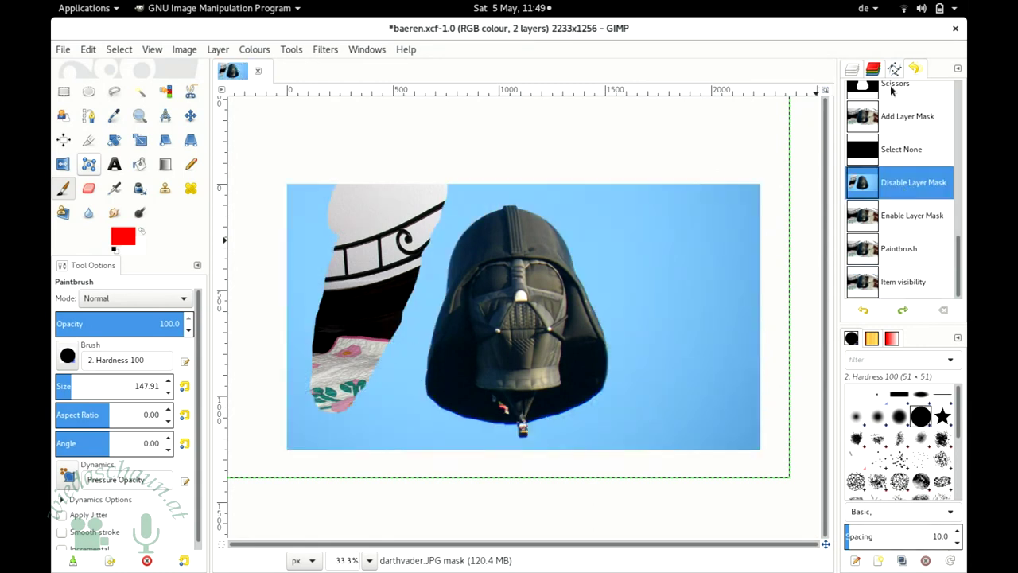
left_click(906, 223)
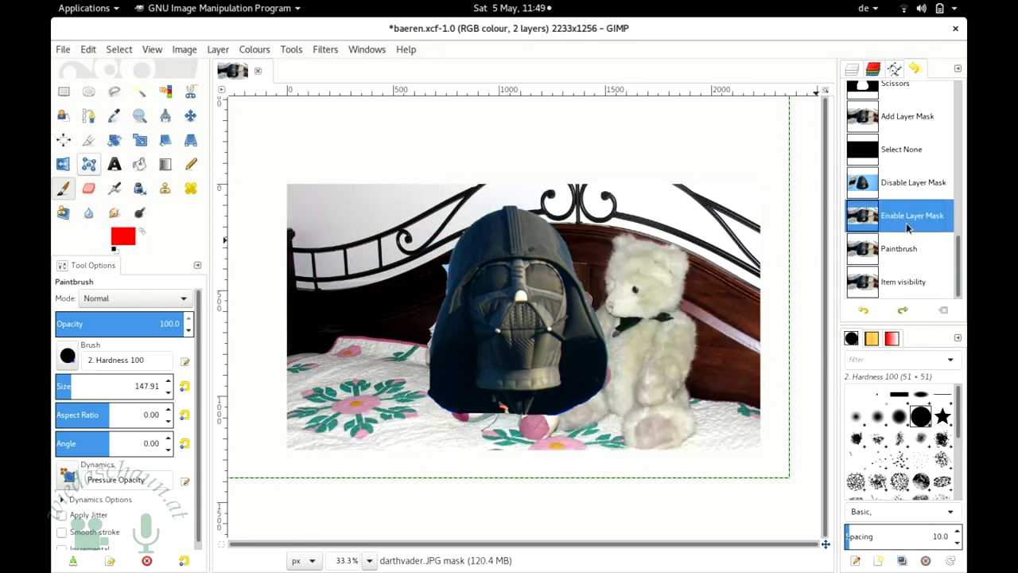
left_click(899, 248)
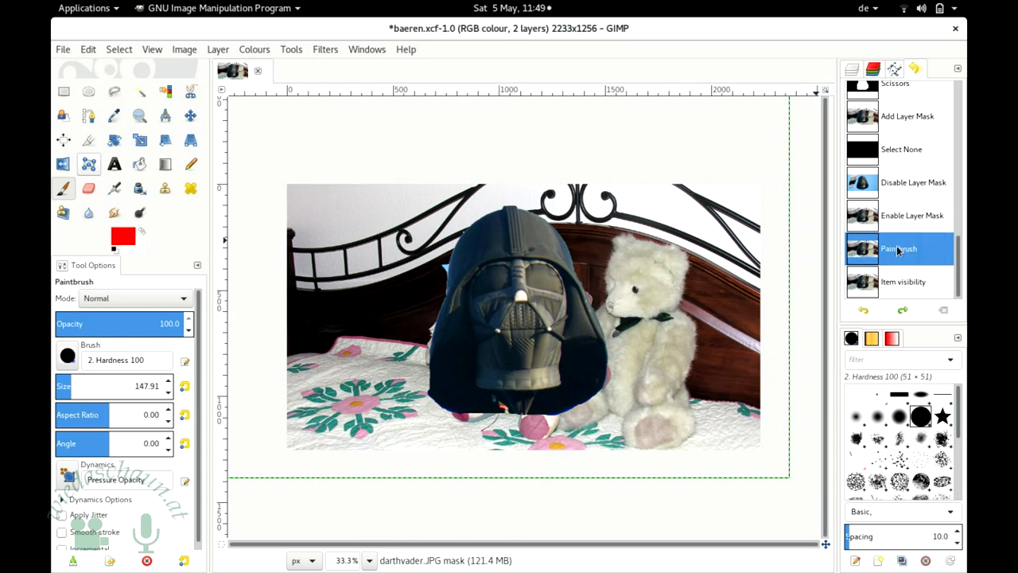
left_click(914, 182)
left_click(852, 69)
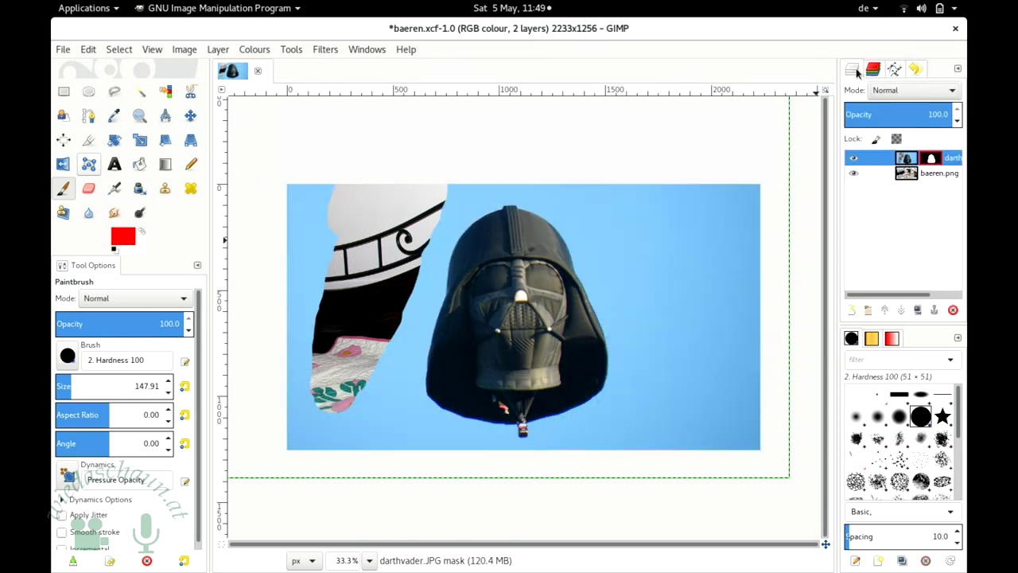
Step: With Intelligent Scissors, trace points along the helmet's left, top and right edges
left_click(190, 91)
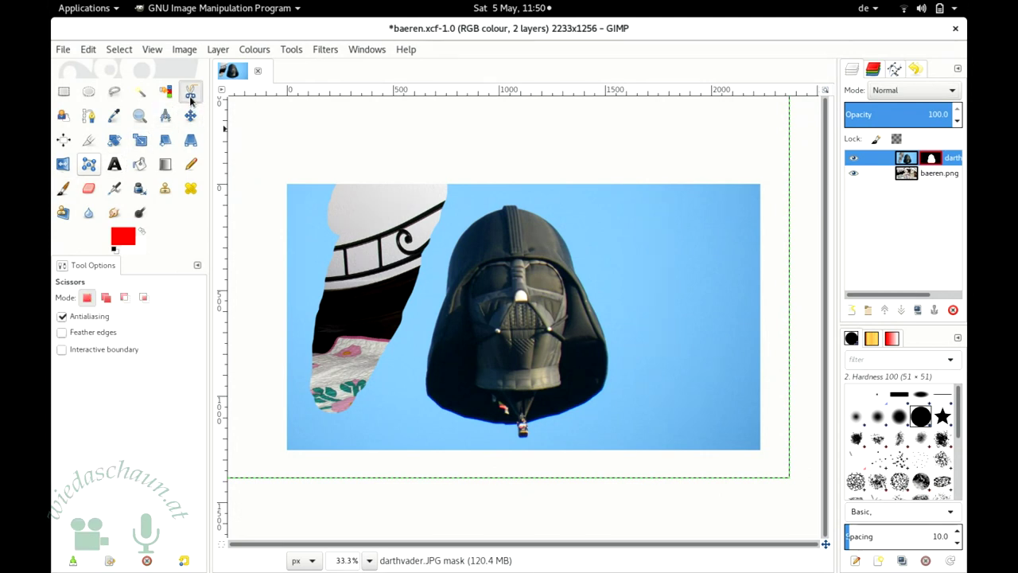
left_click(446, 292)
left_click(482, 223)
left_click(502, 206)
left_click(544, 221)
left_click(580, 280)
left_click(606, 356)
Step: Trace the helmet's bottom and left side, close the curve and convert it to a selection
left_click(563, 414)
left_click(481, 426)
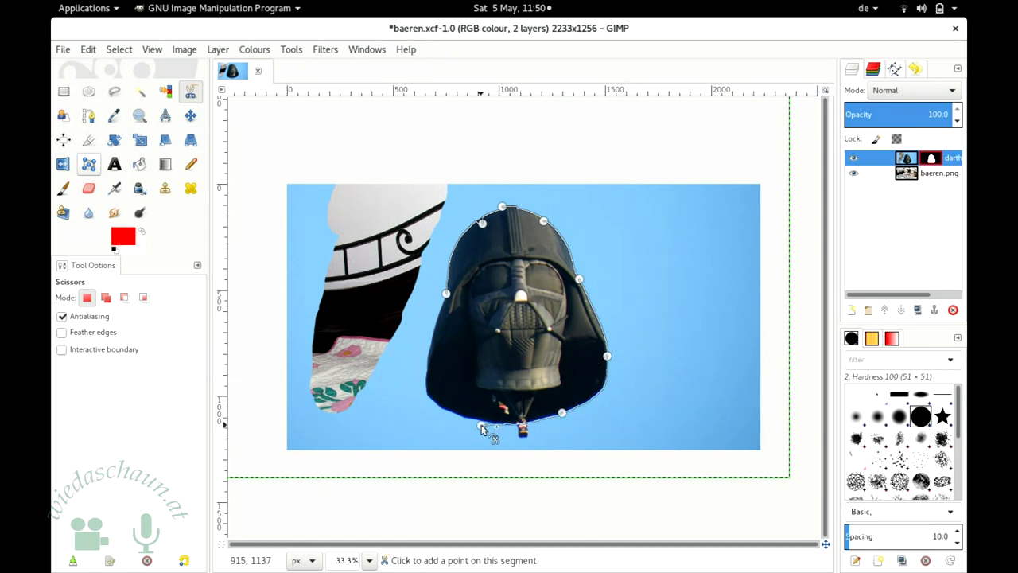
left_click(435, 403)
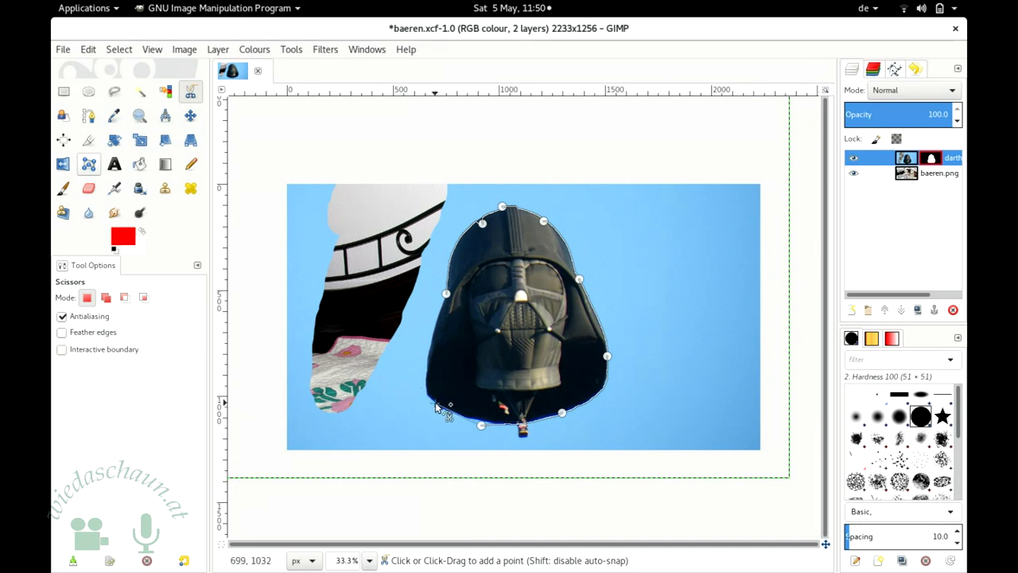
left_click(433, 347)
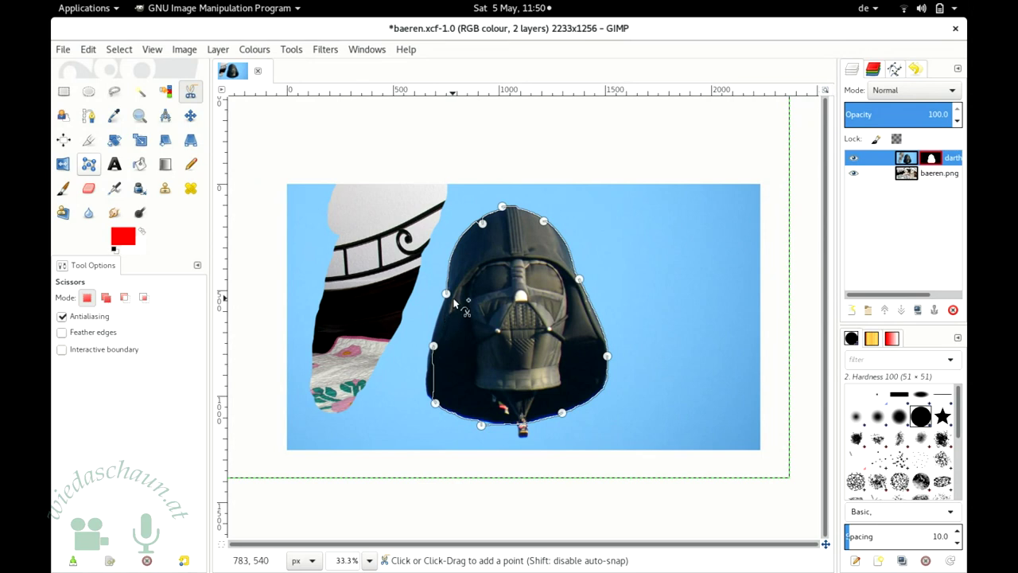
left_click(445, 294)
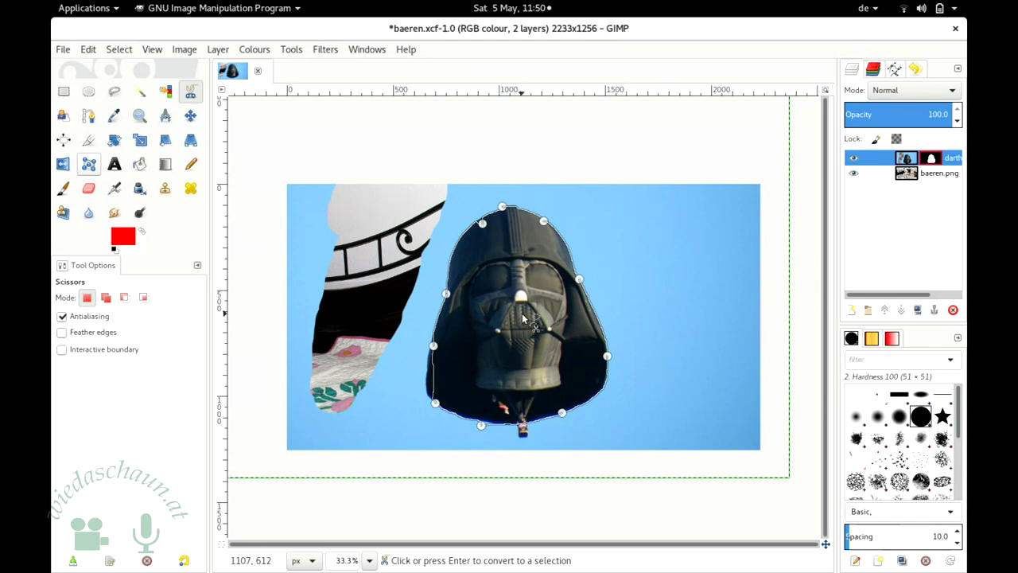
left_click(484, 225)
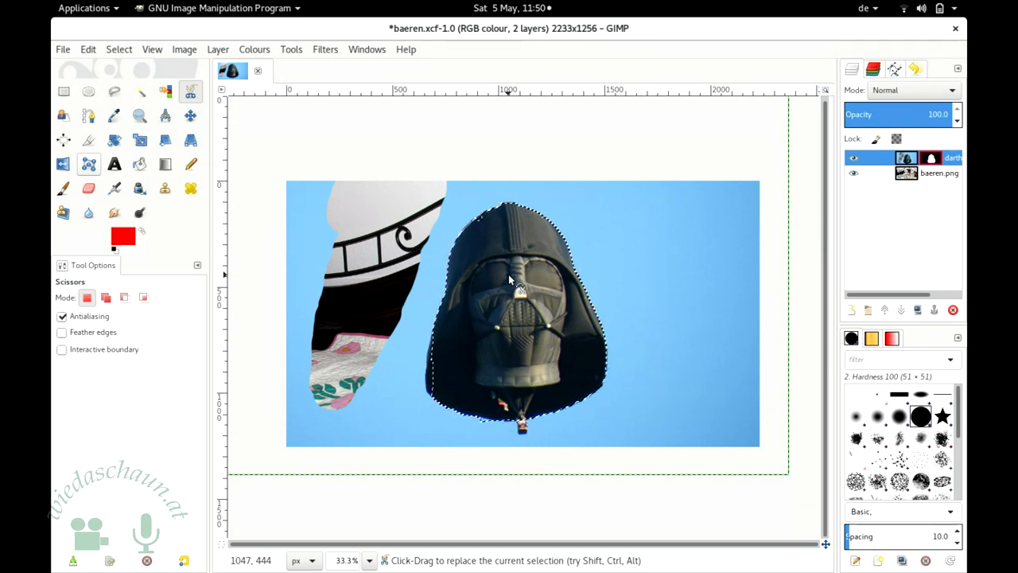
Step: Delete the darthvader layer's old mask and add a new mask from the Selection
right_click(929, 159)
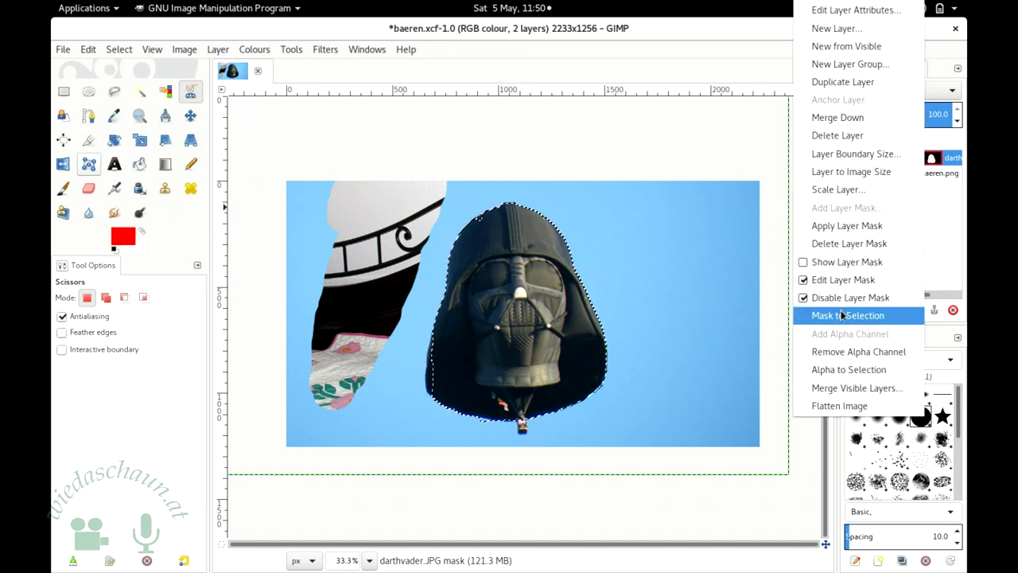
left_click(843, 243)
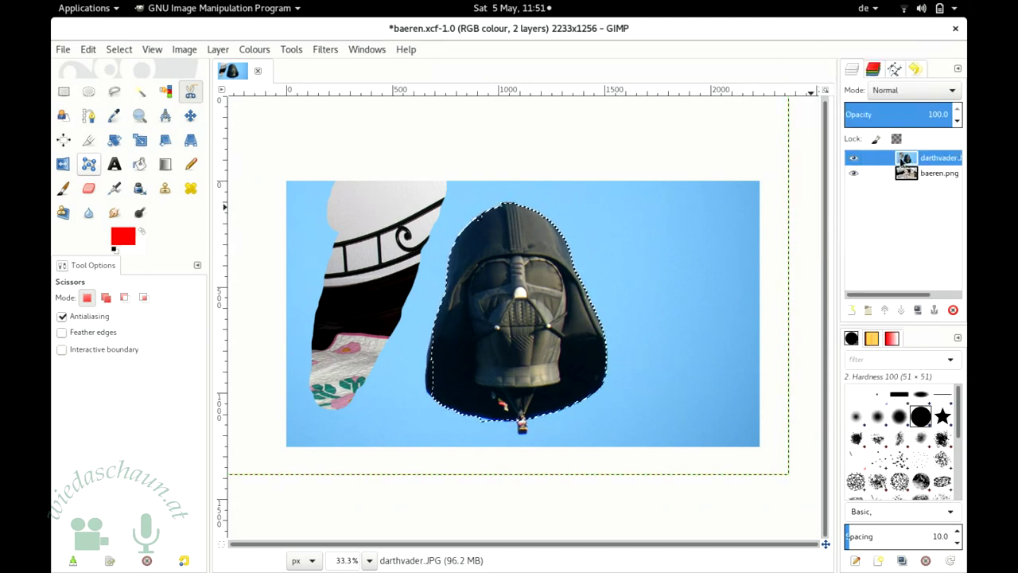
right_click(902, 161)
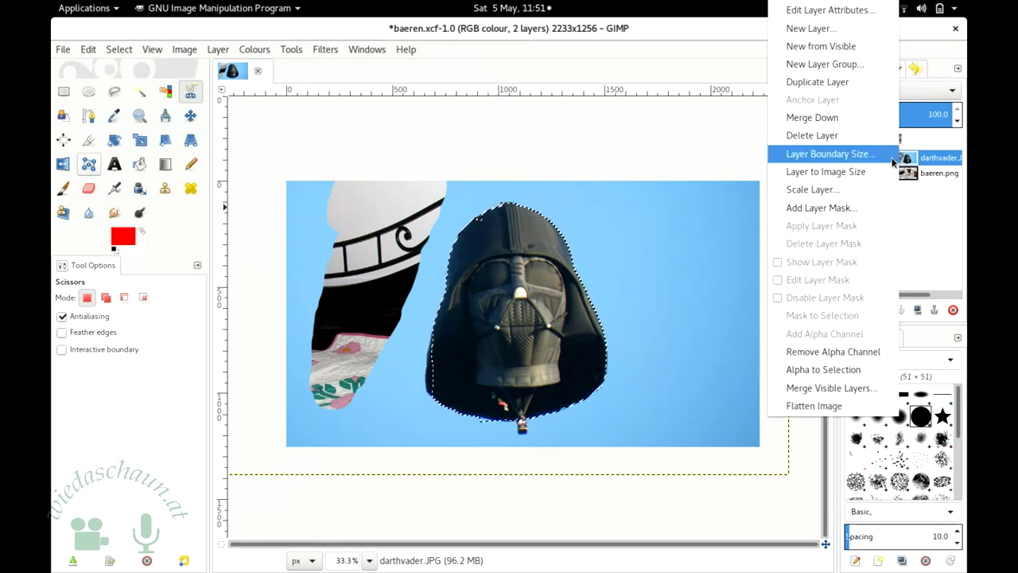
left_click(834, 209)
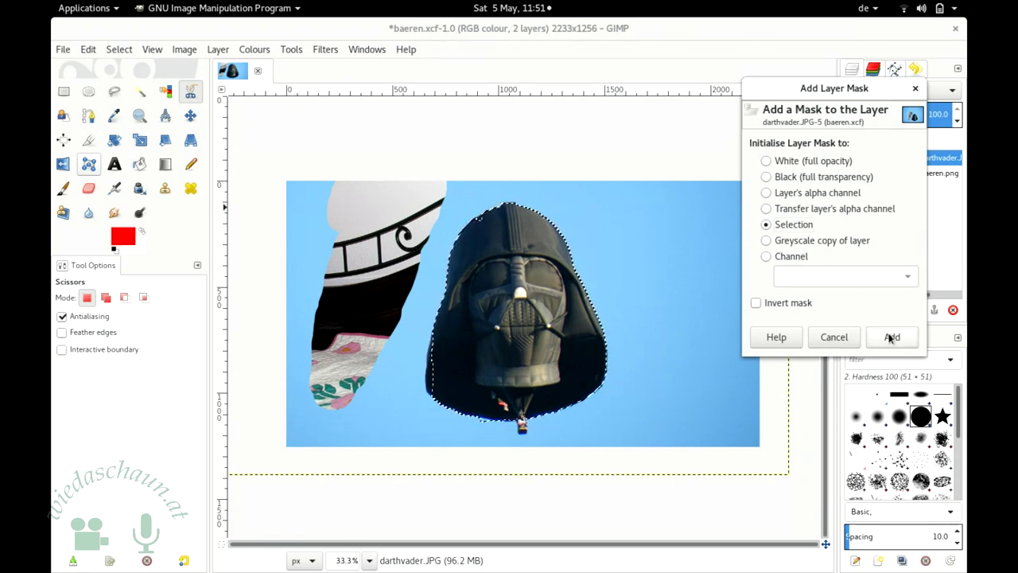
left_click(891, 338)
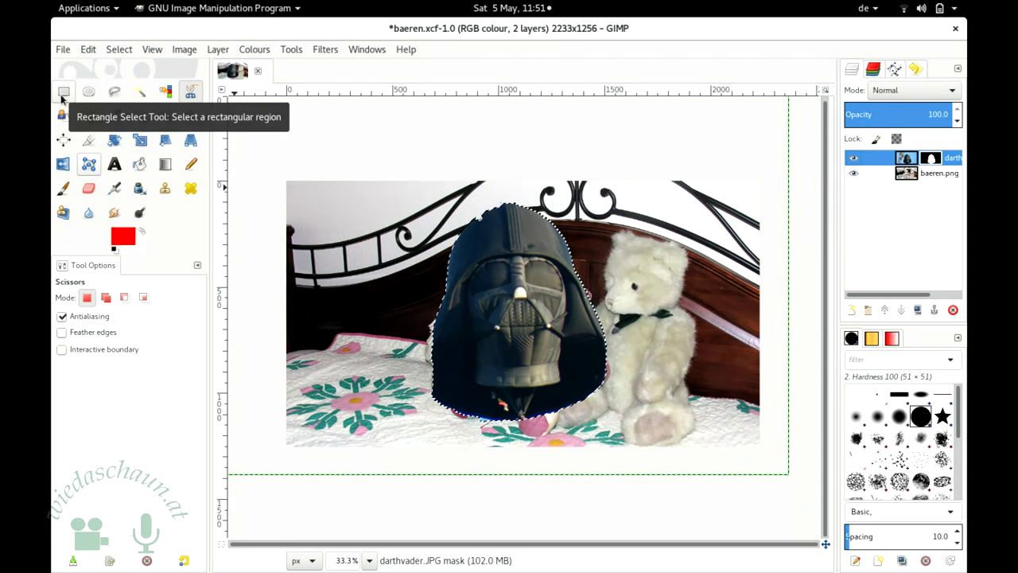
Step: Pick Rectangle Select and click the canvas to drop the helmet selection
left_click(63, 94)
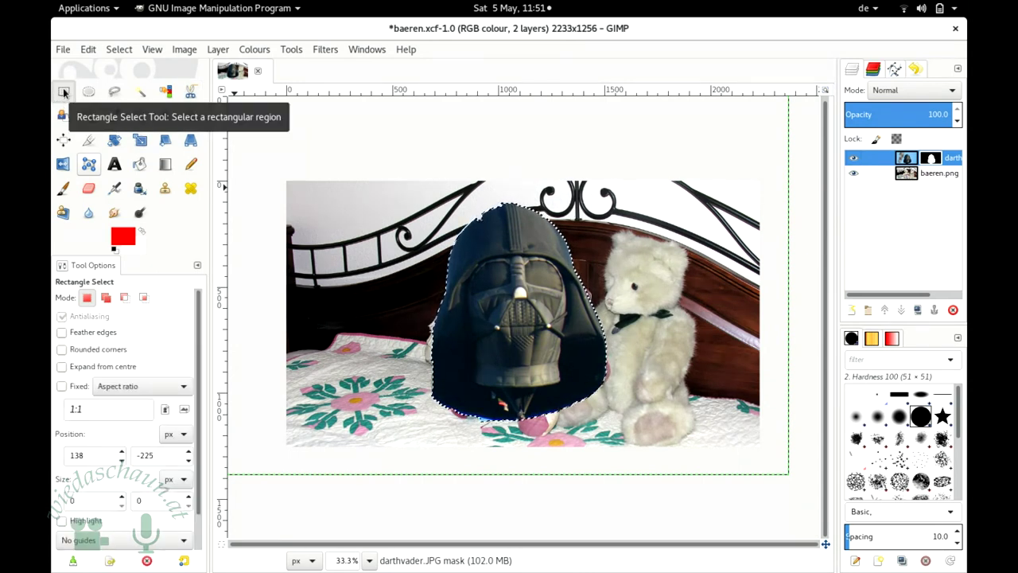
left_click(334, 139)
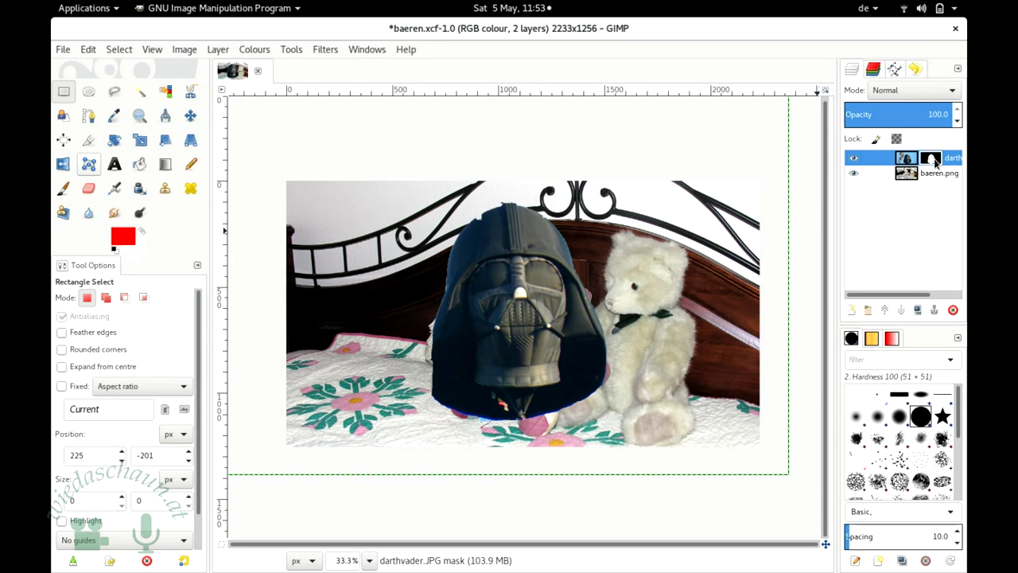
left_click(190, 116)
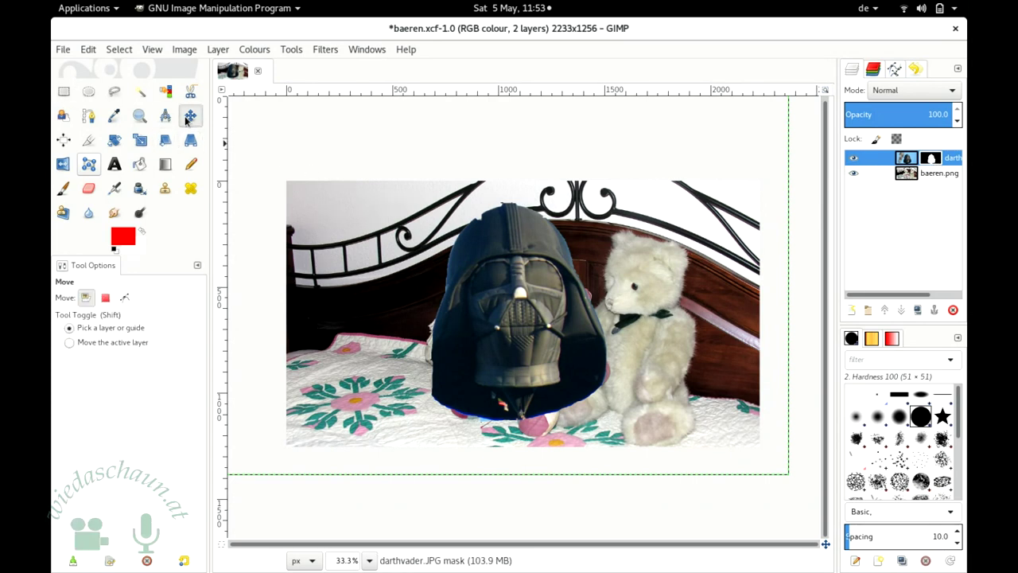
left_click_drag(507, 287, 510, 328)
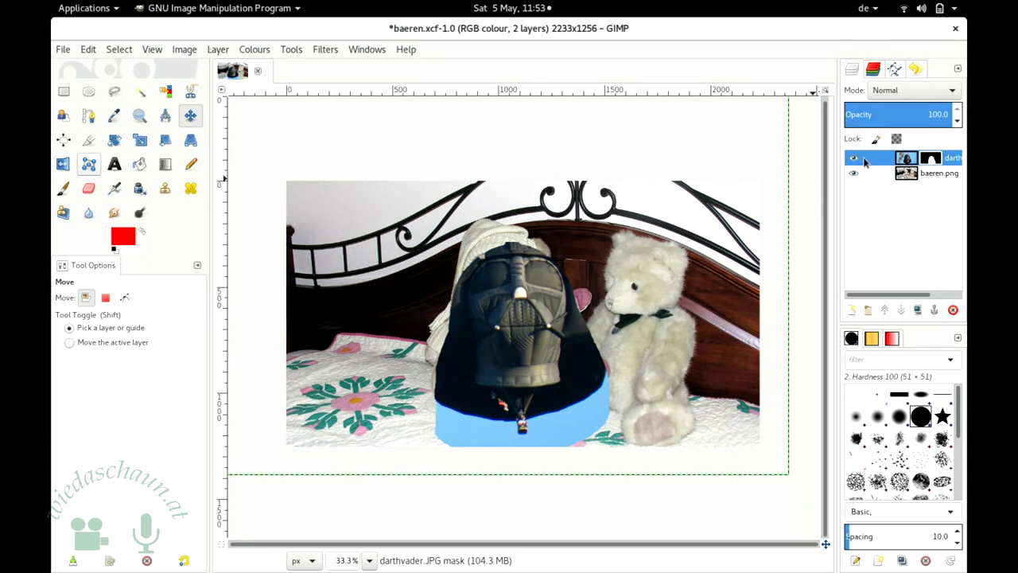
left_click(906, 158)
left_click_drag(546, 322, 539, 272)
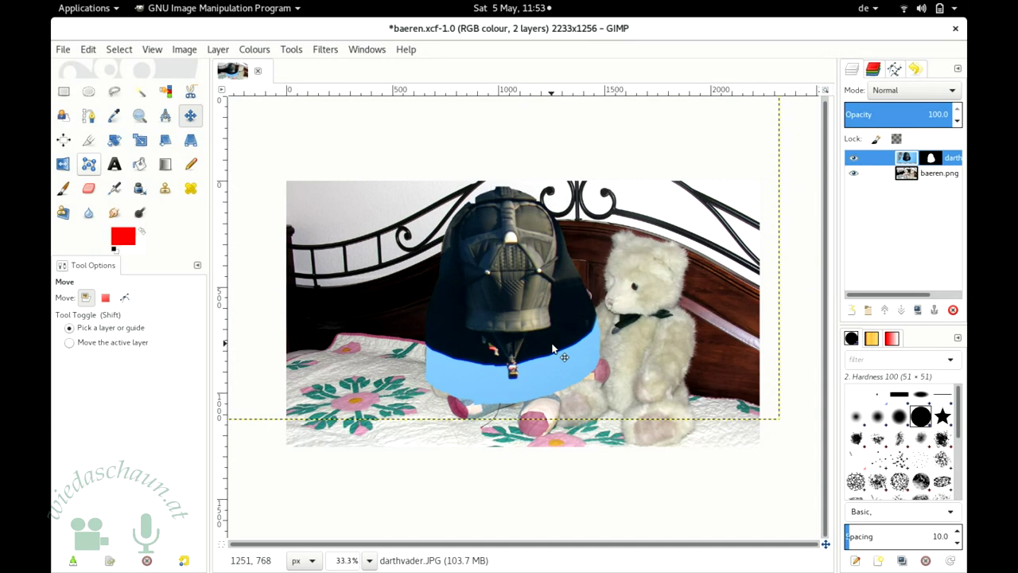
key("ctrl+z")
key("ctrl+z")
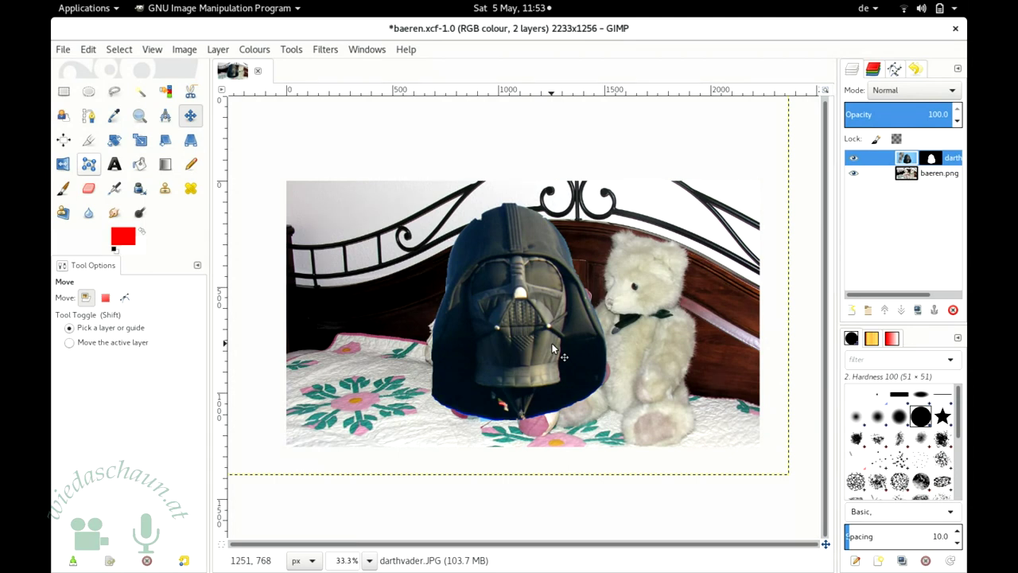
left_click(931, 159)
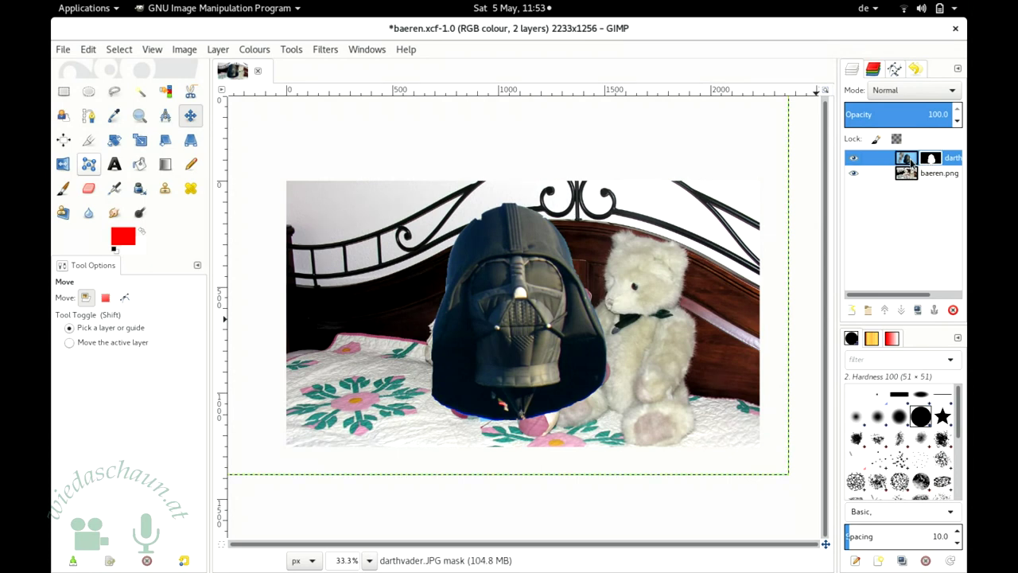
left_click(910, 158)
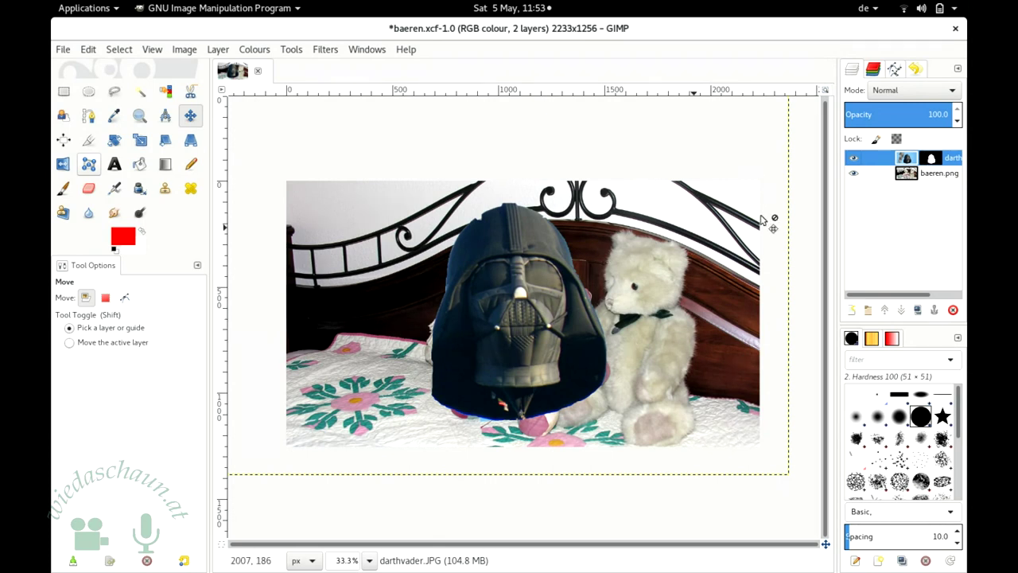
left_click(930, 160)
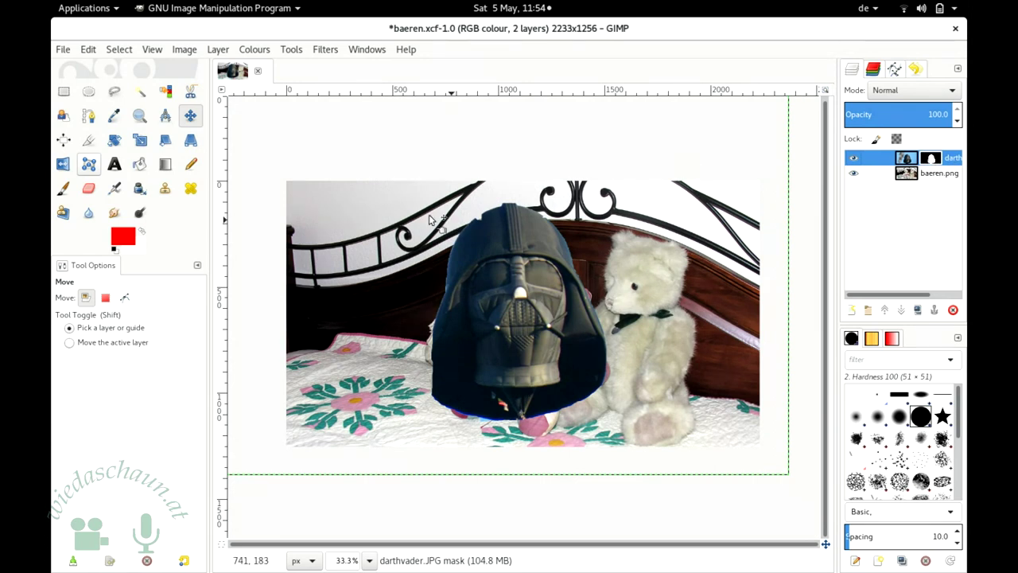
Step: Take the Paintbrush, reset colours with white as foreground, and undo a test dab
left_click(62, 189)
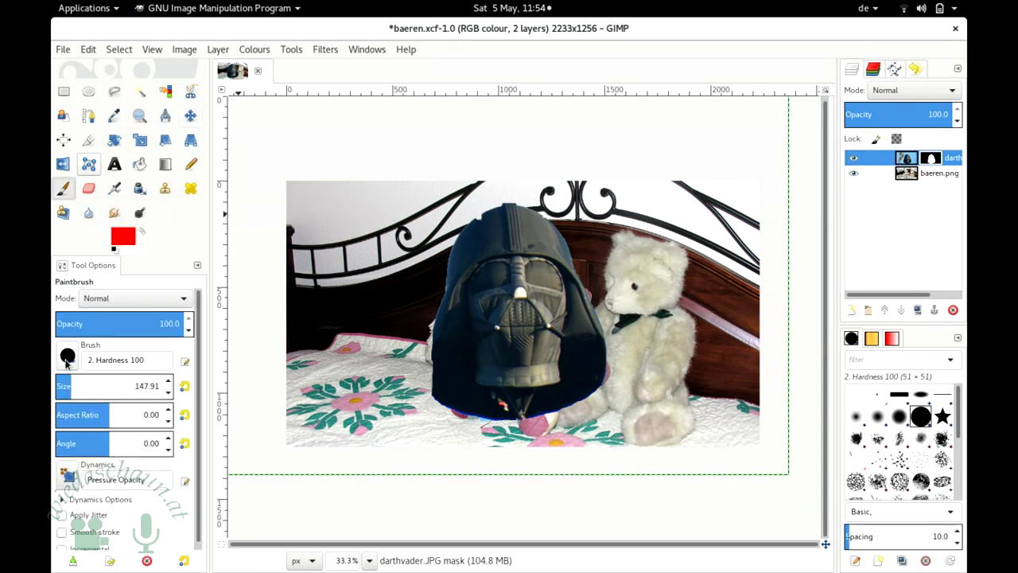
left_click(481, 218)
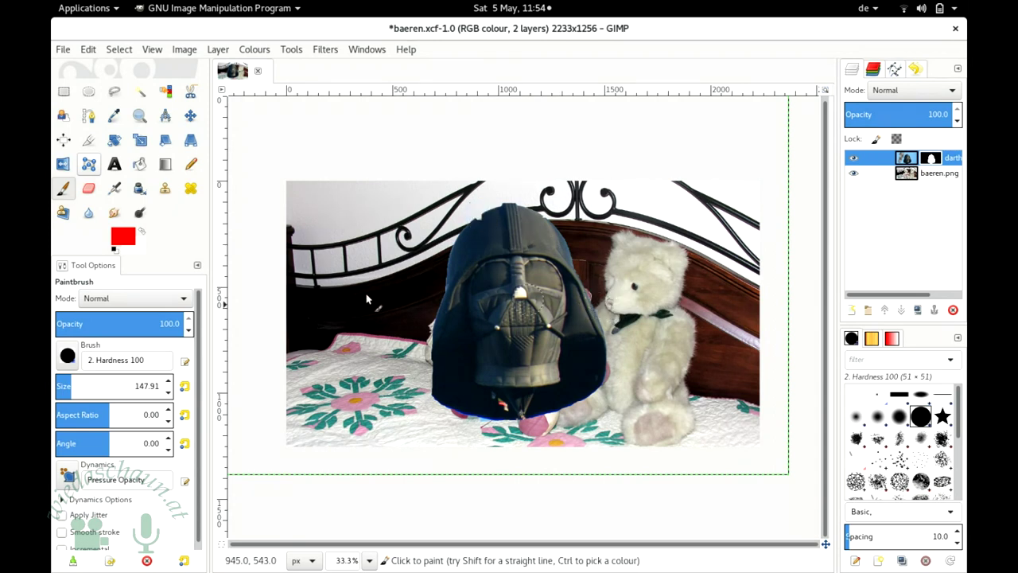
left_click(112, 252)
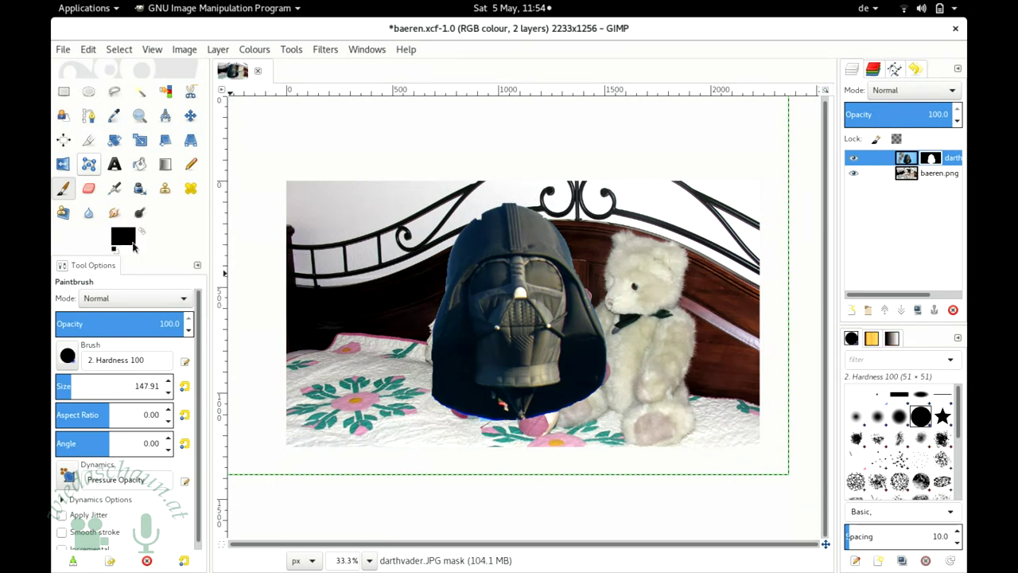
left_click(143, 231)
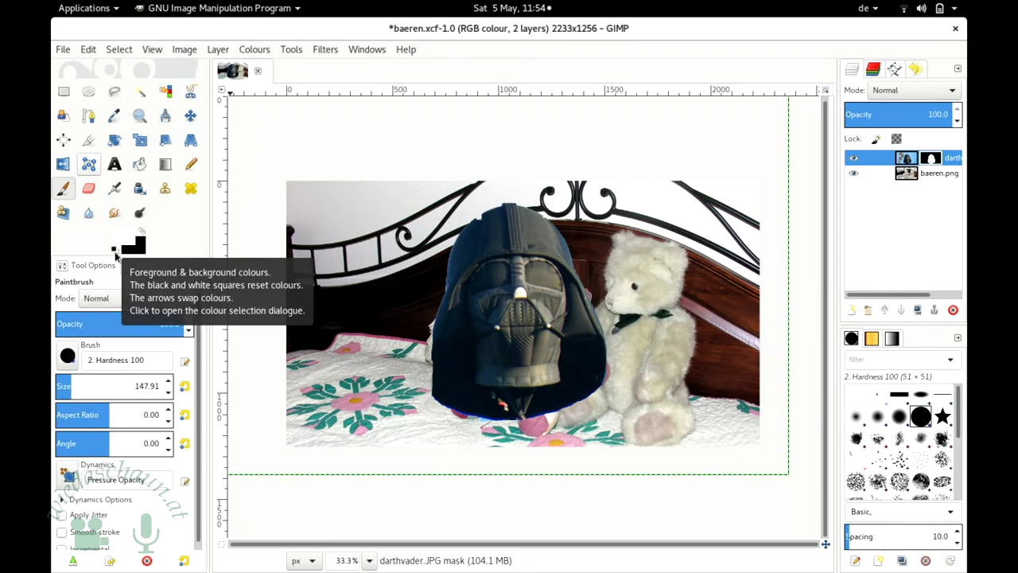
left_click(115, 252)
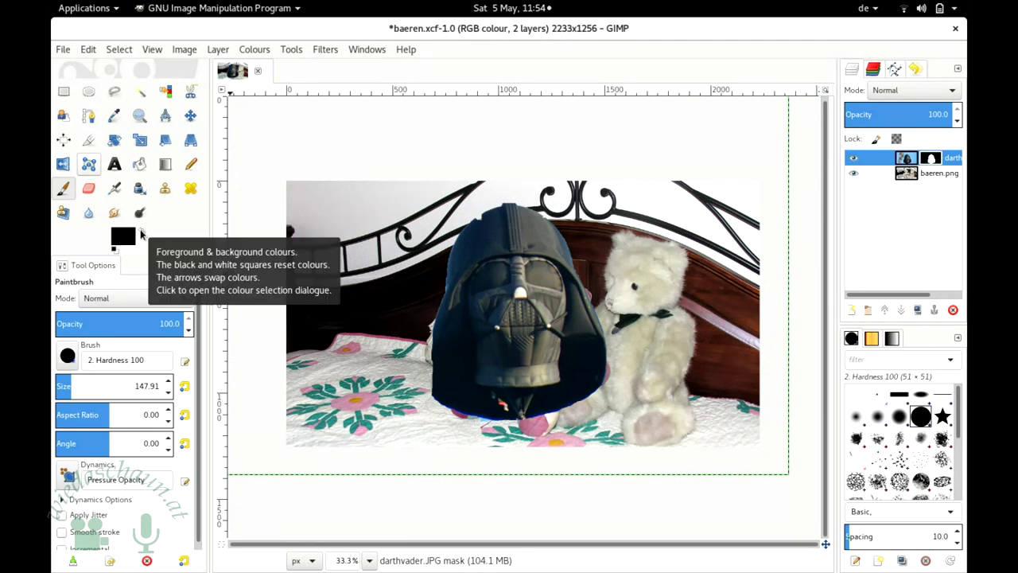
left_click(141, 231)
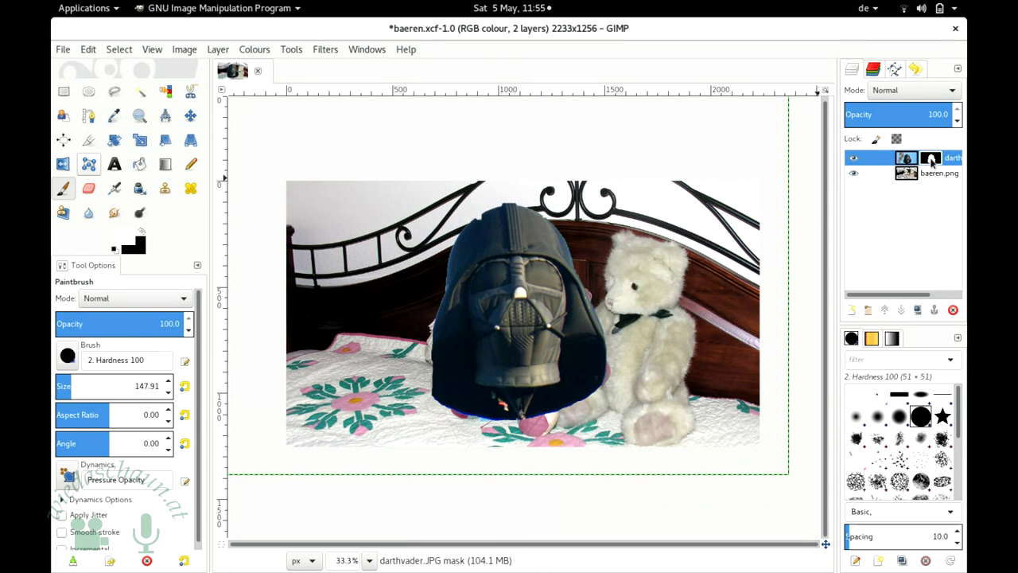
left_click(479, 220)
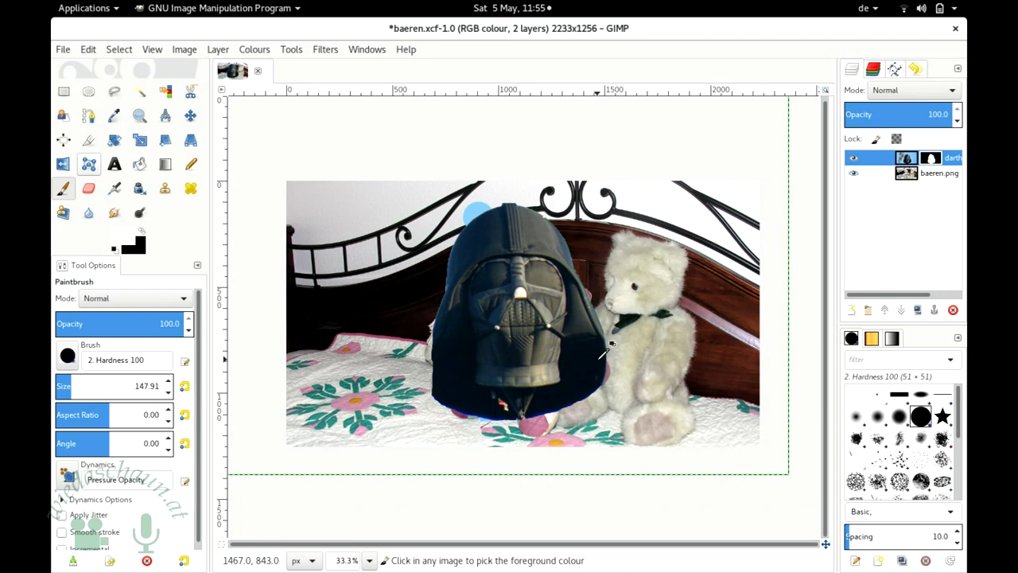
key("ctrl+z")
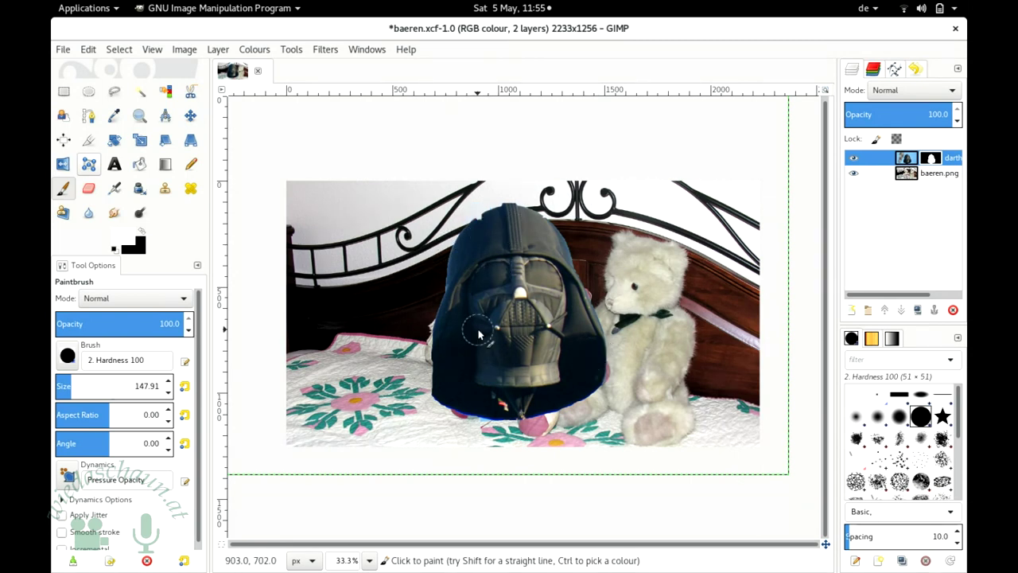
Step: Zoom to 800% on the helmet's upper edge and remove the selection
left_click(369, 560)
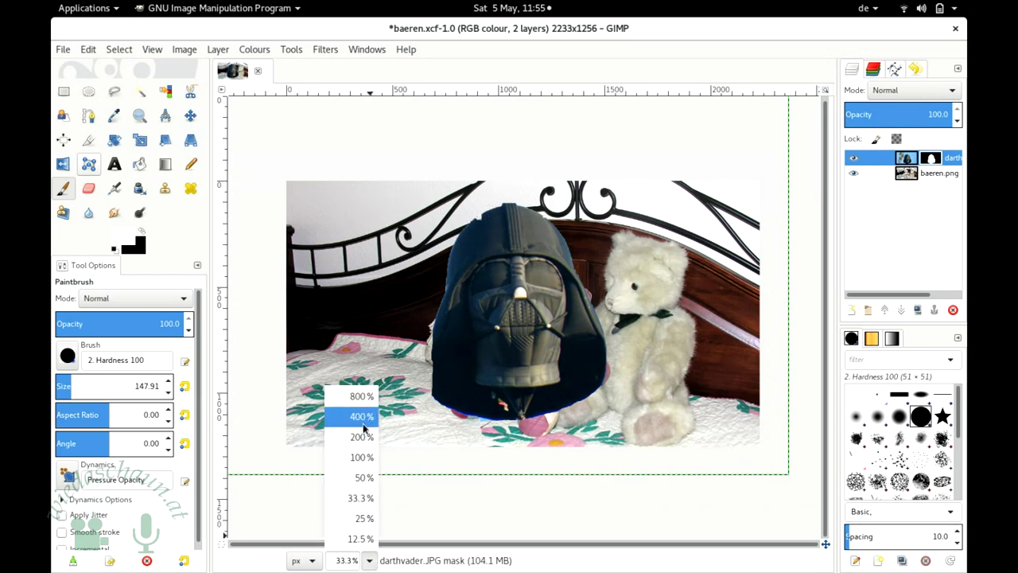
left_click(362, 396)
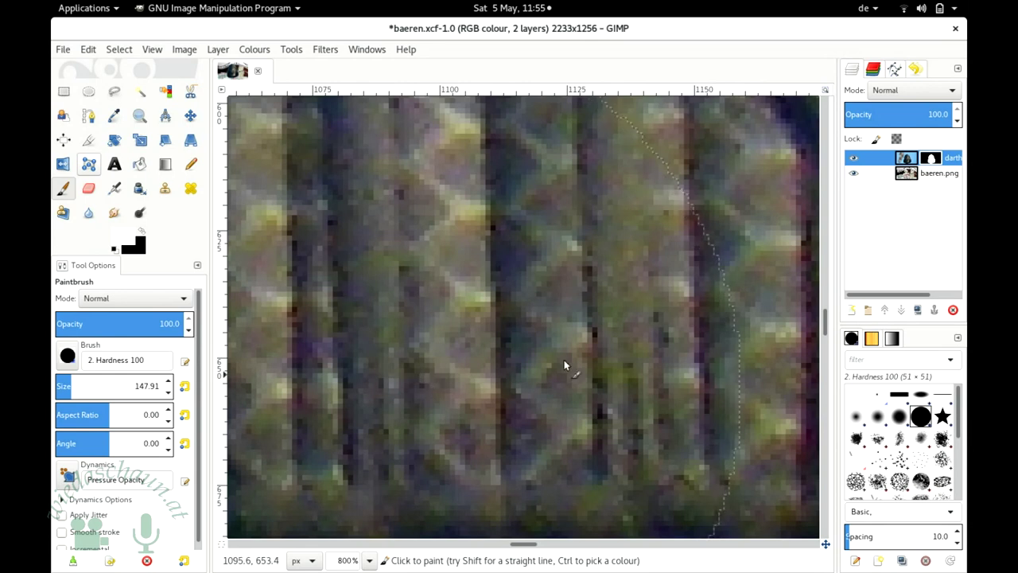
left_click_drag(825, 324, 810, 148)
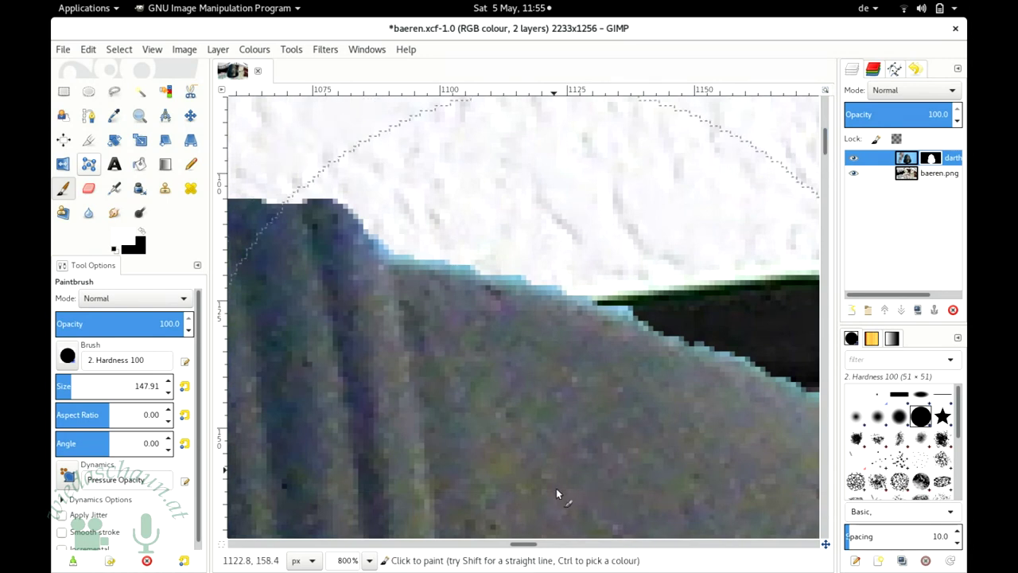
left_click_drag(518, 547, 469, 547)
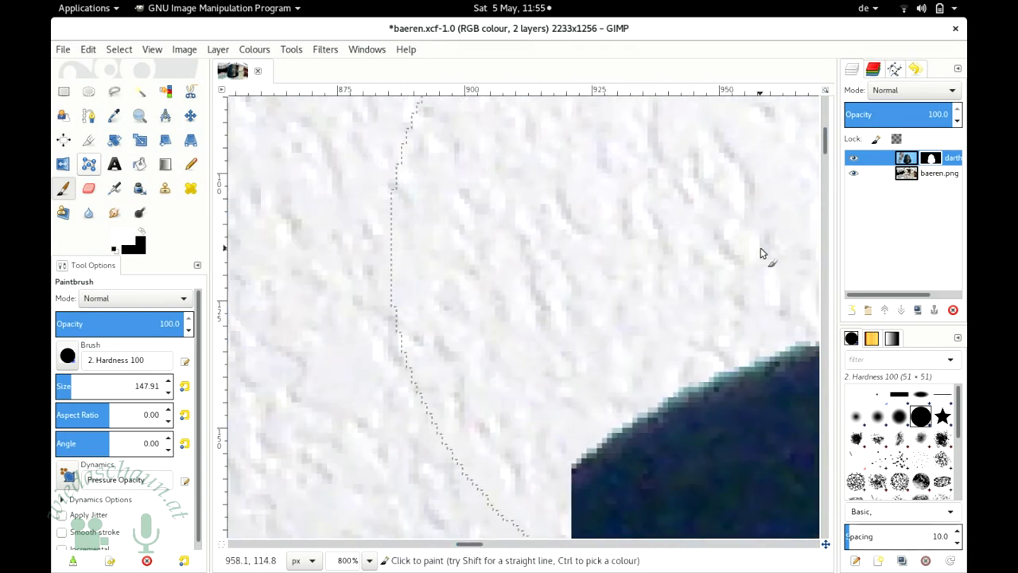
key("ctrl+shift+a")
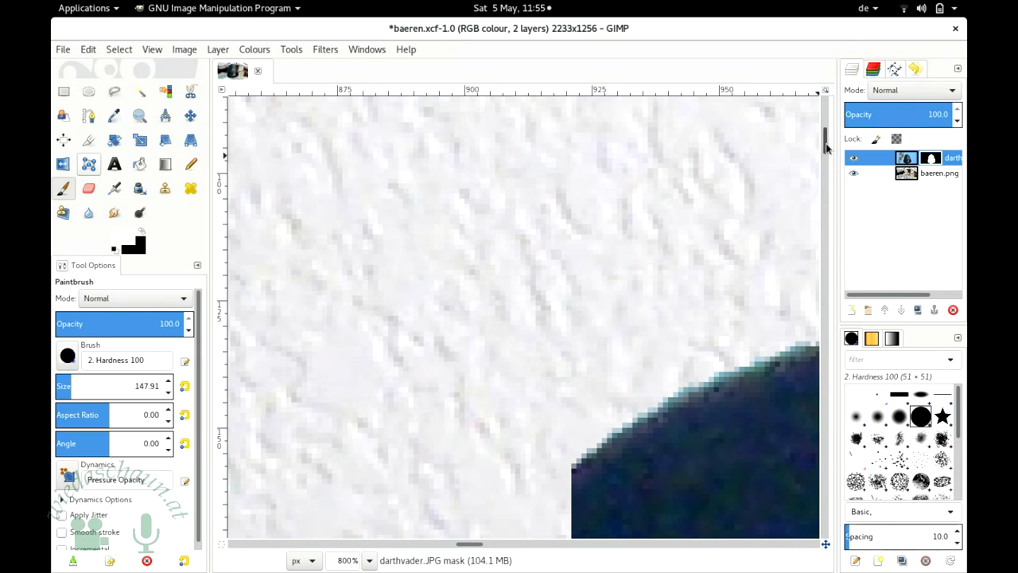
left_click_drag(826, 145, 826, 163)
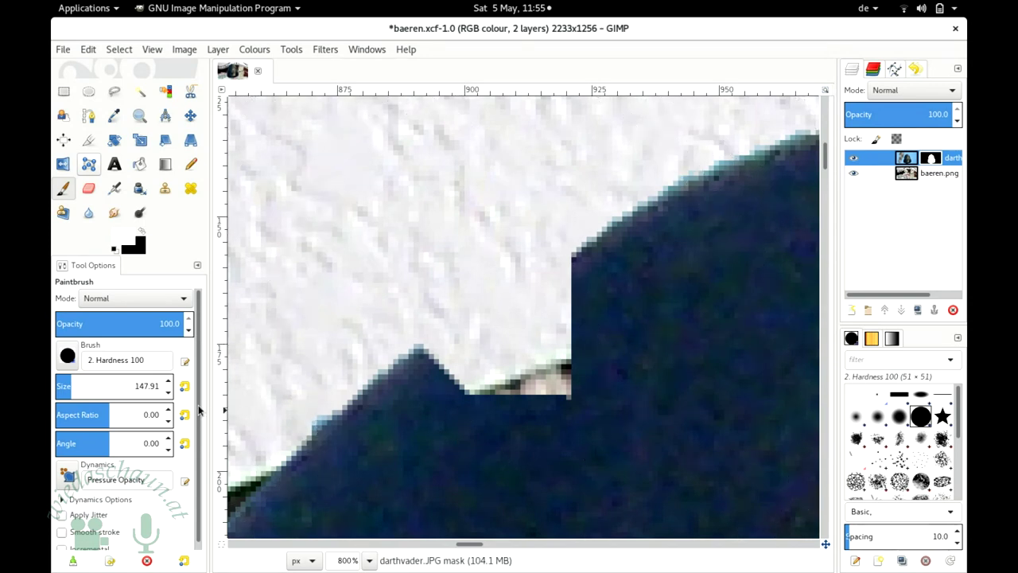
Step: Set the brush size to 2 and paint over the white notches along the helmet edge
left_click(62, 386)
left_click(153, 385)
double_click(153, 385)
type("20.00")
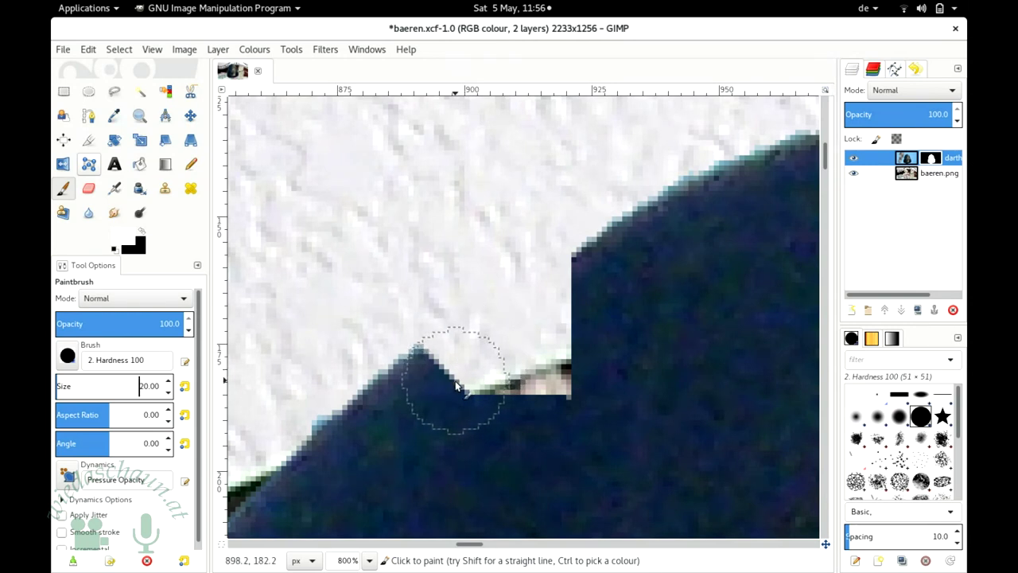
mouse_move(455, 387)
left_mouse_down()
mouse_move(556, 325)
mouse_move(568, 307)
left_mouse_up()
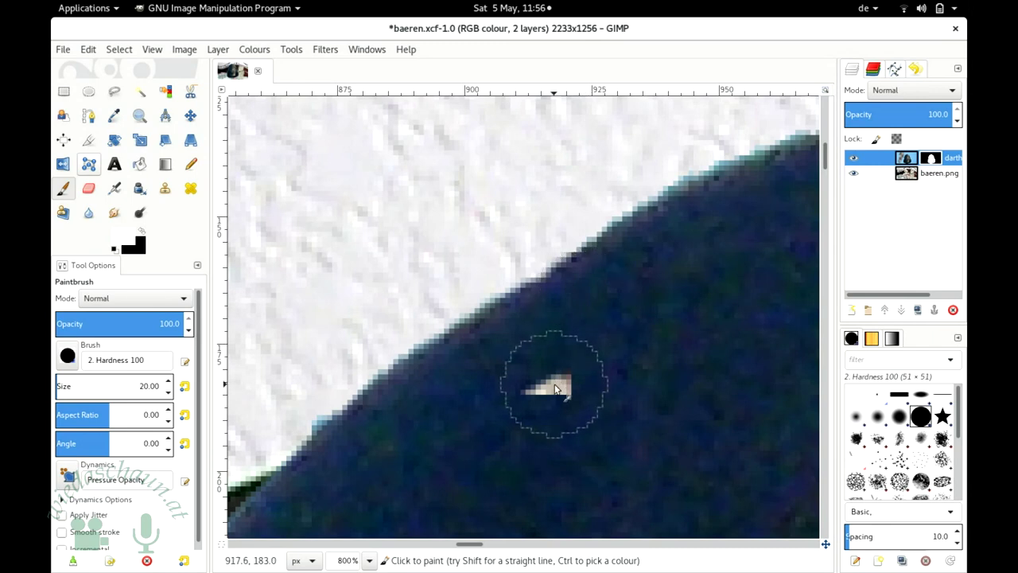
left_click_drag(546, 375, 533, 377)
left_click(455, 335)
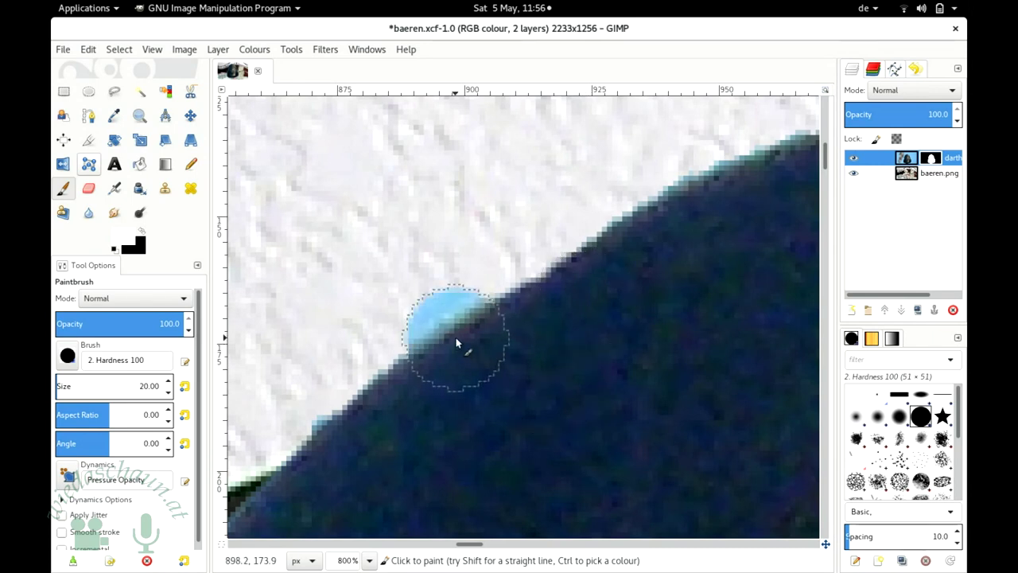
Step: Switch to black and paint out the light-blue fringe along the helmet's upper edge
left_click(143, 232)
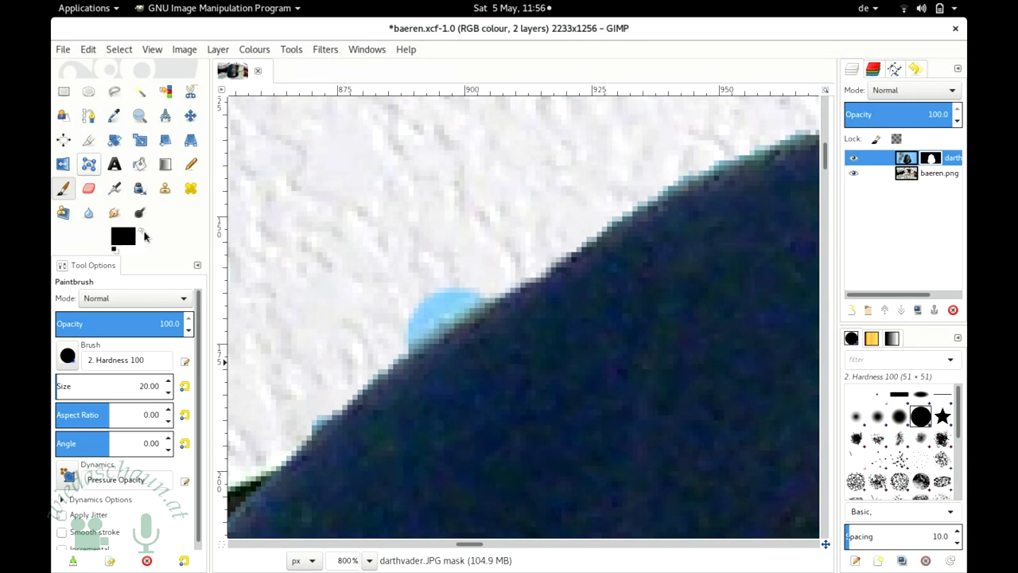
left_click(383, 315)
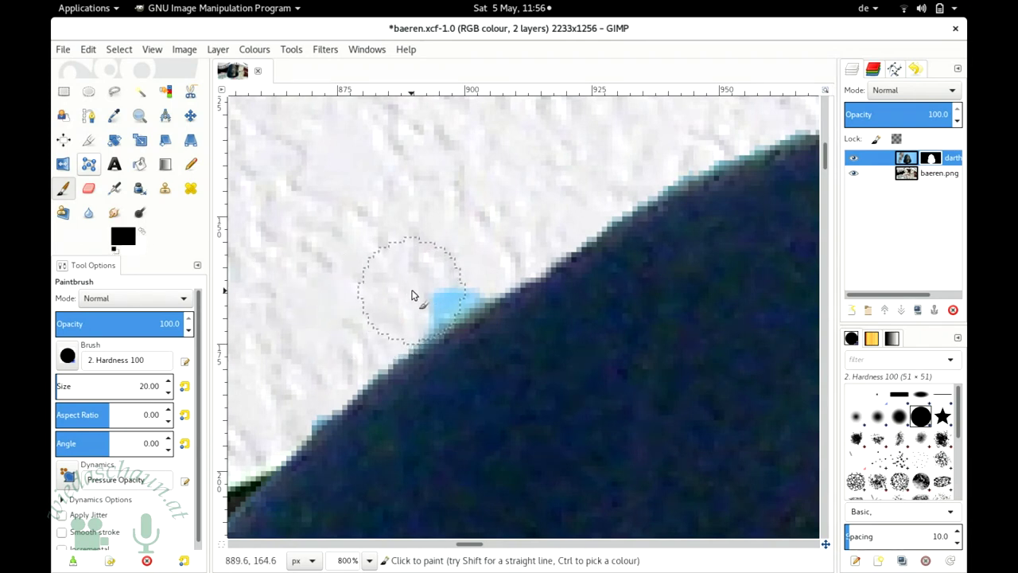
left_click(419, 283)
left_click(446, 270)
left_click(447, 278)
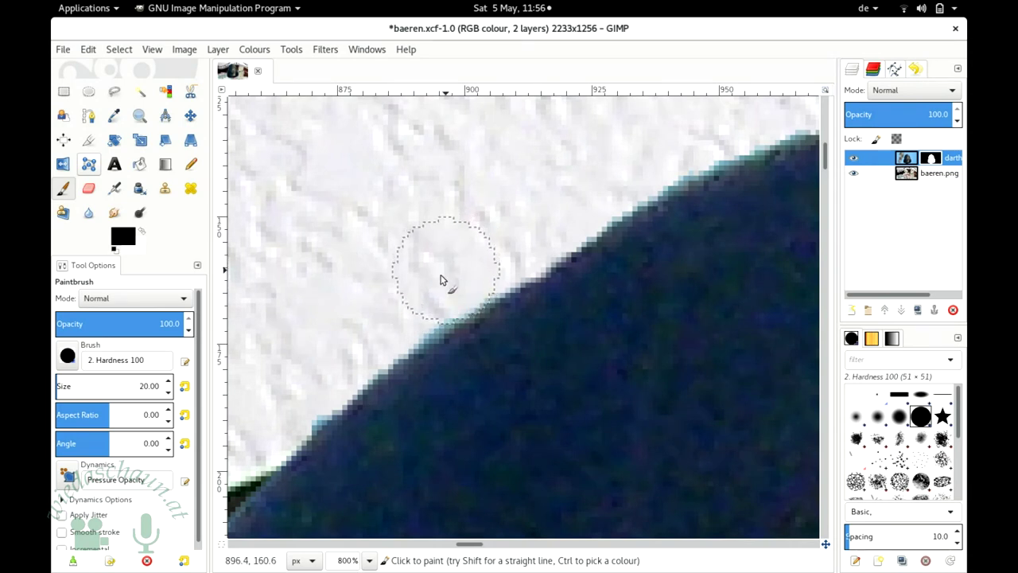
left_click(419, 291)
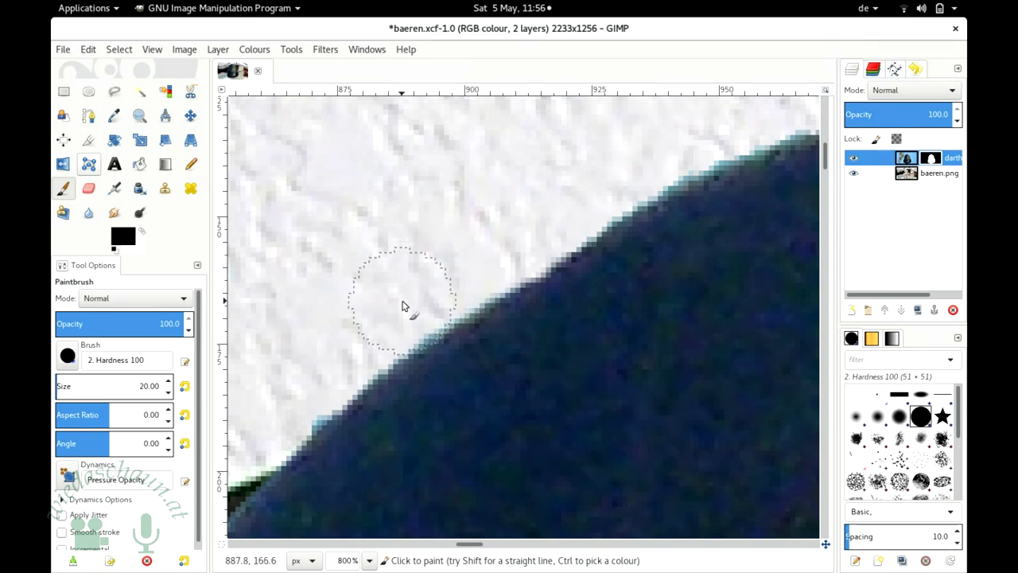
left_click(401, 305)
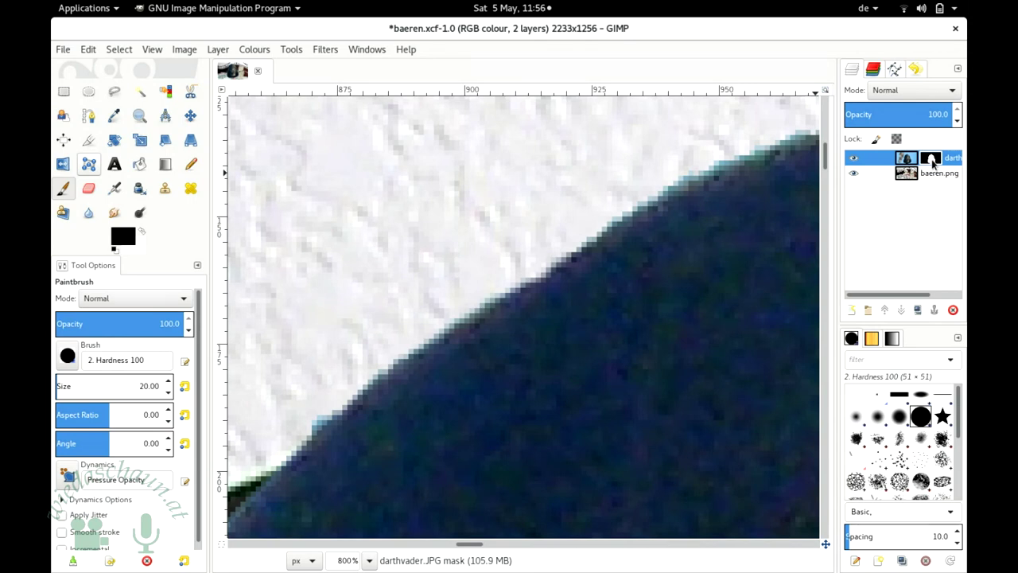
left_click(368, 561)
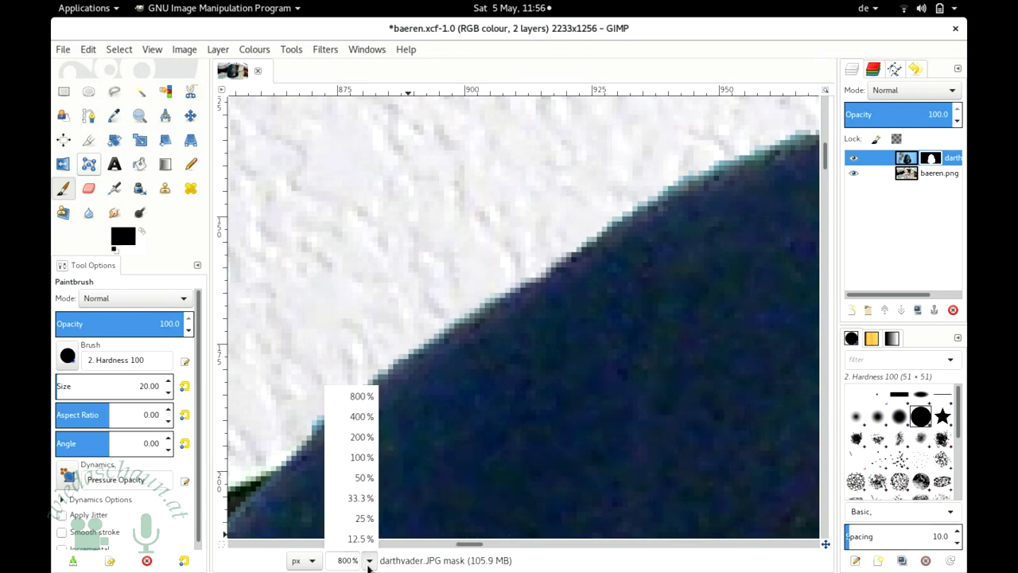
Step: Zoom to 200%, toggle Edit Layer Mask off and on, then enable Show Layer Mask
left_click(366, 438)
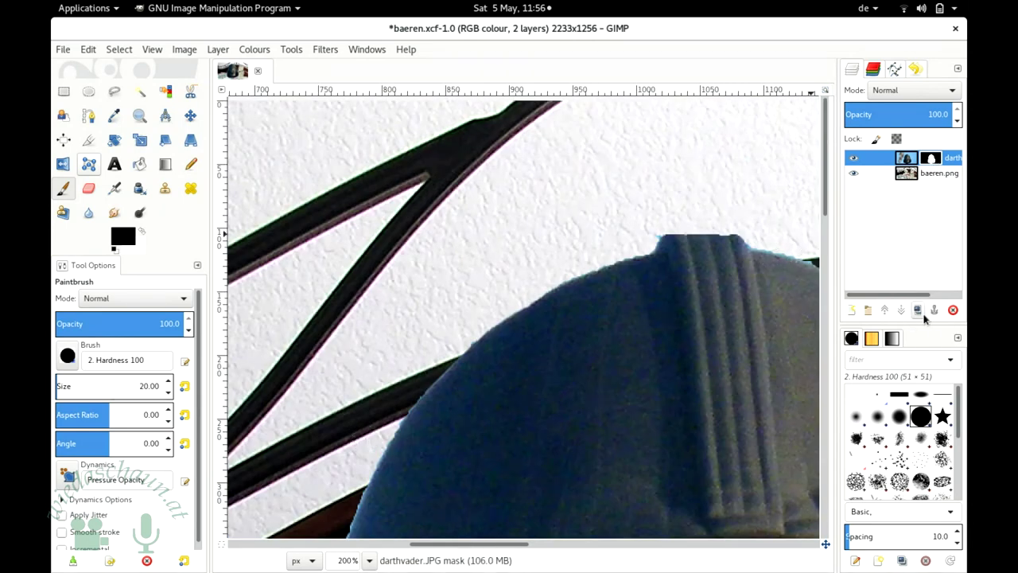
right_click(936, 161)
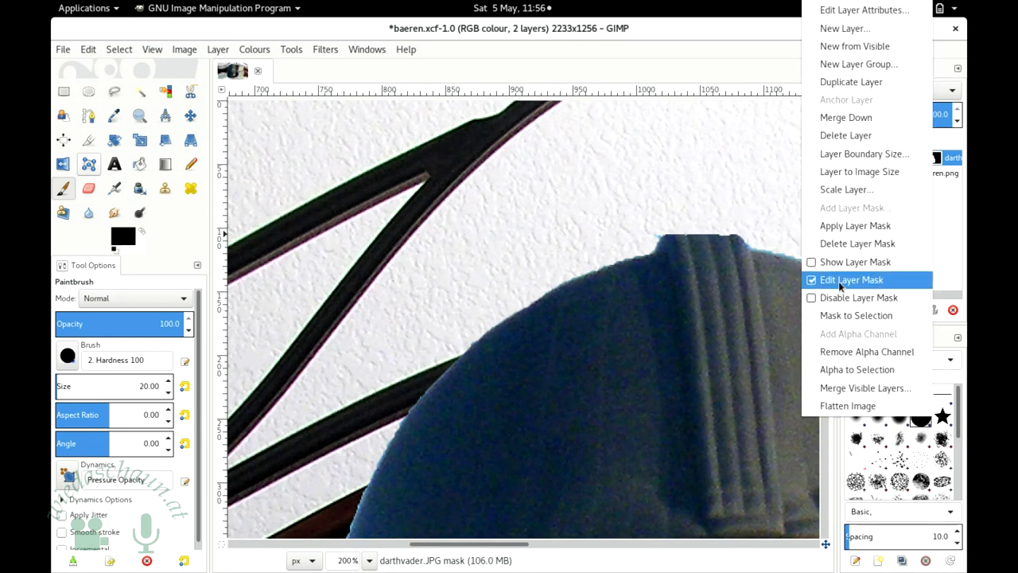
left_click(811, 280)
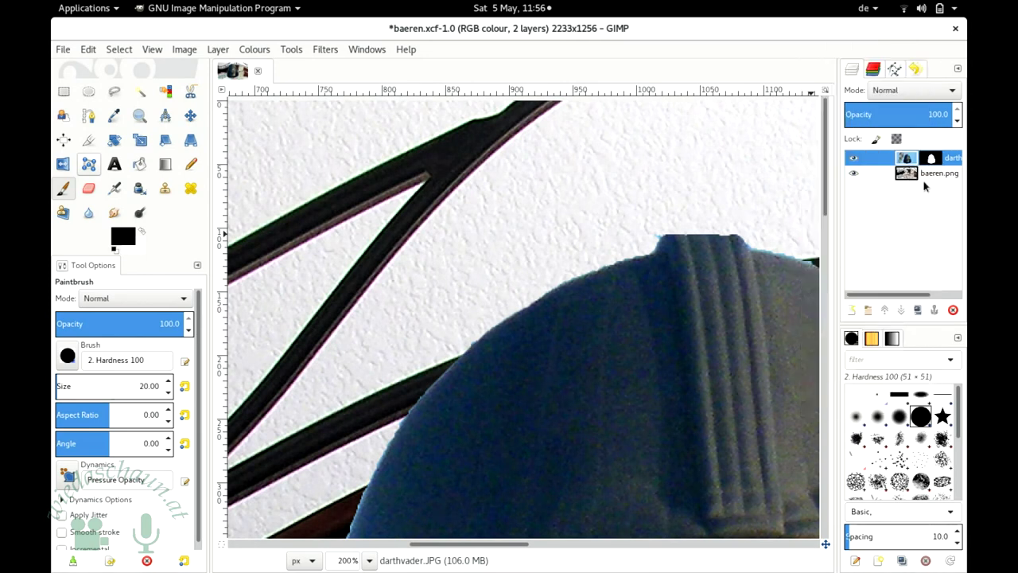
right_click(939, 161)
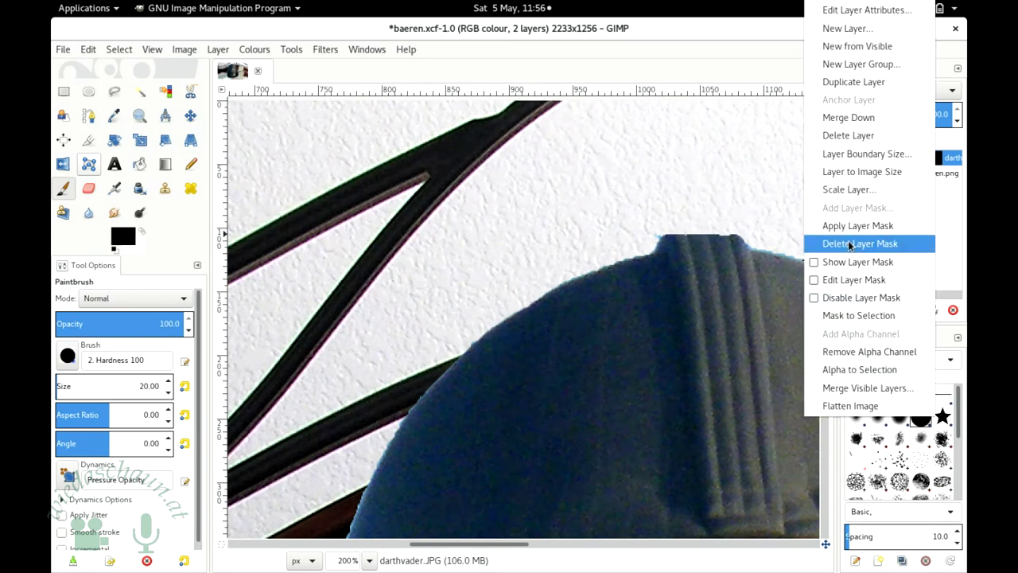
left_click(818, 280)
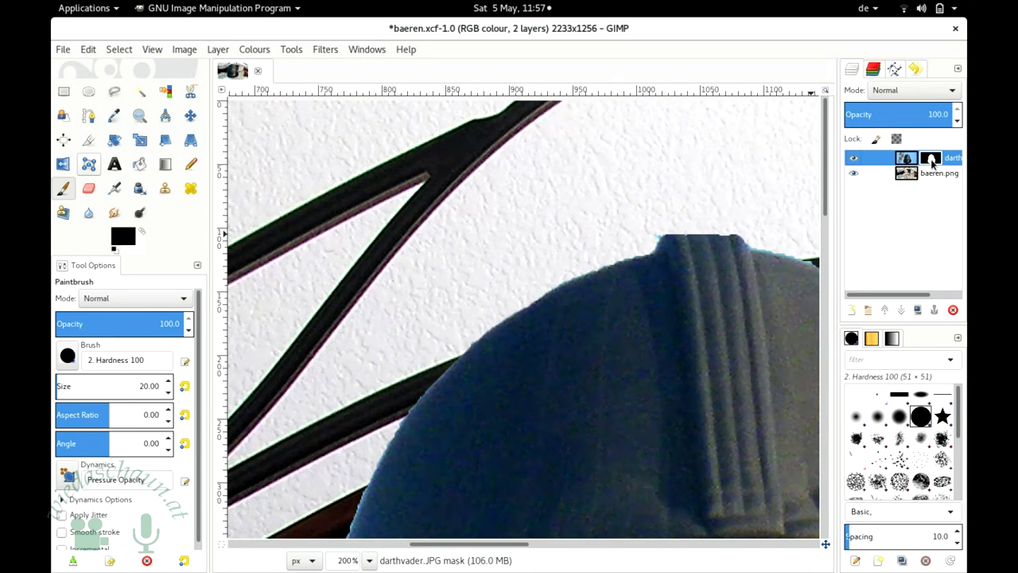
right_click(932, 163)
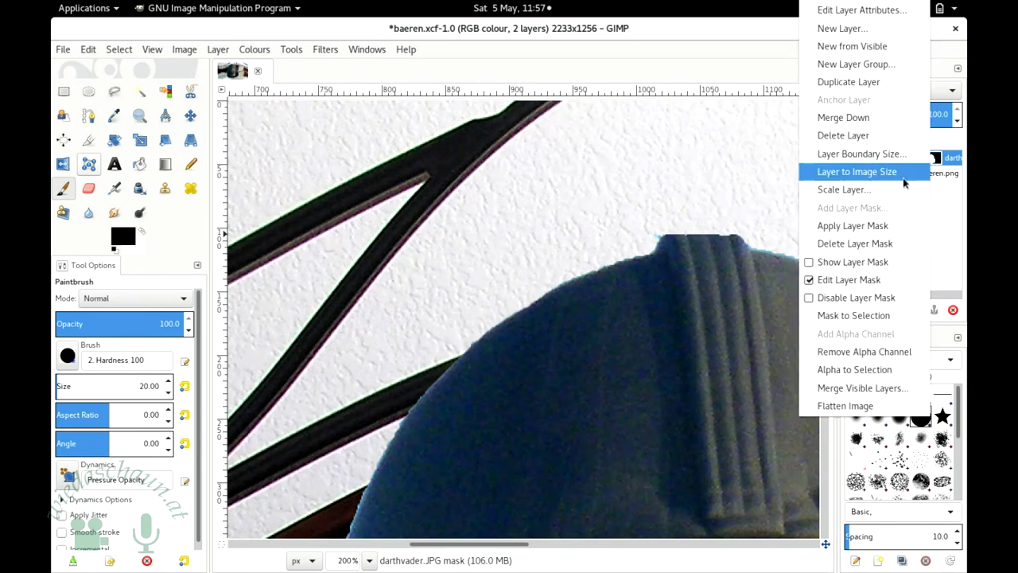
left_click(810, 263)
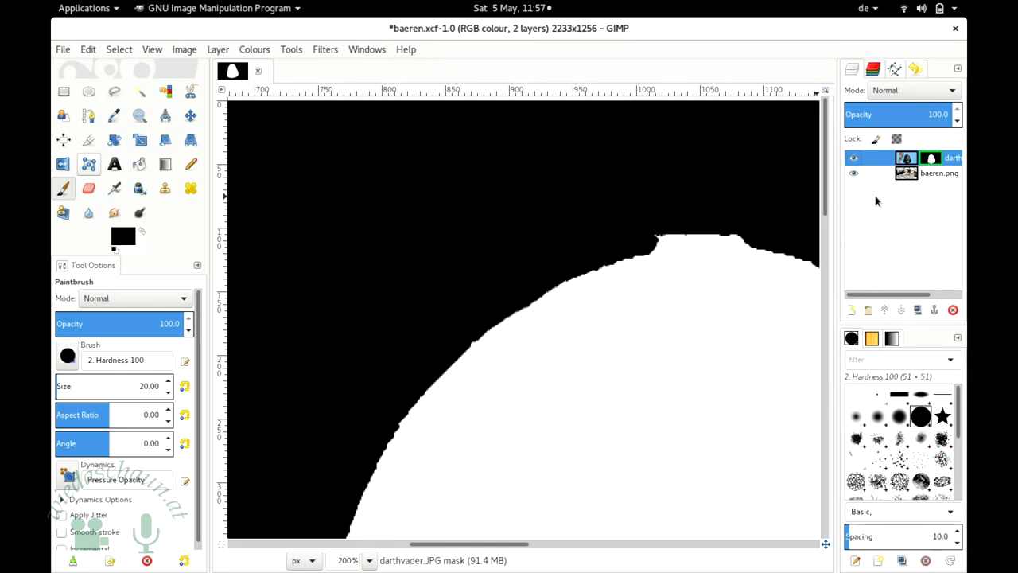
right_click(937, 162)
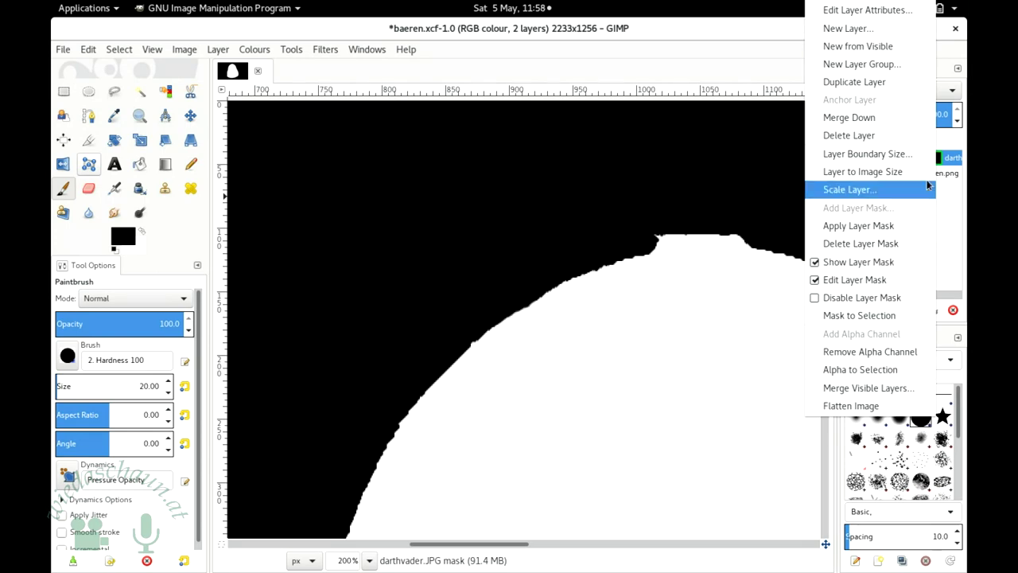
left_click(949, 162)
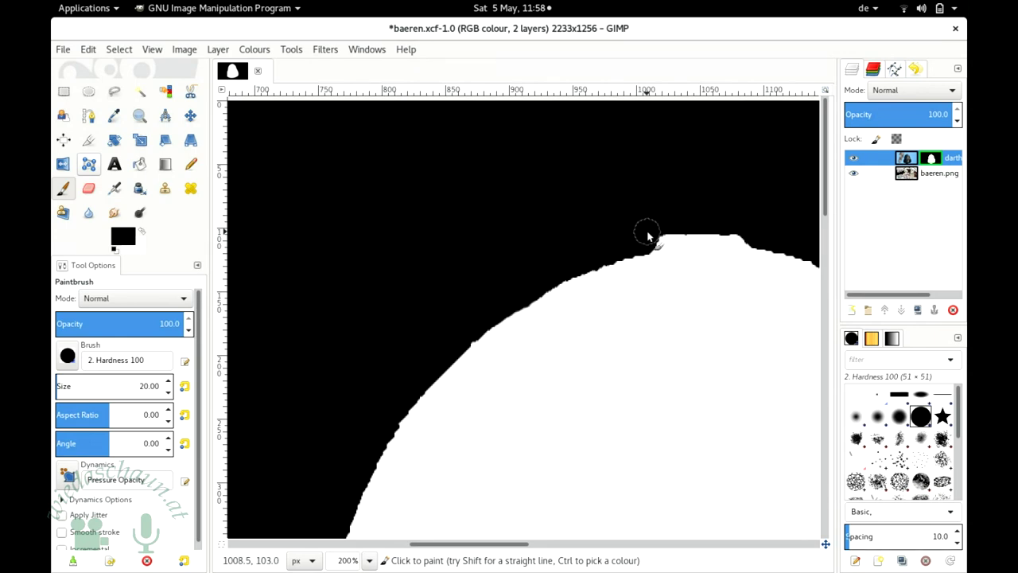
left_click(370, 561)
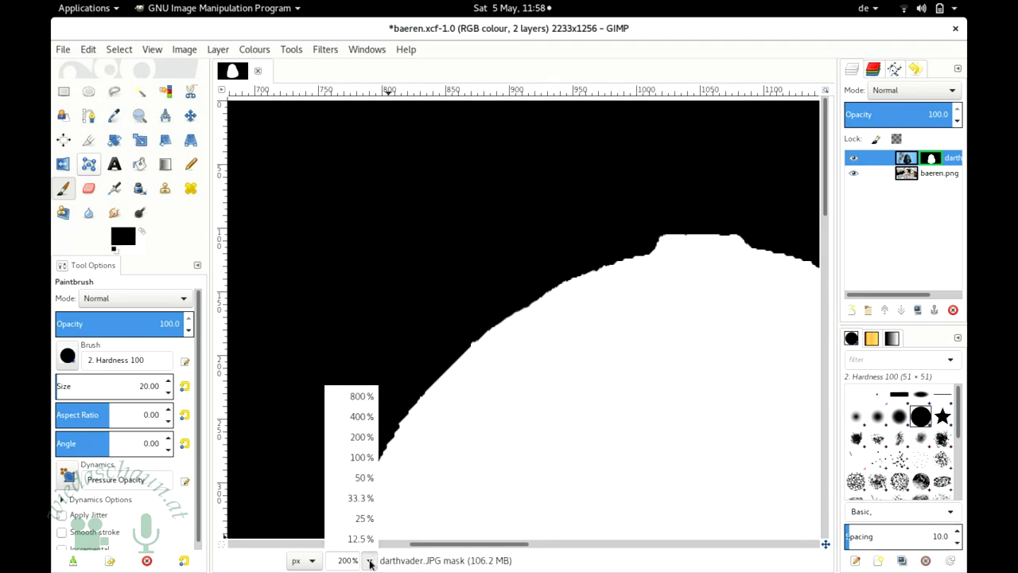
Step: Zoom to 50% to review the whole helmet mask, then turn off Show Layer Mask
left_click(360, 478)
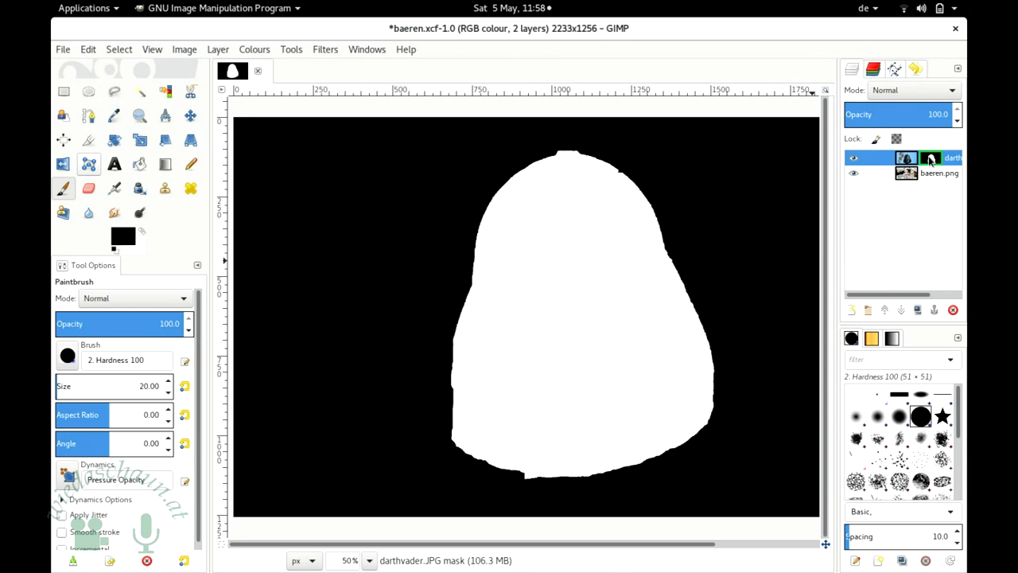
right_click(931, 159)
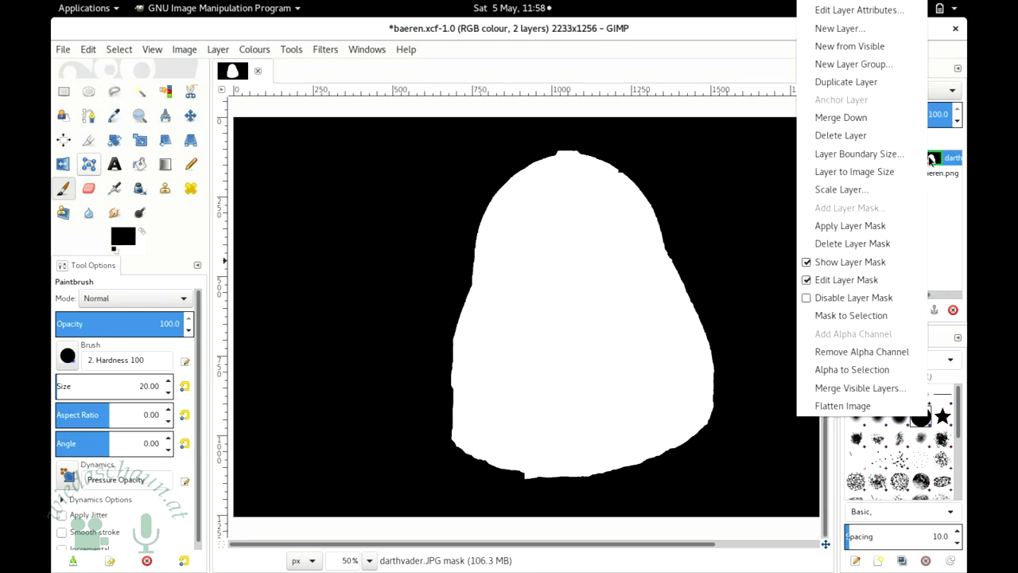
left_click(807, 263)
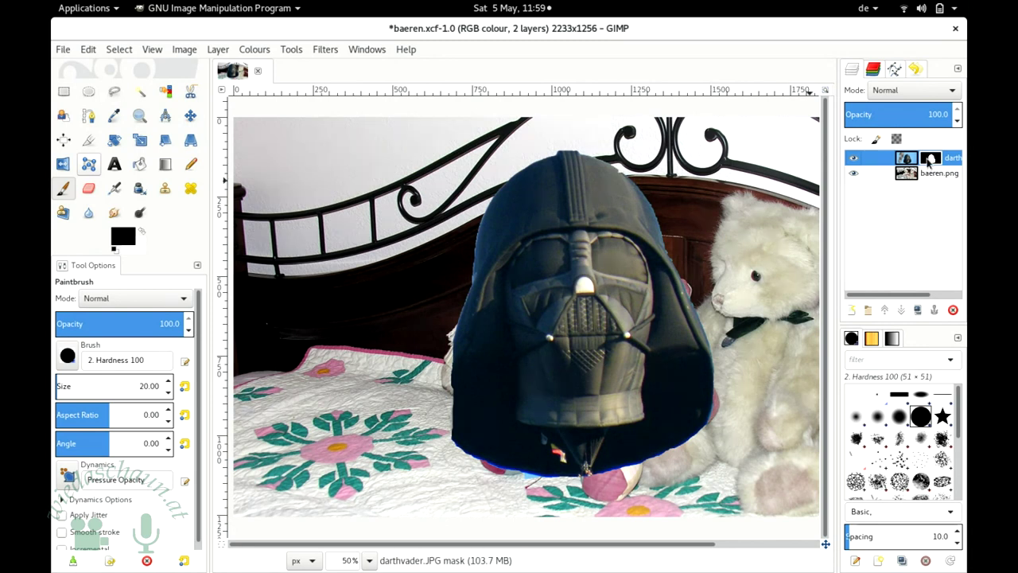
Step: Swap foreground and background colours, load the helmet mask as a selection, then clear it
left_click(144, 232)
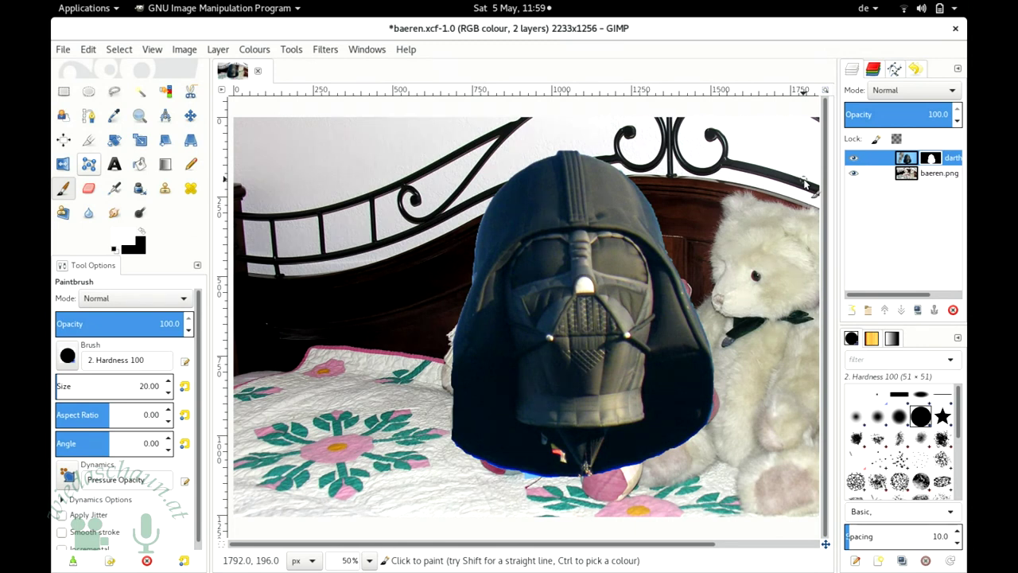
right_click(929, 163)
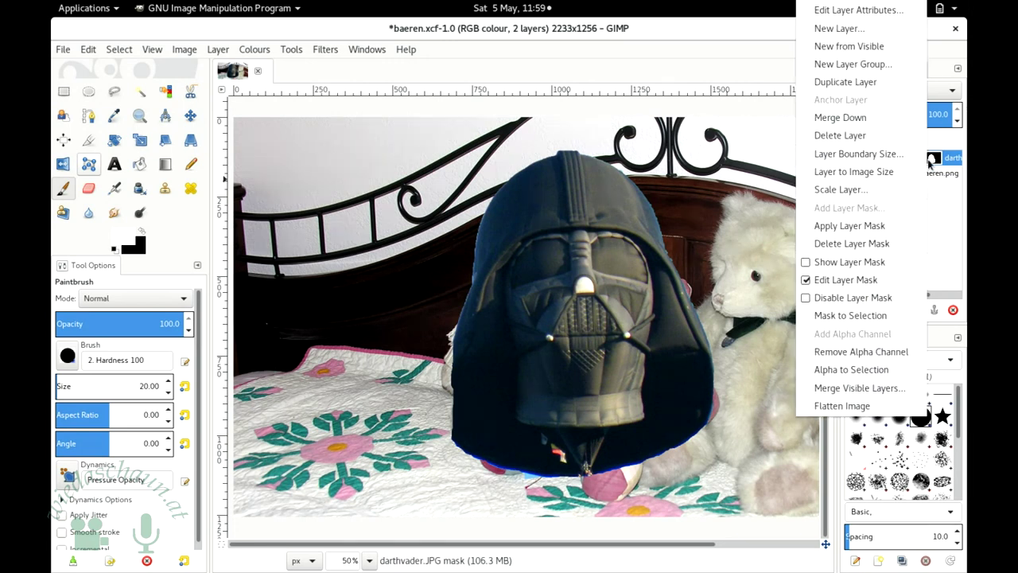
left_click(850, 316)
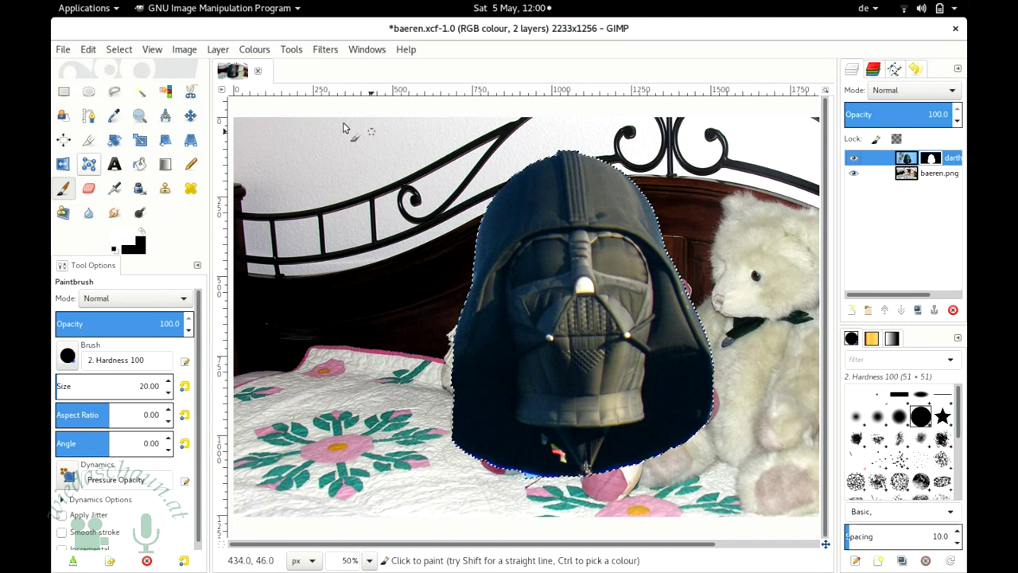
left_click(64, 92)
left_click(311, 199)
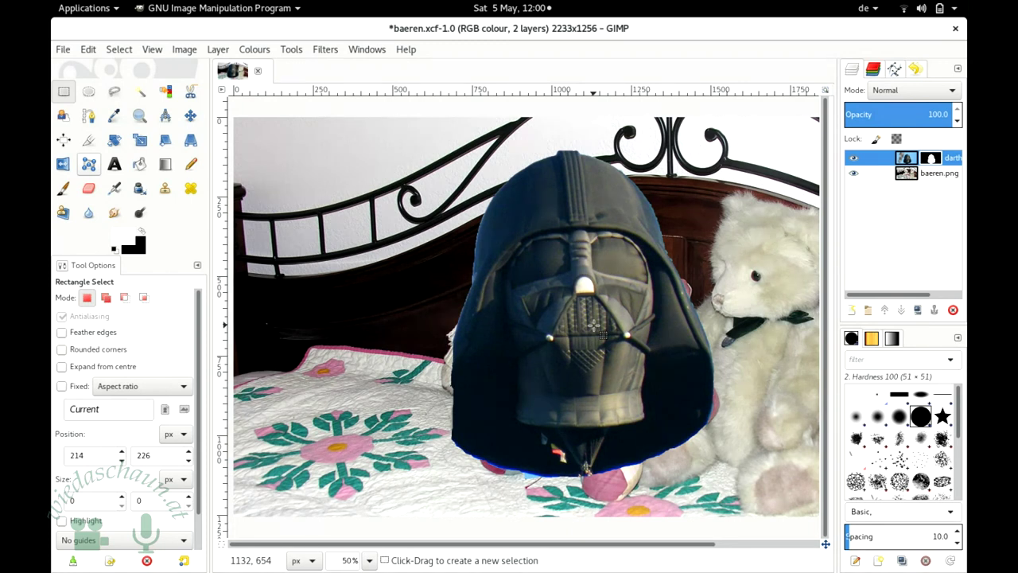
Step: At 33.3% zoom, apply the helmet's layer mask and toggle baeren.png visibility off and on
left_click(369, 560)
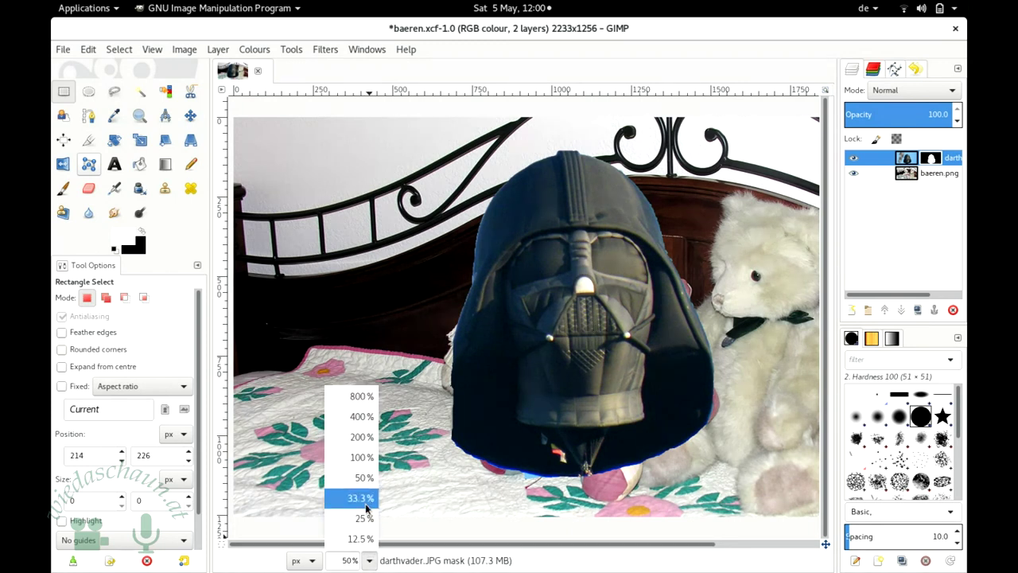
left_click(359, 498)
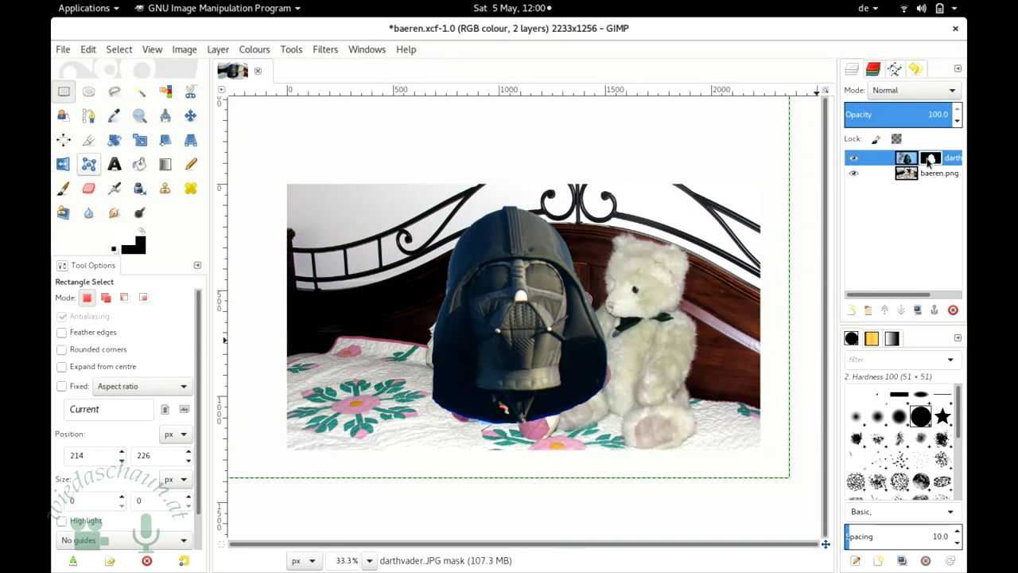
right_click(929, 159)
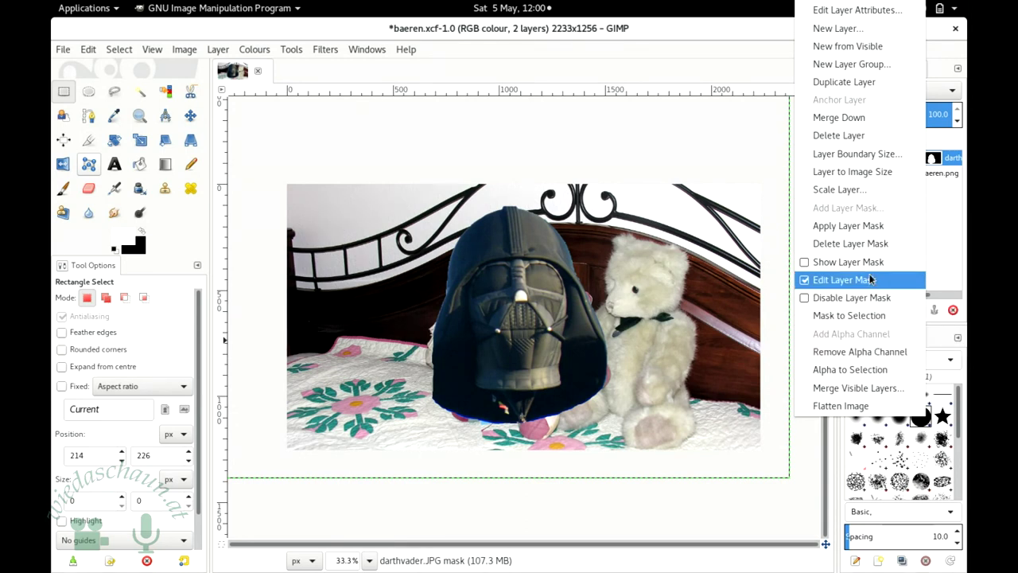
left_click(855, 228)
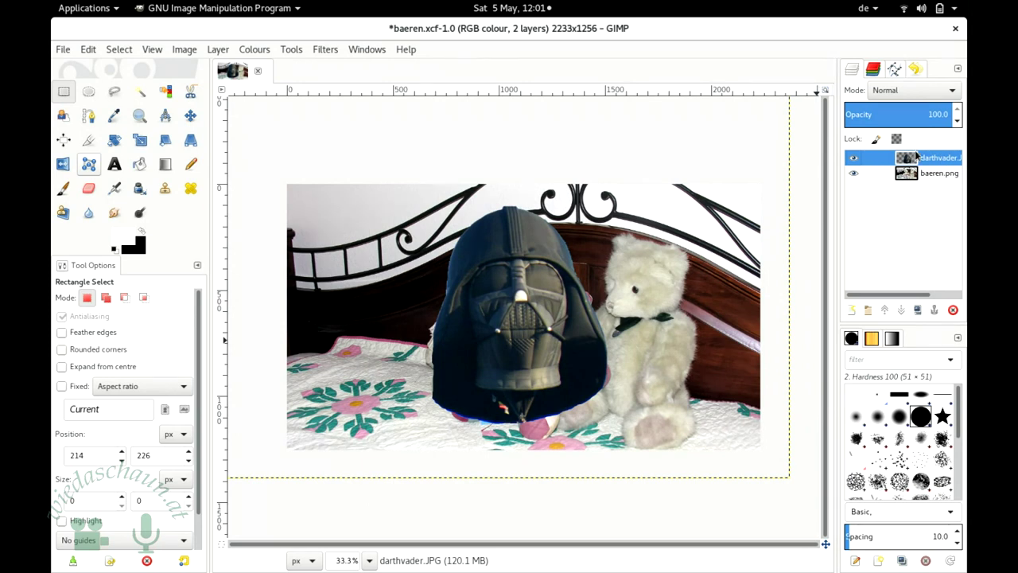
left_click(854, 173)
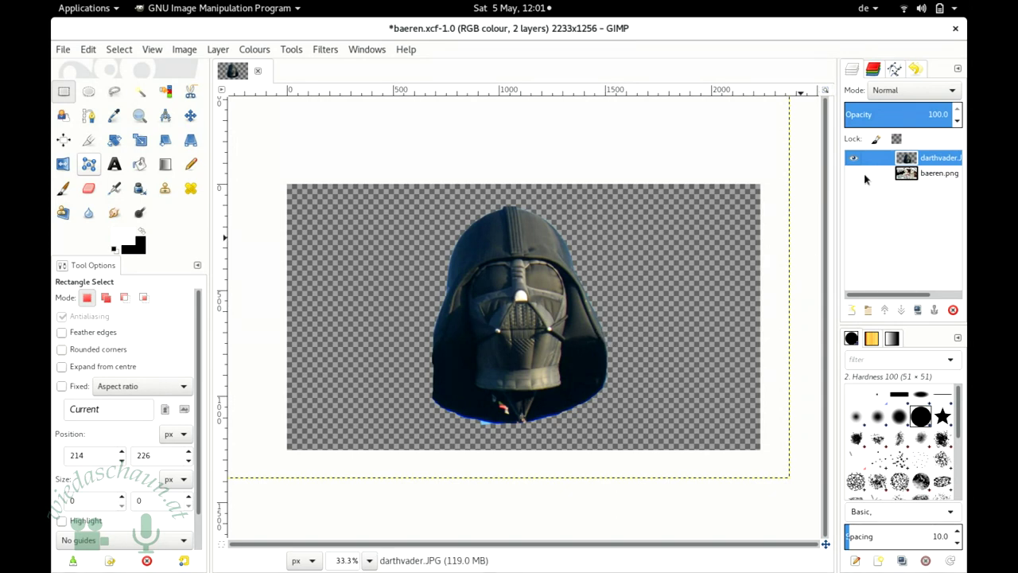
left_click(853, 174)
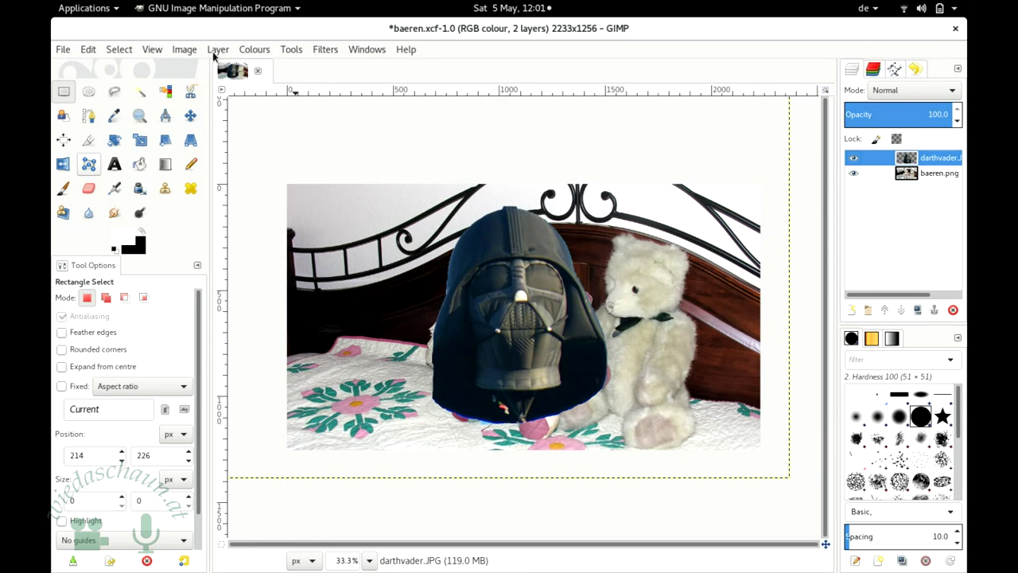
Step: Autocrop the darthvader layer so its boundary hugs the helmet
left_click(217, 50)
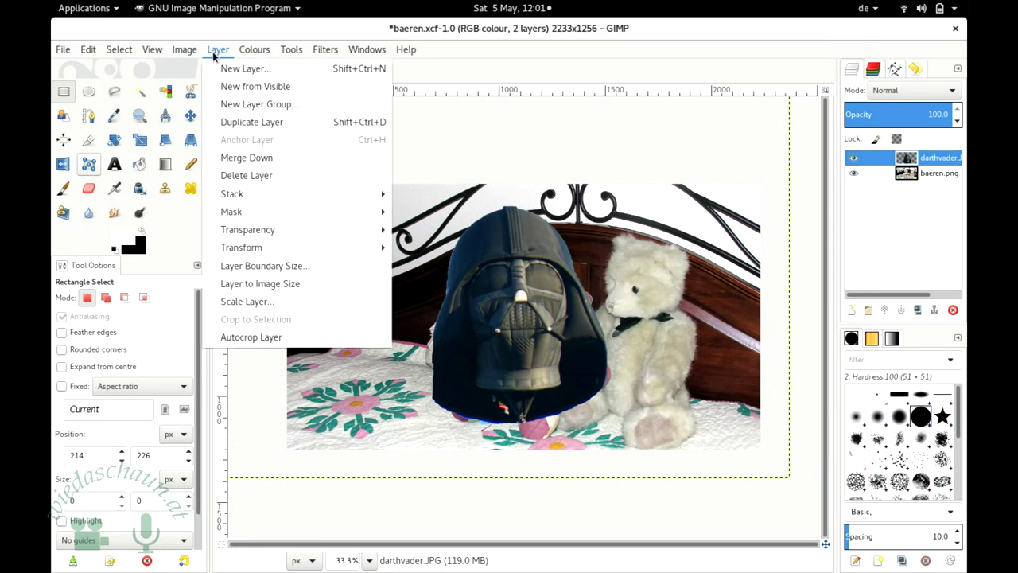
left_click(262, 341)
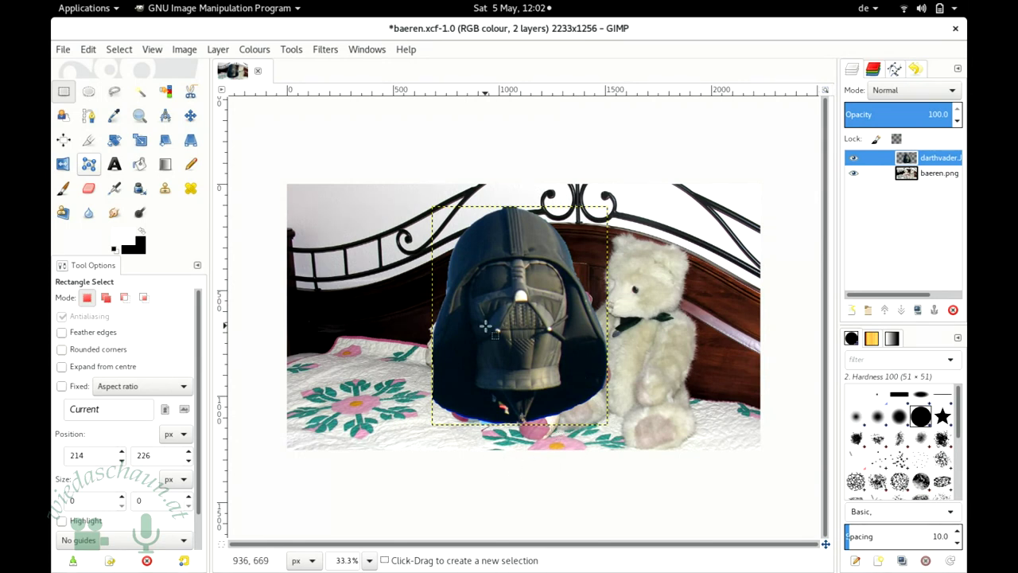
left_click(370, 560)
Step: Zoom to 200% on the helmet's lower edge against the quilt, with the Eraser active
left_click(362, 436)
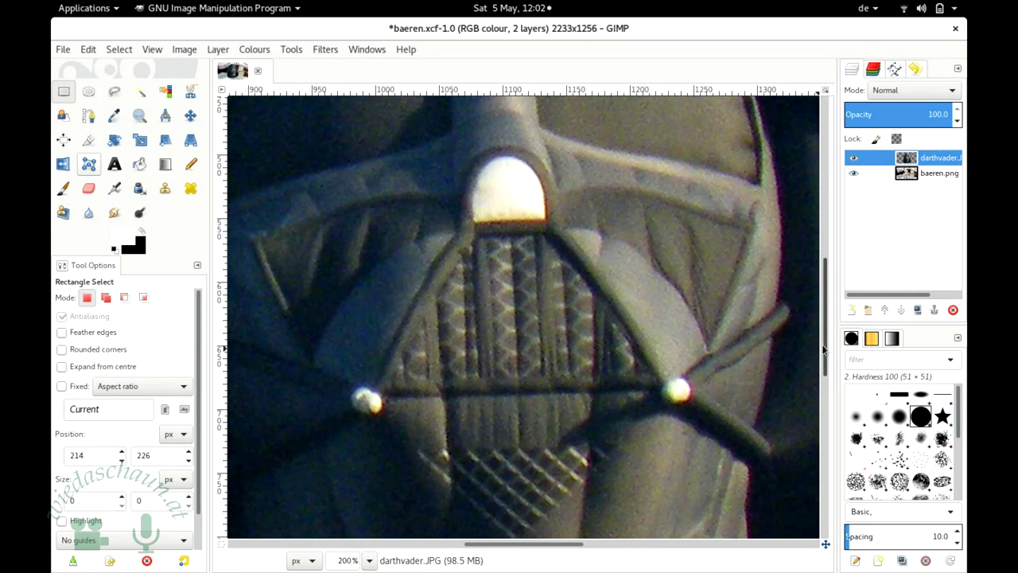
left_click_drag(824, 346, 822, 494)
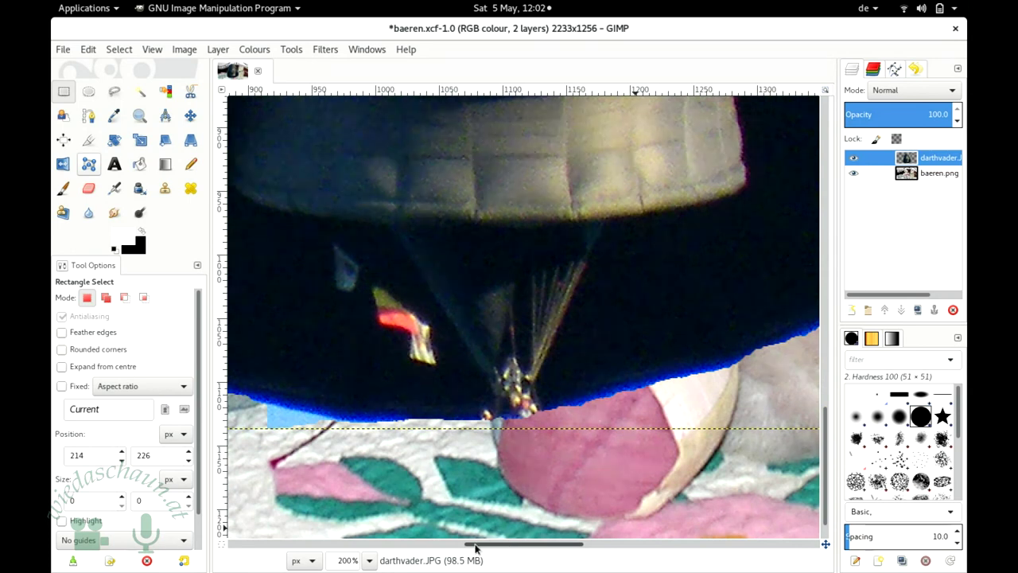
left_click_drag(493, 548, 454, 549)
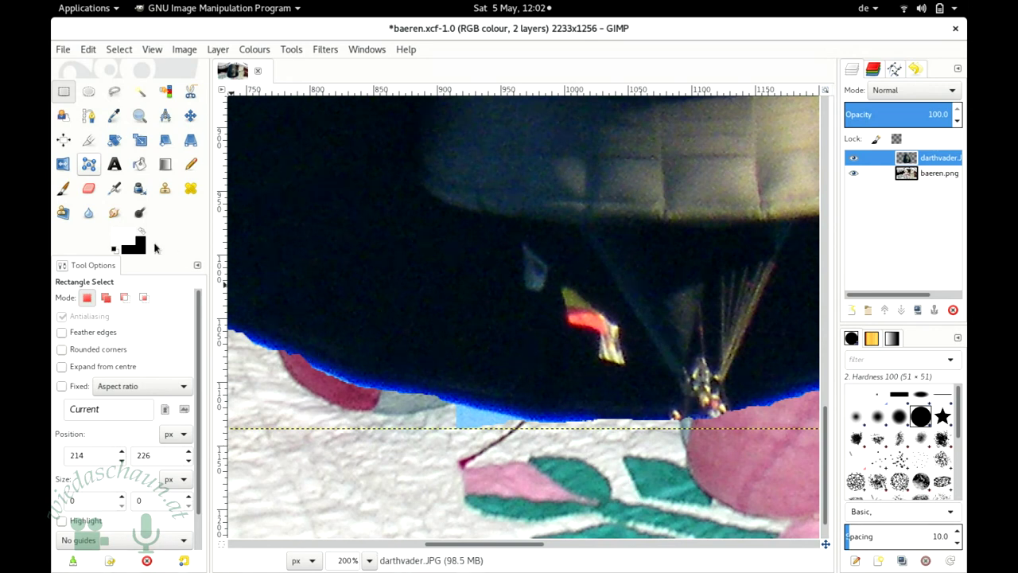
left_click(89, 190)
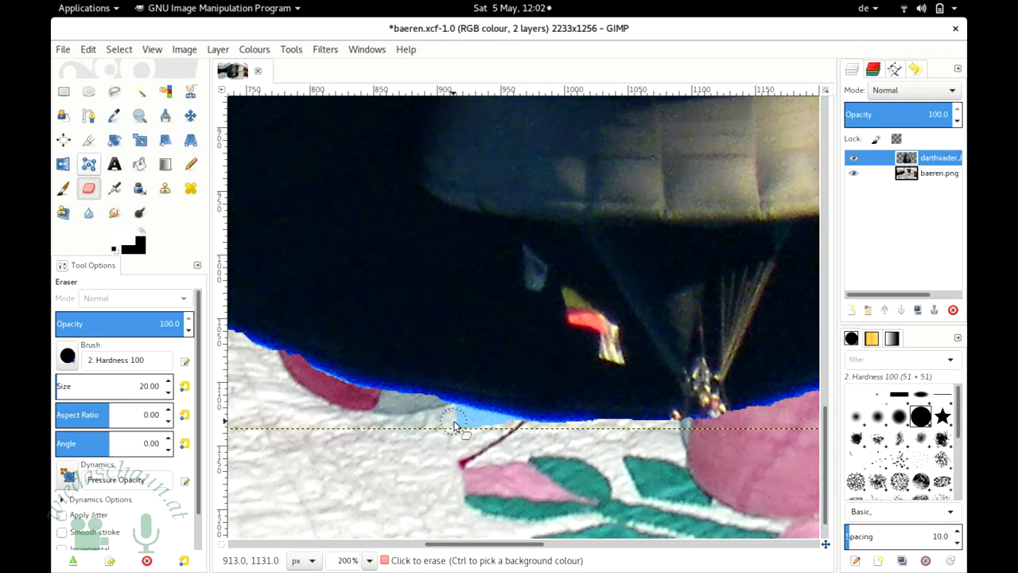
Step: Erase the light-blue strip along the helmet's bottom edge, from the red patch to the dark line
left_click_drag(455, 421, 509, 433)
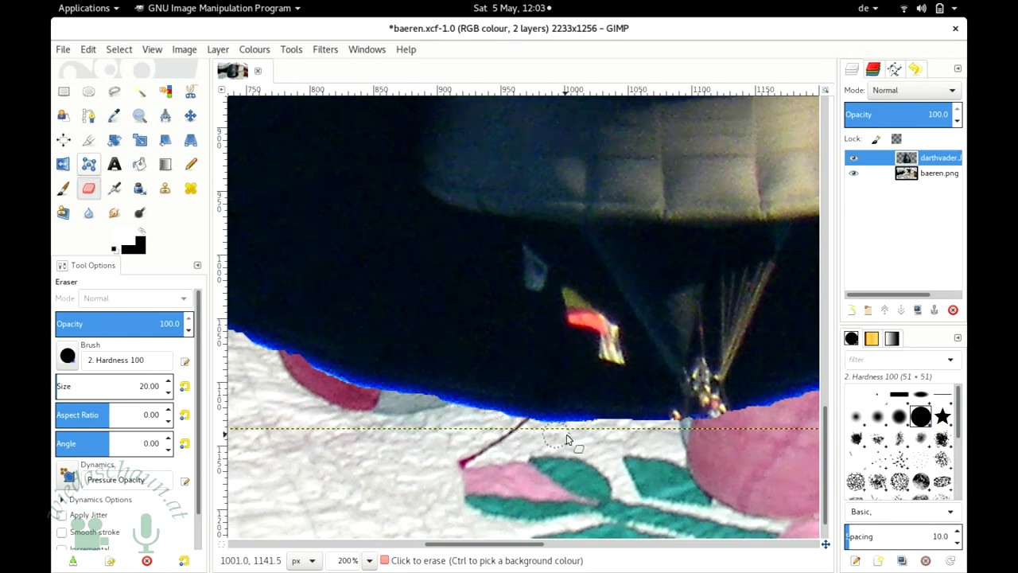
left_click_drag(509, 433, 551, 437)
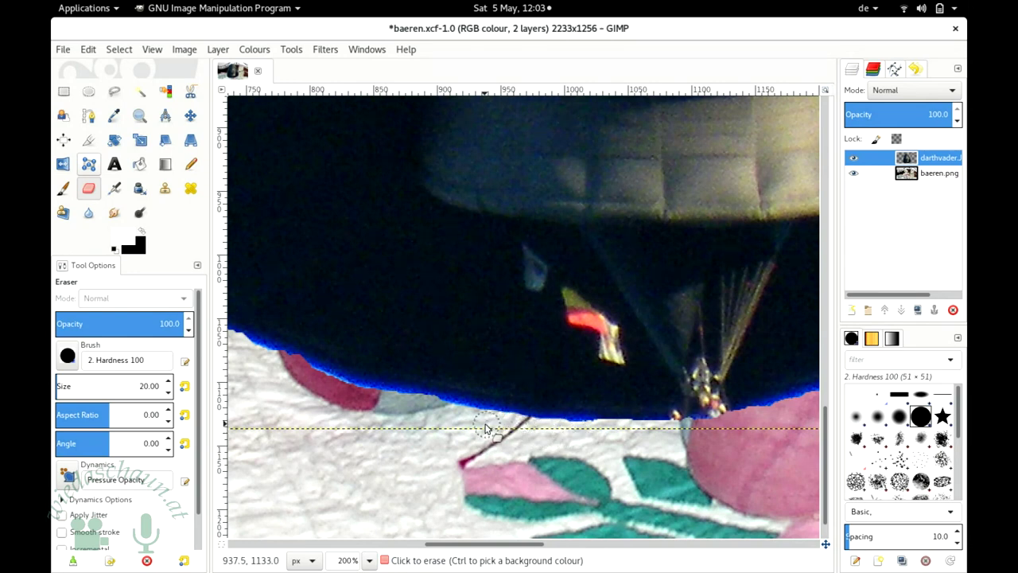
mouse_move(453, 412)
left_mouse_down()
mouse_move(680, 435)
mouse_move(422, 407)
left_mouse_up()
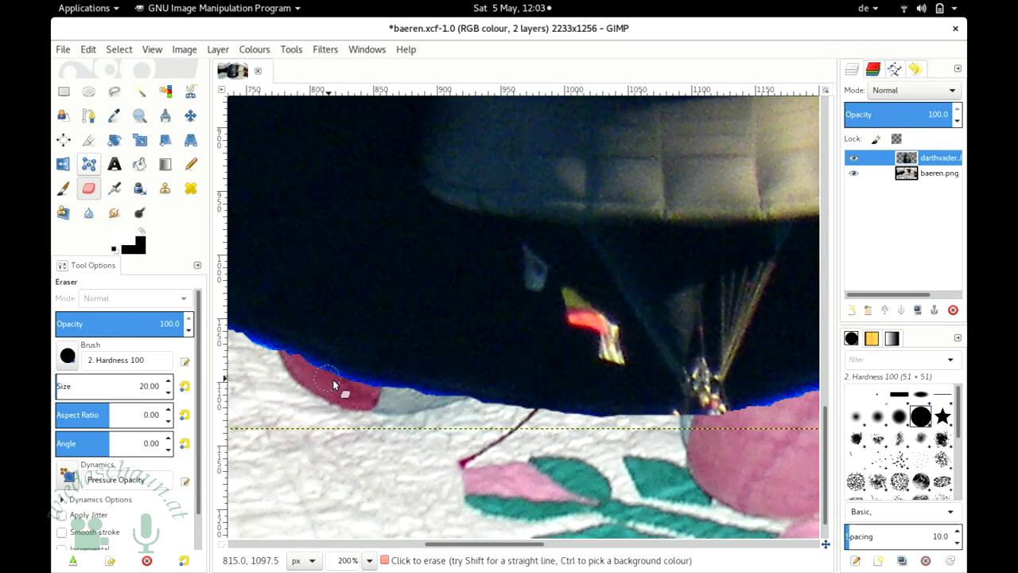
mouse_move(341, 390)
left_mouse_down()
mouse_move(506, 421)
mouse_move(509, 414)
left_mouse_up()
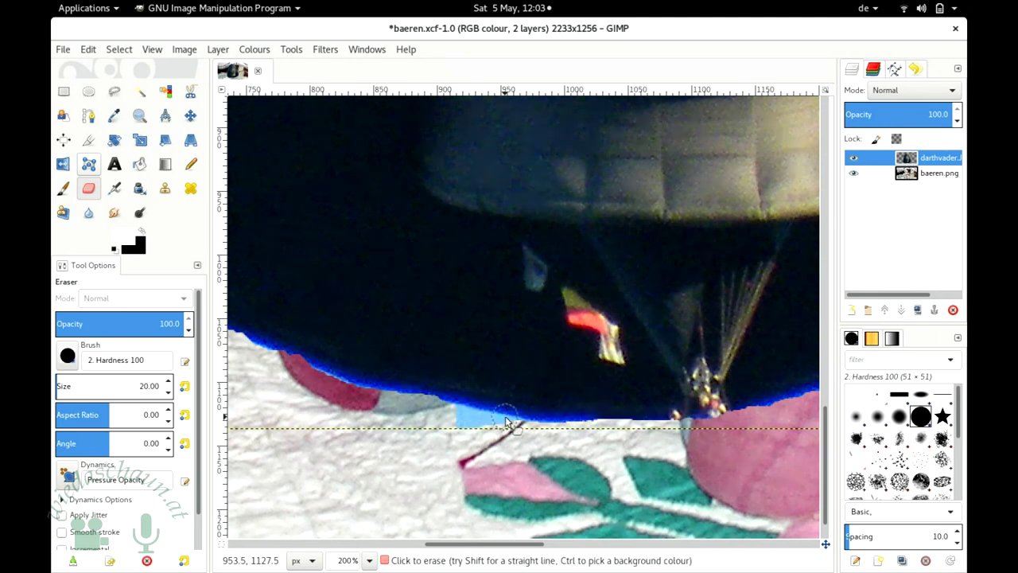
left_click(69, 356)
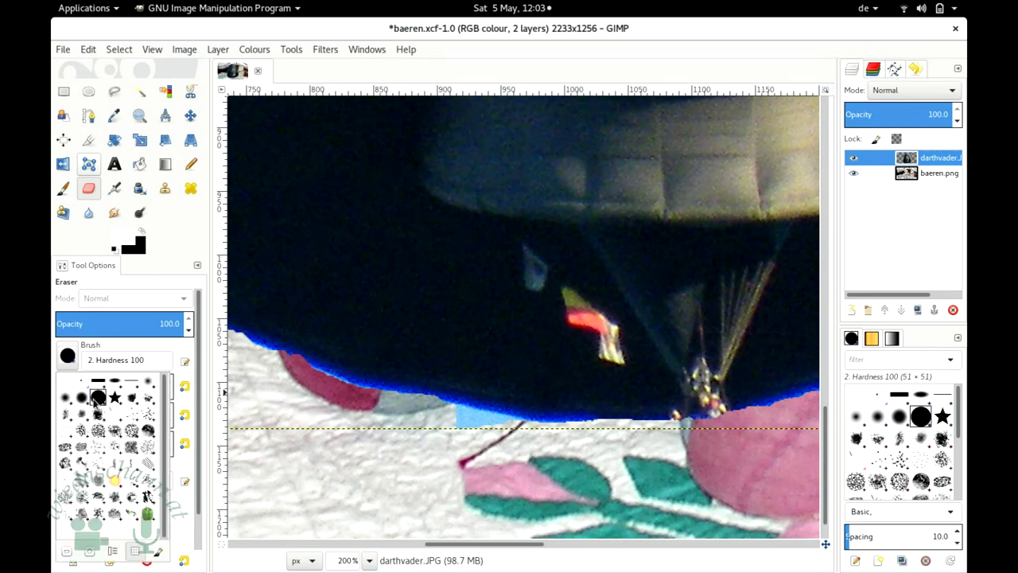
Step: Erase along the helmet's lower edge with the 2. Hardness 025 brush, then undo the strokes
left_click(149, 387)
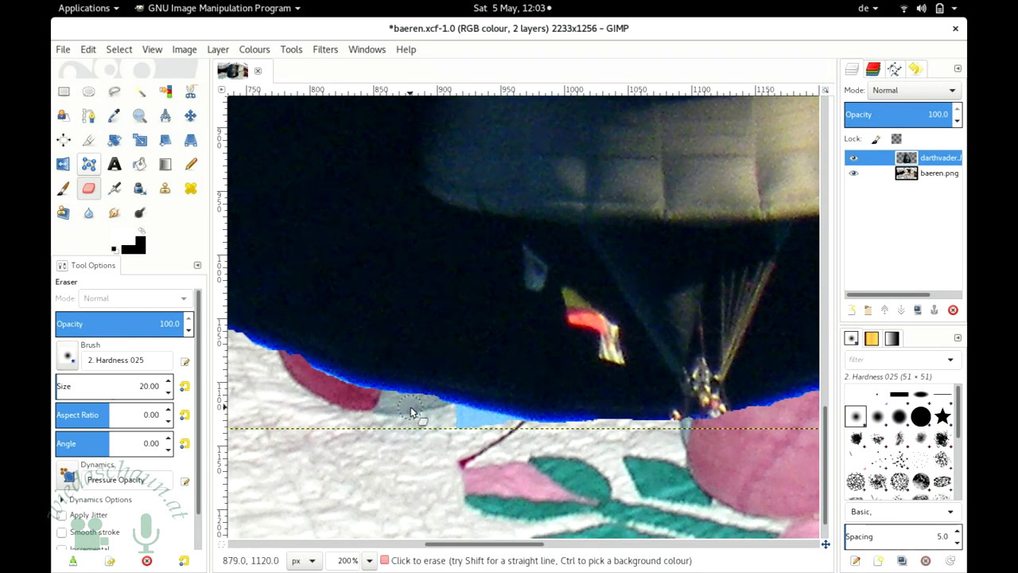
mouse_move(423, 391)
left_mouse_down()
mouse_move(436, 314)
mouse_move(477, 309)
mouse_move(468, 359)
mouse_move(494, 378)
mouse_move(486, 395)
mouse_move(587, 437)
left_mouse_up()
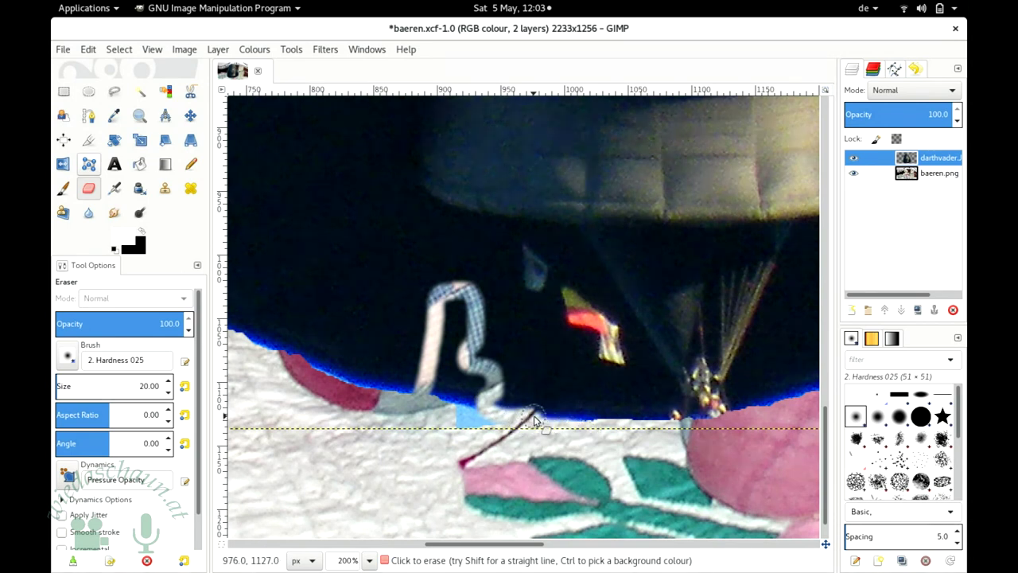
left_click_drag(557, 424, 679, 428)
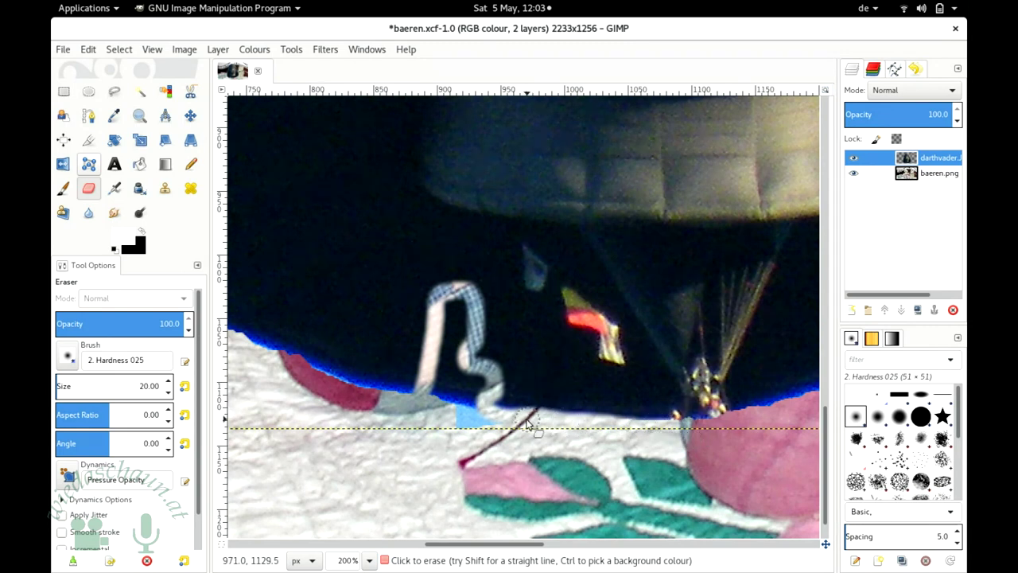
left_click_drag(505, 415, 438, 407)
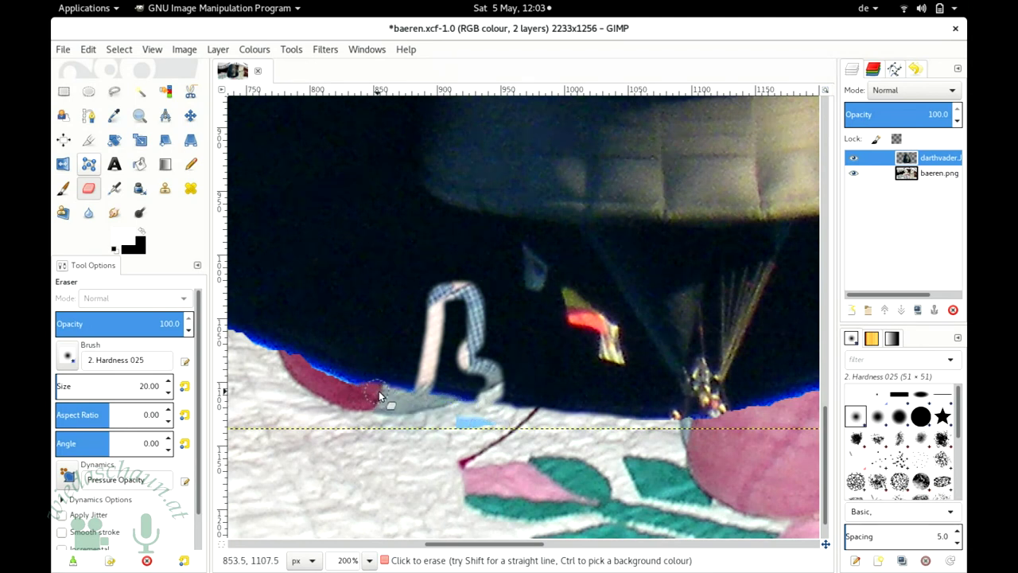
left_click_drag(403, 391, 336, 377)
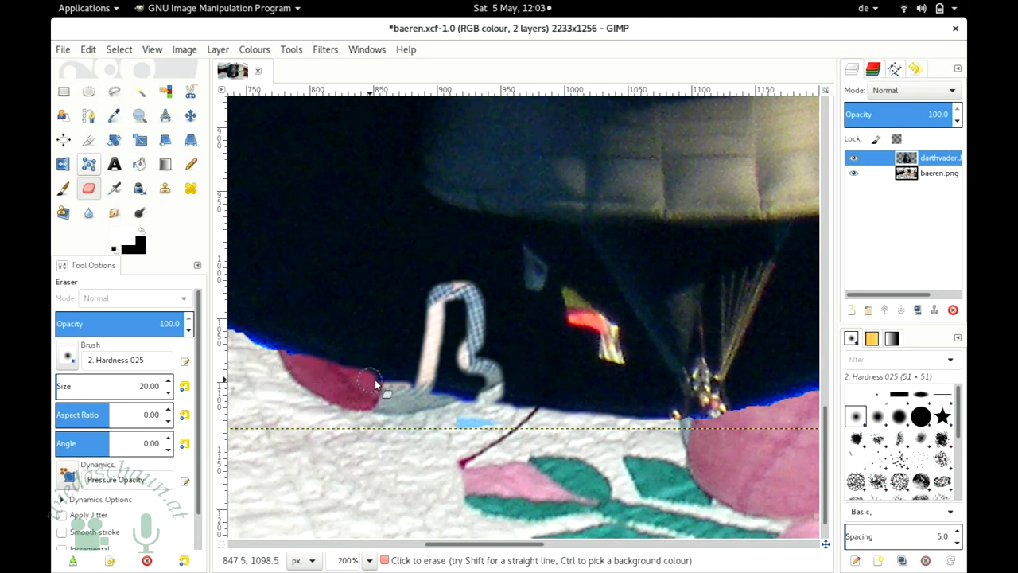
left_click_drag(437, 395, 495, 410)
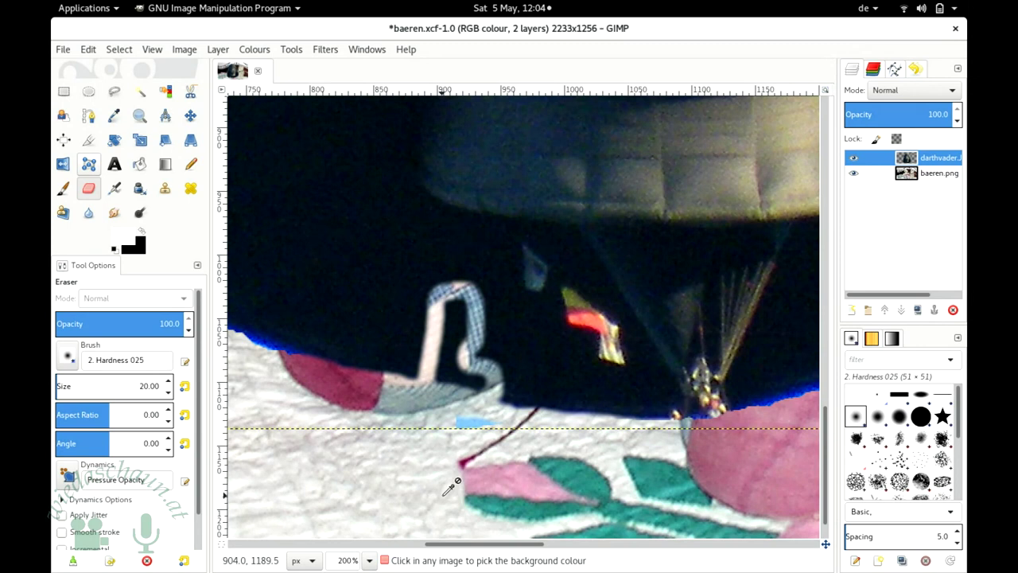
key("ctrl+z")
key("ctrl+z")
key("ctrl+z")
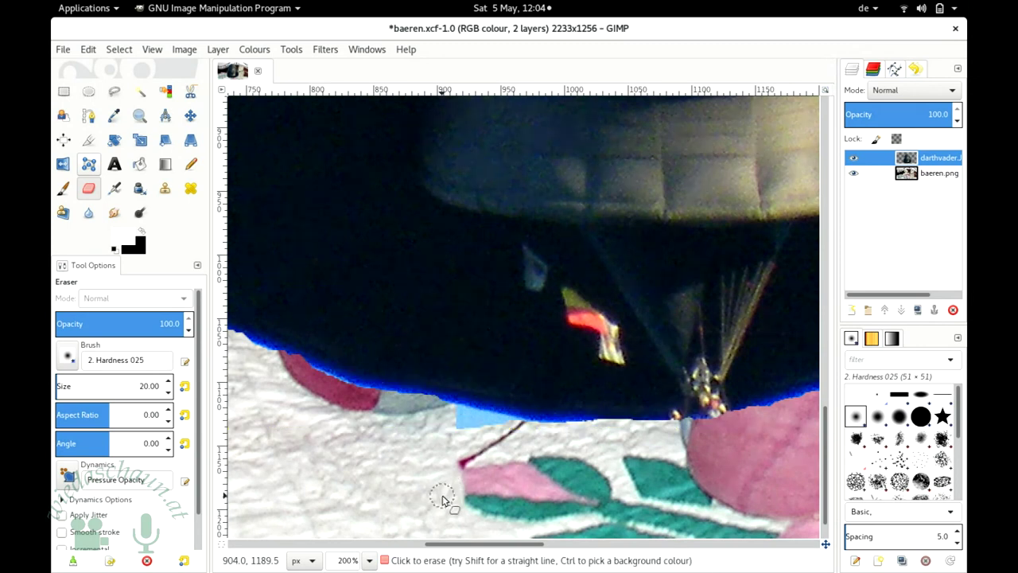
left_click(369, 560)
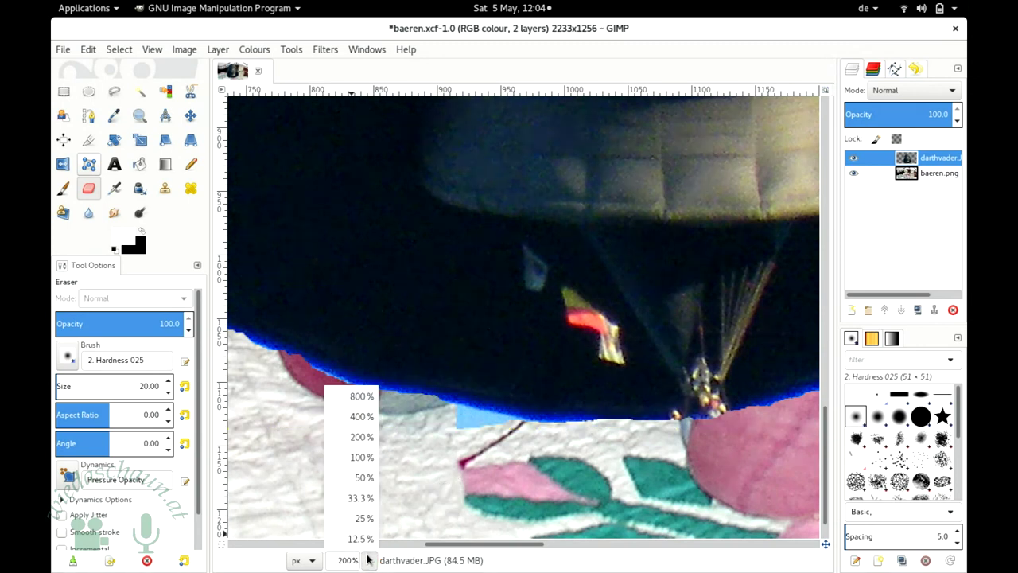
Step: At 33.3% zoom, Fuzzy Select the transparent area around the helmet on the darthvader layer
left_click(360, 498)
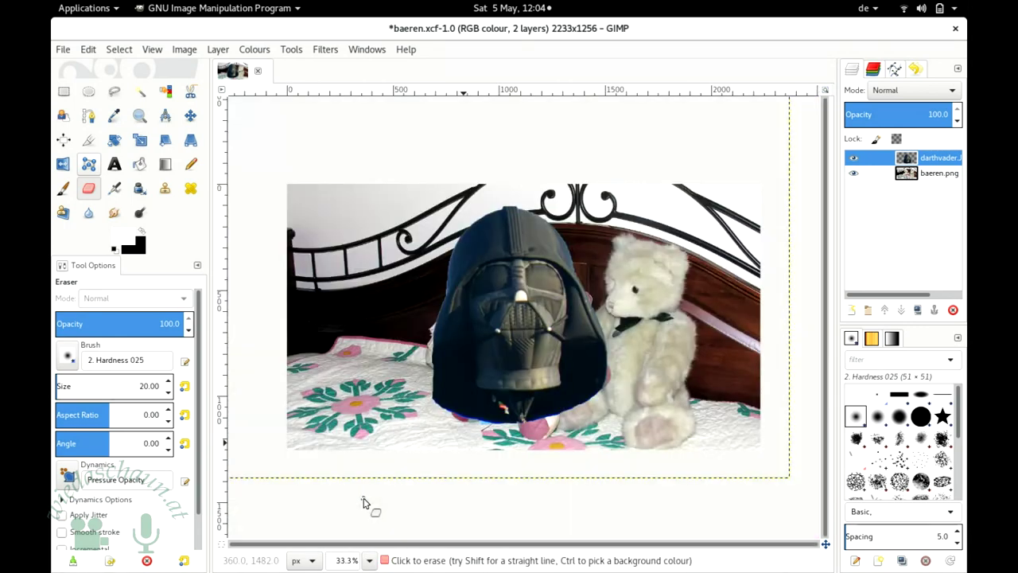
left_click(140, 90)
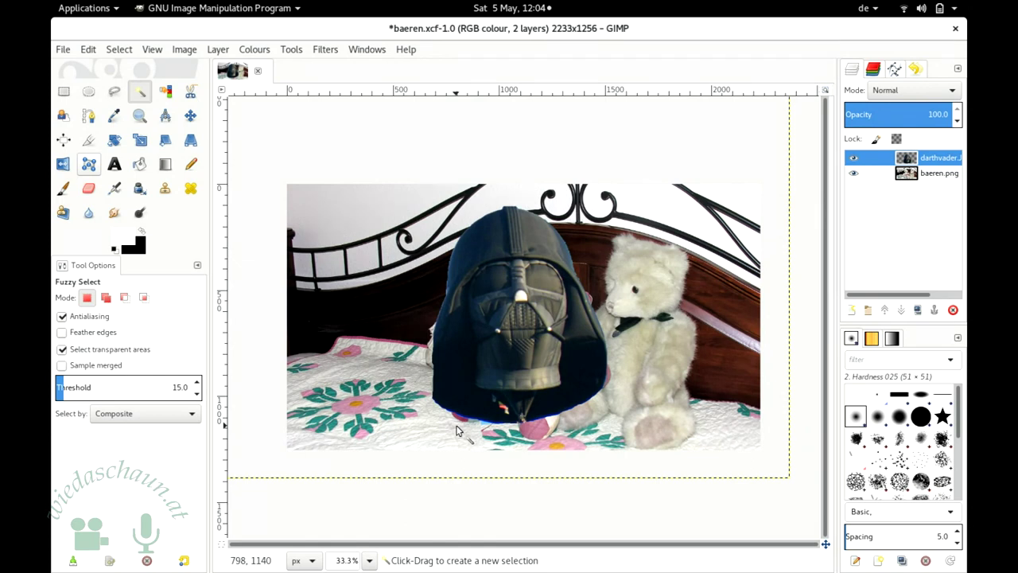
left_click(404, 276)
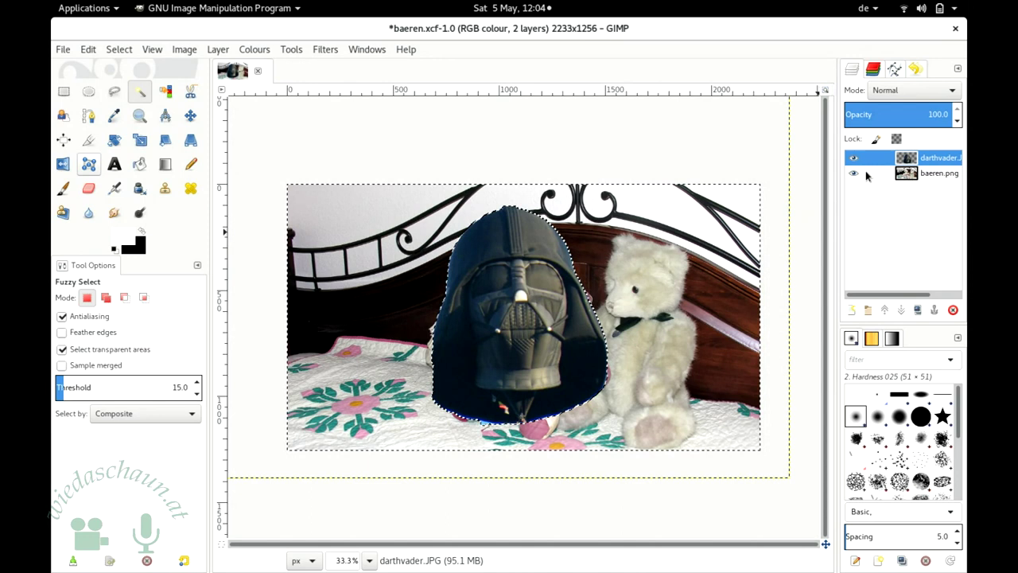
mouse_move(872, 174)
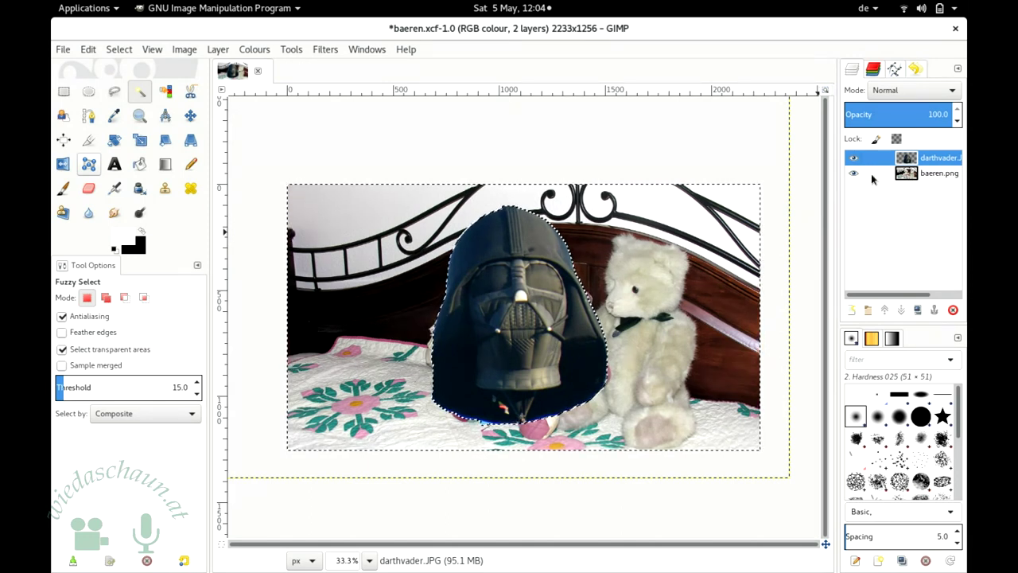
left_click(914, 175)
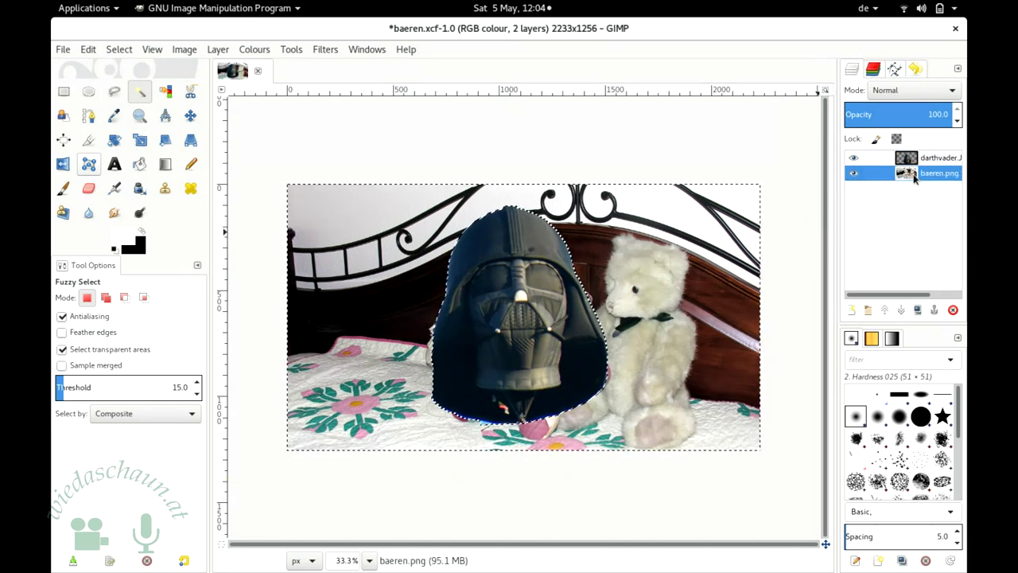
left_click(405, 299)
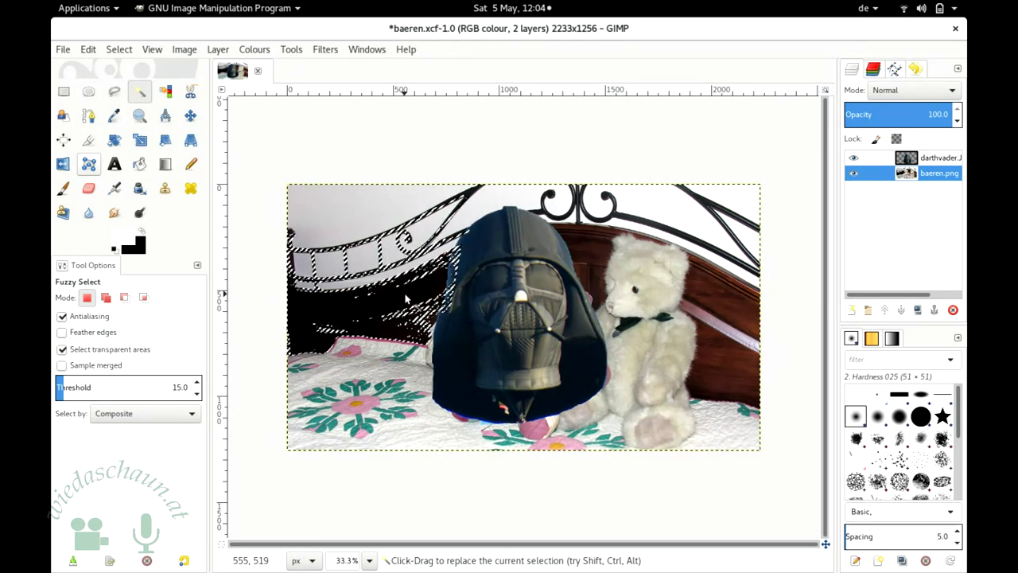
left_click(654, 278)
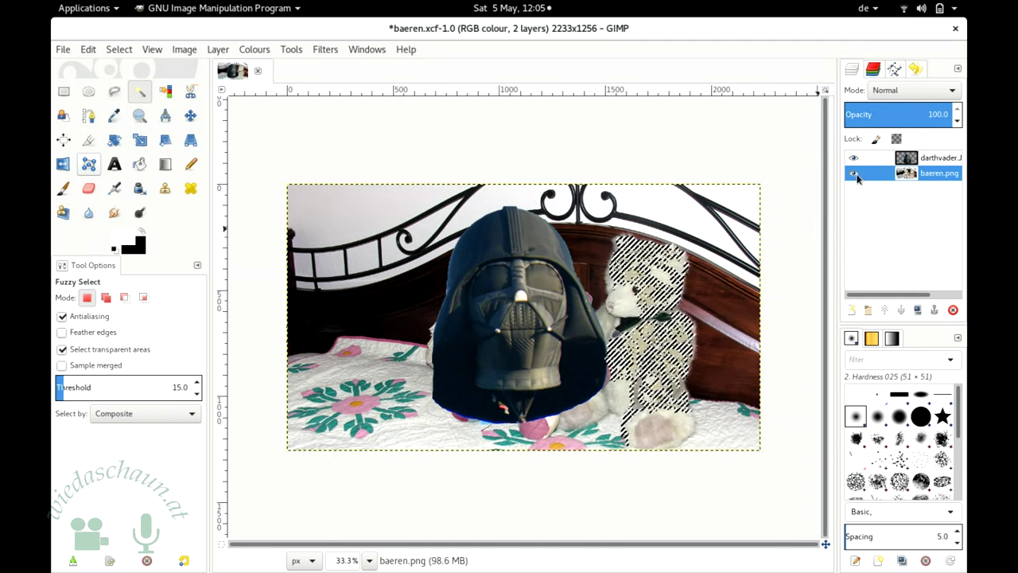
left_click(923, 161)
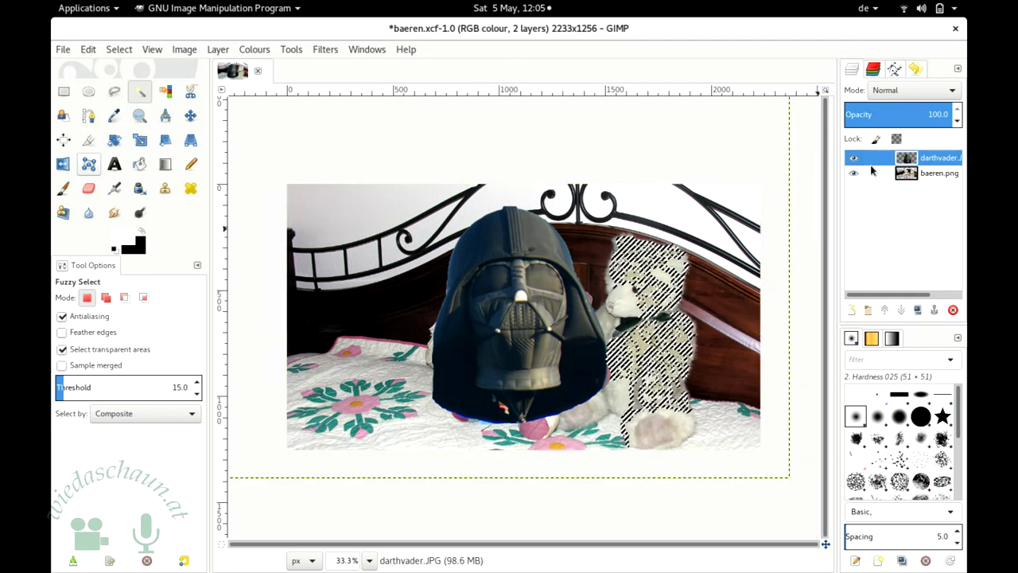
left_click(655, 327)
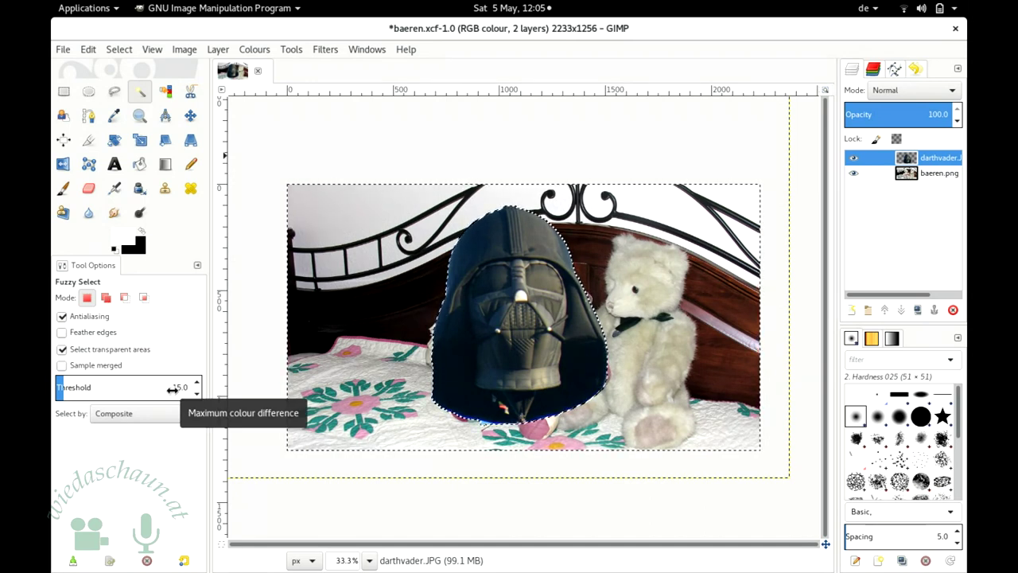
Step: Try Fuzzy Select thresholds of about 194.5 and 166 on the helmet
left_click(157, 388)
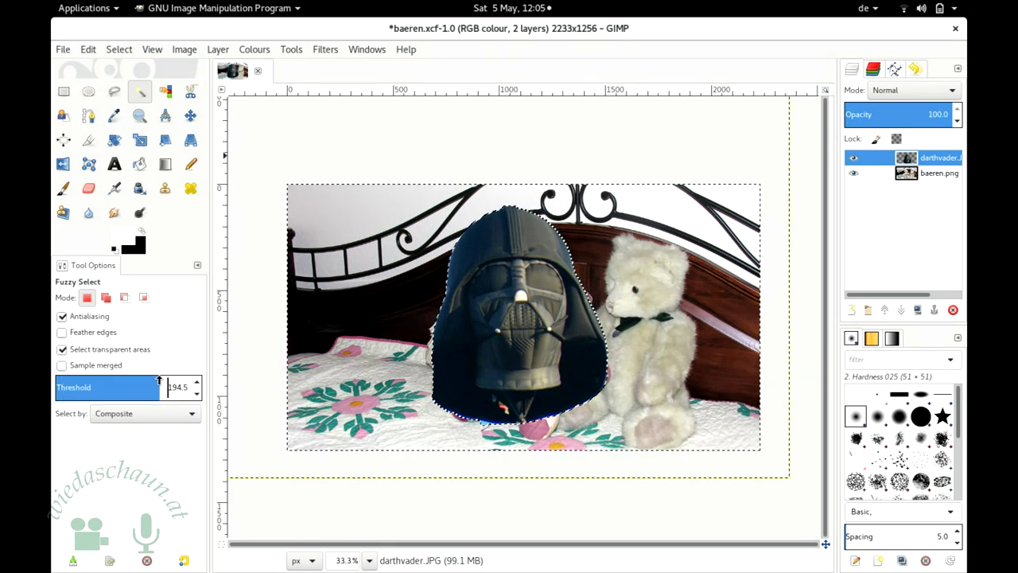
left_click_drag(163, 387, 183, 387)
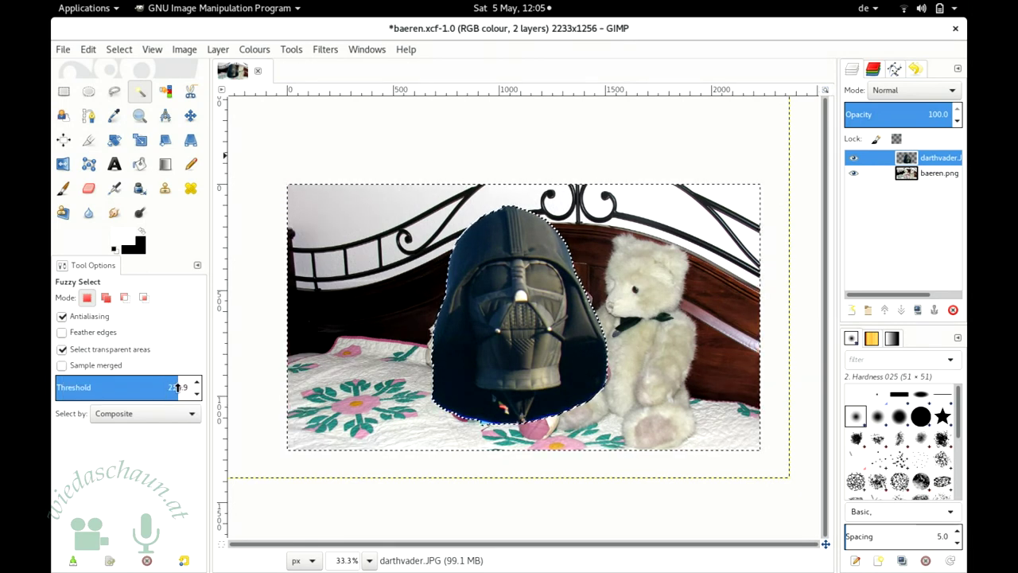
left_click(387, 317)
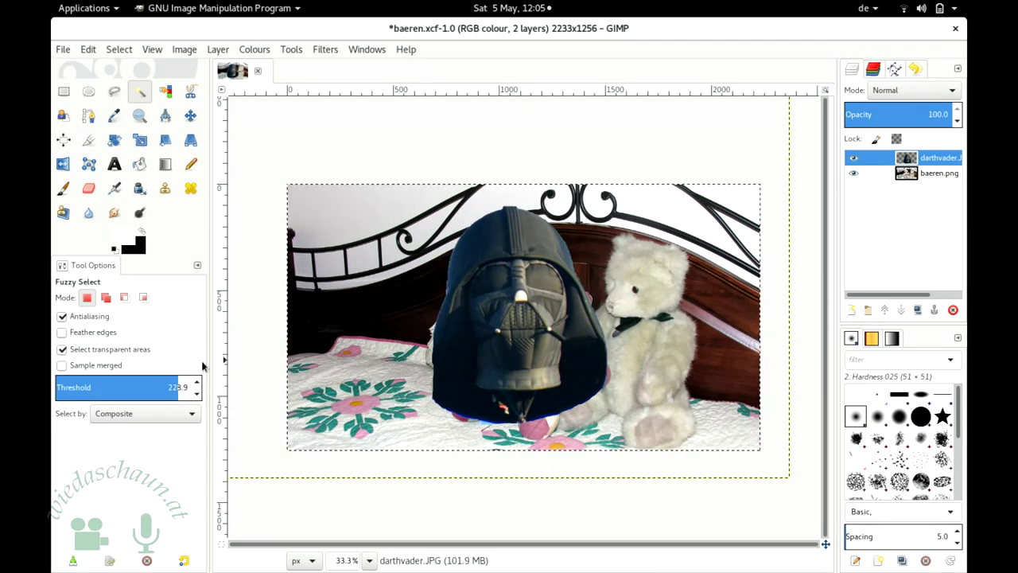
left_click(145, 386)
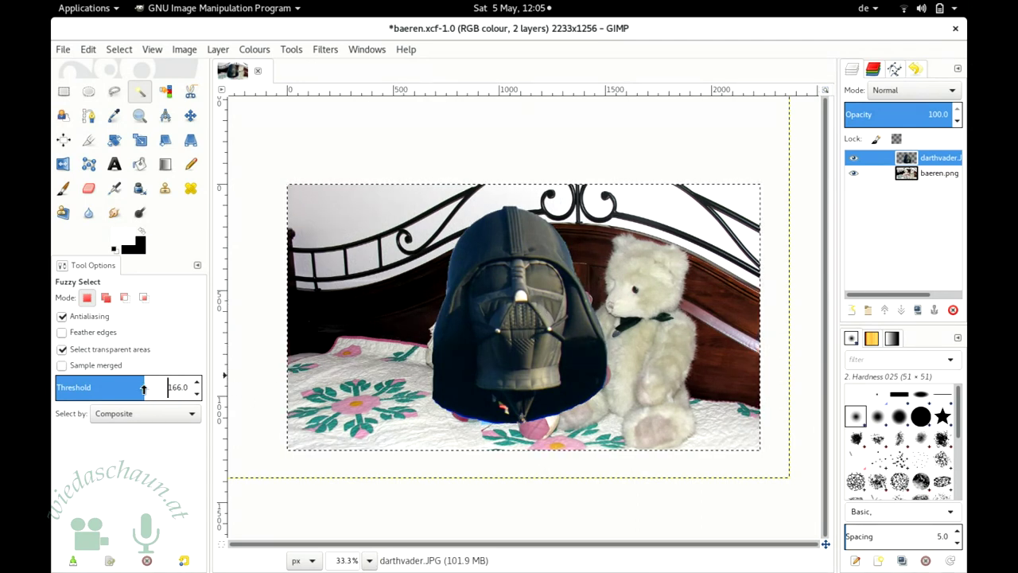
left_click(407, 312)
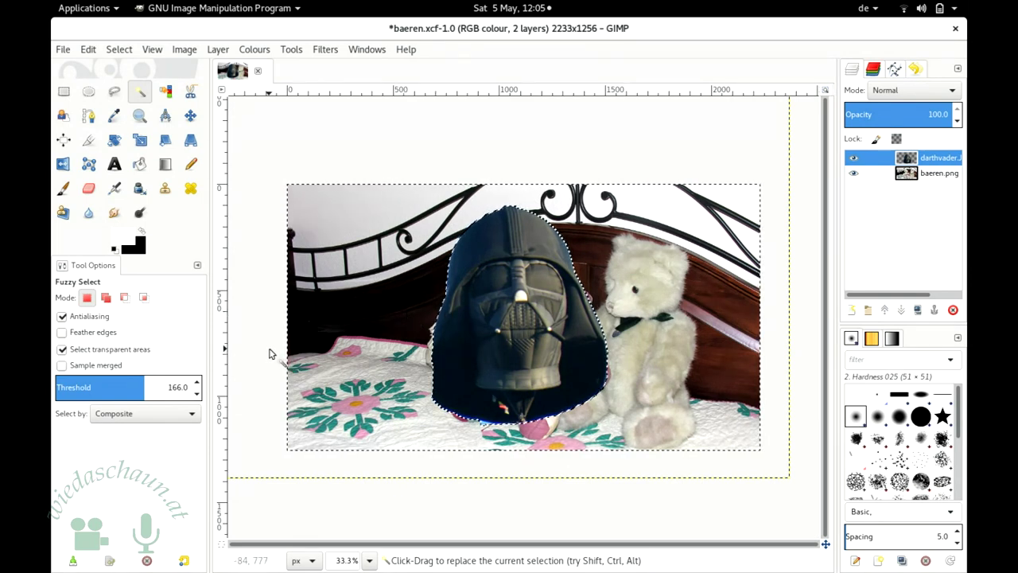
Step: Try thresholds 204 and 193.3, then select a small helmet patch at threshold 26.1
left_click(154, 388)
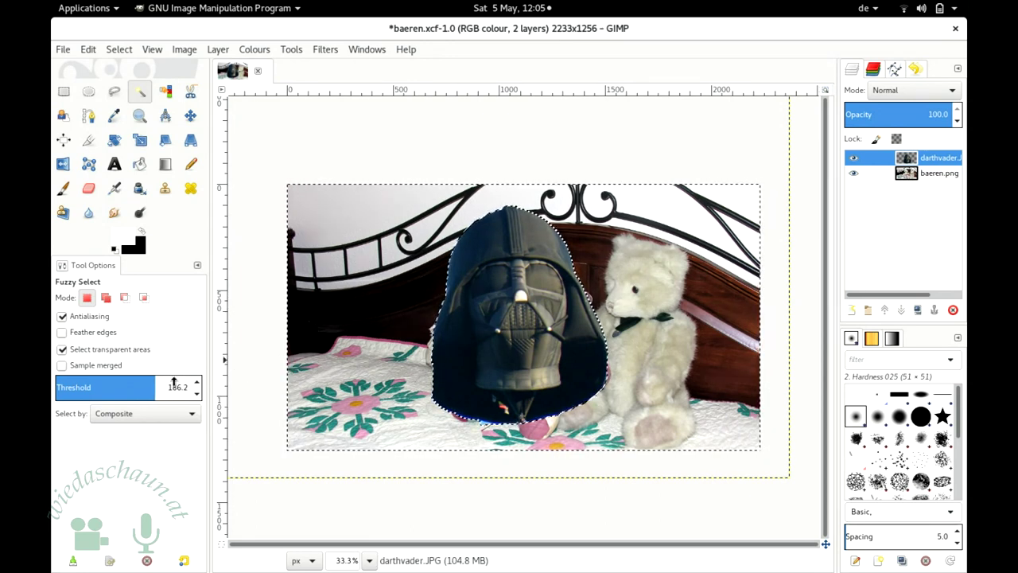
left_click_drag(163, 387, 172, 387)
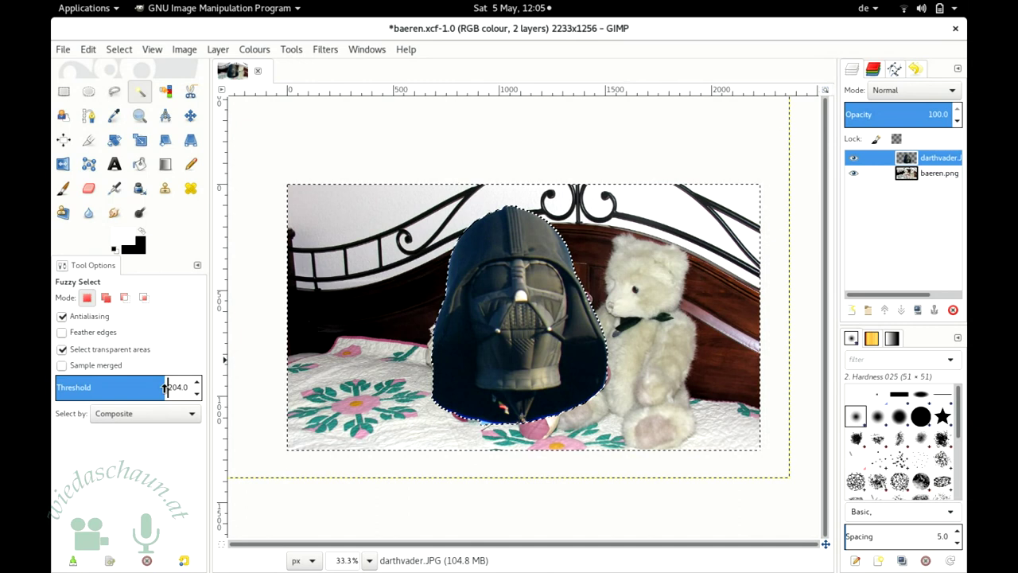
left_click(400, 299)
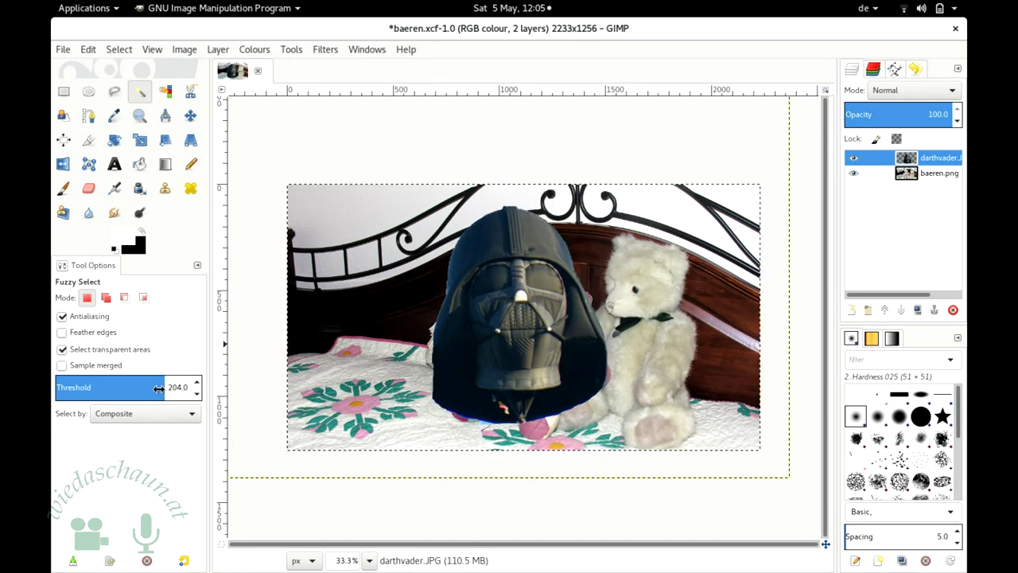
left_click(424, 294)
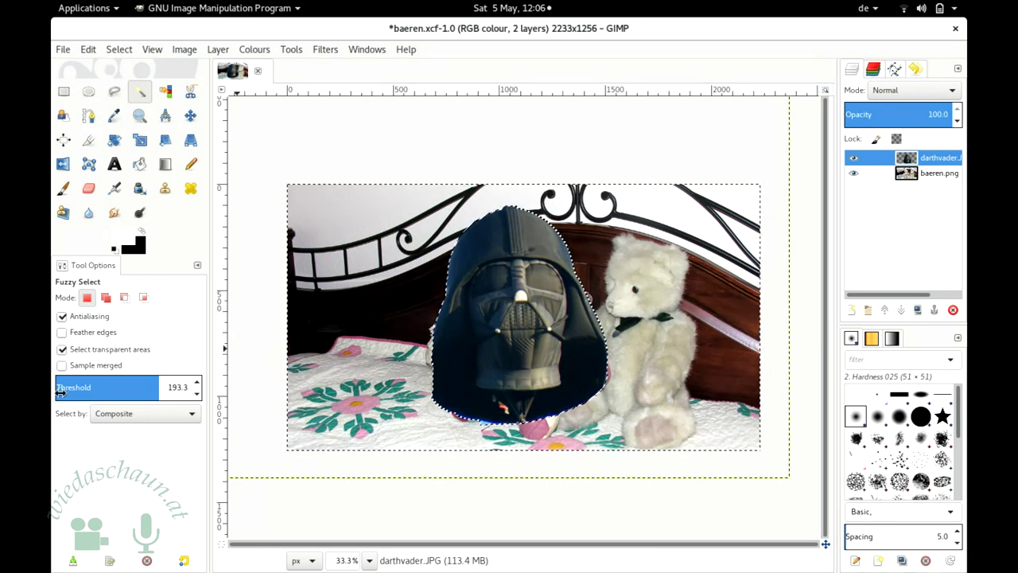
left_click(519, 301)
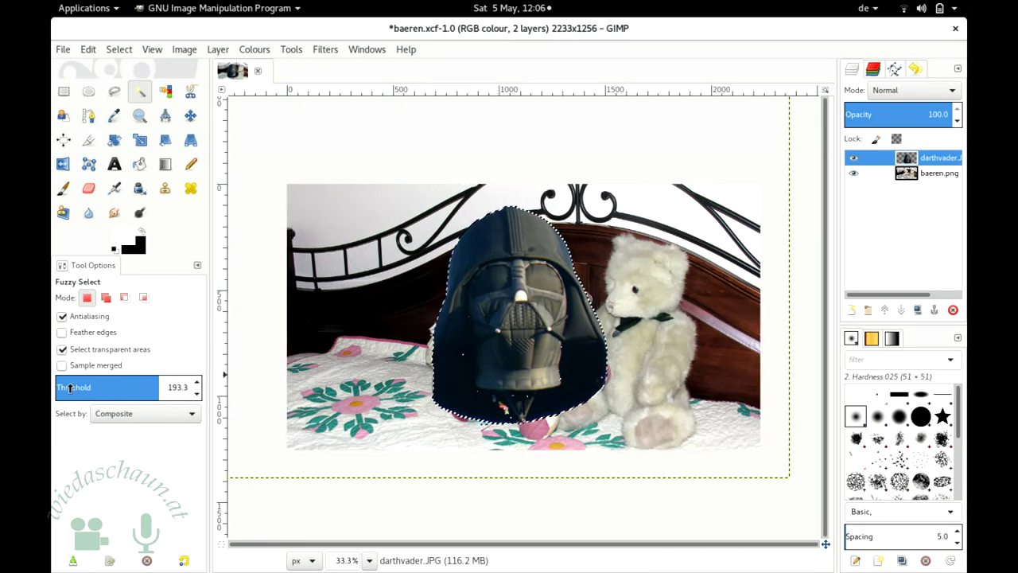
left_click(70, 388)
left_click(519, 298)
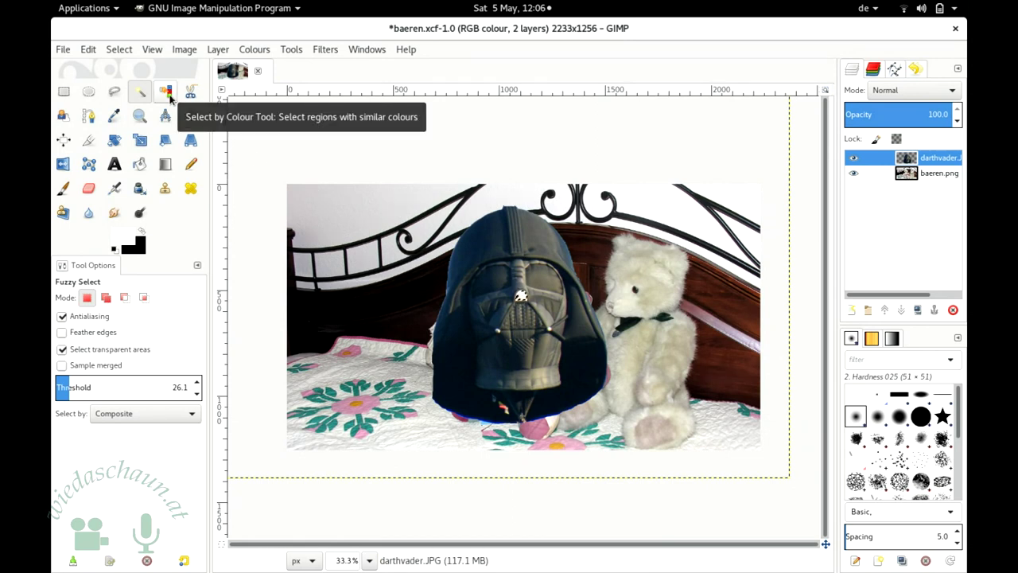
Step: At 100% zoom, use Select by Colour to select the helmet's white nose light
left_click(165, 92)
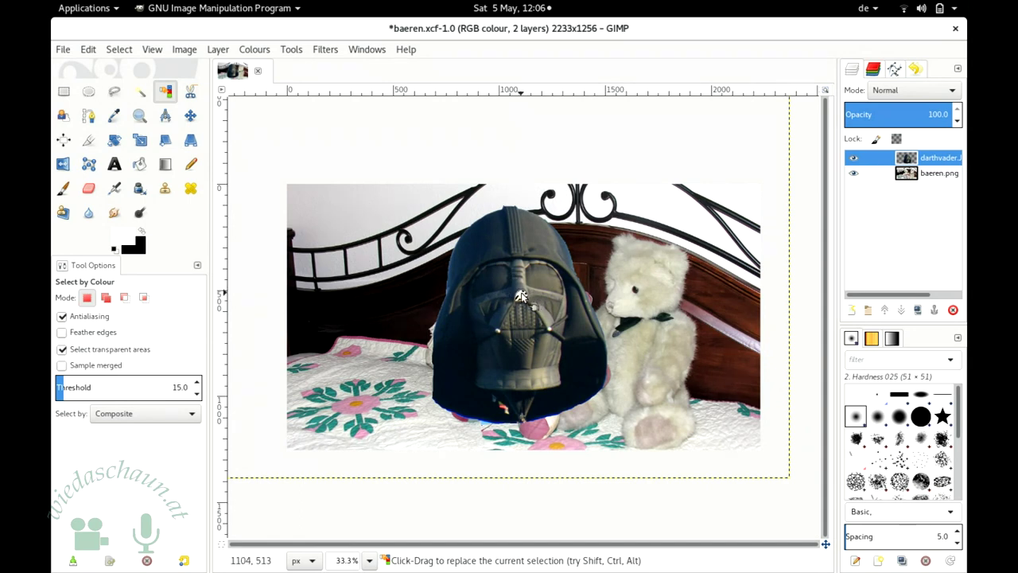
left_click(521, 297)
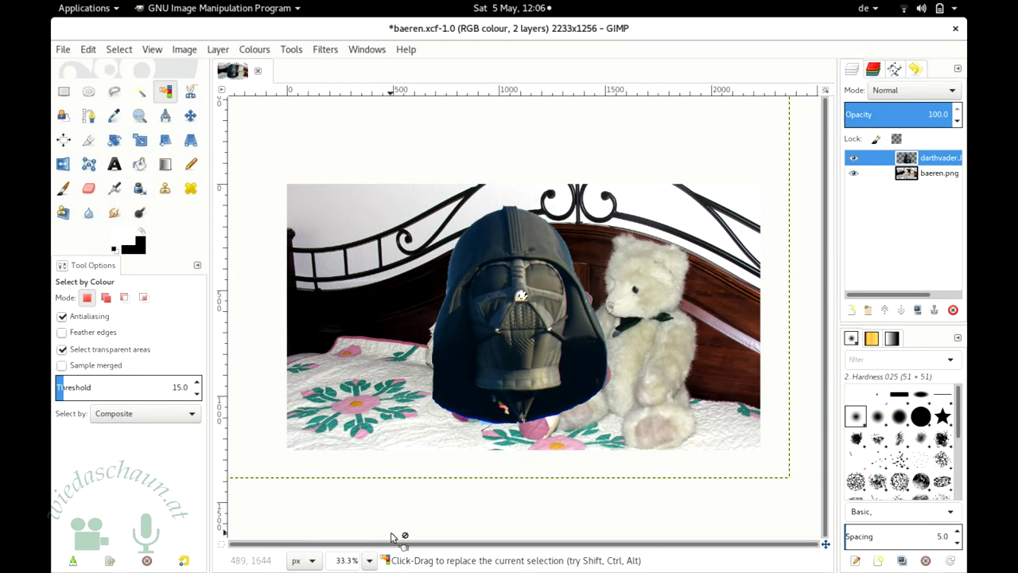
left_click(370, 560)
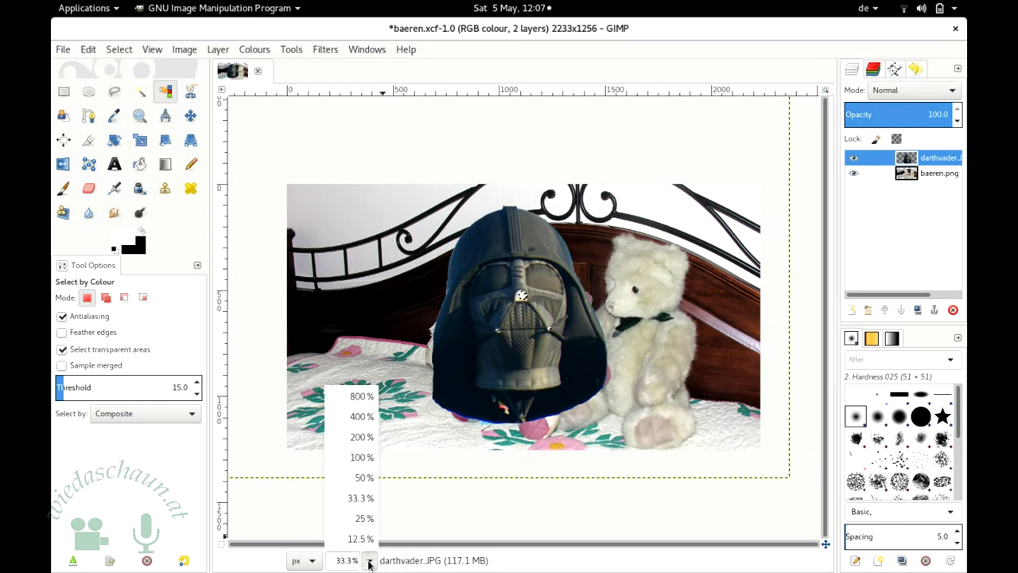
left_click(368, 482)
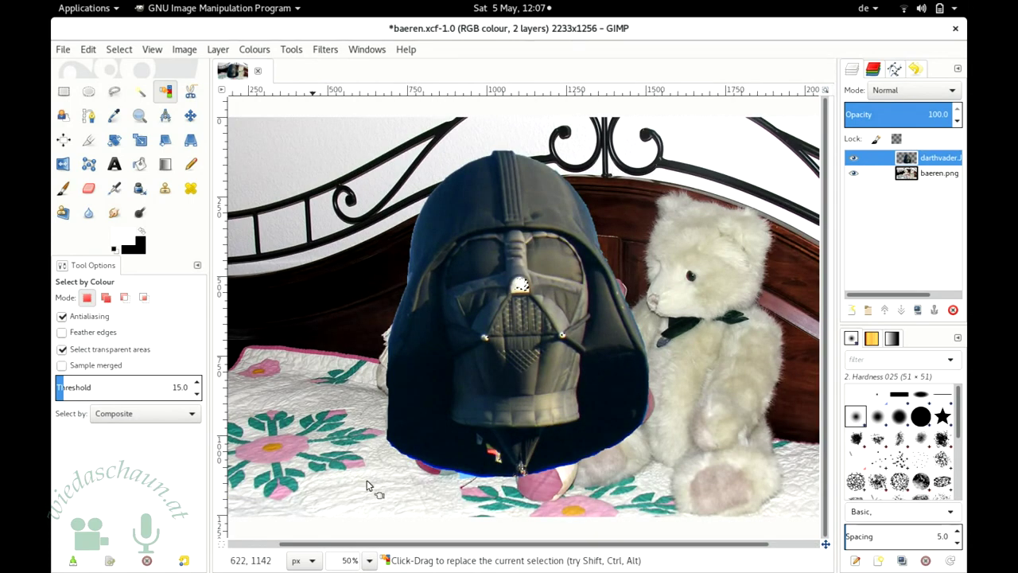
left_click(370, 560)
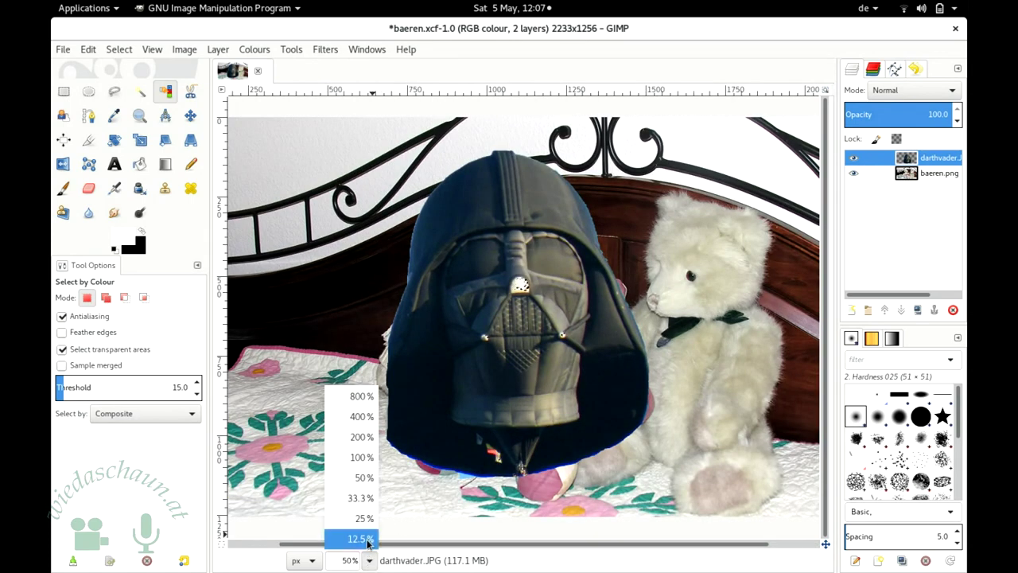
left_click(368, 460)
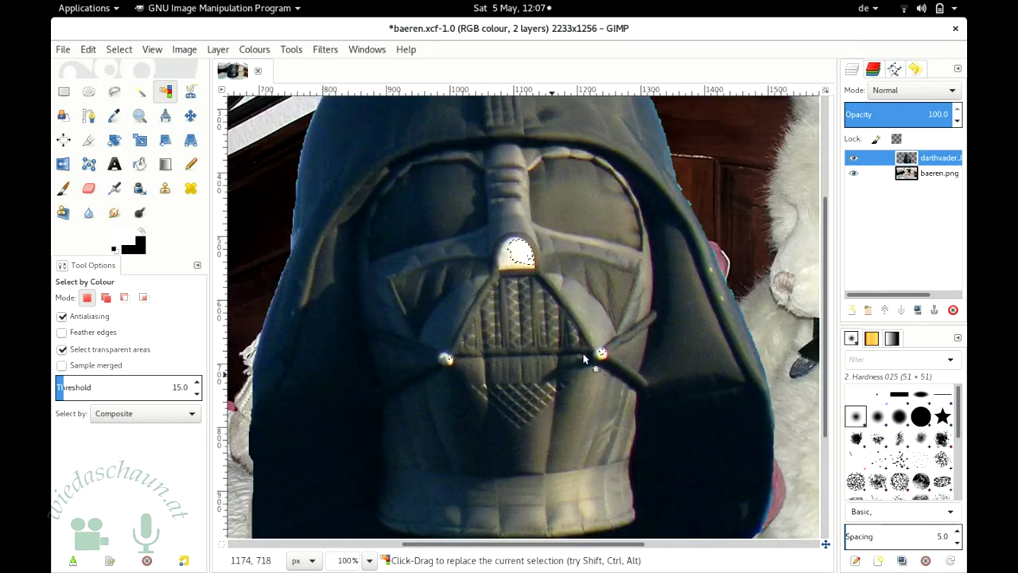
left_click(514, 262)
type("51")
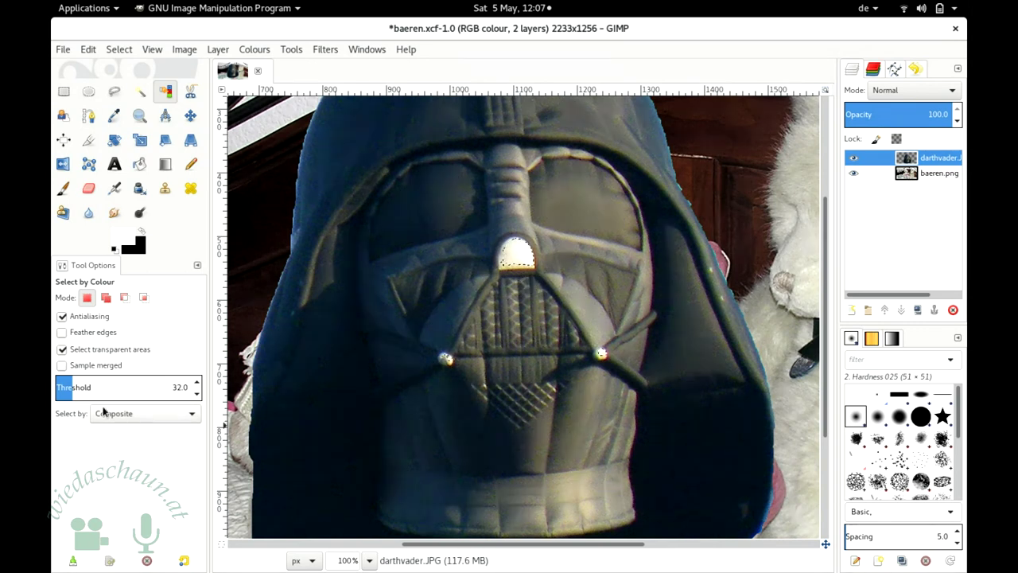
Step: Reselect the nose light at threshold 51, then subtract an unwanted similar-coloured area
left_click(520, 255)
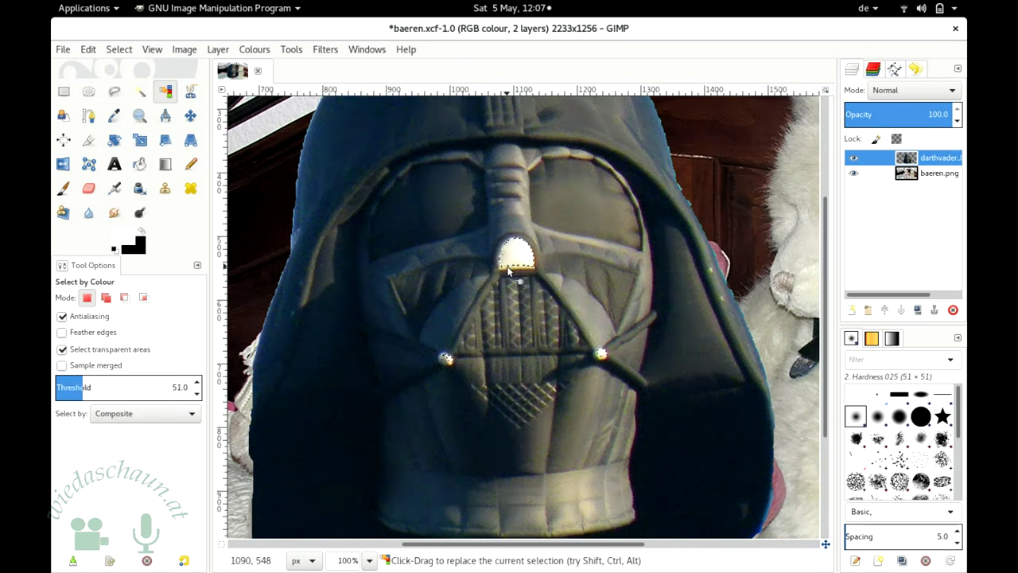
left_click(514, 268)
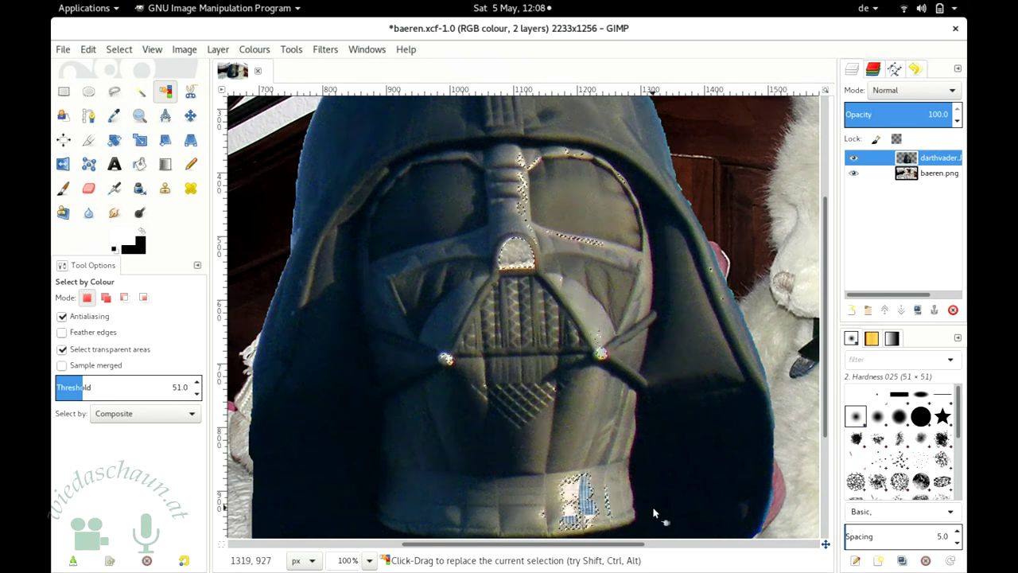
key("ctrl")
left_click(571, 247, "ctrl")
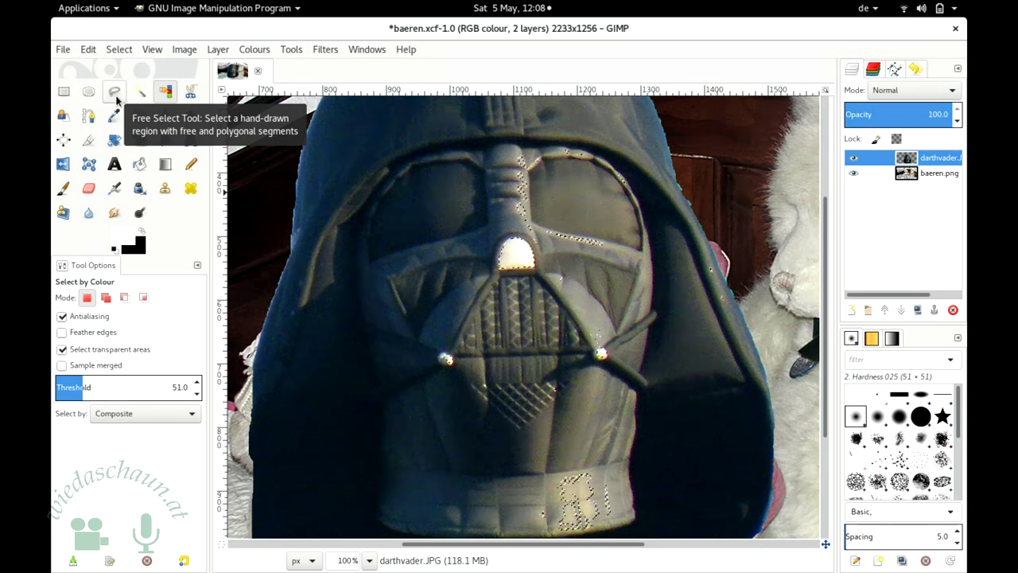
Step: Add a Free Select polygon around the small left chest light to the selection
left_click(114, 93)
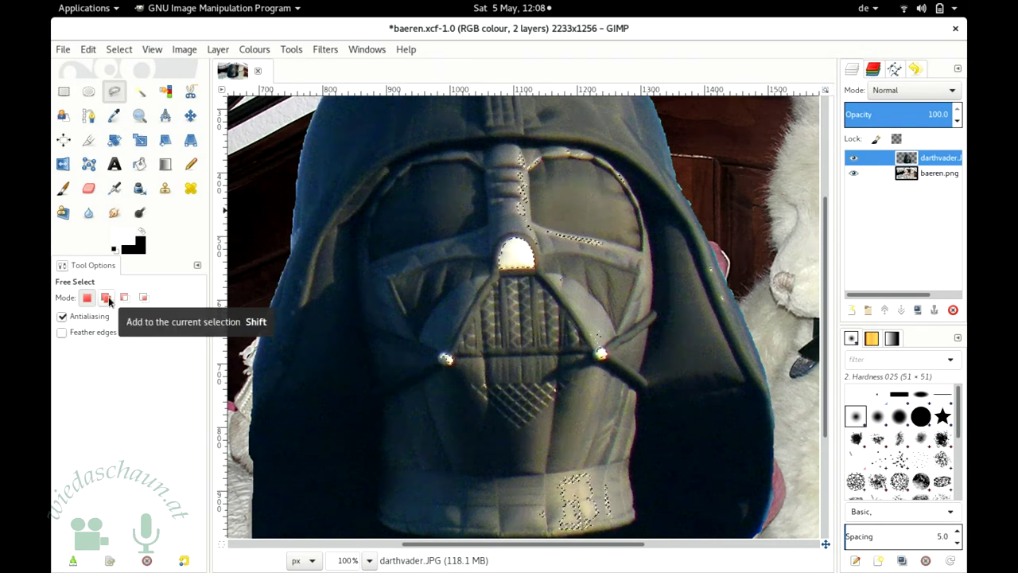
left_click(106, 298)
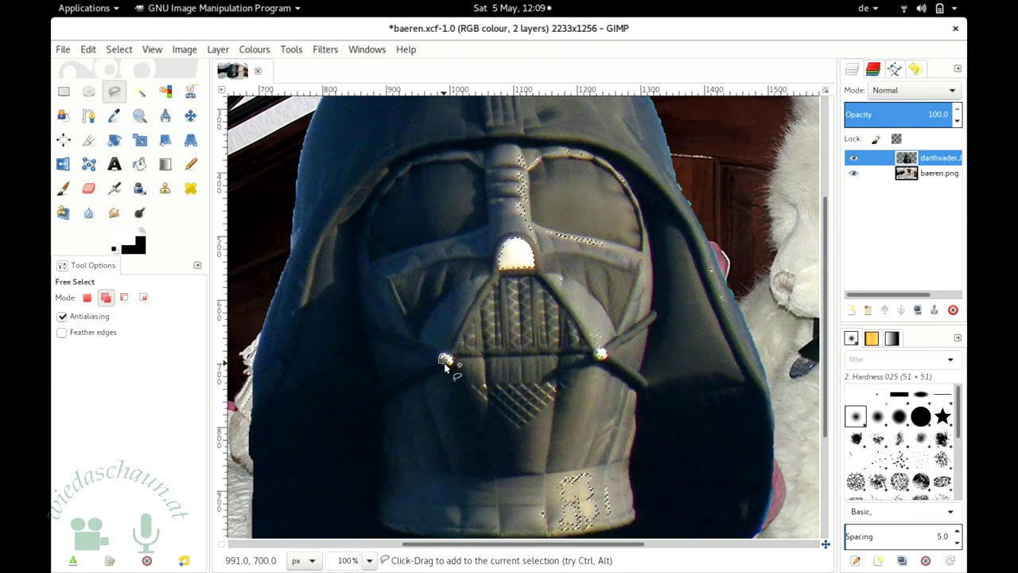
left_click(444, 365)
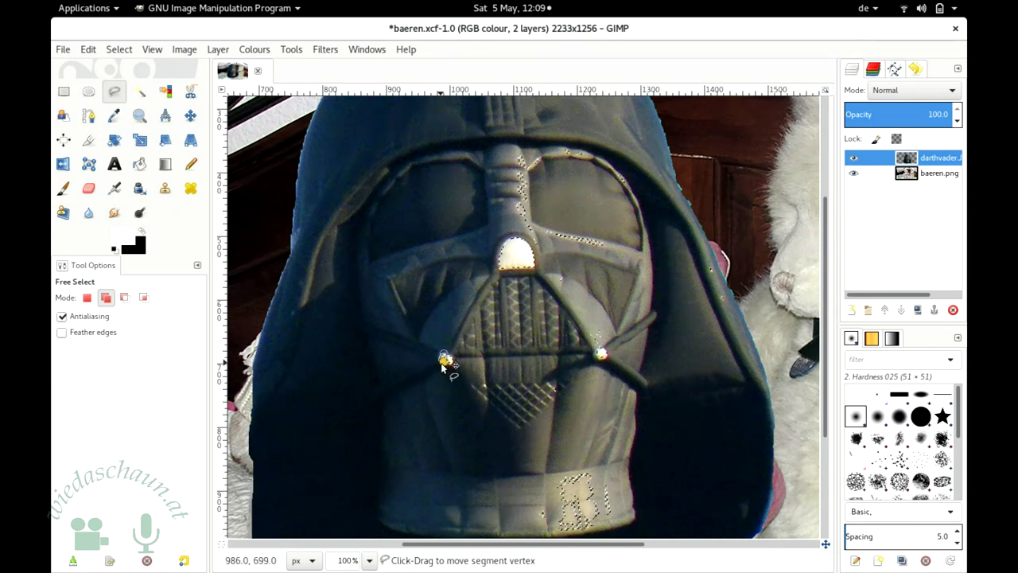
left_click(450, 365)
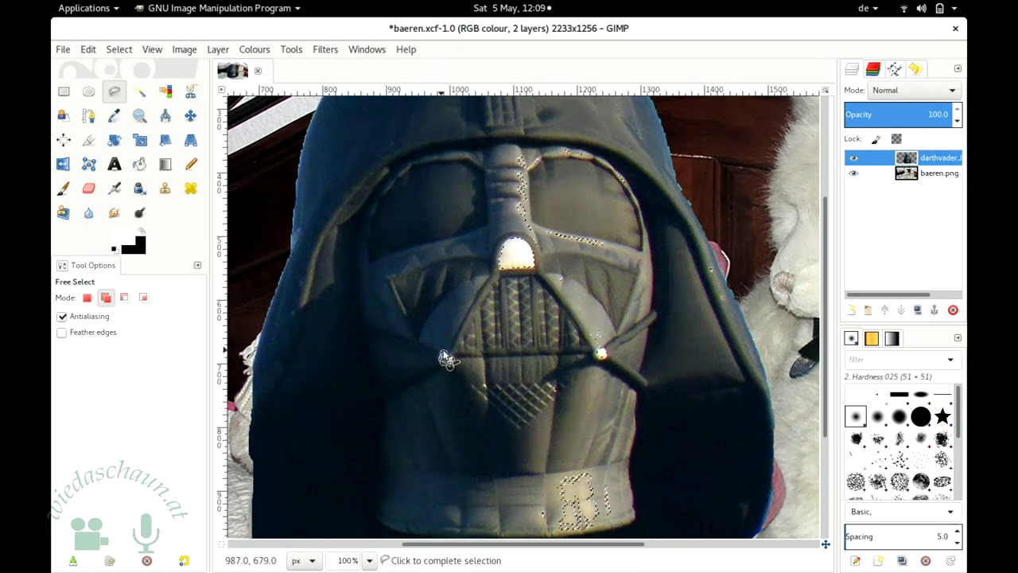
left_click(446, 358)
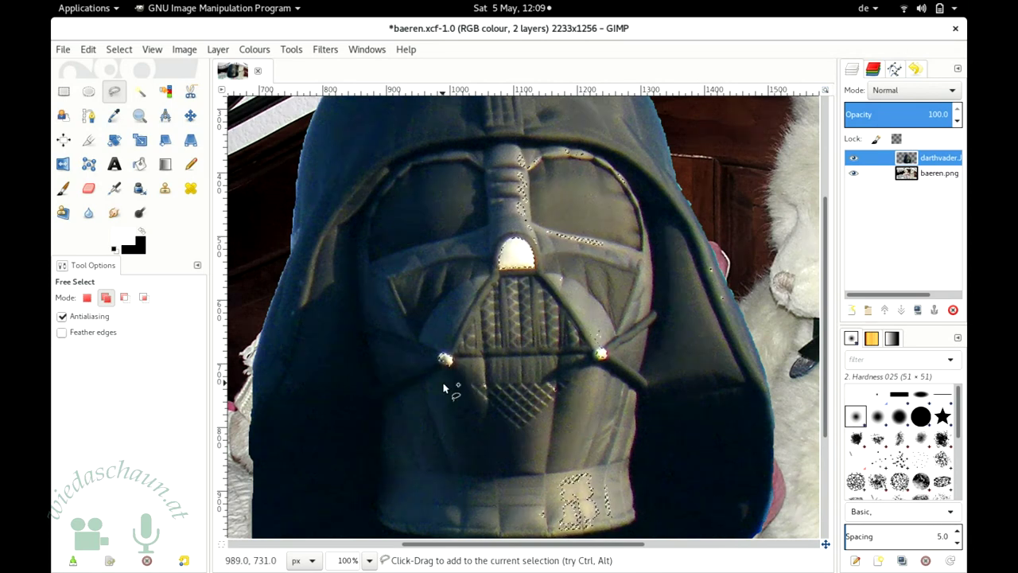
Step: Lasso a larger lower-faceplate area, then undo that extra selection
left_click_drag(408, 315, 416, 306)
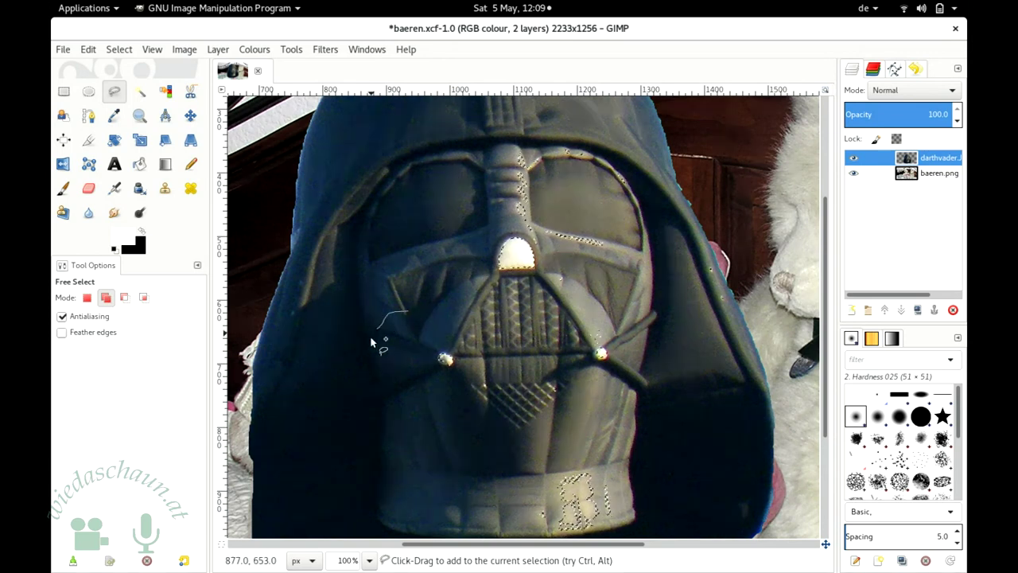
left_click(414, 308)
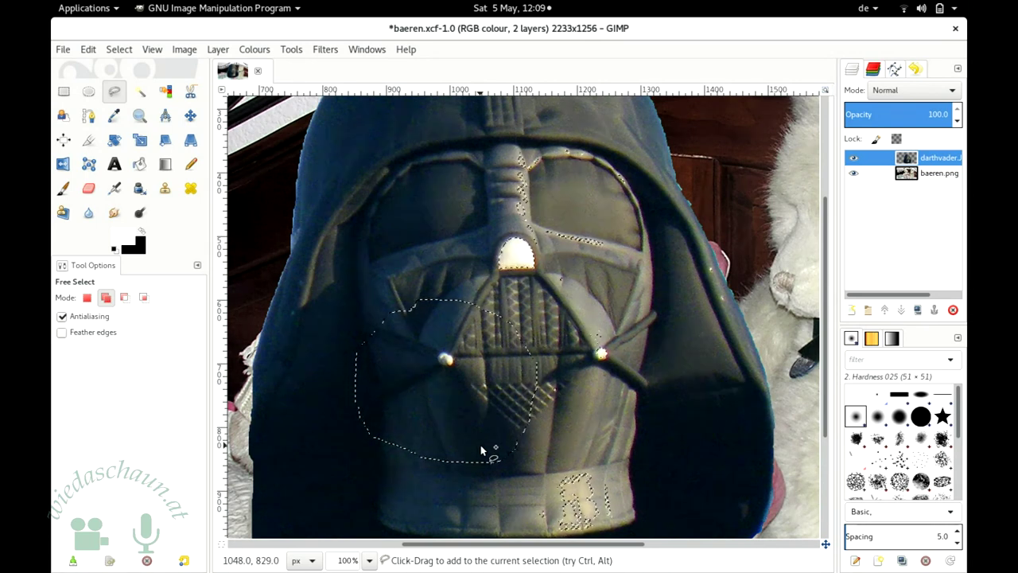
key("ctrl")
key("ctrl+z")
key("shift")
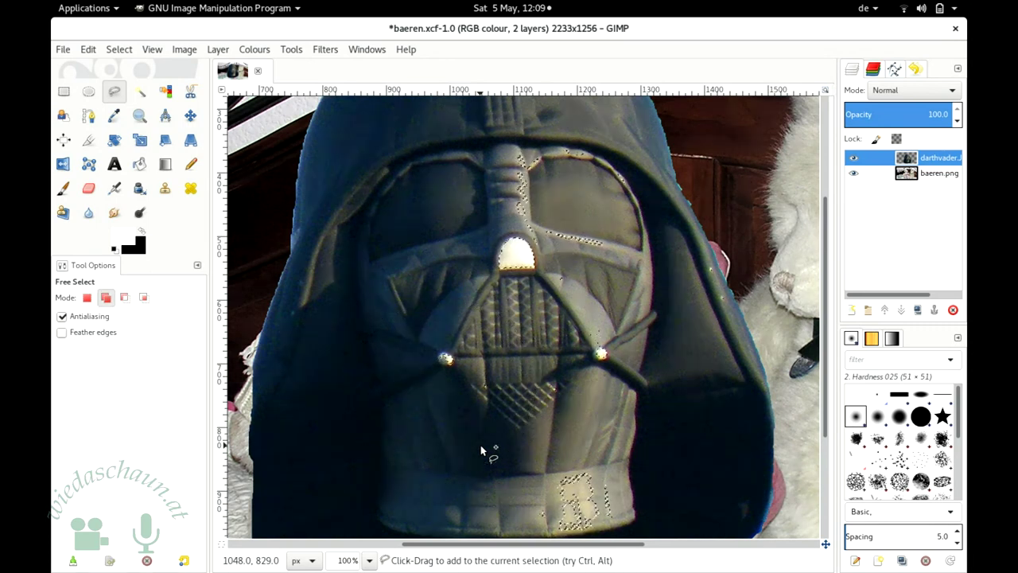
Step: Lasso out the helmet's right-eye and visor areas in Subtract mode, keeping only the nose light
left_click(127, 301)
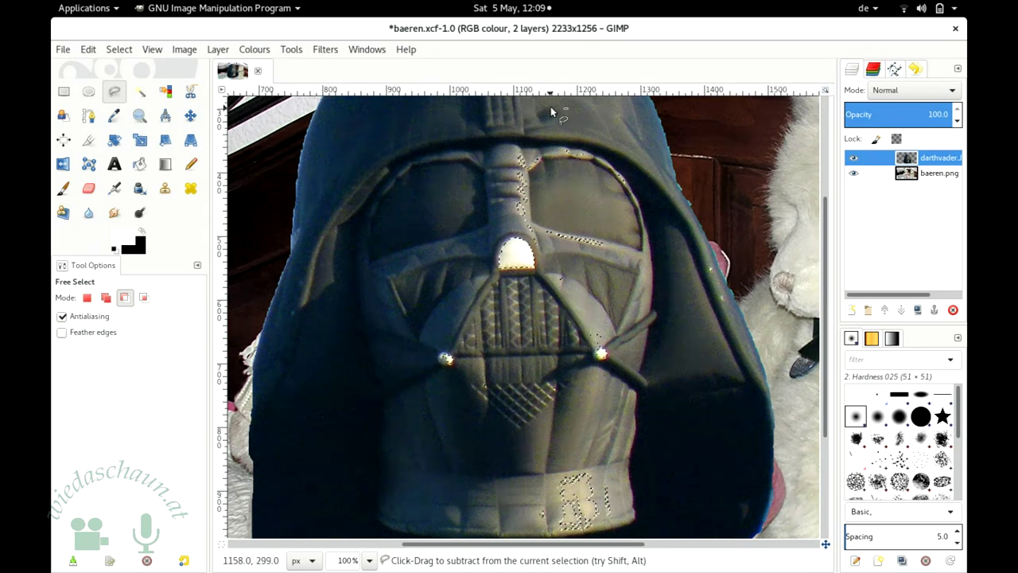
left_click_drag(534, 121, 504, 141)
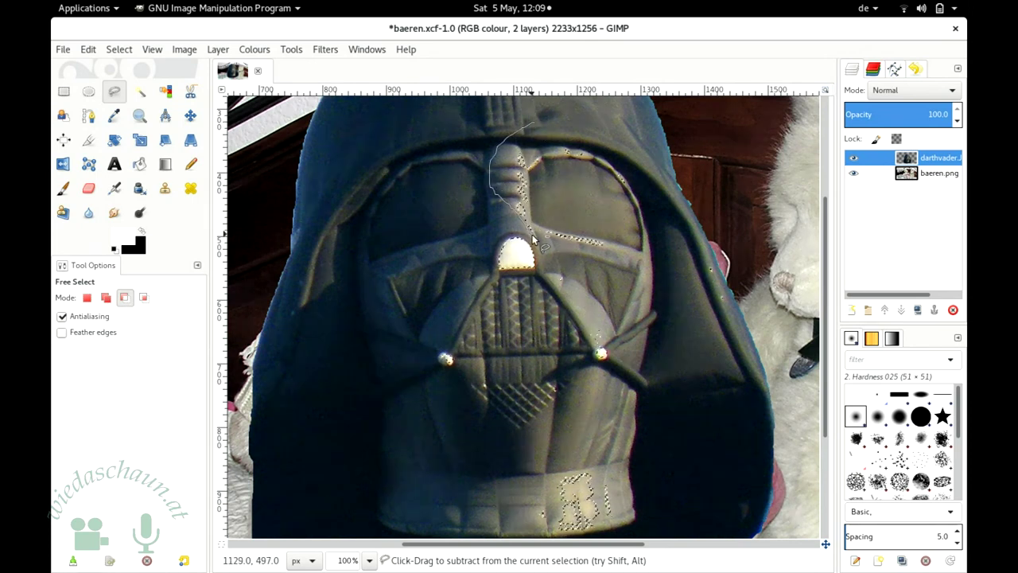
left_click_drag(521, 220, 606, 289)
left_click_drag(645, 223, 624, 142)
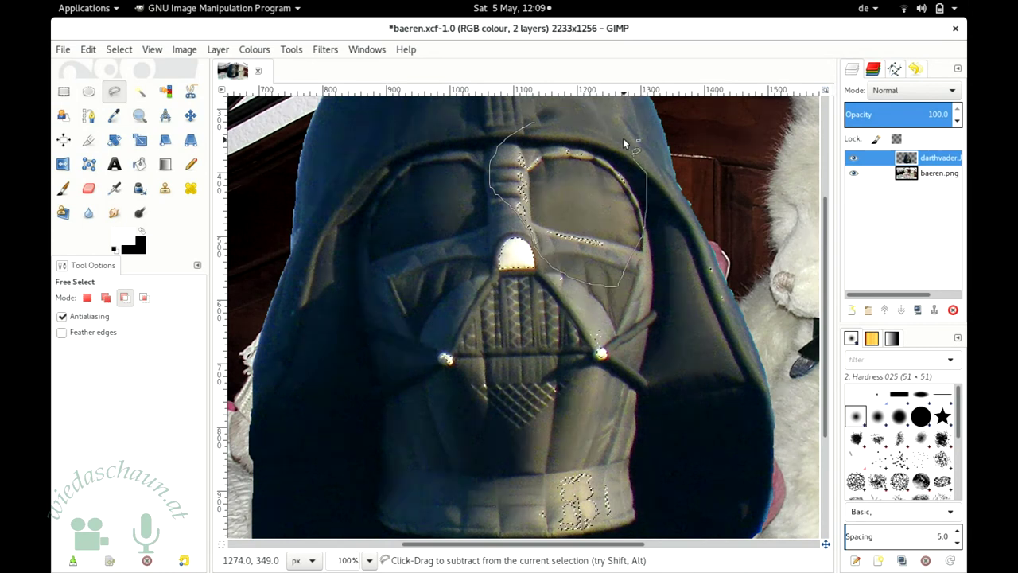
left_click_drag(534, 121, 532, 121)
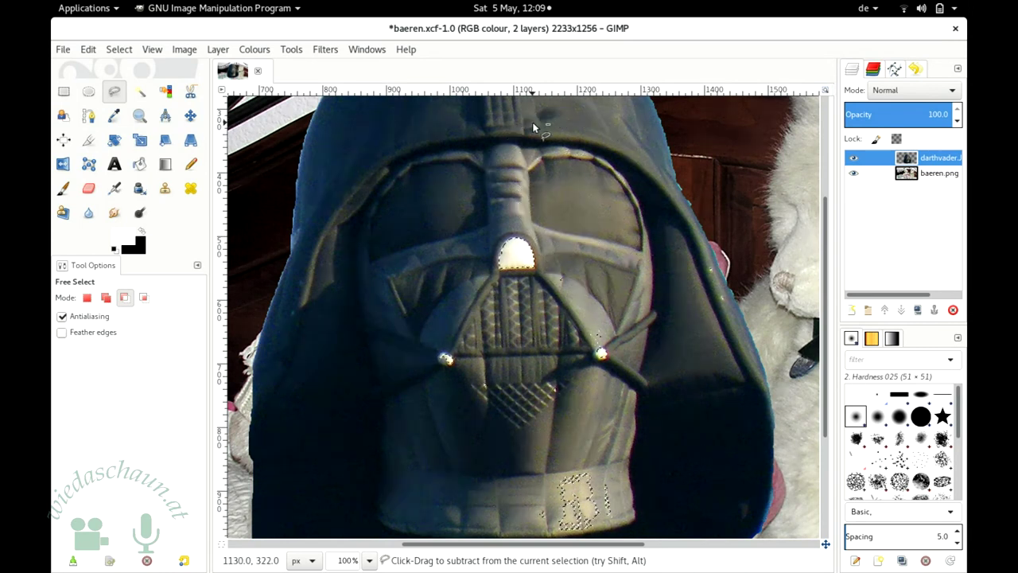
left_click_drag(580, 275, 461, 333)
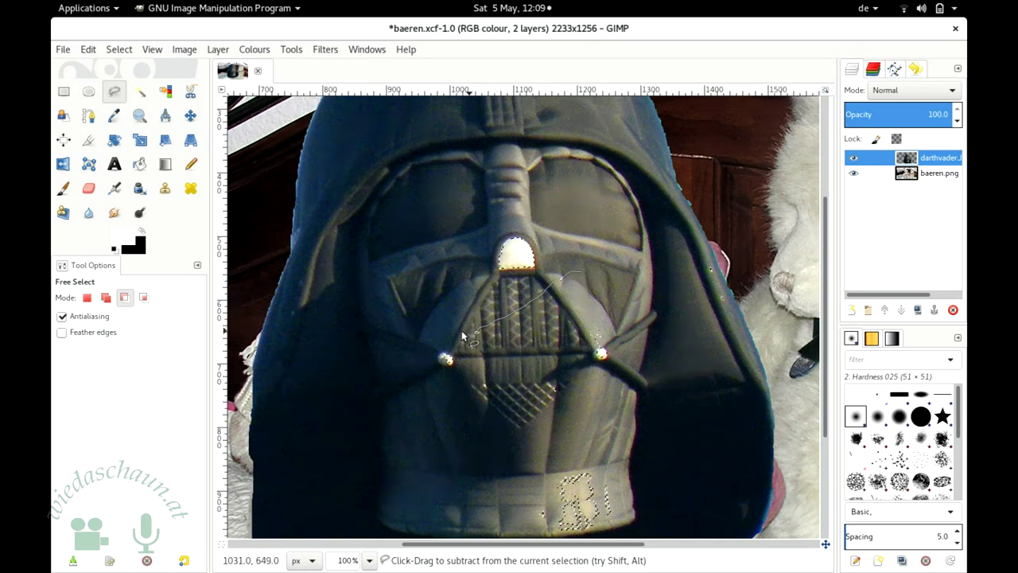
mouse_move(440, 476)
left_mouse_down()
mouse_move(626, 262)
mouse_move(583, 231)
left_mouse_up()
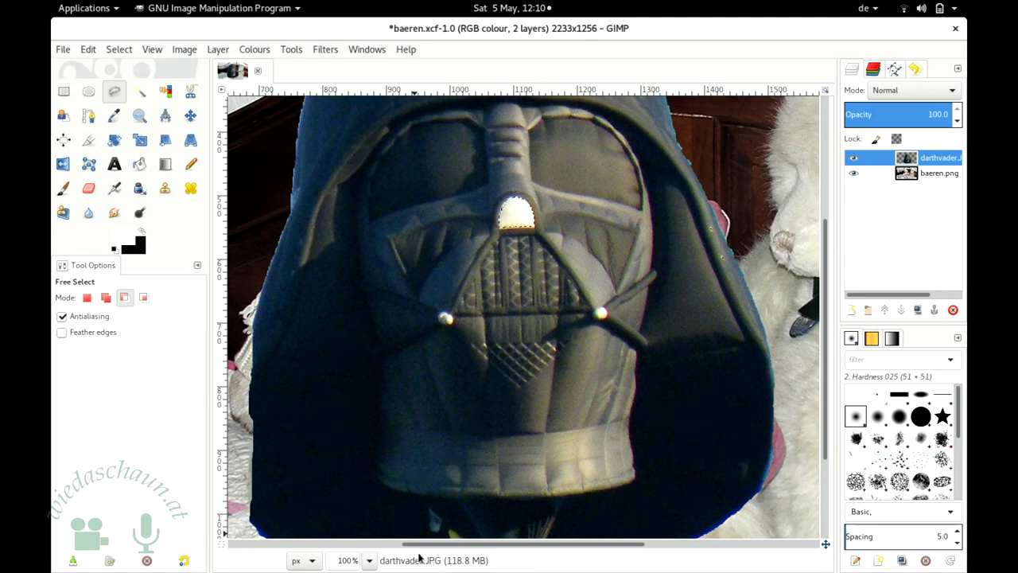
left_click(371, 561)
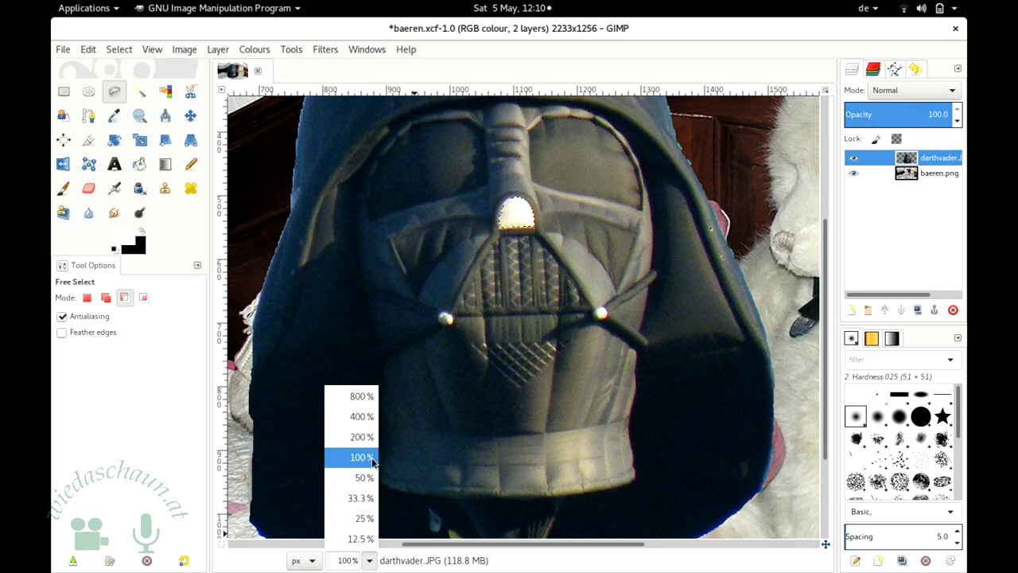
Step: Zoom to 50% and trace a freehand outline around the helmet's upper left
left_click(364, 478)
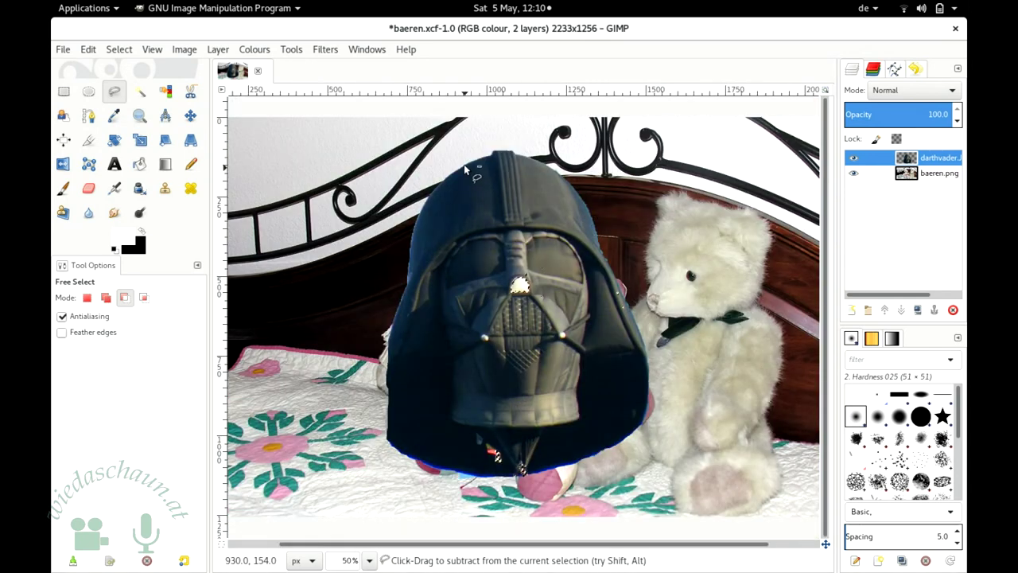
left_click_drag(423, 136, 535, 271)
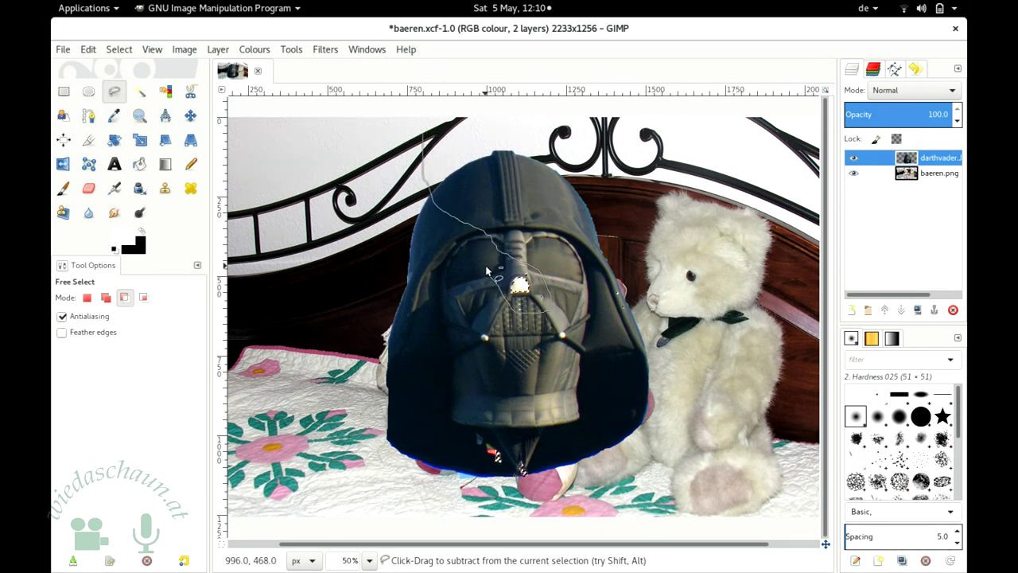
mouse_move(551, 311)
left_mouse_down()
mouse_move(359, 261)
mouse_move(371, 485)
mouse_move(496, 526)
mouse_move(709, 452)
mouse_move(745, 279)
left_mouse_up()
mouse_move(713, 226)
left_mouse_down()
mouse_move(534, 100)
mouse_move(406, 133)
left_mouse_up()
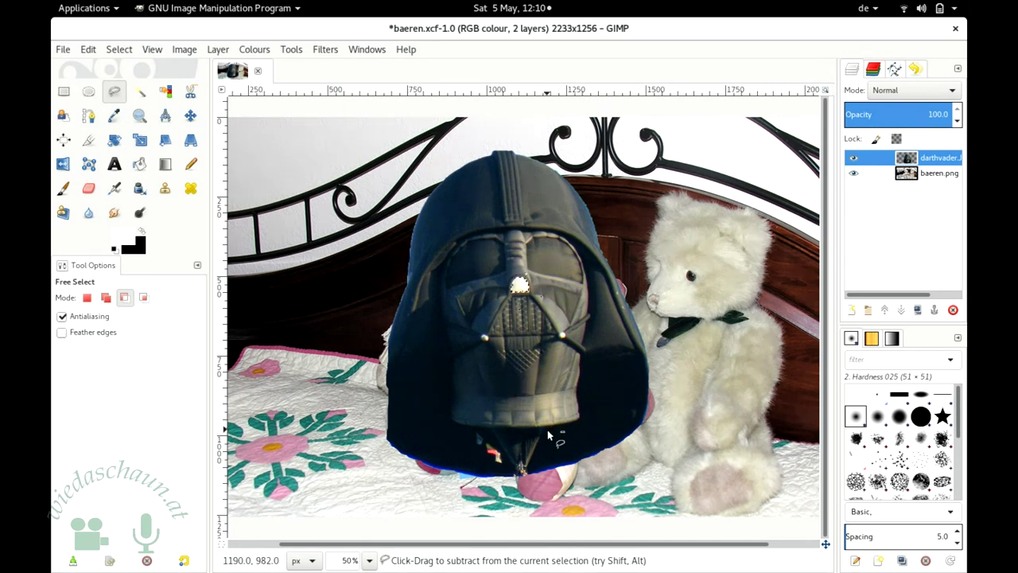
mouse_move(410, 329)
left_mouse_down()
mouse_move(474, 318)
mouse_move(503, 273)
mouse_move(439, 168)
mouse_move(357, 235)
left_mouse_up()
left_click(355, 236)
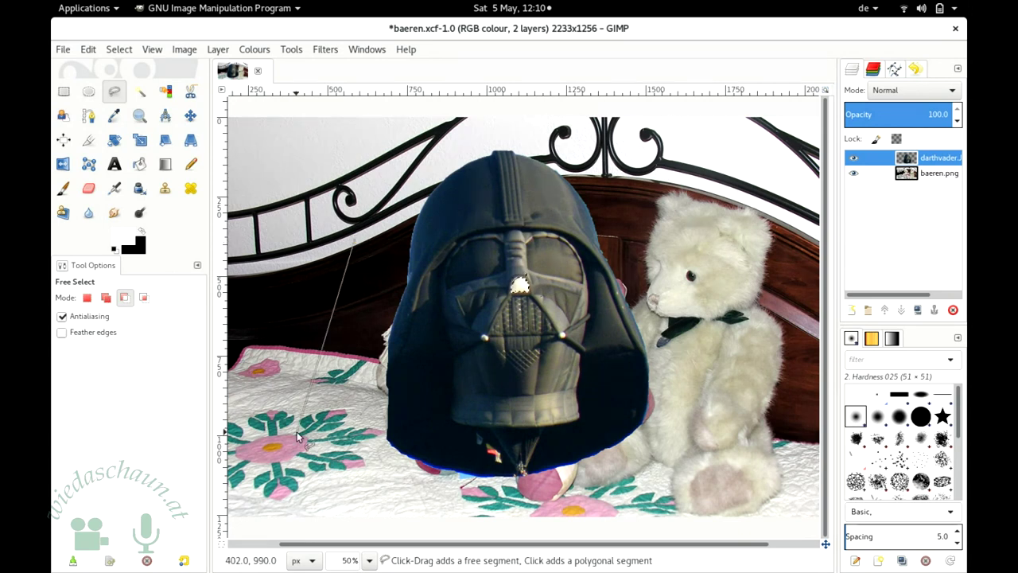
Step: Subtract a polygon area across the helmet's middle from the selection
left_click(353, 386)
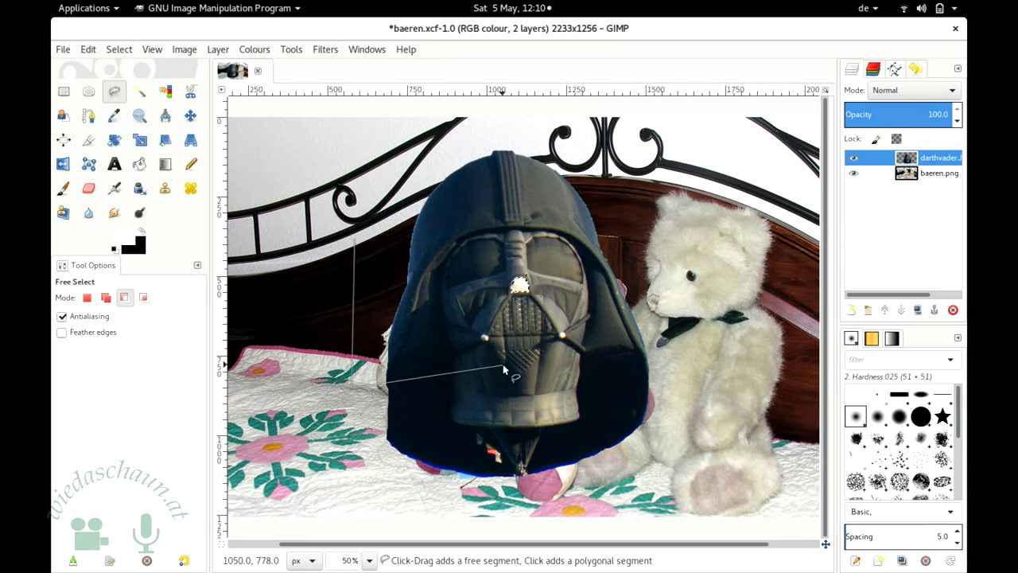
left_click(503, 363)
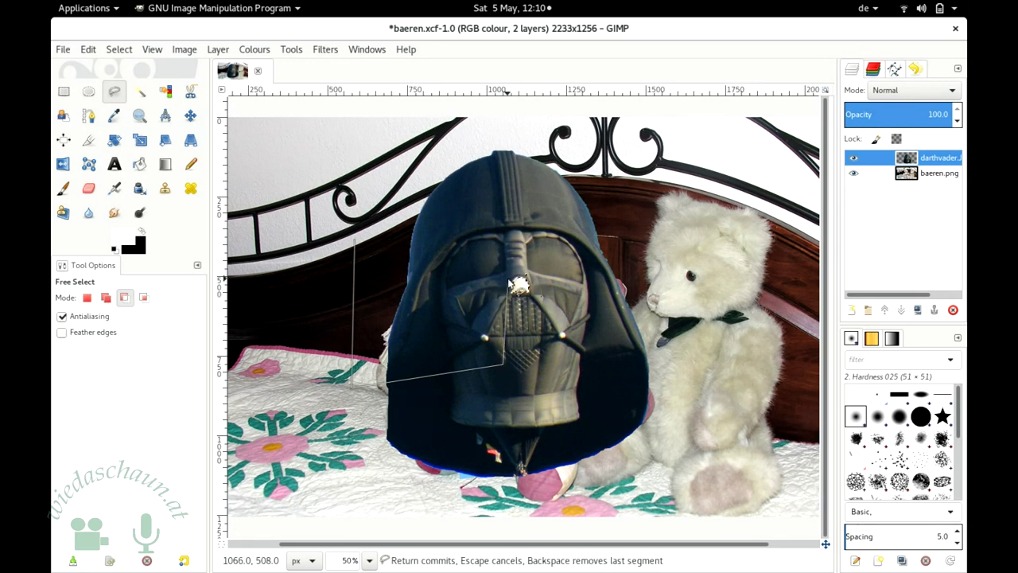
left_click(509, 280)
left_click(556, 218)
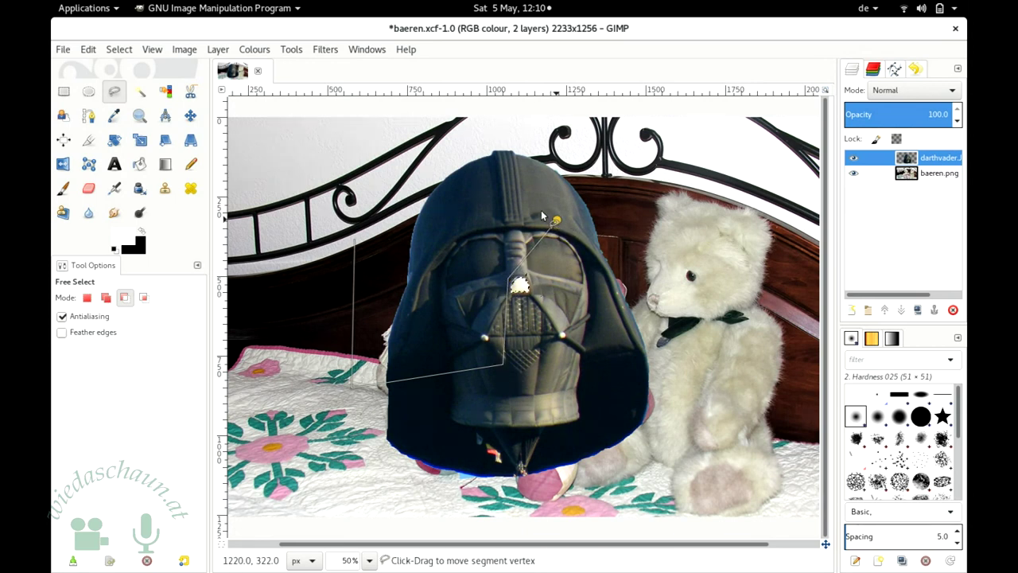
left_click(452, 151)
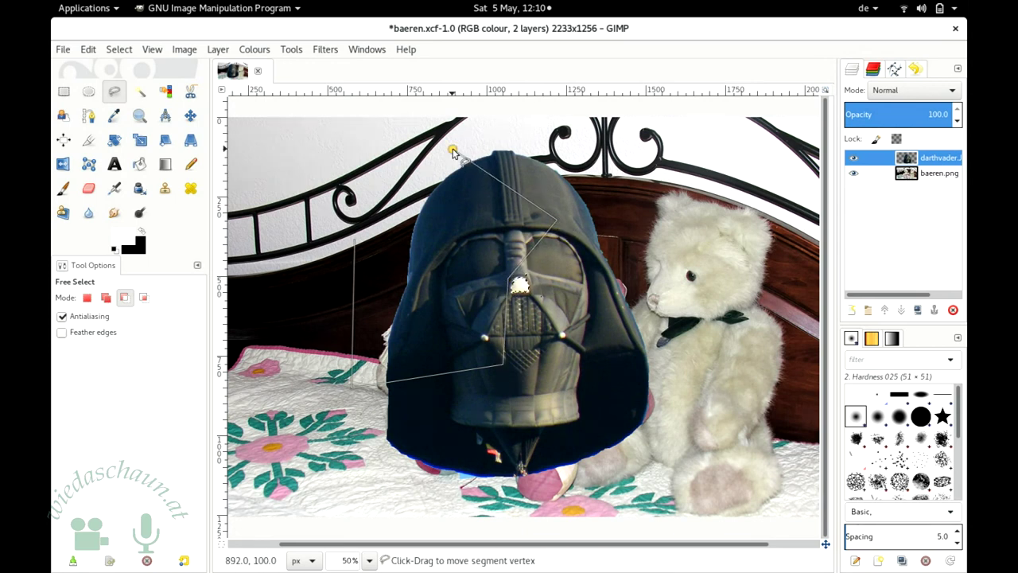
left_click(354, 240)
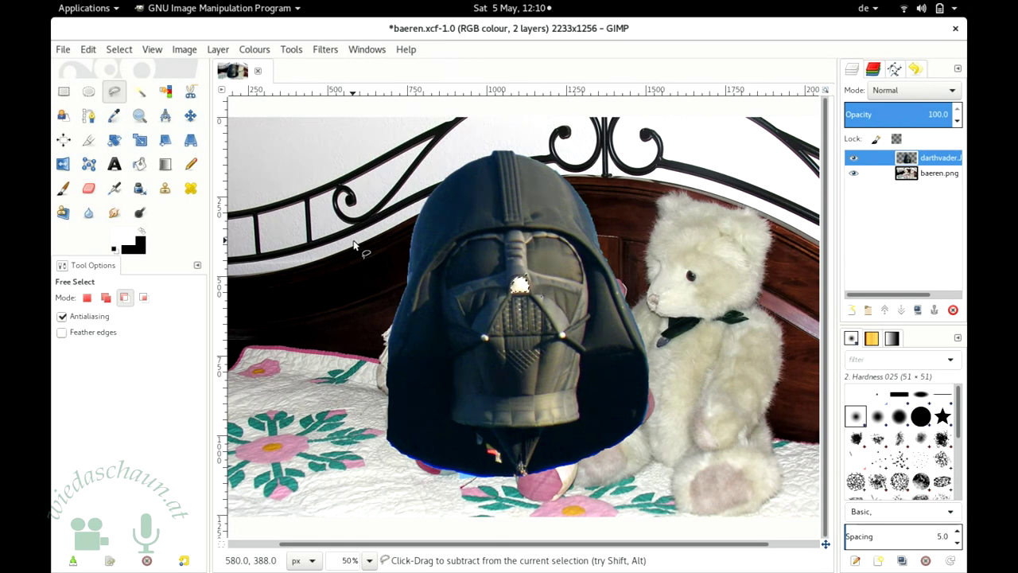
Step: Switch Free Select to Add mode and add a polygon area left of the helmet
left_click(106, 298)
left_click(344, 255)
left_click(344, 385)
left_click(433, 375)
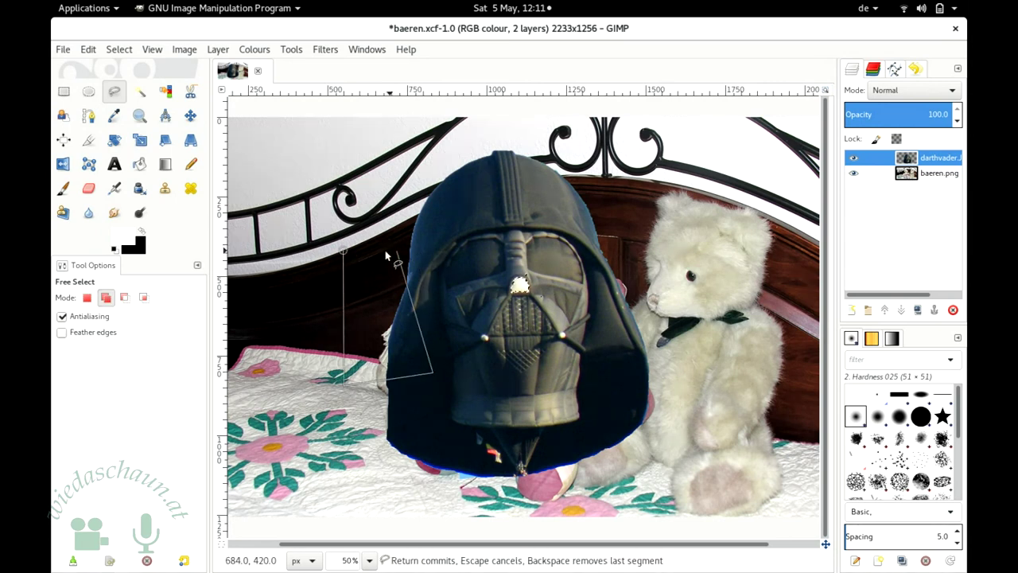
left_click(415, 258)
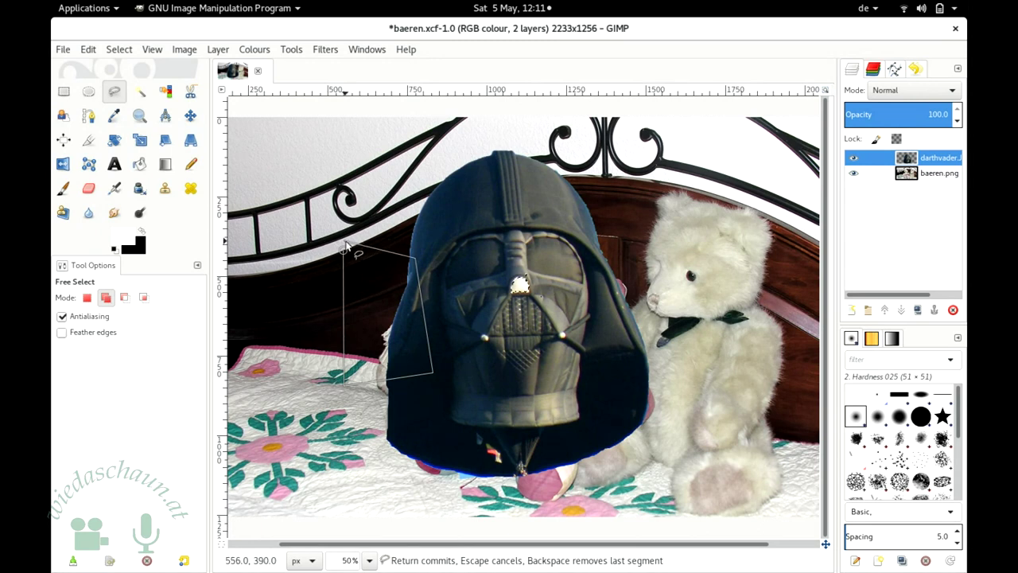
left_click(343, 252)
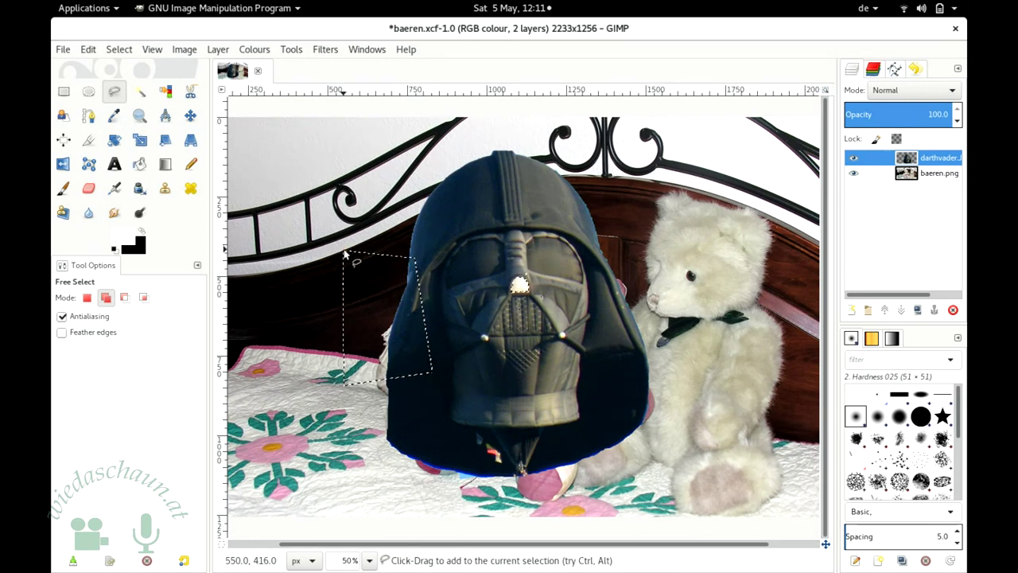
Step: Switch back to Subtract mode and remove the stray area beside the helmet, leaving the nose light
left_click(124, 298)
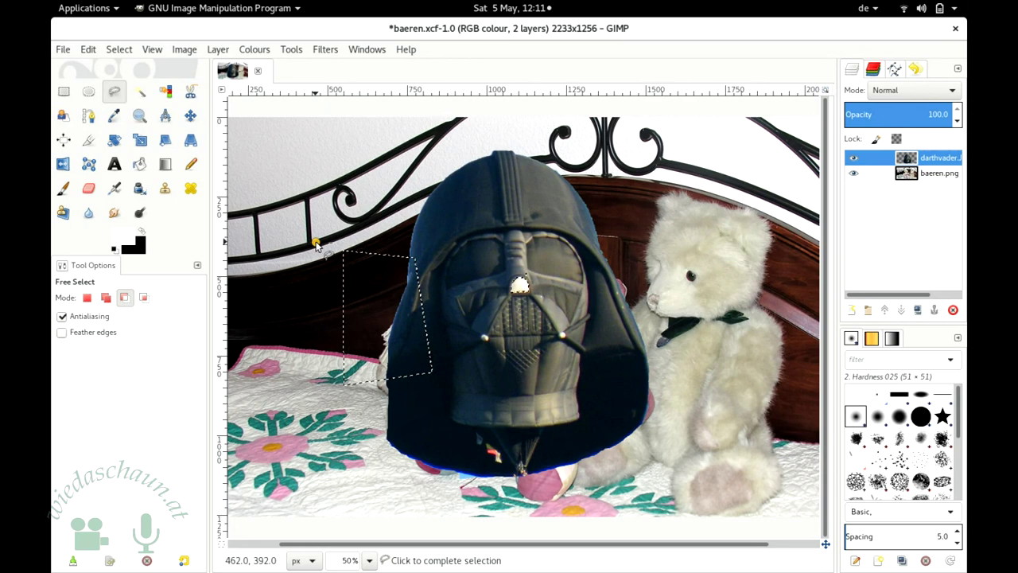
left_click(317, 243)
left_click(320, 414)
left_click(388, 415)
left_click(454, 394)
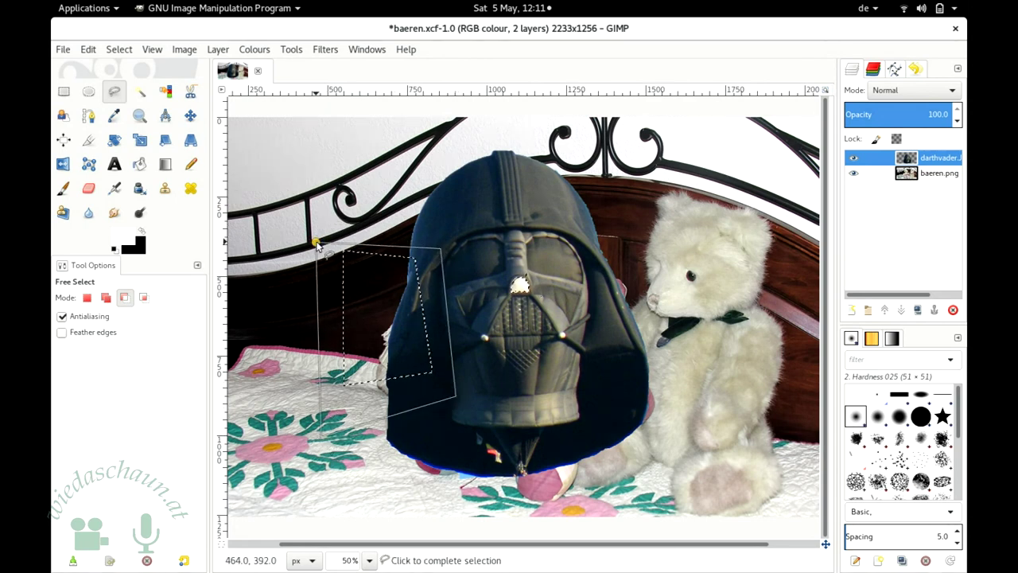
left_click(316, 245)
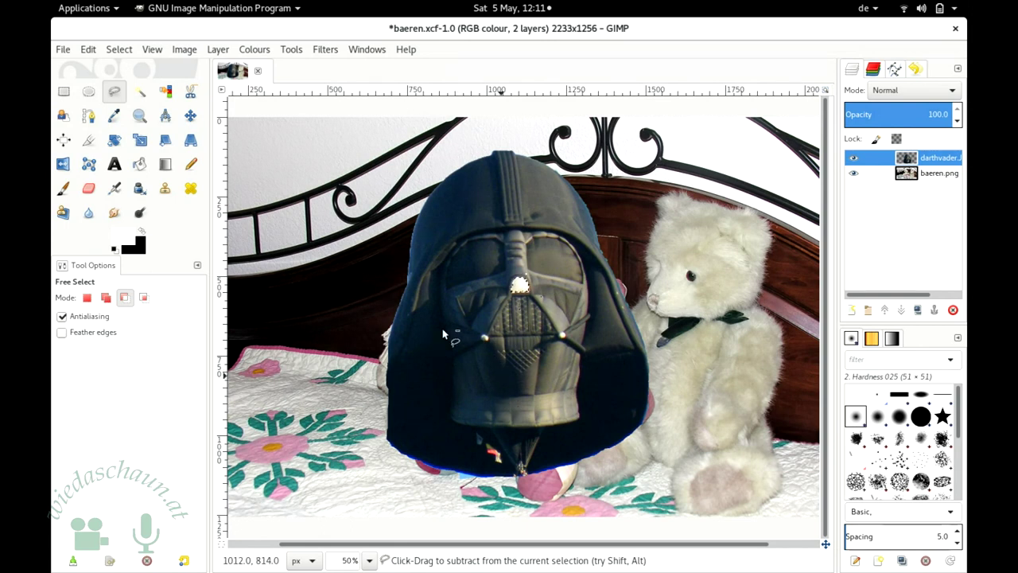
Step: With the Move tool, undo stray layer moves and reposition the darthvader layer over the bears
left_click(64, 90)
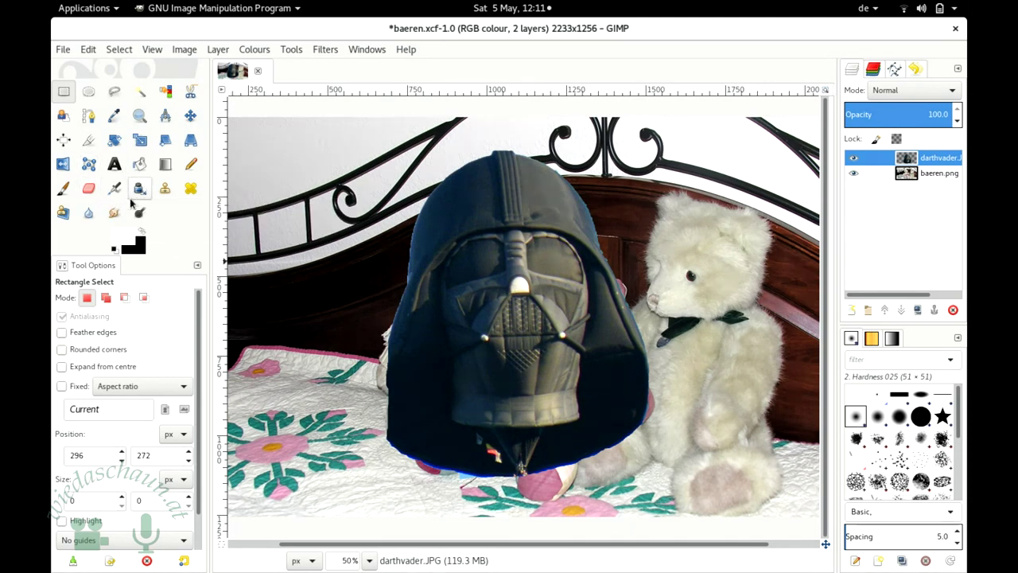
left_click(191, 117)
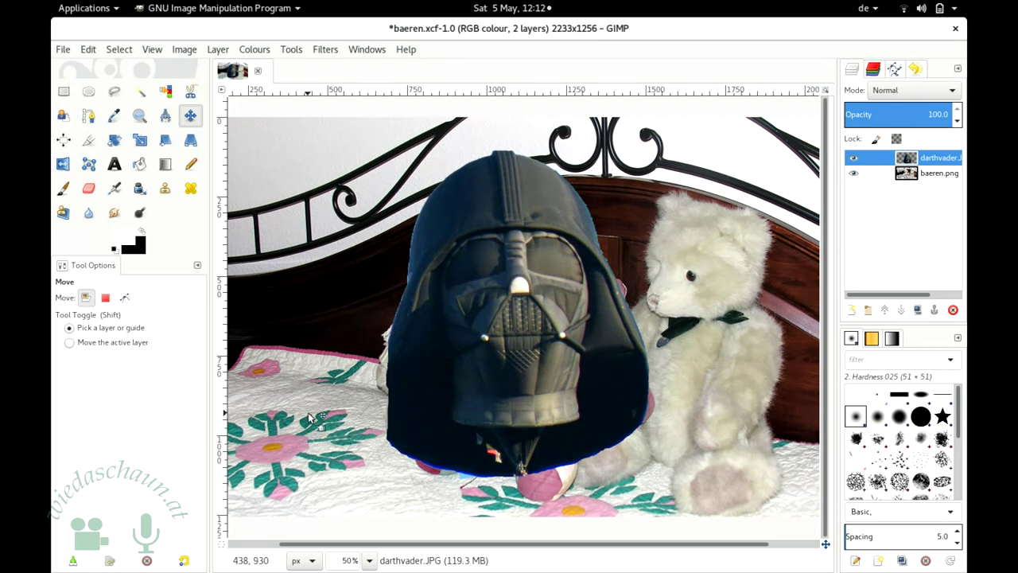
mouse_move(310, 416)
left_mouse_down()
mouse_move(312, 279)
mouse_move(354, 461)
mouse_move(318, 371)
mouse_move(317, 396)
left_mouse_up()
mouse_move(257, 380)
left_mouse_down()
mouse_move(490, 407)
mouse_move(272, 355)
mouse_move(265, 383)
mouse_move(266, 271)
mouse_move(261, 305)
left_mouse_up()
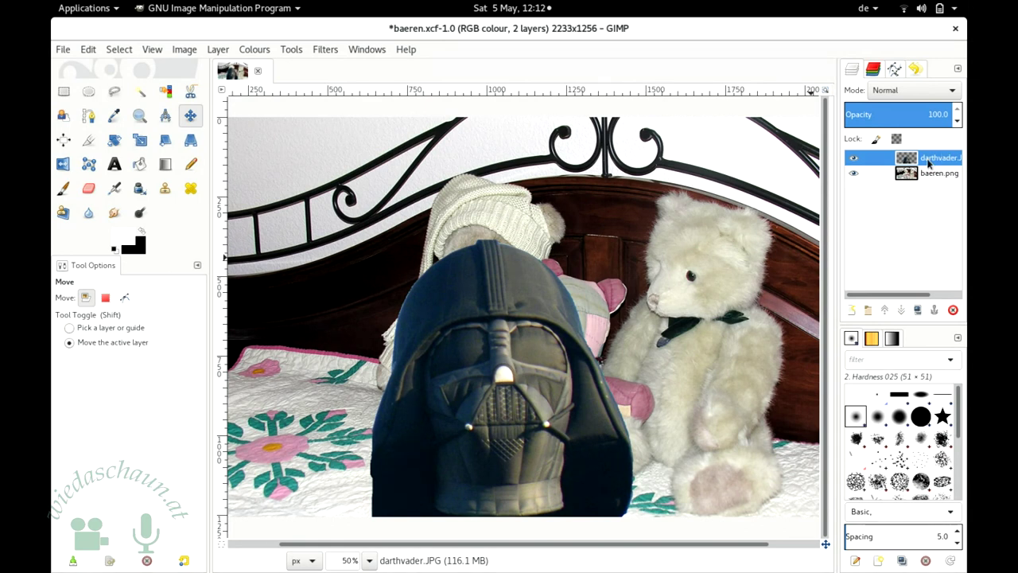
key("ctrl+z")
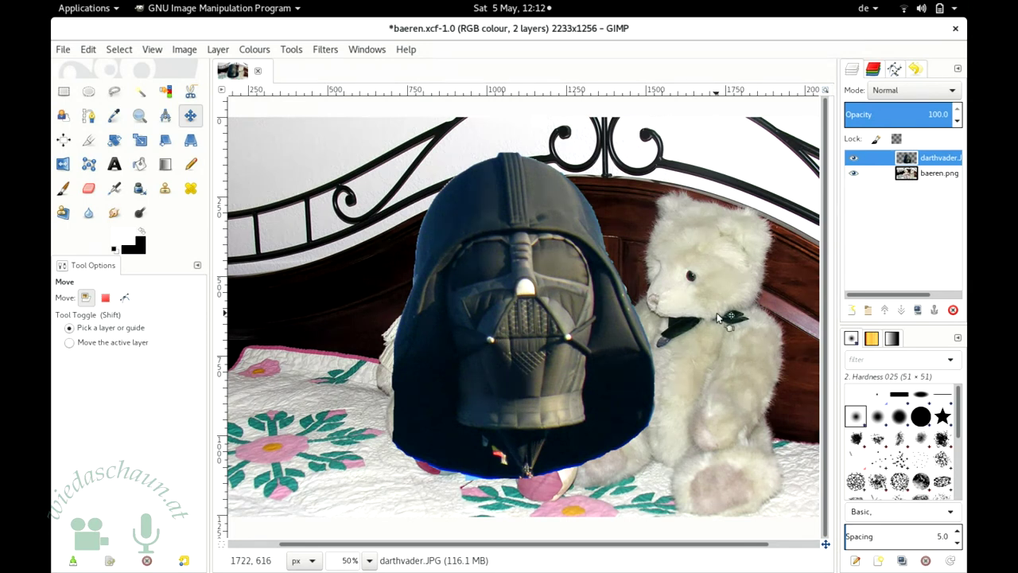
left_click_drag(720, 318, 720, 291)
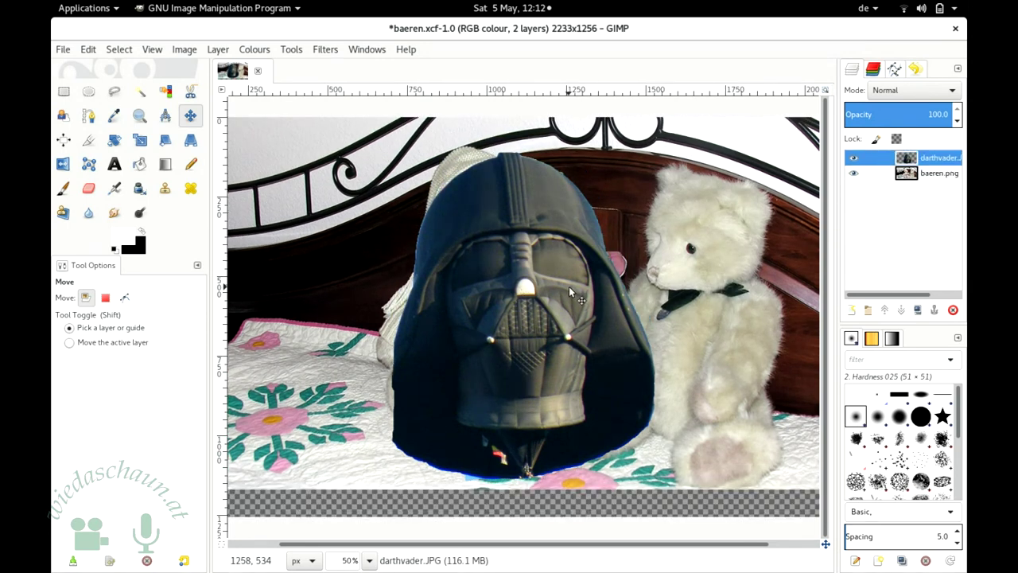
left_click_drag(568, 290, 555, 294)
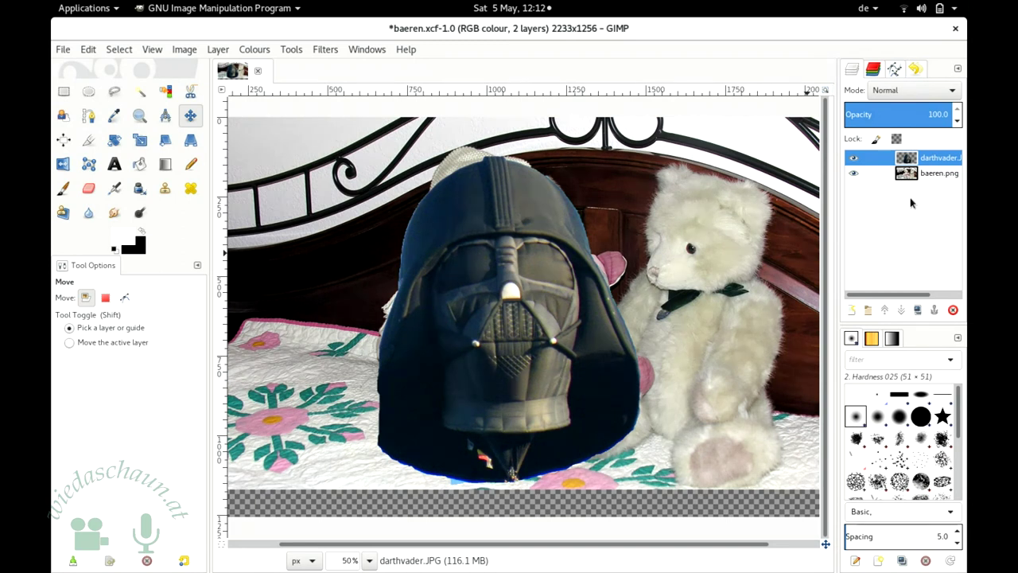
key("ctrl+z")
key("ctrl+z")
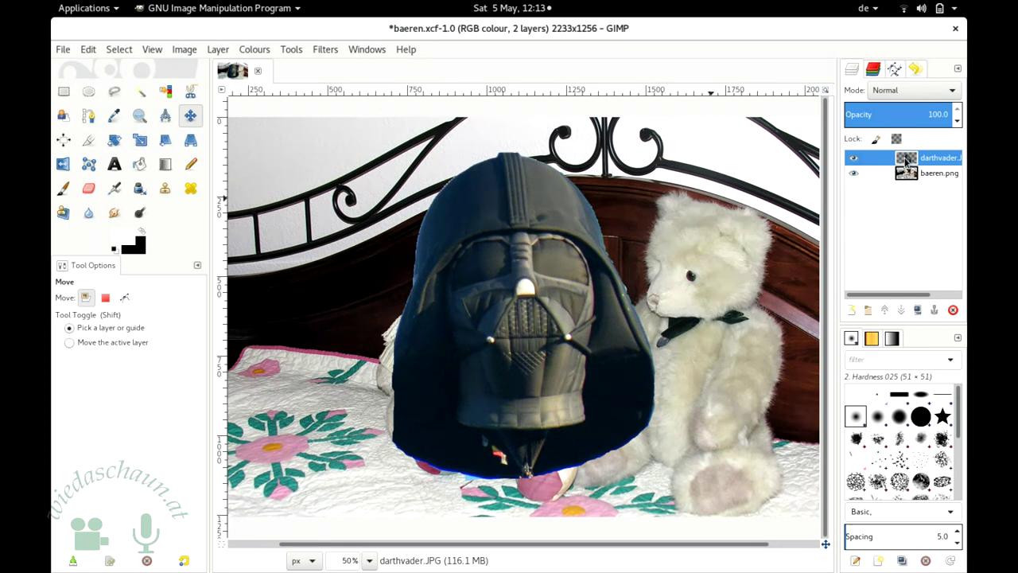
mouse_move(559, 321)
left_mouse_down()
mouse_move(347, 326)
mouse_move(468, 350)
mouse_move(387, 366)
left_mouse_up()
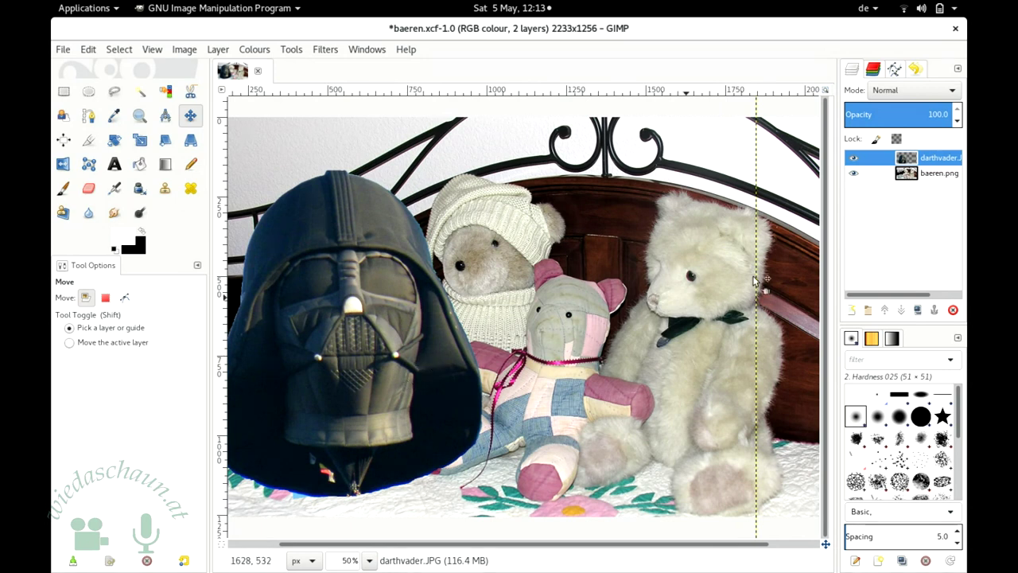
left_click_drag(383, 329, 492, 310)
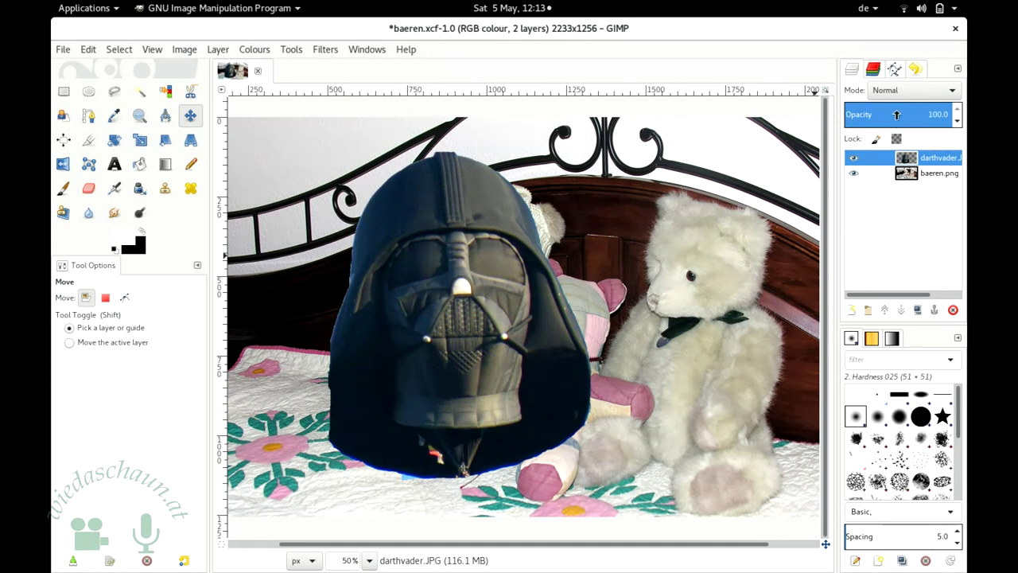
Step: Set the darthvader layer opacity to 52.9 and drag it right over the middle bear
left_click(897, 114)
left_click(918, 115)
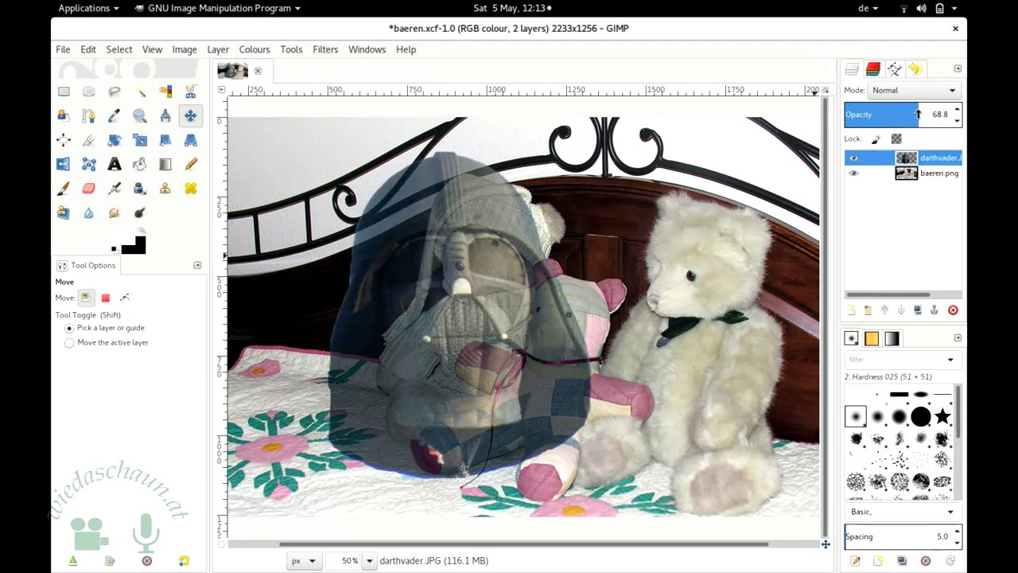
left_click(901, 114)
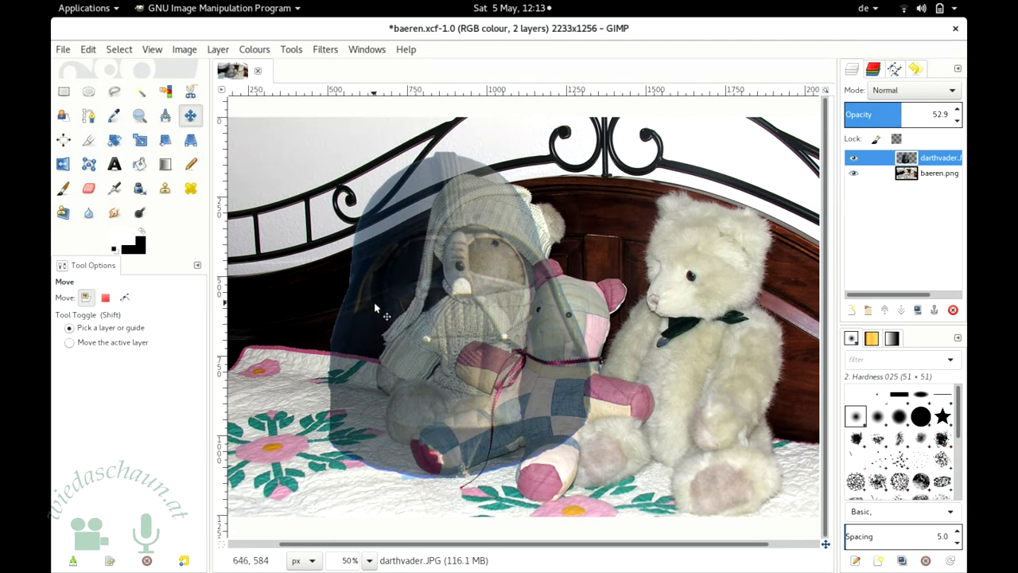
left_click_drag(375, 308, 466, 317)
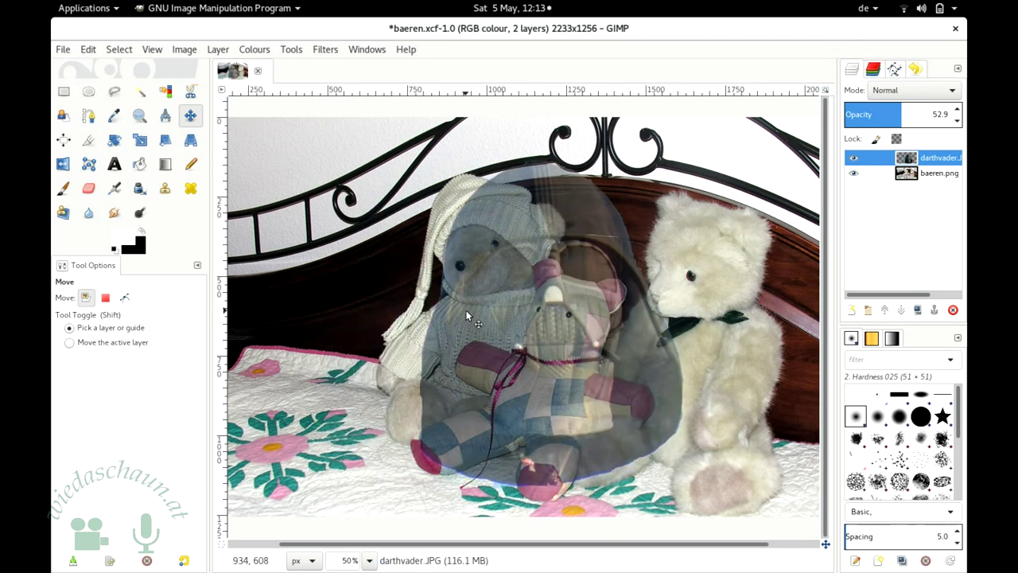
Step: Try scaling the helmet layer with the Scale tool, then cancel that attempt
left_click(137, 144)
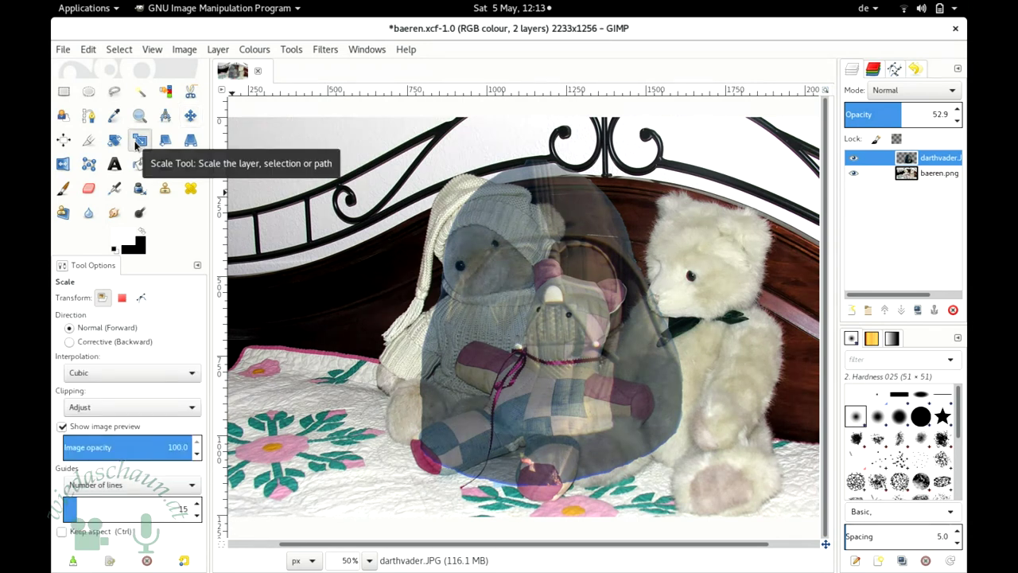
left_click(525, 253)
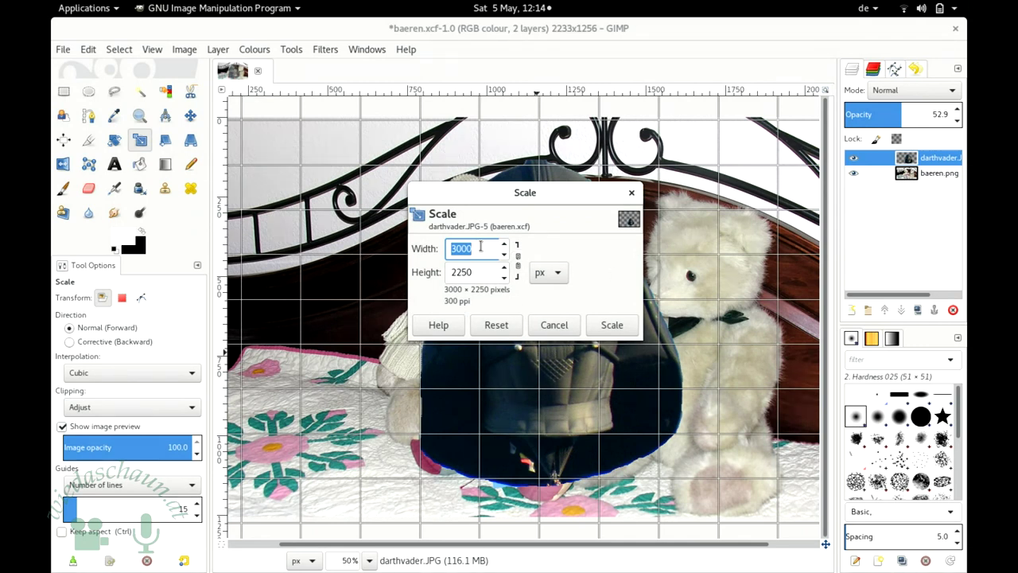
left_click_drag(551, 199, 330, 144)
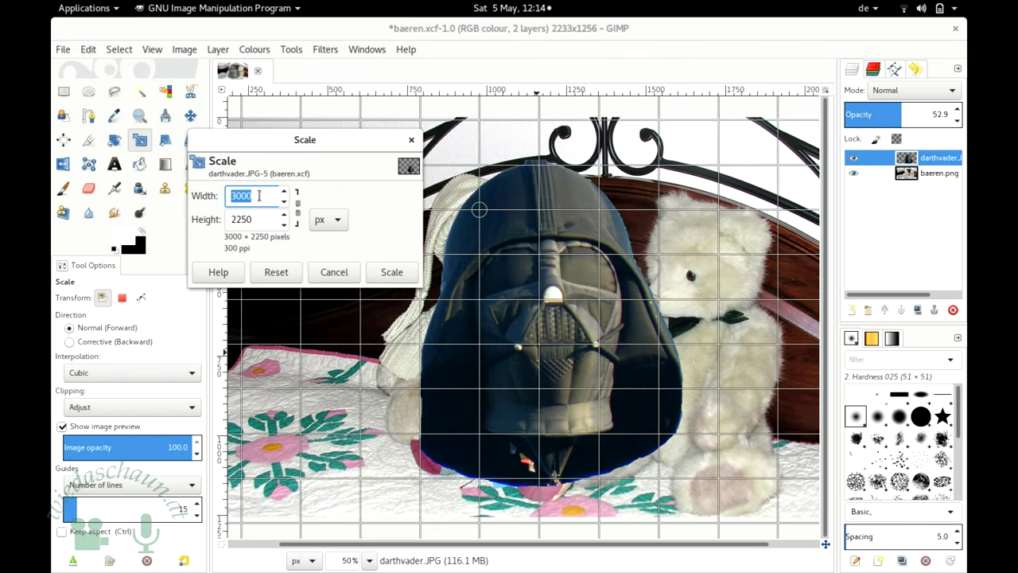
mouse_move(633, 389)
left_mouse_down()
mouse_move(514, 284)
mouse_move(517, 273)
mouse_move(614, 362)
mouse_move(546, 391)
mouse_move(831, 389)
mouse_move(740, 473)
mouse_move(717, 512)
mouse_move(627, 427)
mouse_move(662, 397)
mouse_move(680, 426)
left_mouse_up()
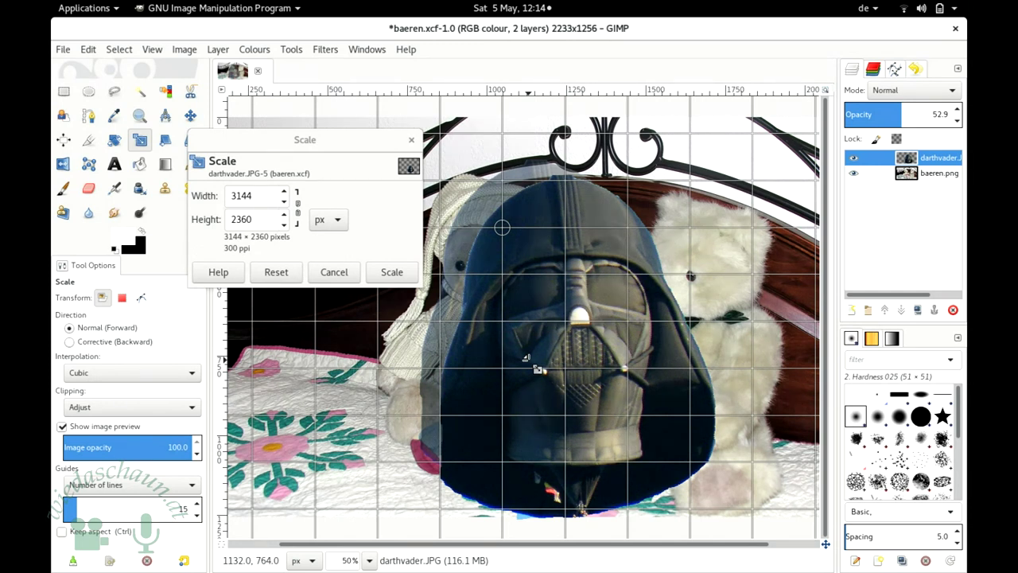
key("Escape")
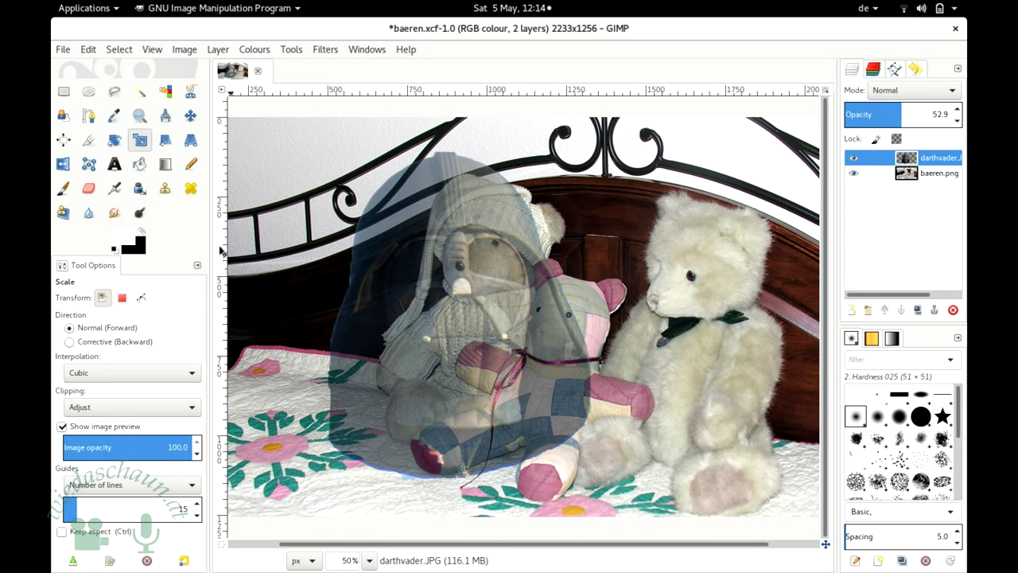
Step: Restart the scale with the chain linked and enter a width of 1500
left_click(429, 334)
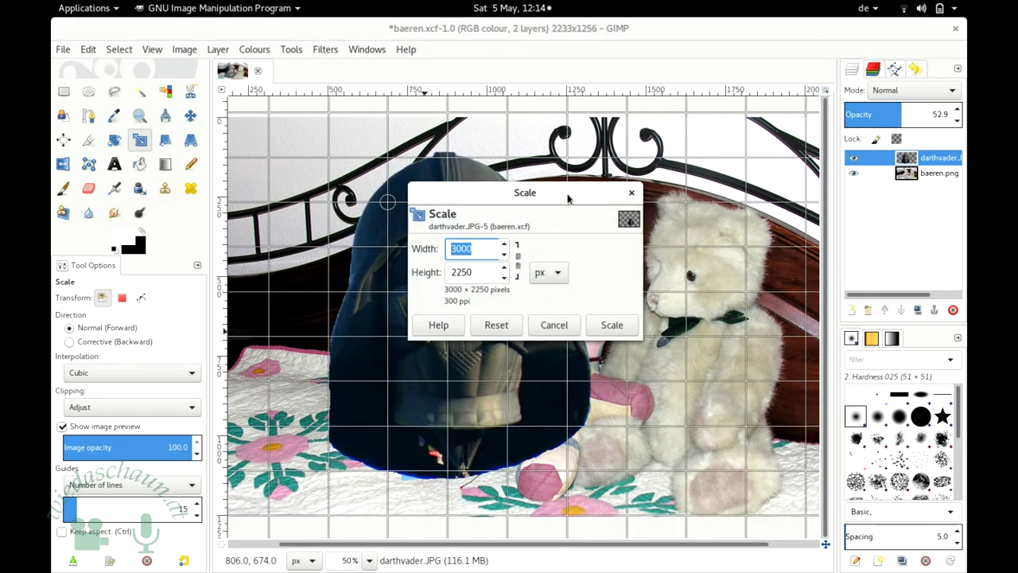
left_click(519, 258)
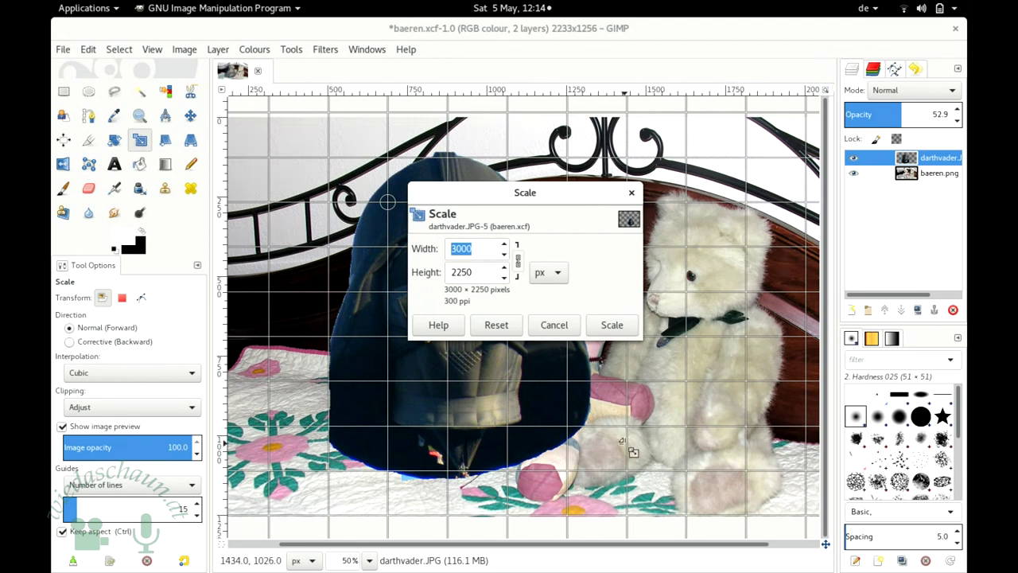
left_click(512, 338)
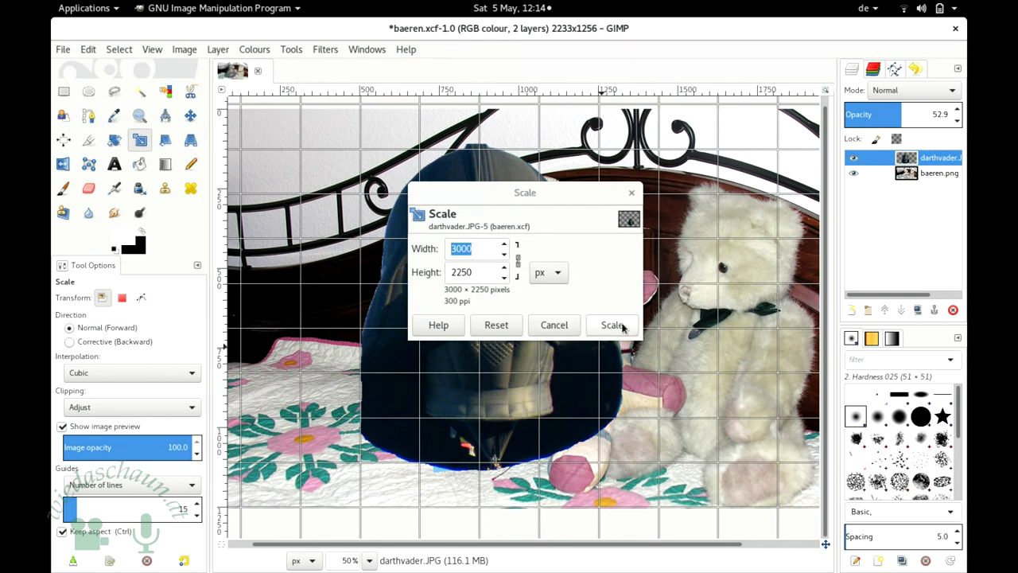
left_click(487, 250)
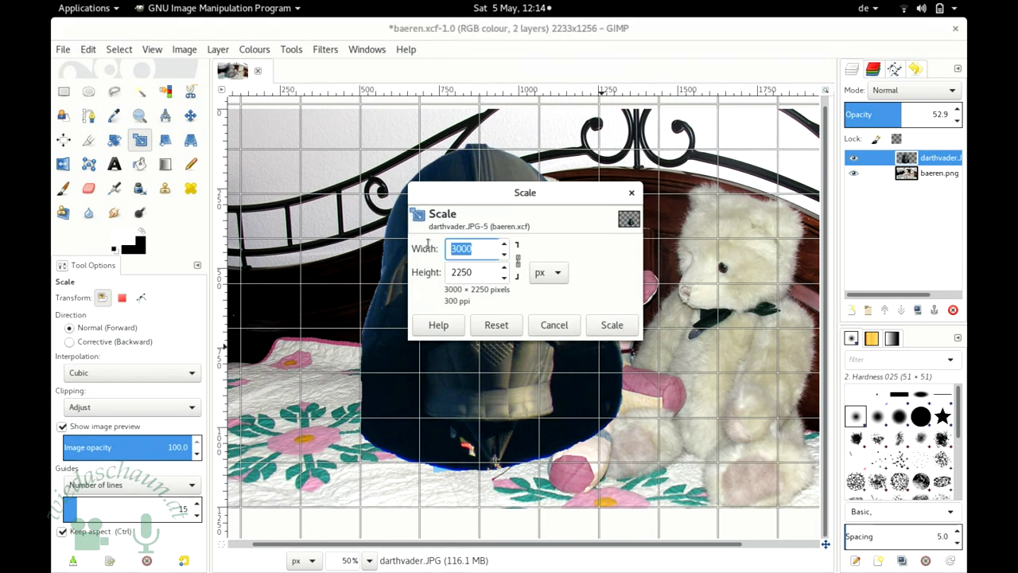
type("150")
left_click(487, 272)
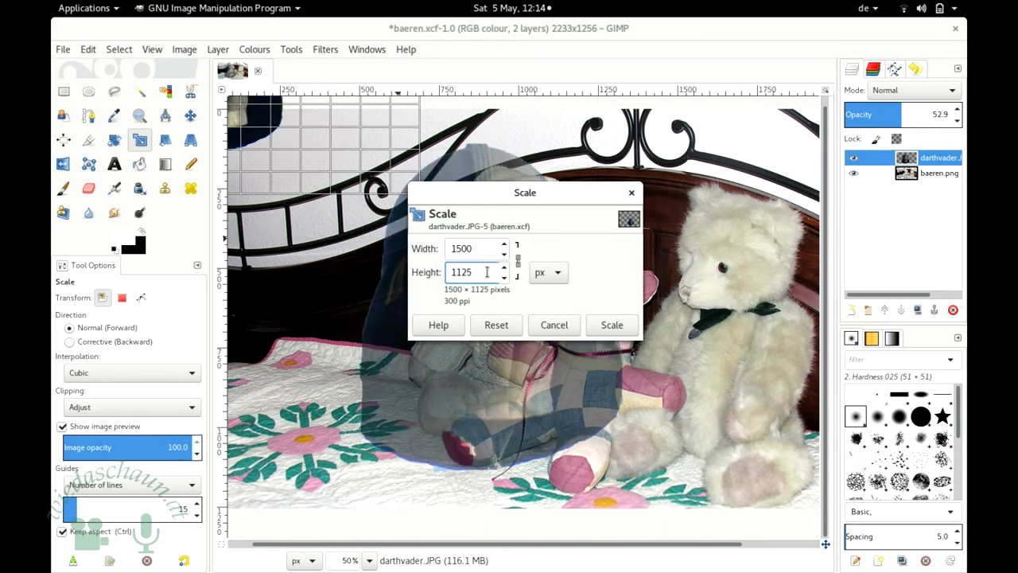
Step: Change the width to 1700 (height 1275) and apply the scale
left_click_drag(259, 113, 372, 236)
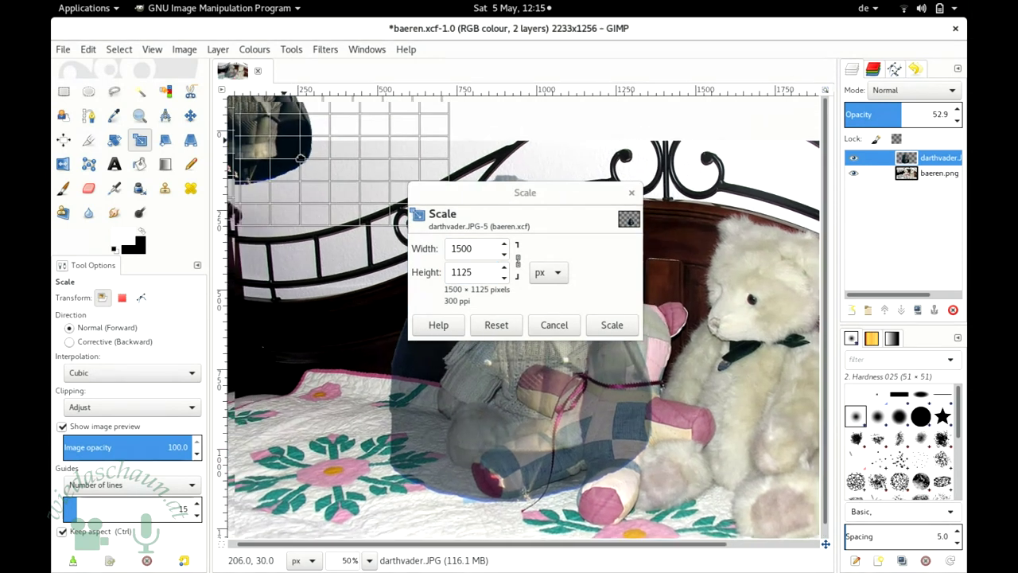
scroll(366, 222, "right", 5)
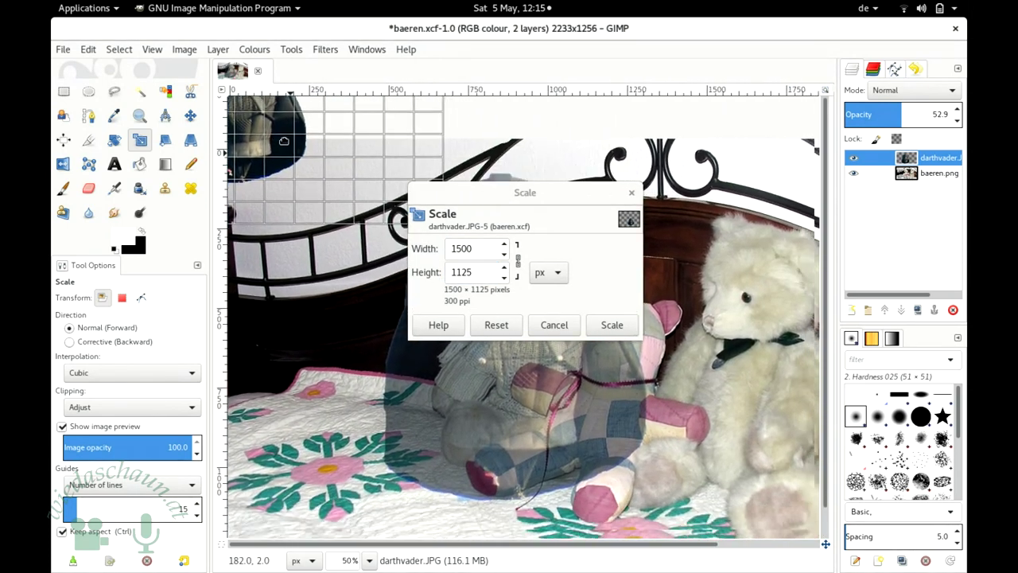
scroll(362, 206, "down", 5)
left_click(460, 248)
left_click_drag(461, 248, 456, 248)
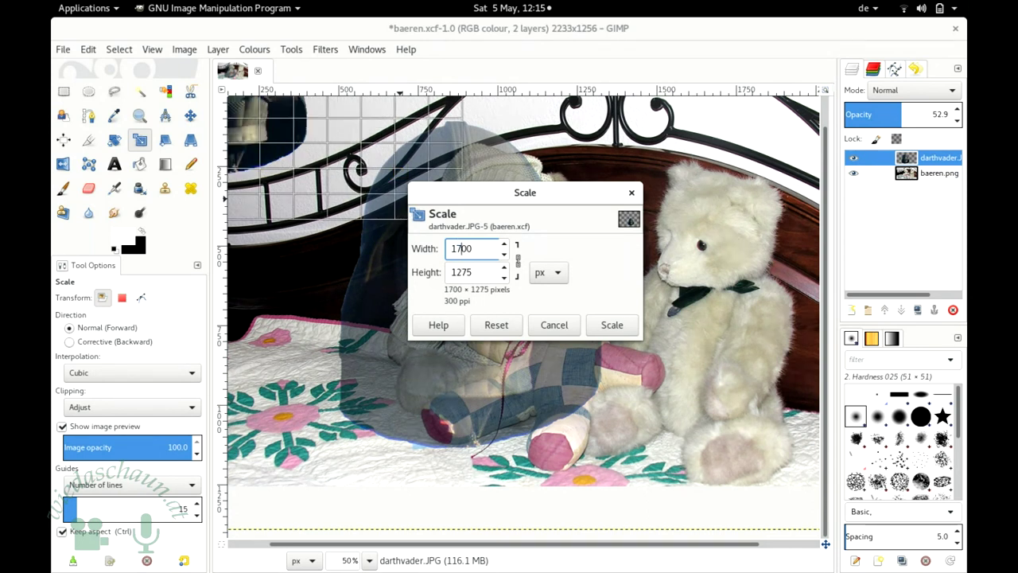
left_click(609, 324)
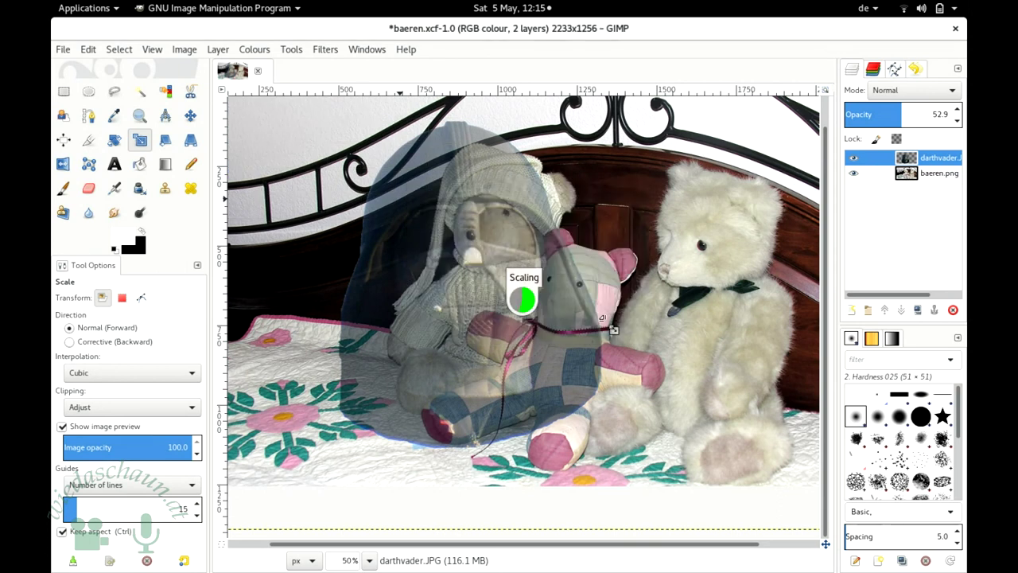
Step: Move the scaled helmet onto the middle bear, set opacity 70.6, and Autocrop Layer
left_click(190, 117)
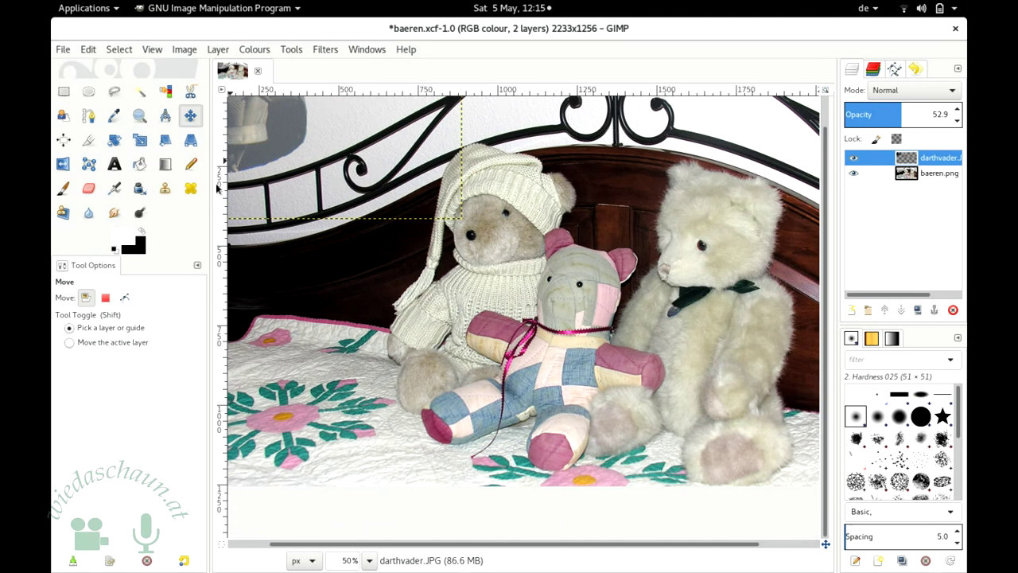
mouse_move(257, 136)
left_mouse_down()
mouse_move(563, 350)
mouse_move(603, 336)
left_mouse_up()
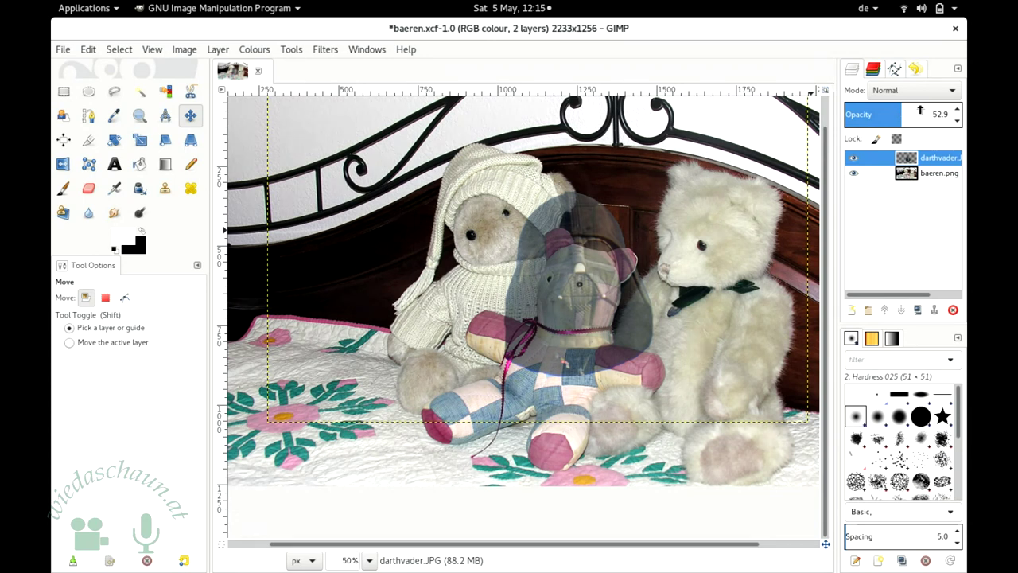
left_click(921, 114)
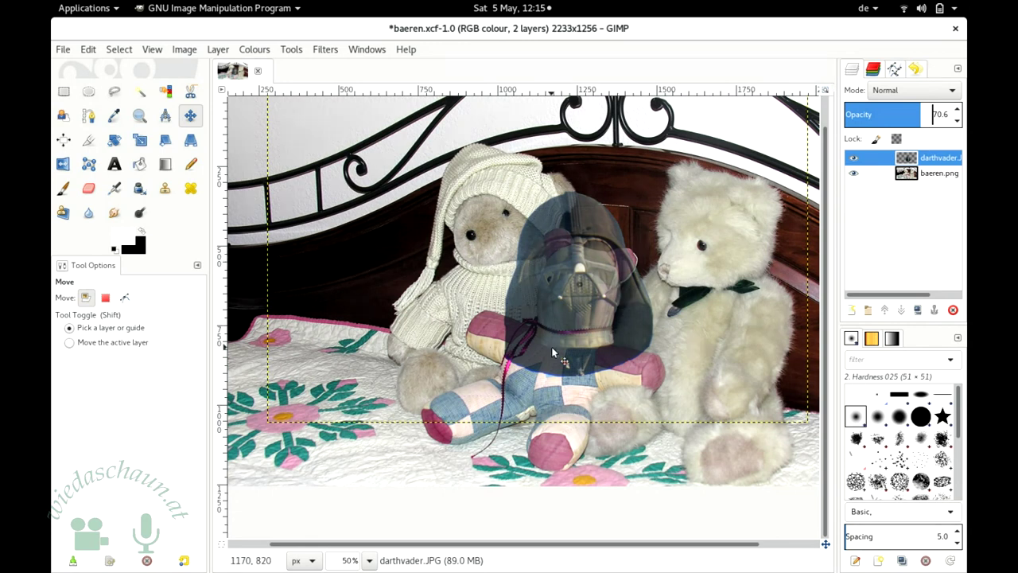
left_click(218, 50)
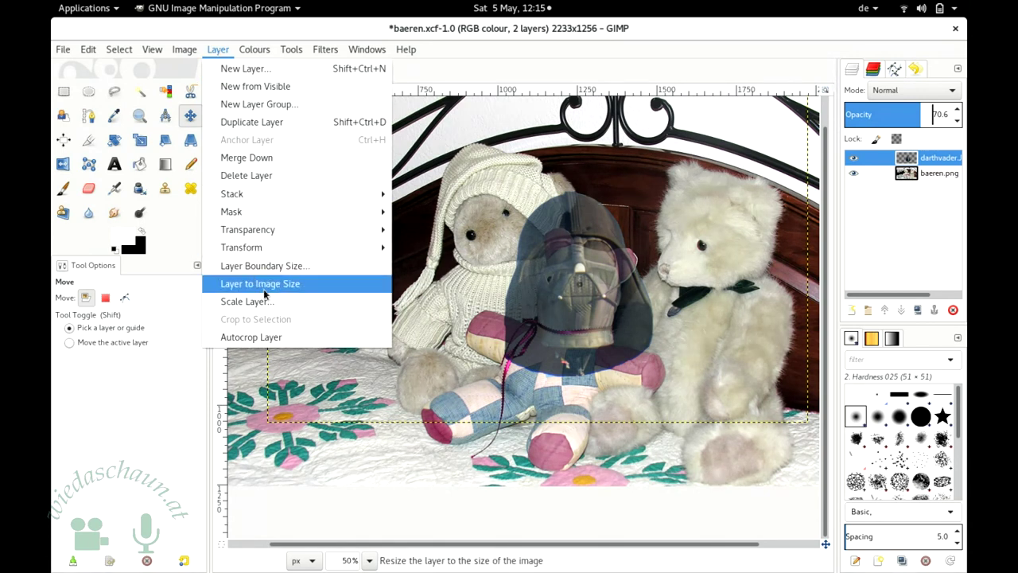
left_click(266, 339)
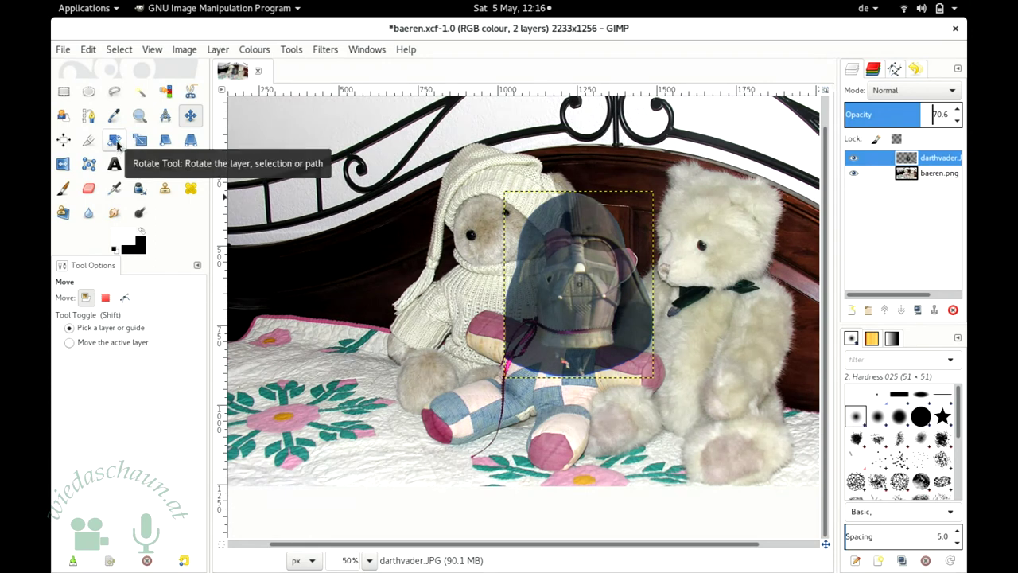
Step: Rotate the darthvader layer by 10.00 degrees around a centre placed on the helmet
left_click(117, 143)
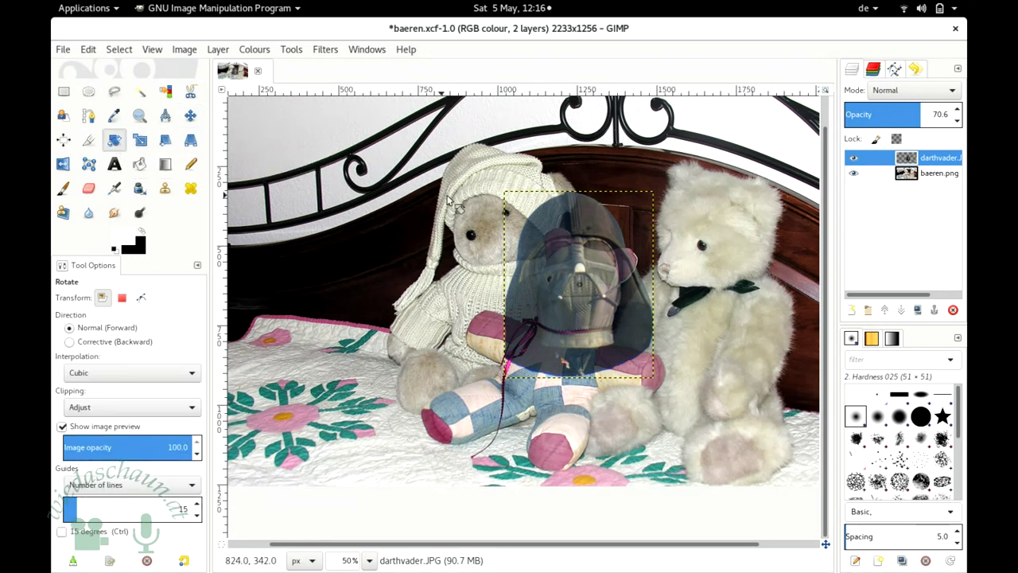
left_click(553, 318)
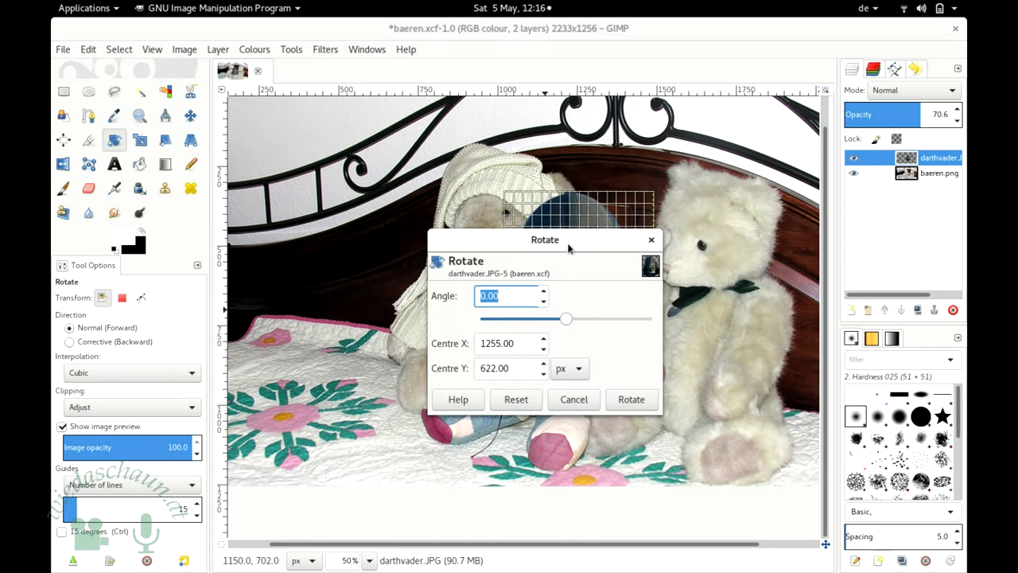
left_click_drag(569, 242, 344, 145)
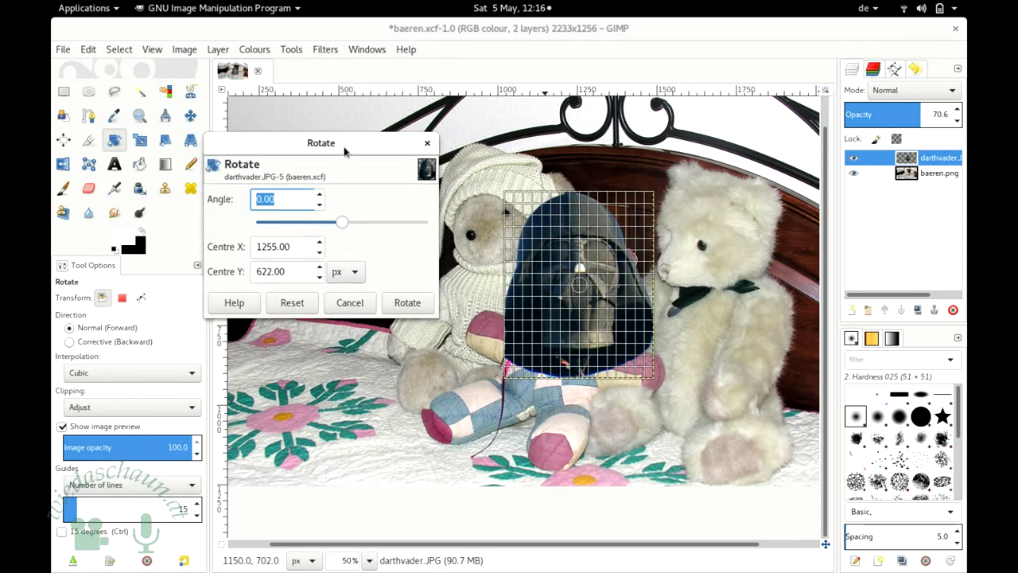
left_click(644, 207)
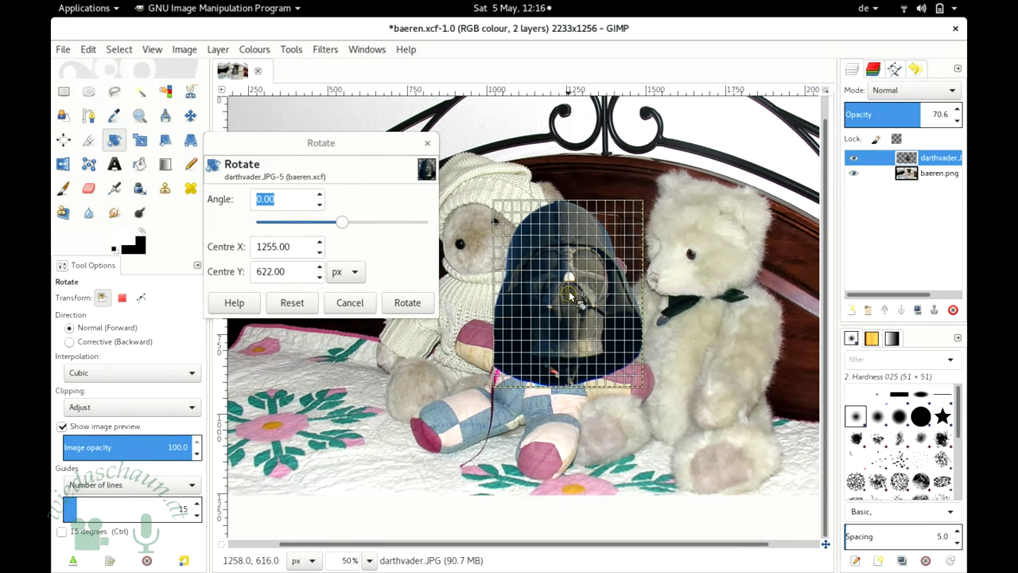
left_click_drag(569, 298, 566, 287)
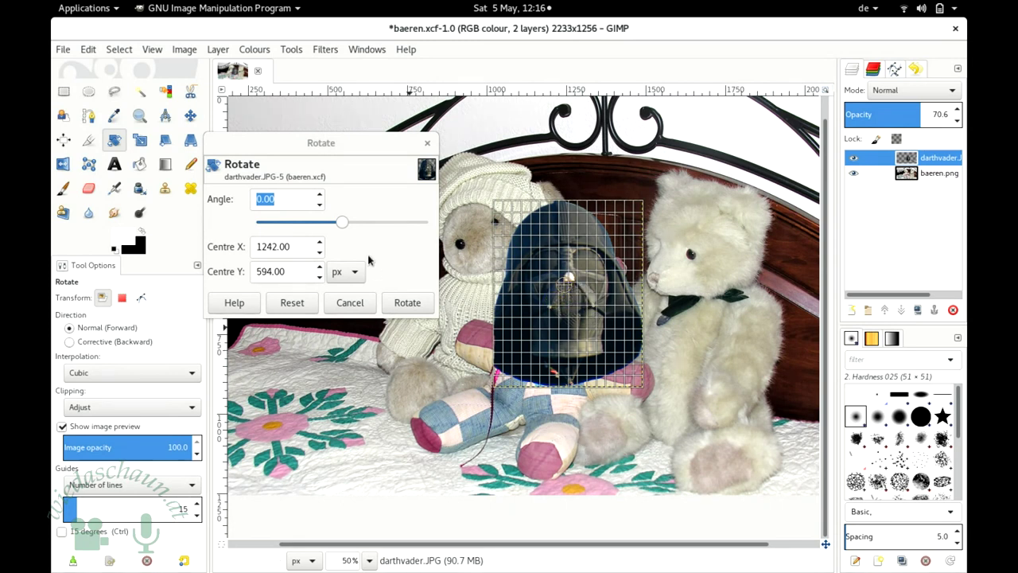
left_click(345, 225)
left_click_drag(345, 225, 349, 225)
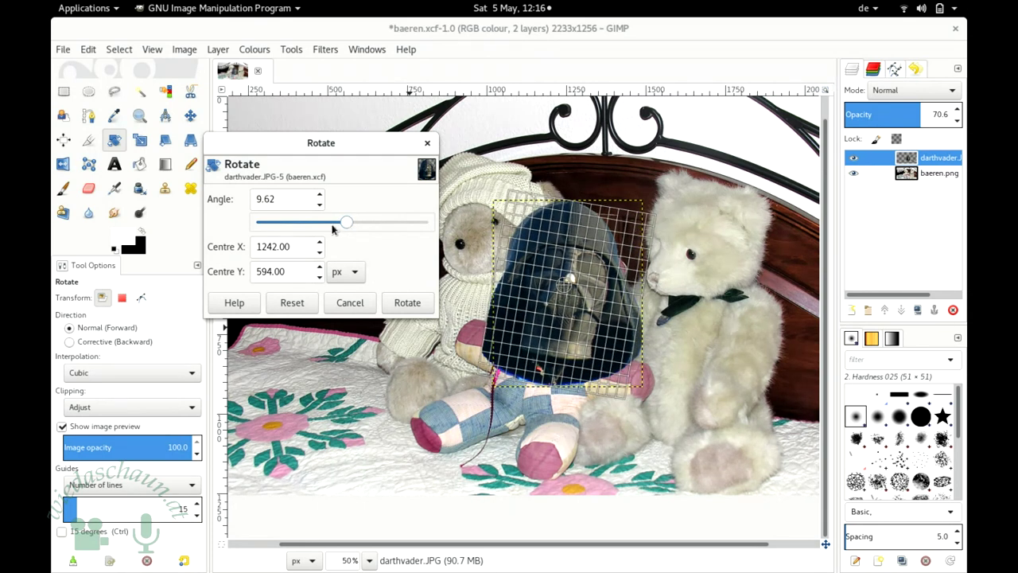
triple_click(285, 199)
type("10")
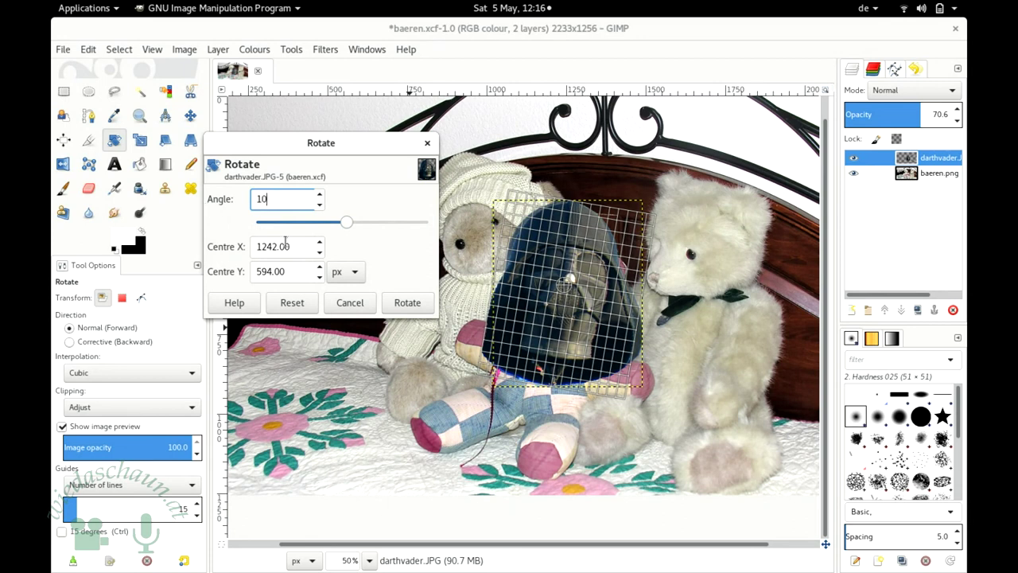
left_click(291, 248)
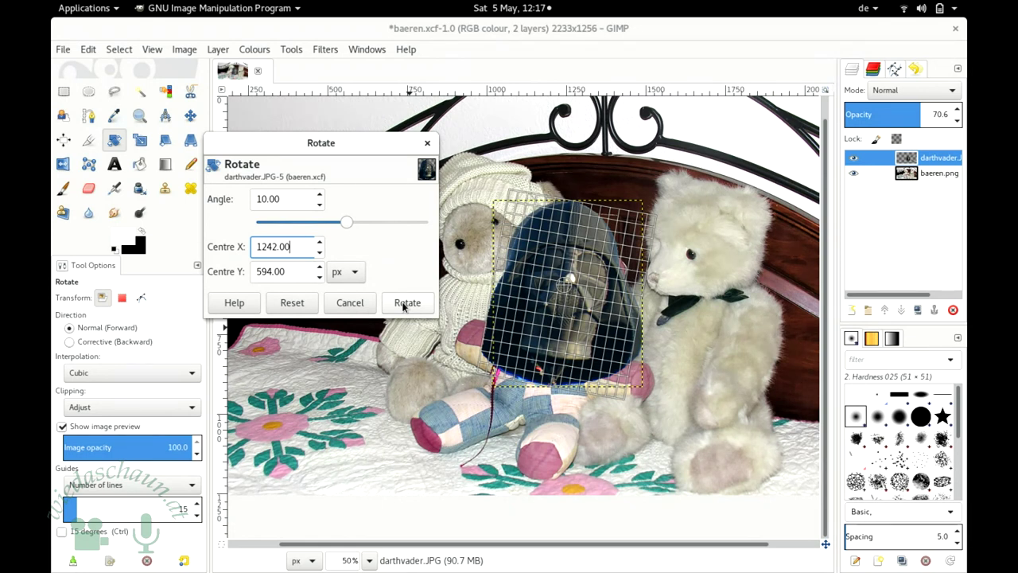
left_click(404, 303)
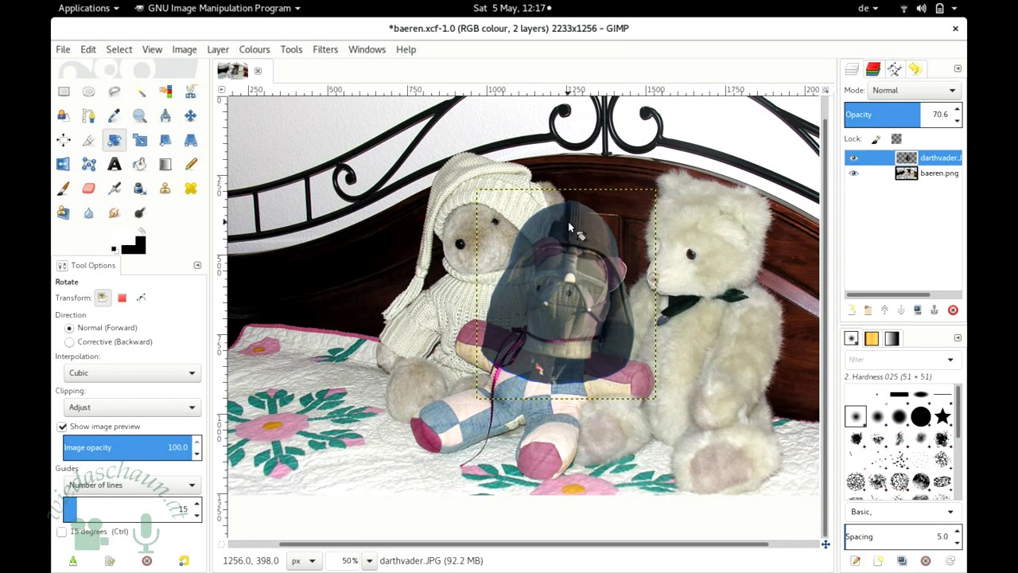
Step: Nudge the darthvader layer slightly up and right with the Move tool
left_click(189, 116)
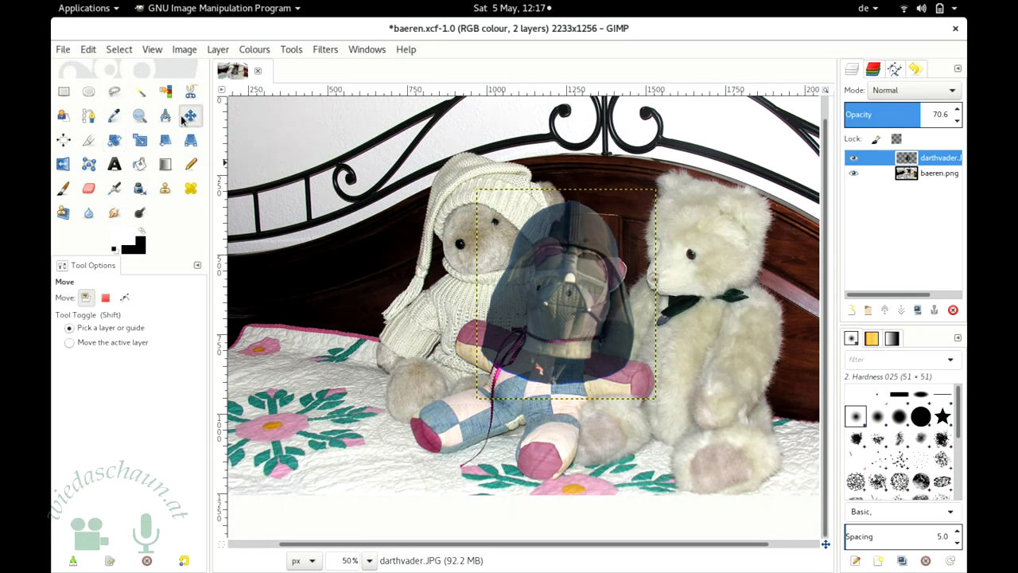
left_click_drag(569, 340, 575, 328)
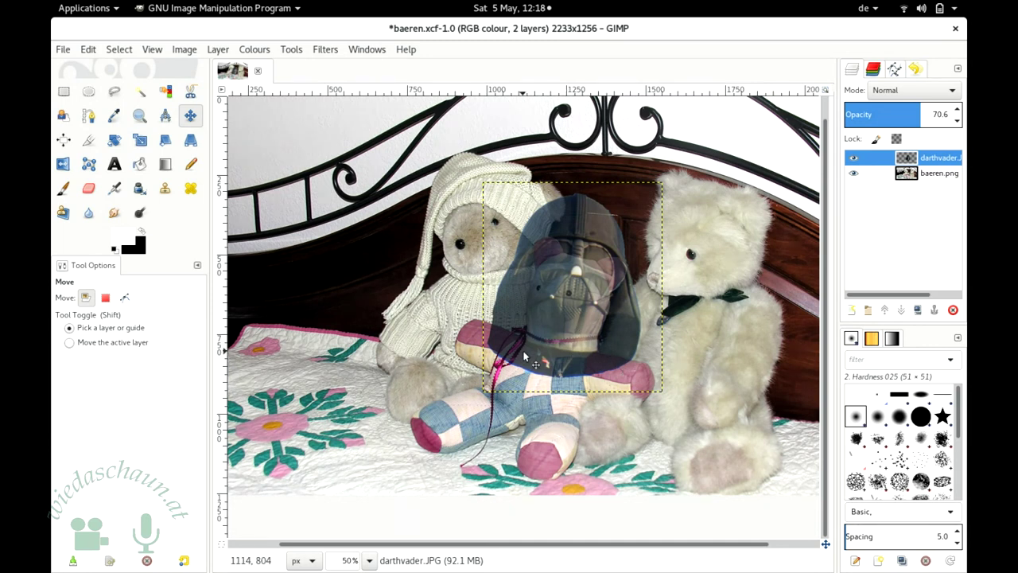
left_click(369, 559)
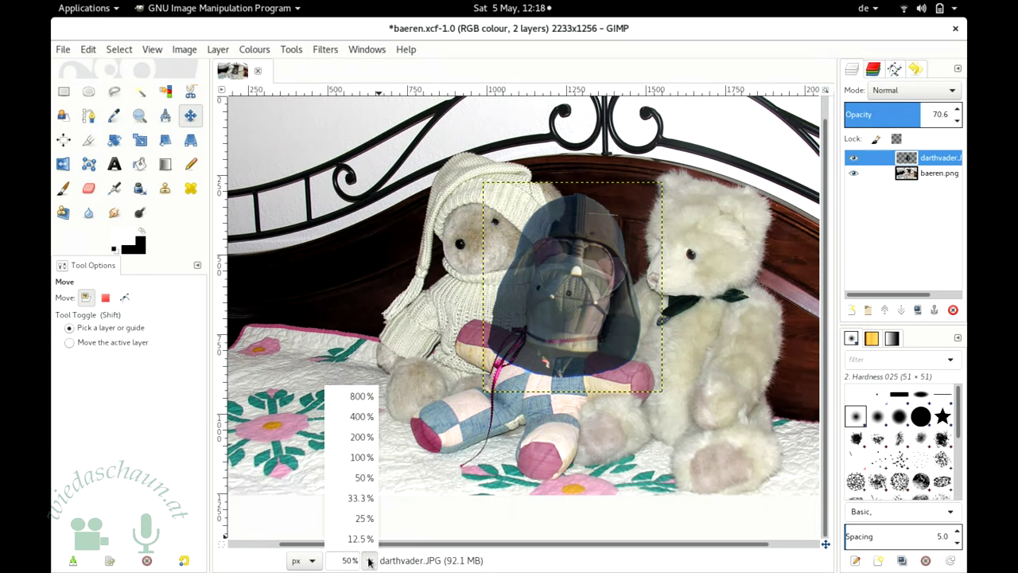
Step: Zoom to 400%, then back to 200%, and scroll right to the helmet's lower edge
left_click(364, 416)
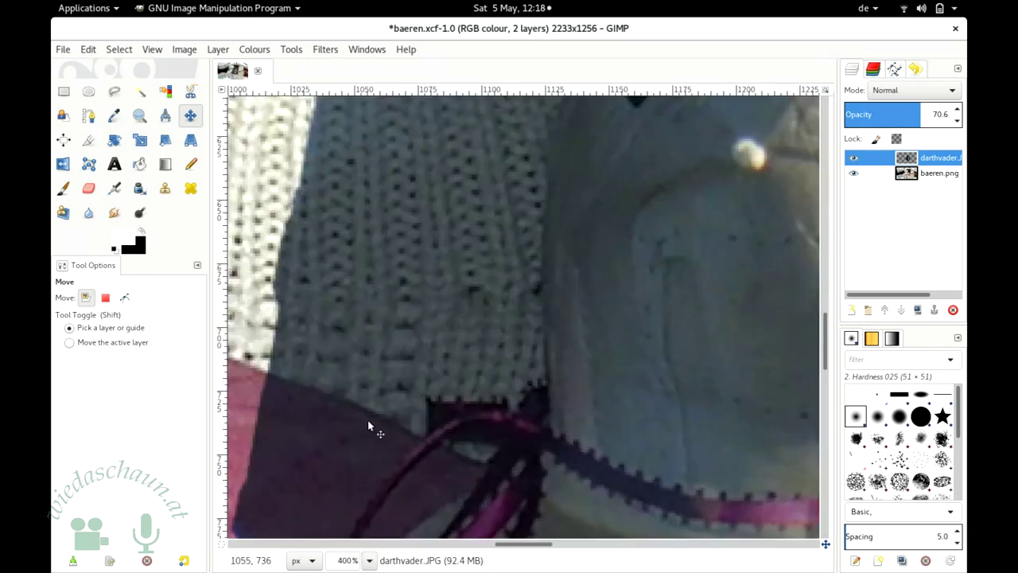
left_click(369, 560)
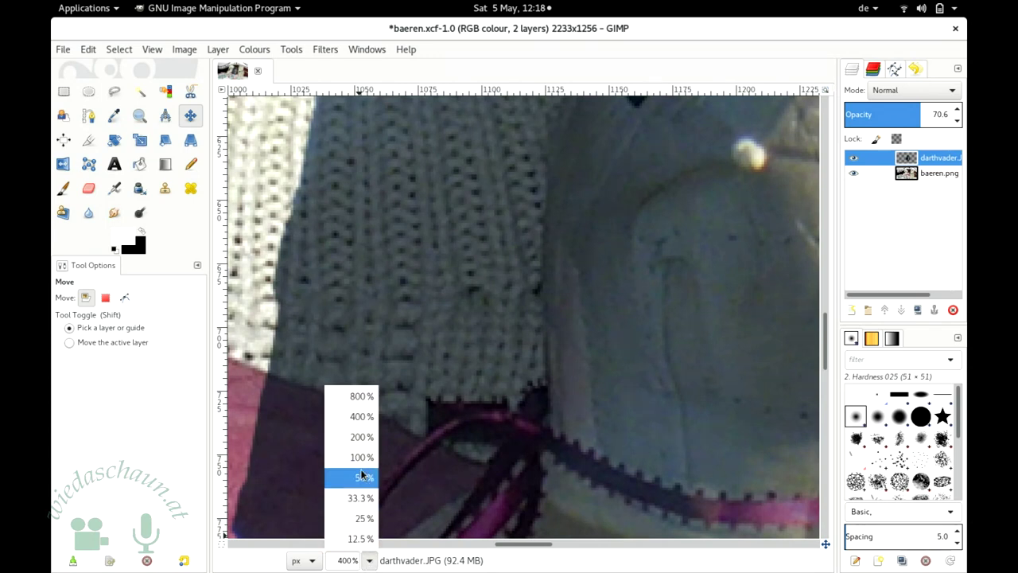
left_click(361, 437)
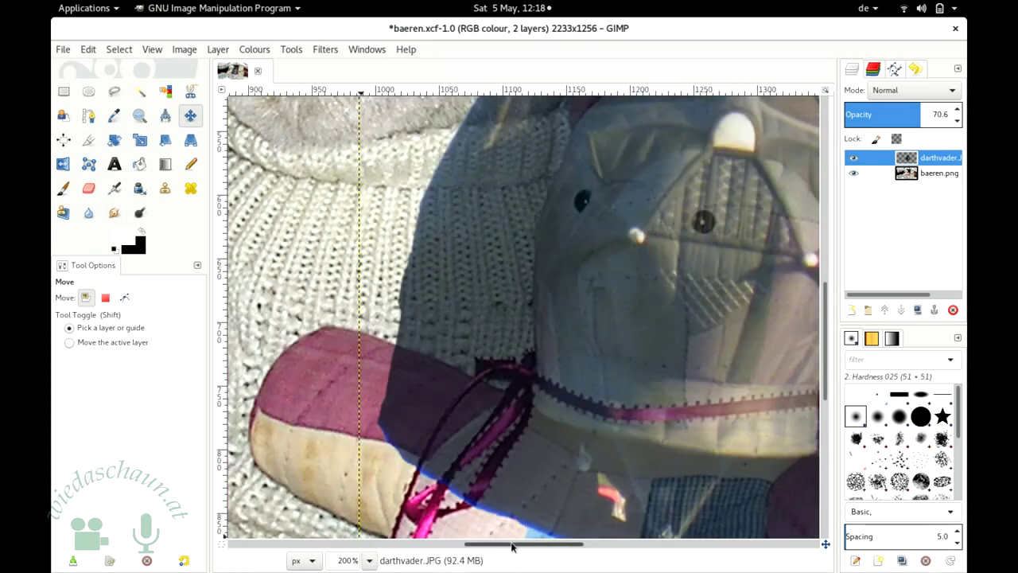
left_click_drag(512, 546, 541, 546)
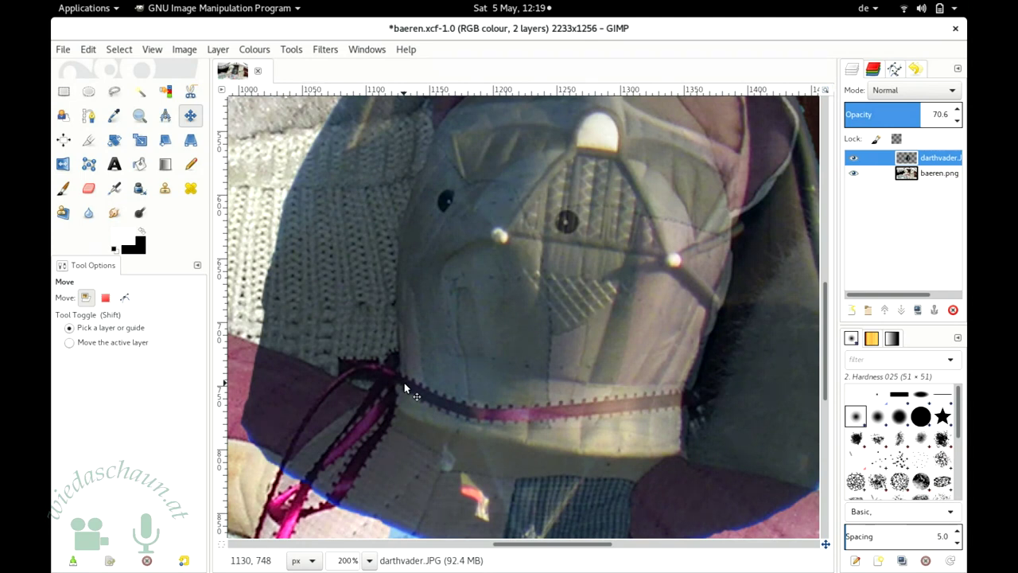
Step: Pick the Free Select tool, after briefly choosing the Eraser, and set Mode to Replace
left_click(114, 92)
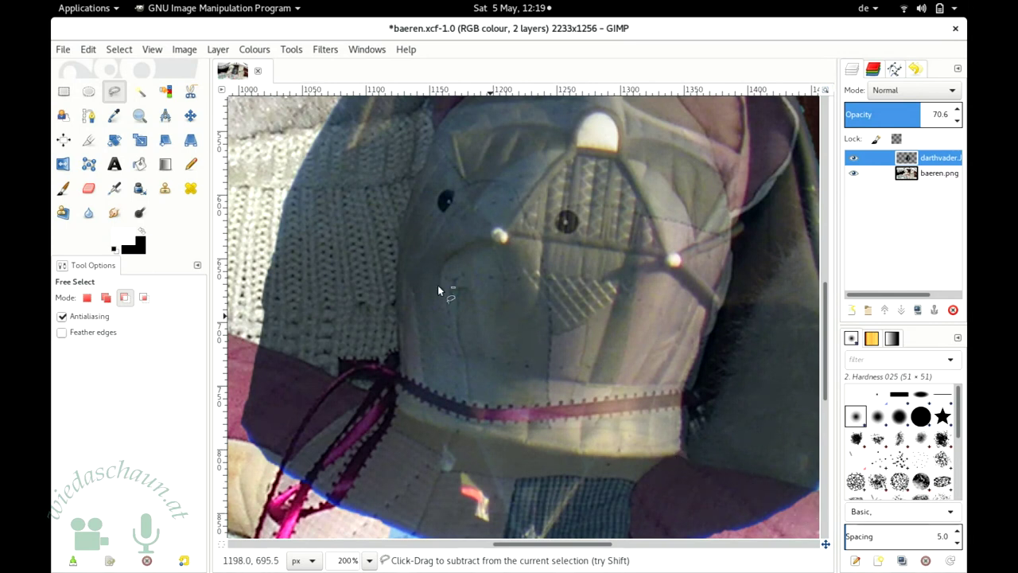
left_click(88, 190)
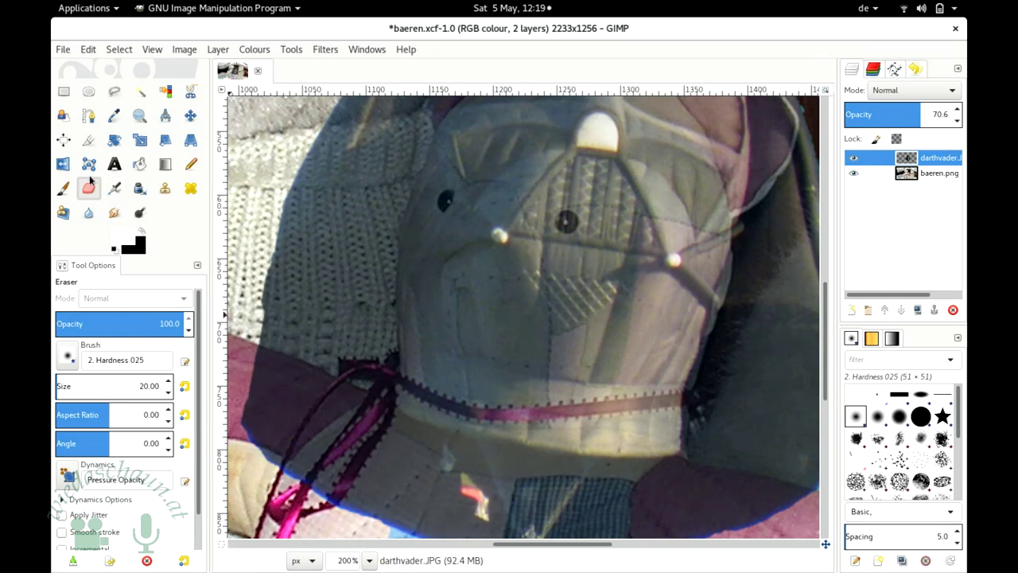
left_click(115, 96)
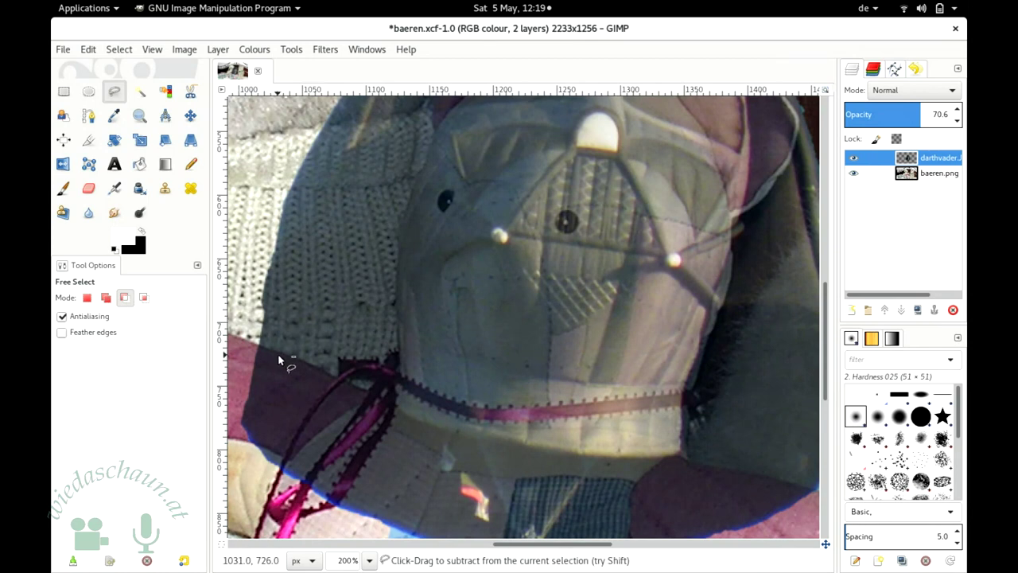
left_click(88, 298)
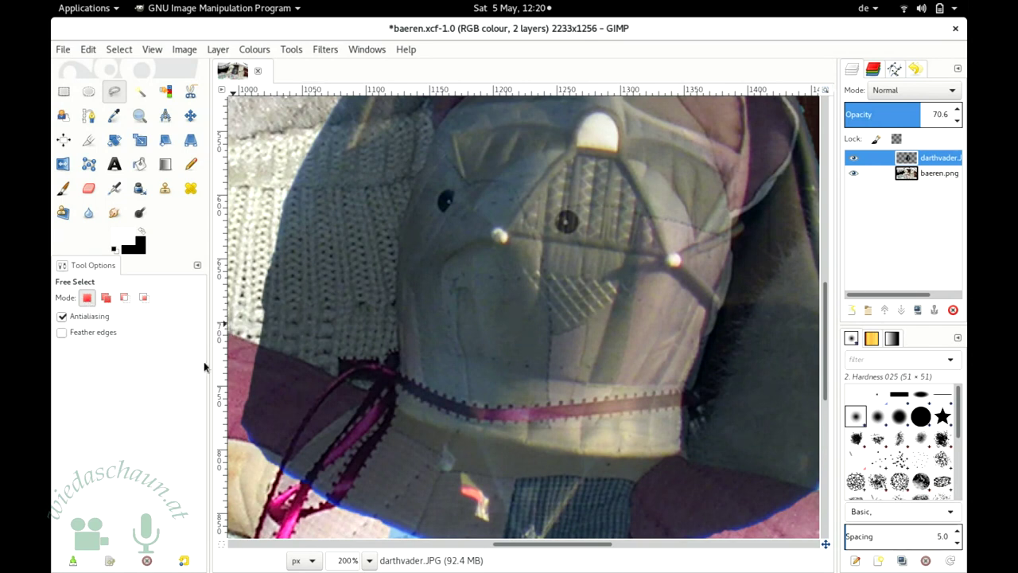
Step: Start a freehand outline along the helmet's lower rim from its left edge
left_click(247, 340)
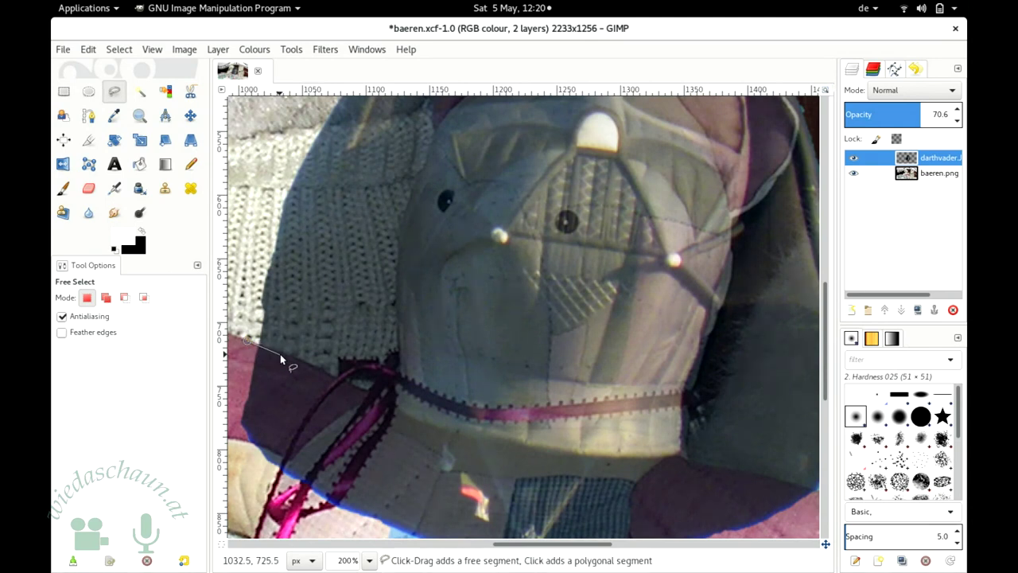
left_click(281, 351)
left_click(306, 362)
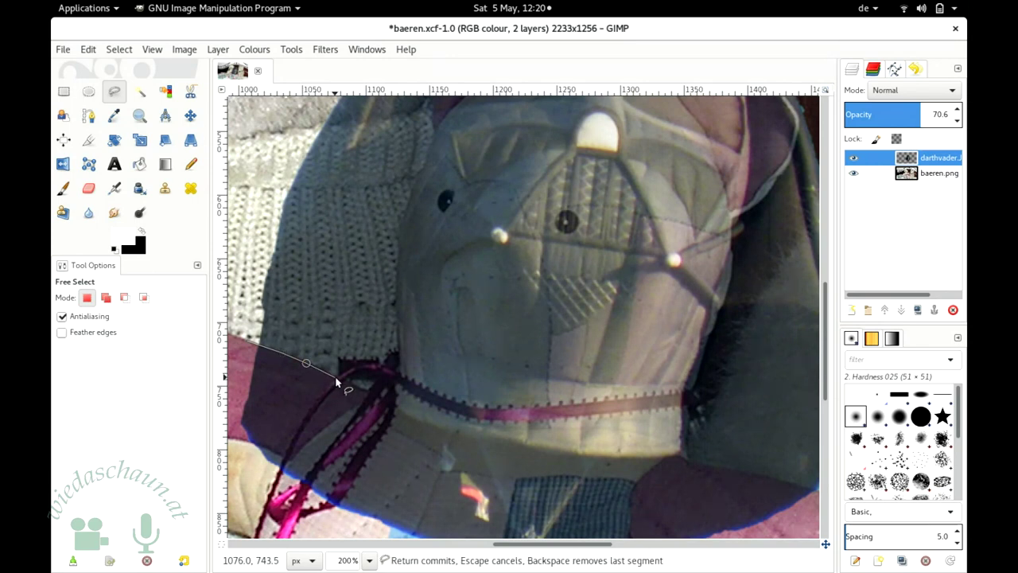
left_click(361, 389)
left_click(383, 398)
left_click(398, 388)
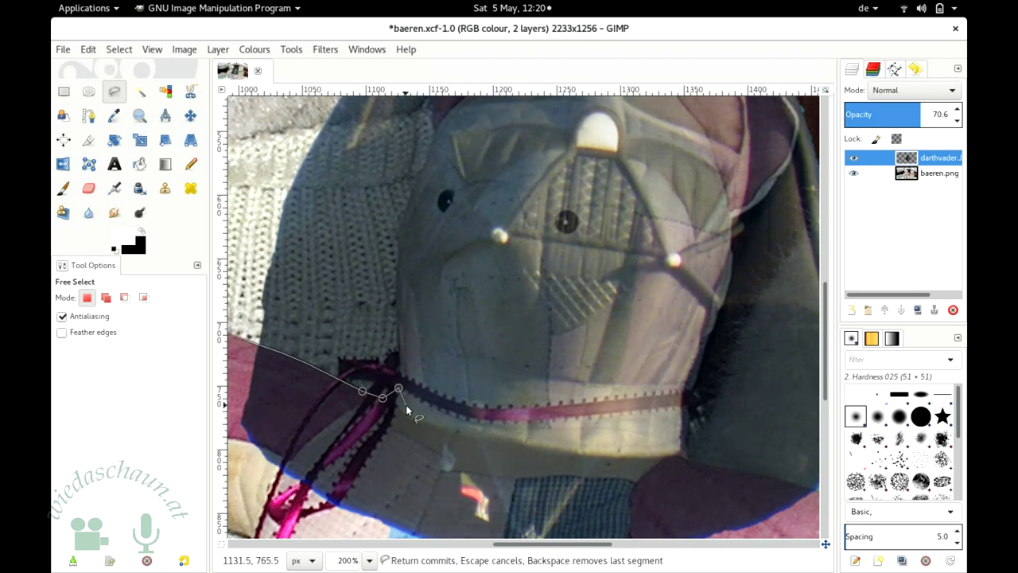
left_click(405, 399)
left_click(477, 430)
left_click(528, 442)
Step: Continue the outline along the rim's right side to the edge of the view
left_click(622, 458)
left_click(651, 454)
left_click(678, 451)
left_click(690, 462)
left_click(709, 466)
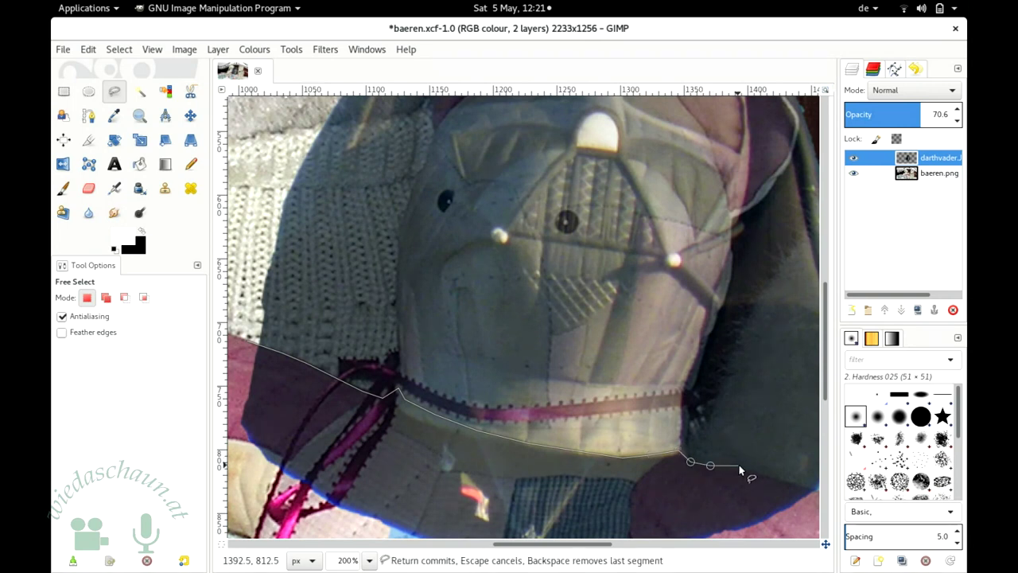
left_click(752, 474)
left_click(787, 481)
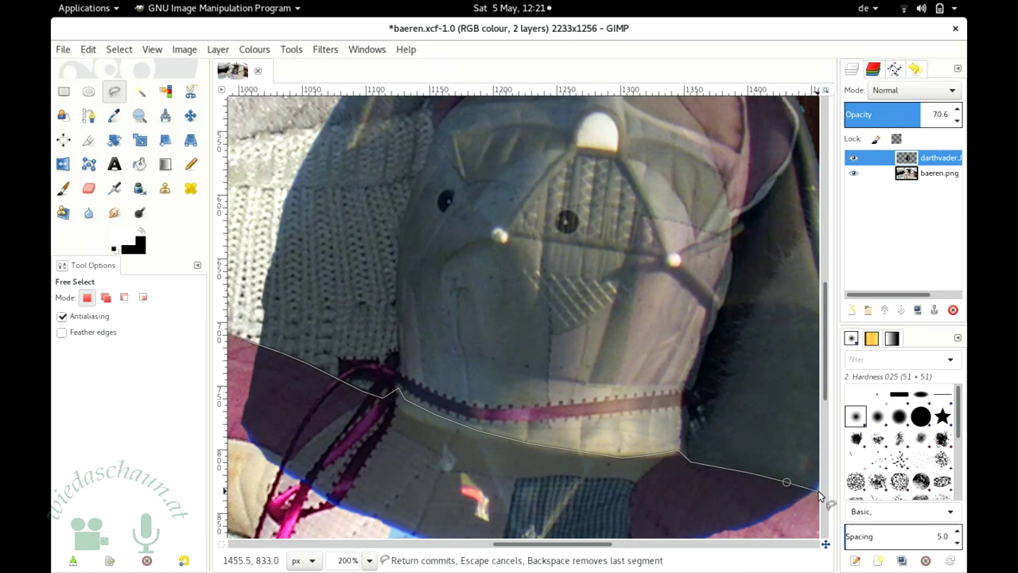
left_click(820, 491)
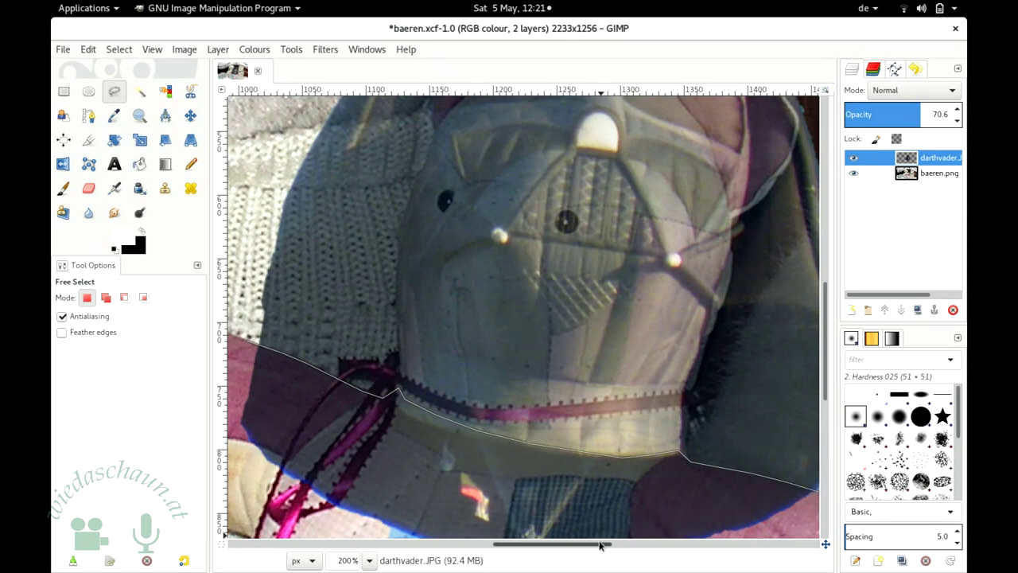
left_click_drag(600, 547, 633, 547)
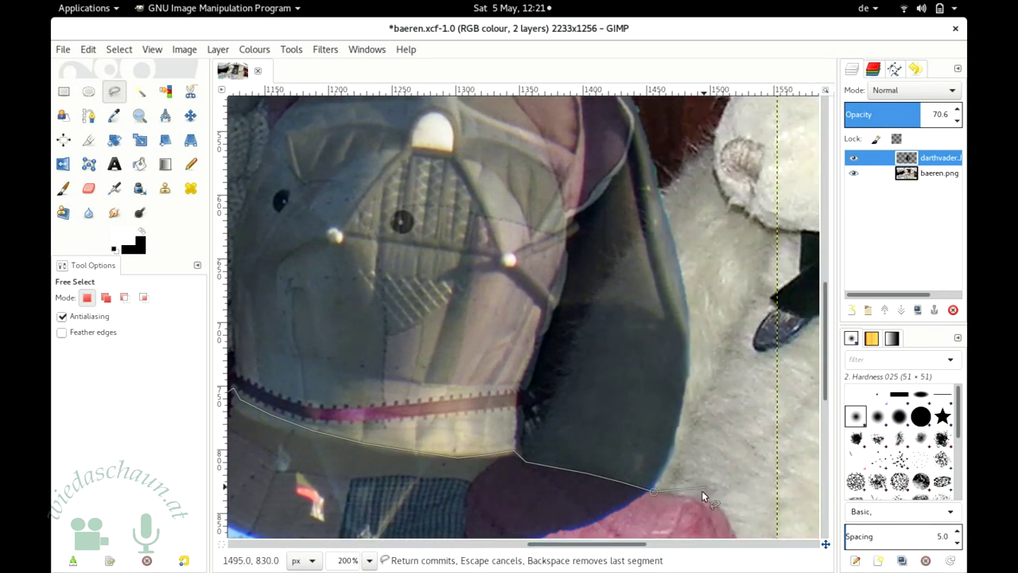
Step: Bring the outline back around the pink foot, patchwork leg and arm cuff, closing it
left_click(697, 498)
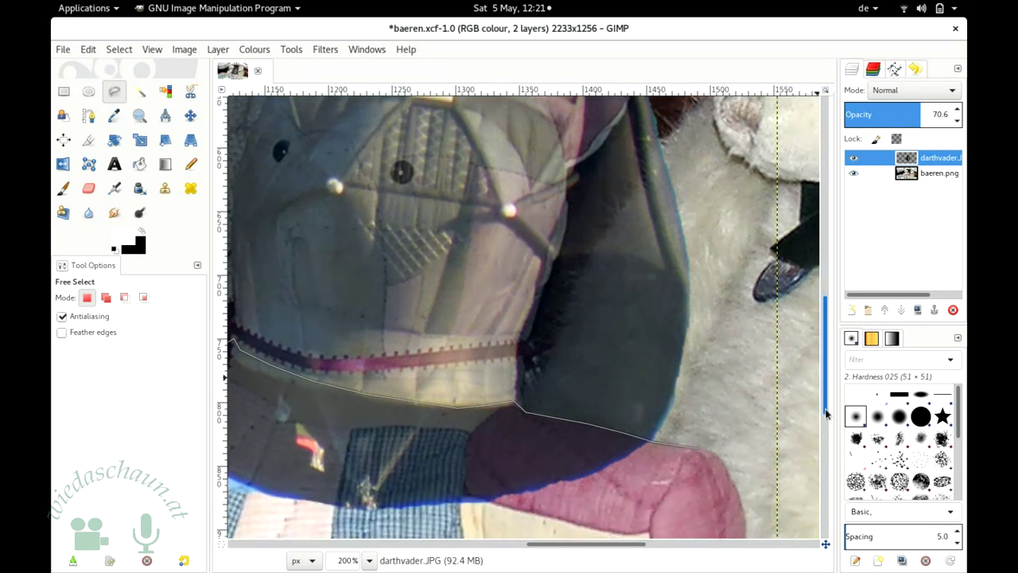
left_click_drag(825, 395, 825, 440)
left_click(591, 424)
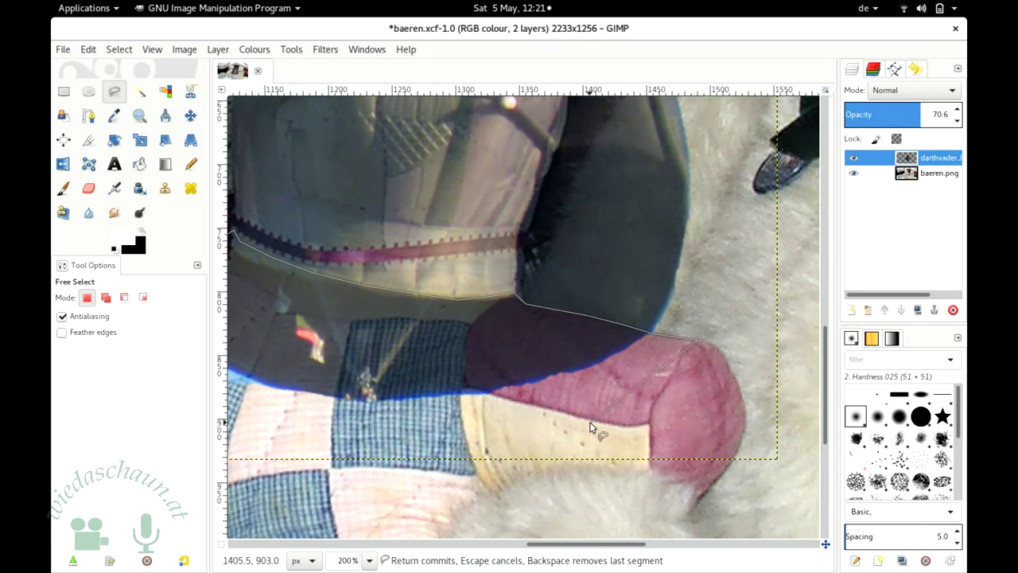
left_click(302, 437)
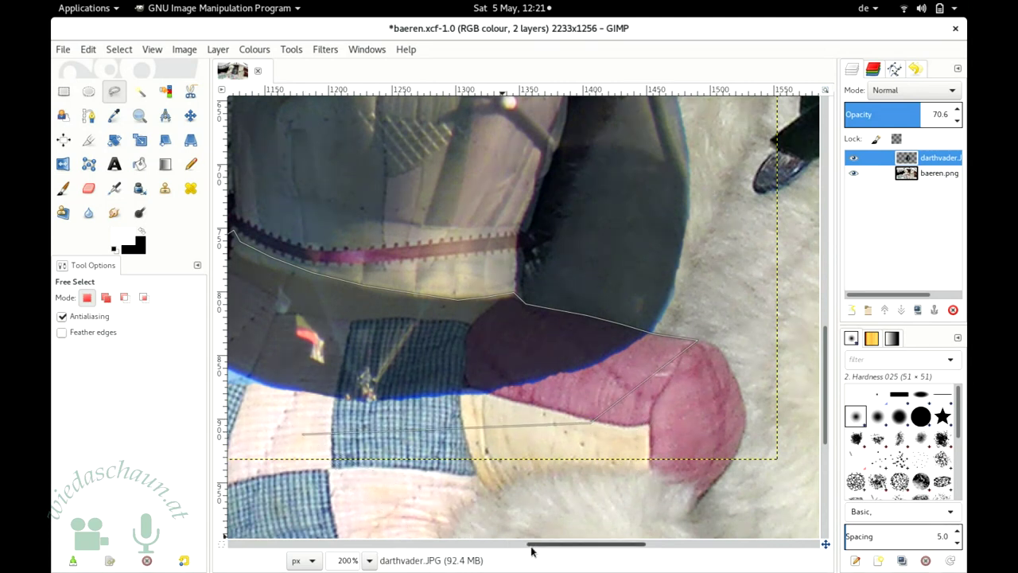
left_click_drag(535, 548, 462, 547)
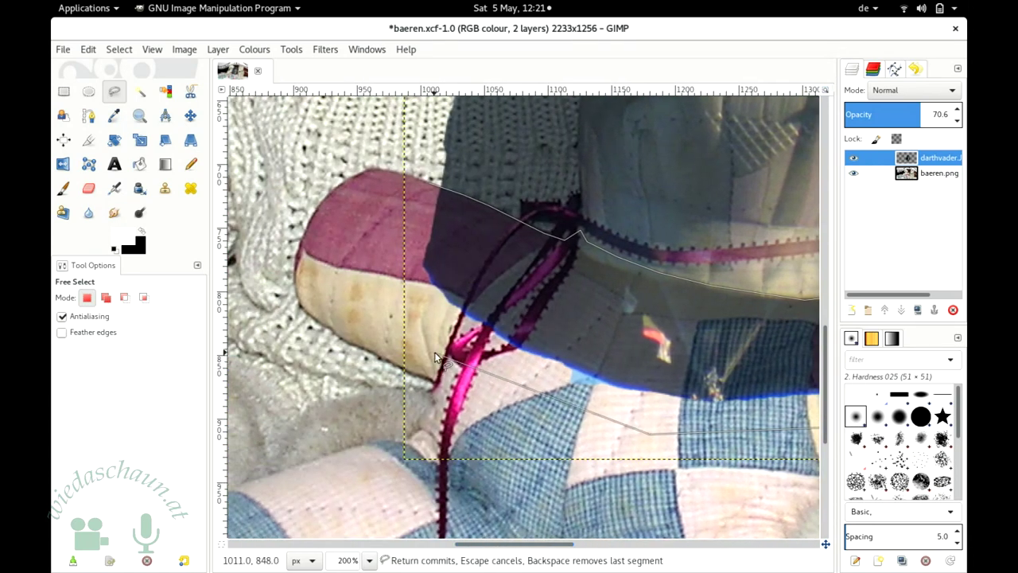
left_click(393, 293)
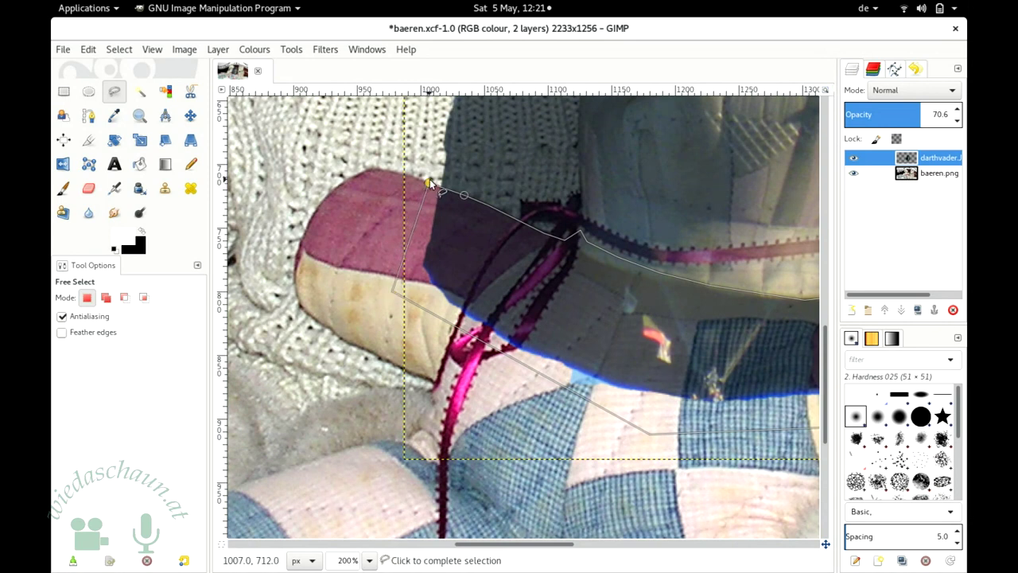
left_click(429, 183)
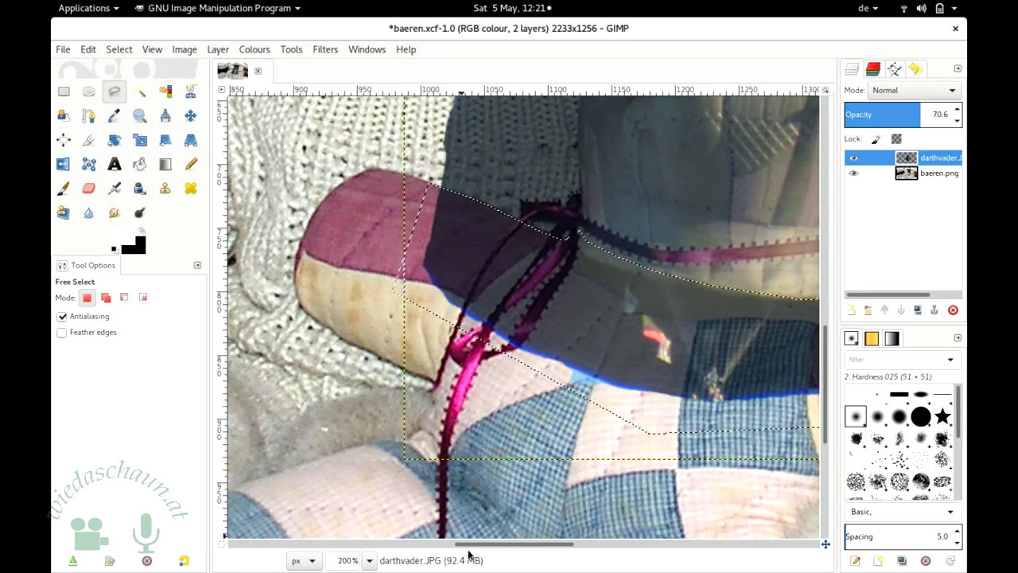
left_click_drag(473, 549, 496, 549)
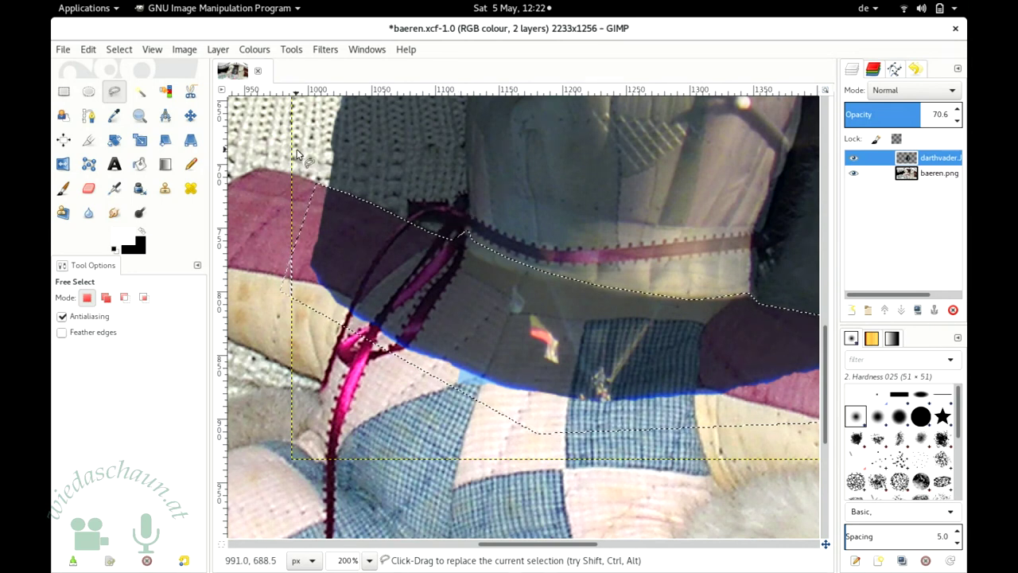
Step: Switch Free Select to Add mode and trace the ribbon's top edge out to its right end
left_click(111, 298)
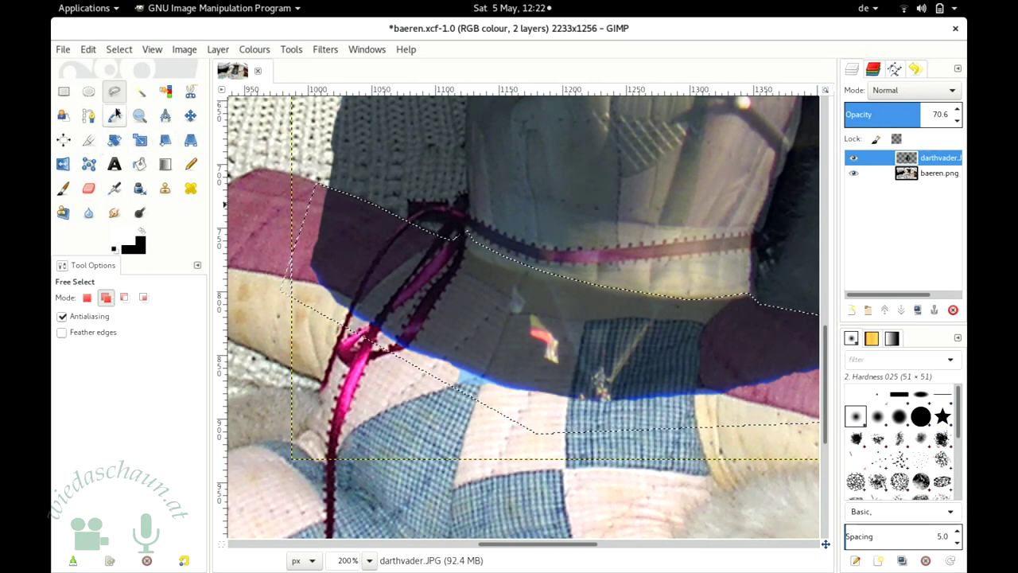
left_click(398, 229)
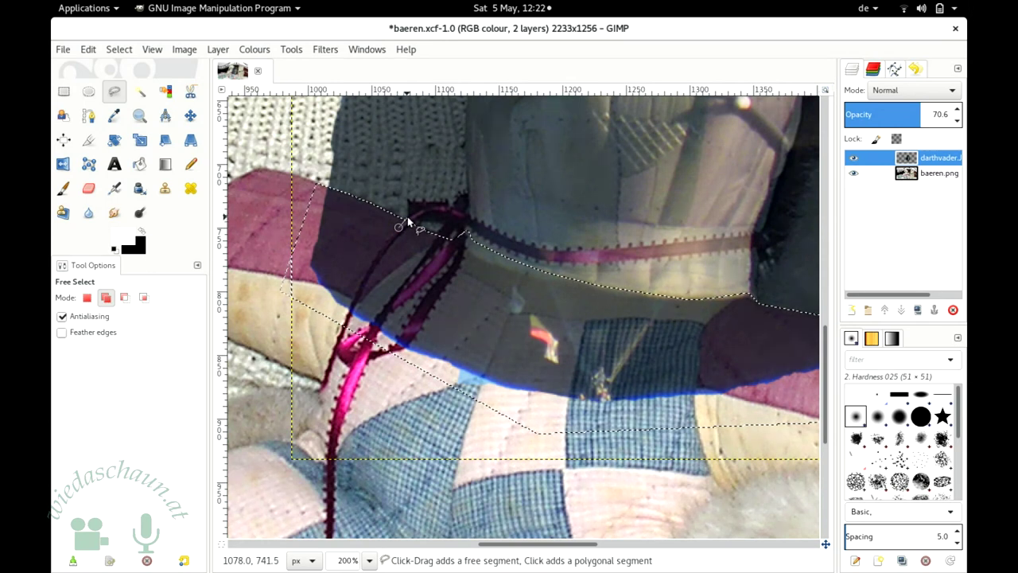
left_click(424, 209)
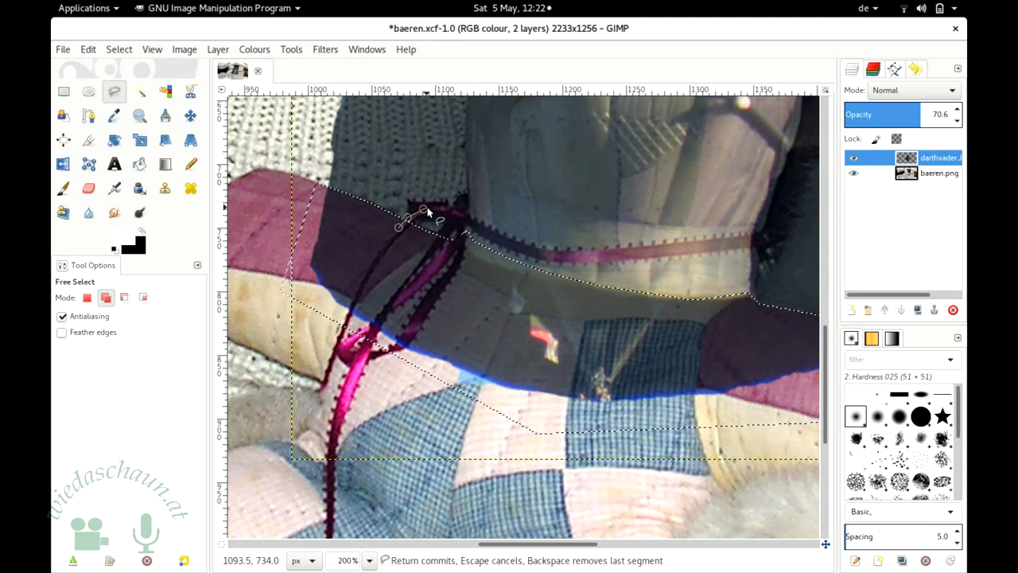
left_click(440, 207)
left_click(454, 208)
left_click(467, 208)
left_click(468, 216)
left_click(549, 250)
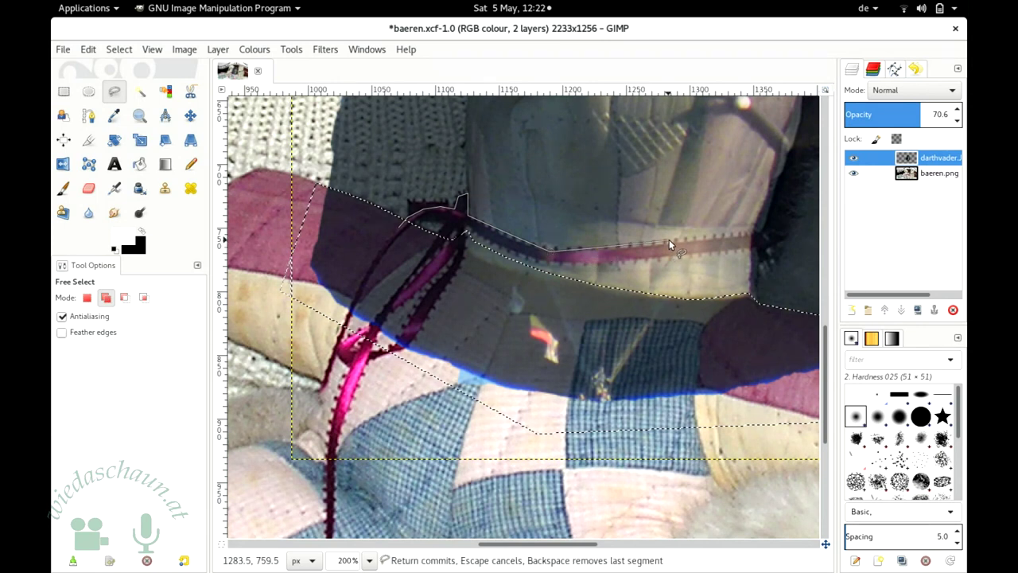
left_click(754, 238)
Step: Trace back along the ribbon's underside and around the bow, closing the outline at its start
left_click(630, 263)
left_click(581, 266)
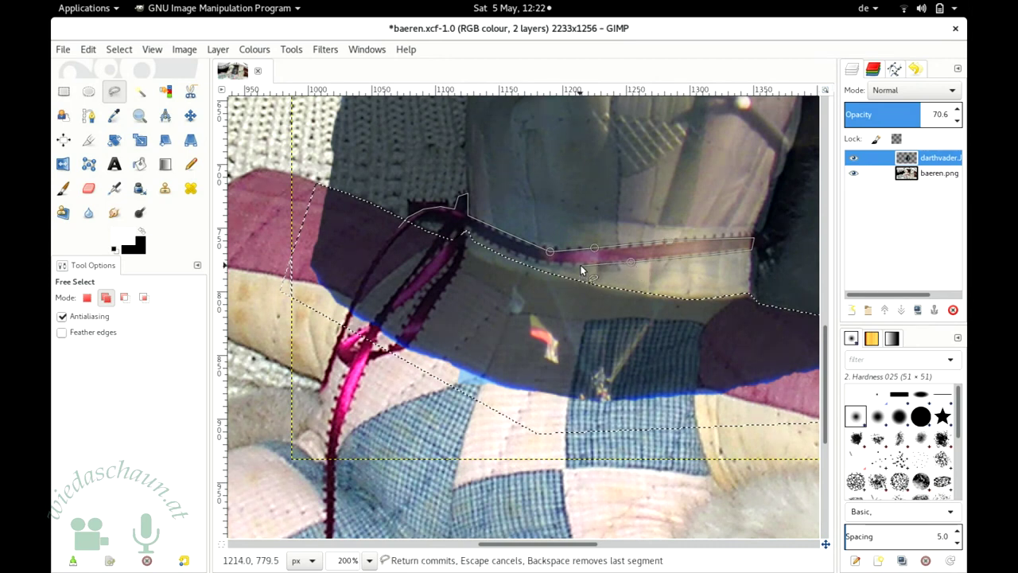
left_click(502, 248)
left_click(490, 239)
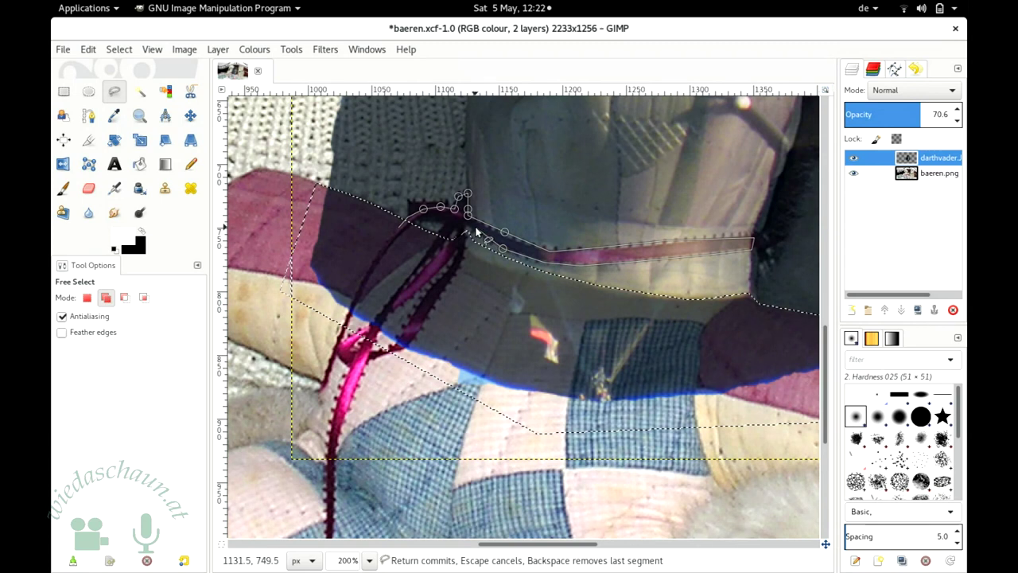
left_click(474, 233)
left_click(468, 228)
left_click(465, 249)
left_click(439, 232)
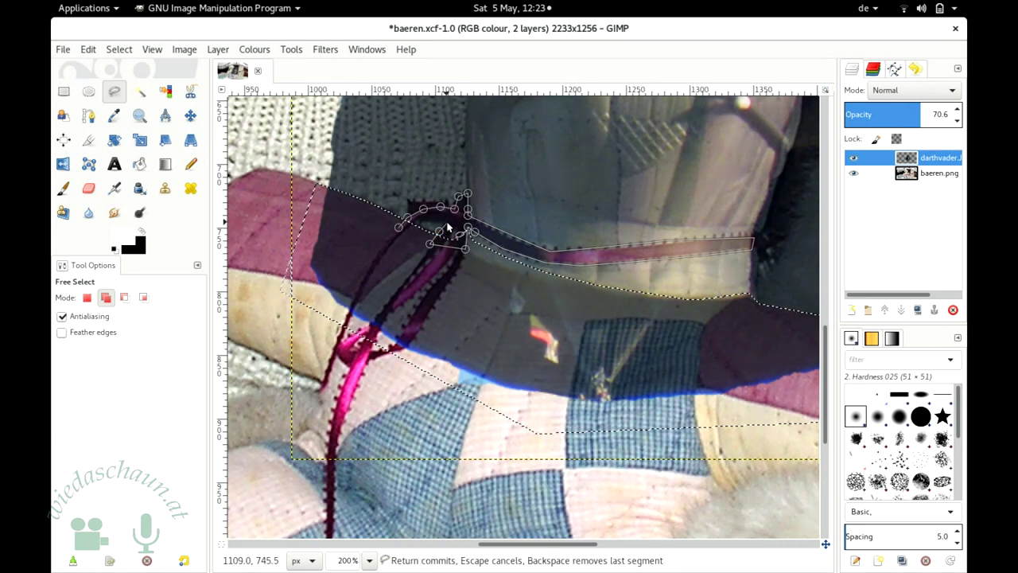
left_click(445, 225)
left_click(397, 231)
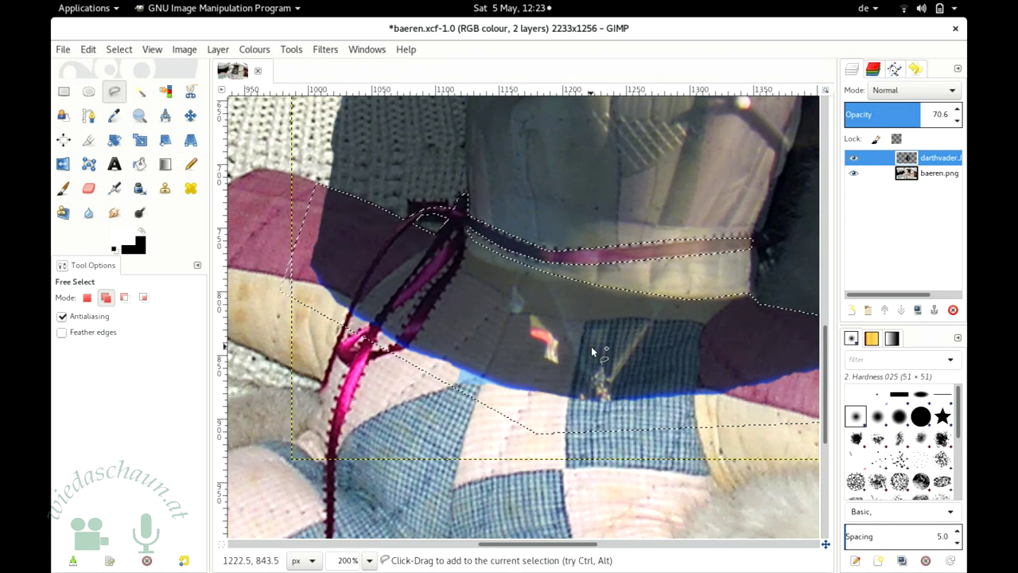
Step: Add an inverted layer mask from the selection to the darthvader layer
right_click(905, 163)
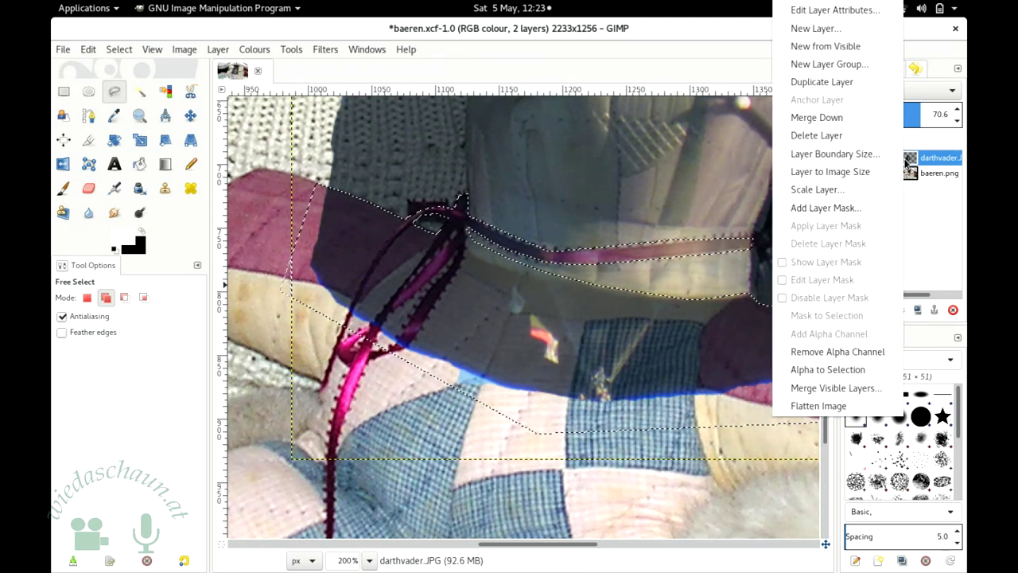
left_click(849, 207)
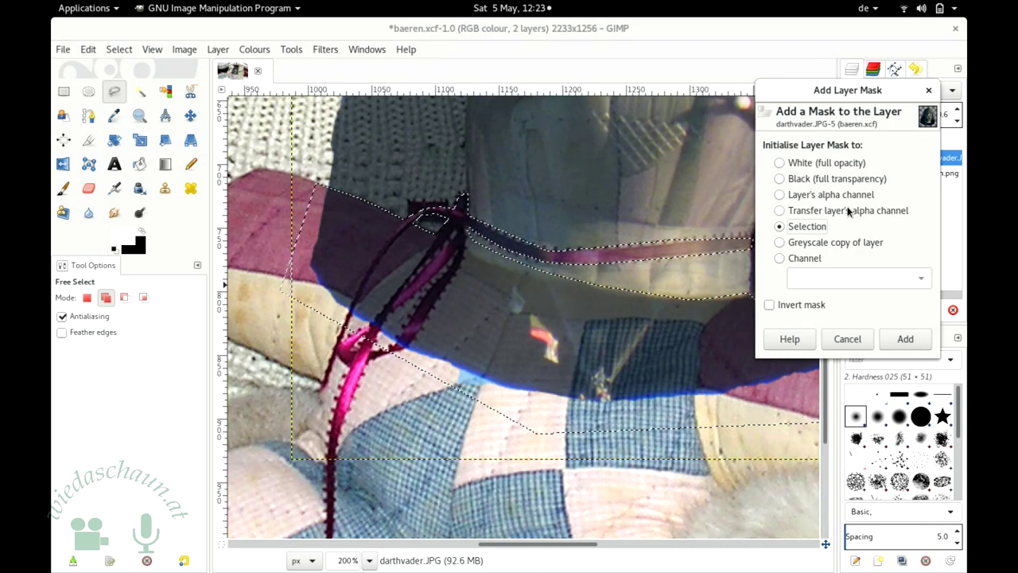
left_click(792, 305)
left_click(905, 339)
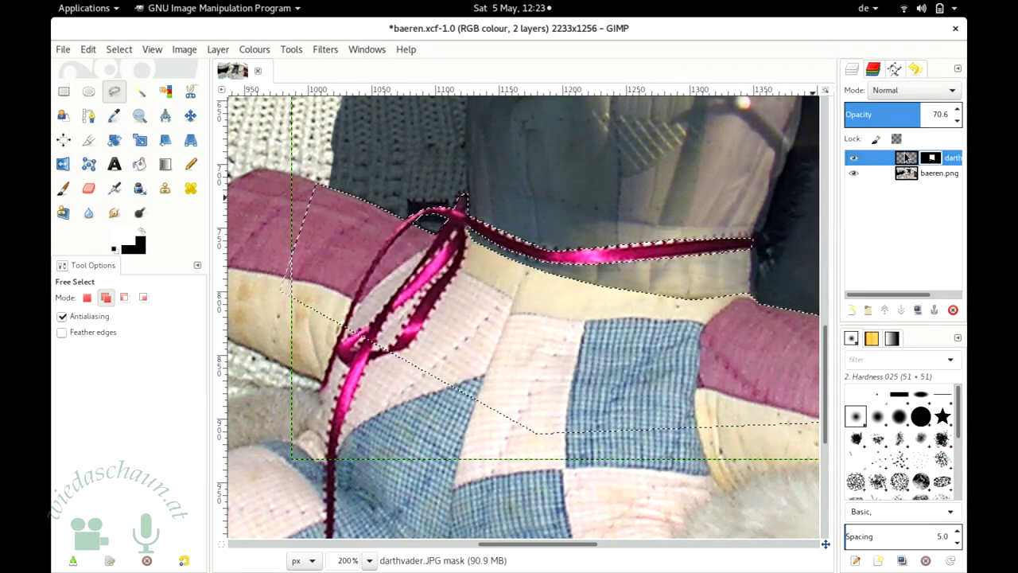
Step: Set the darthvader layer to 100 opacity, zoom out to 33.3%, and deselect
left_click(906, 157)
left_click_drag(919, 116, 932, 126)
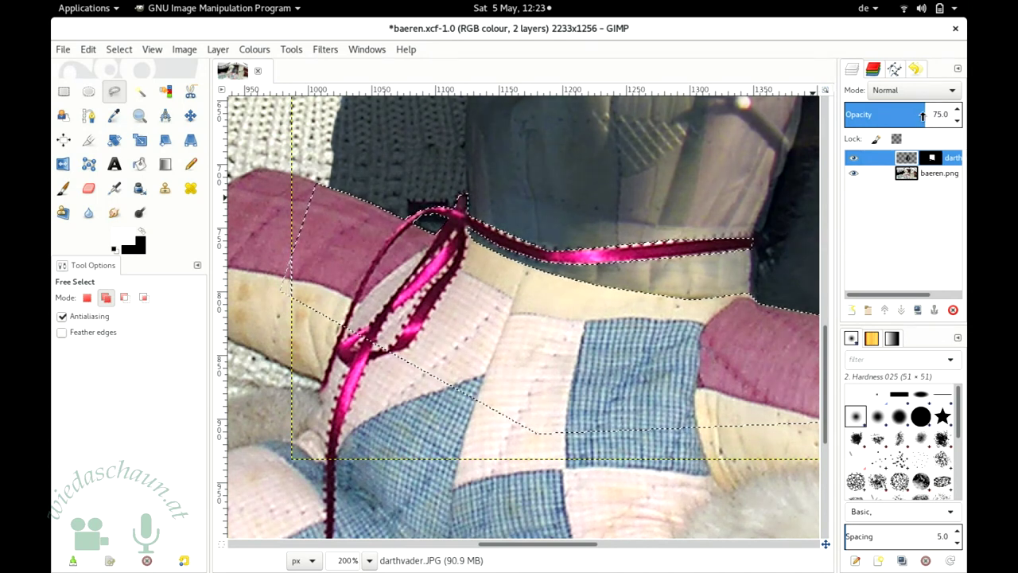
left_click_drag(931, 125, 959, 112)
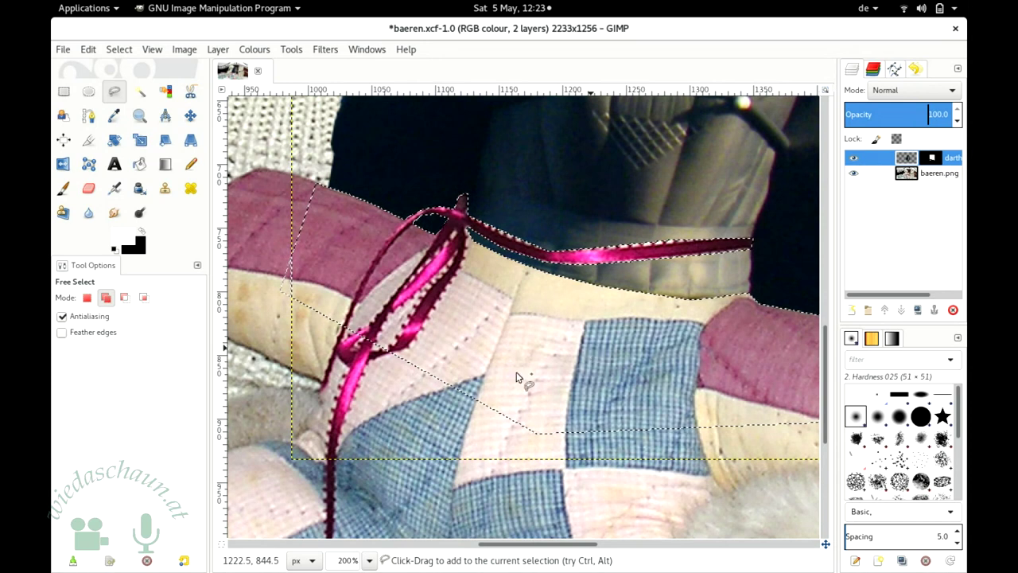
left_click(369, 561)
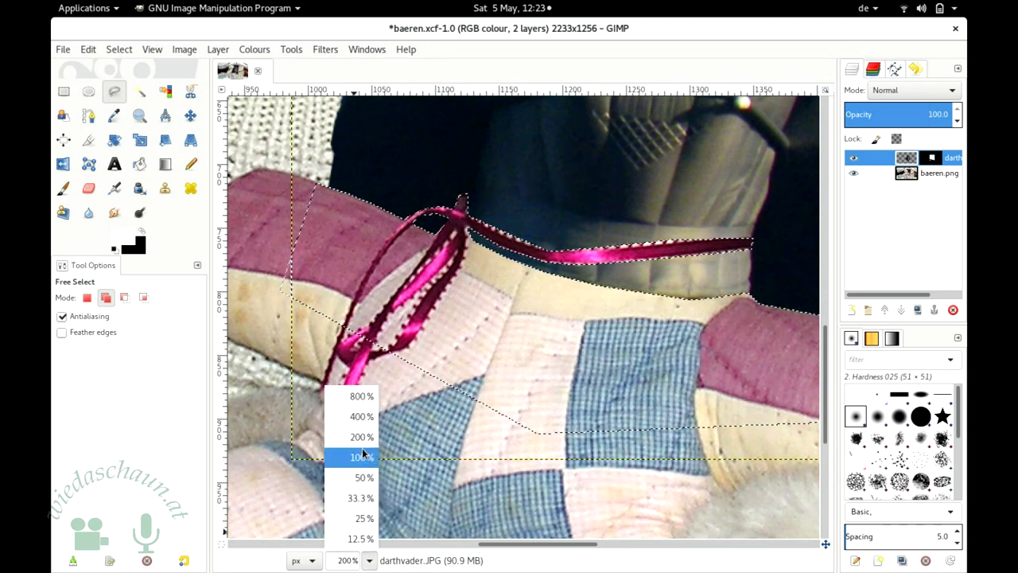
left_click(358, 500)
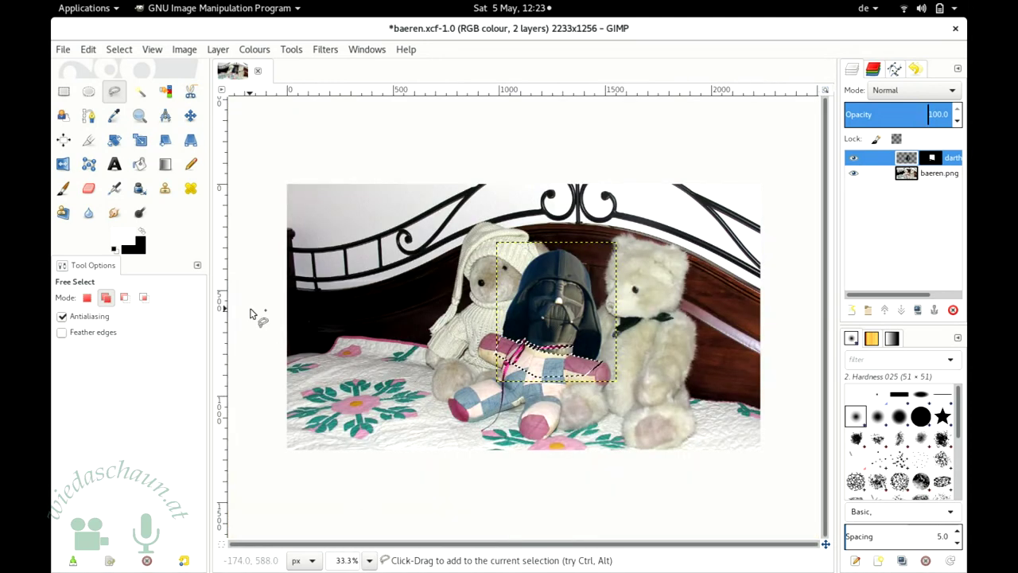
left_click(65, 92)
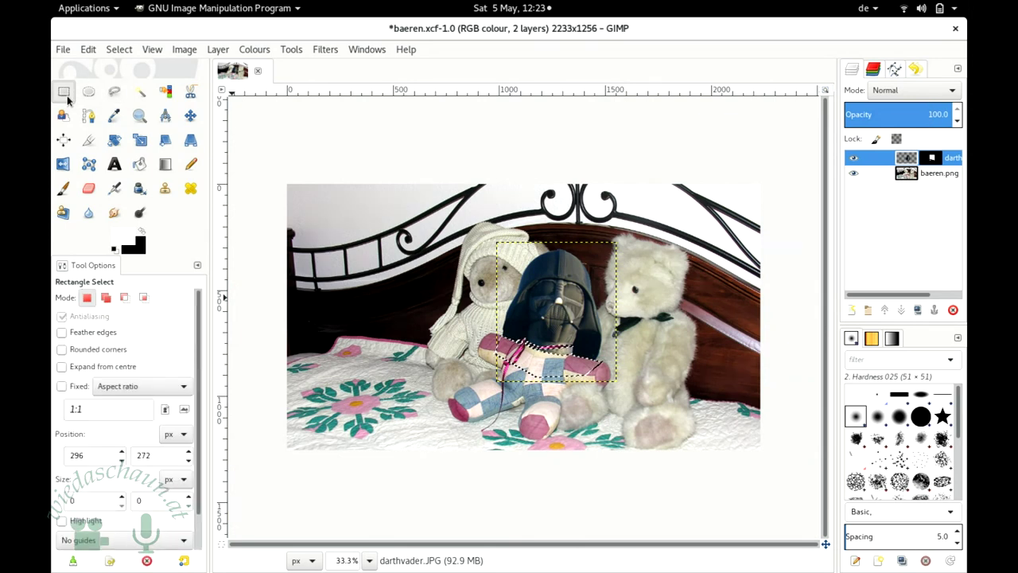
left_click(243, 194)
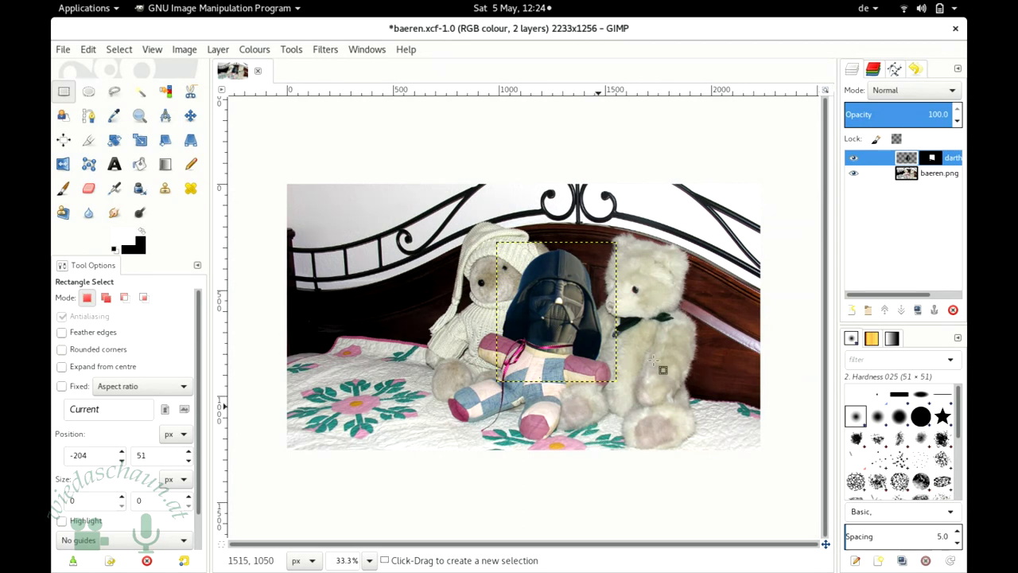
left_click(370, 560)
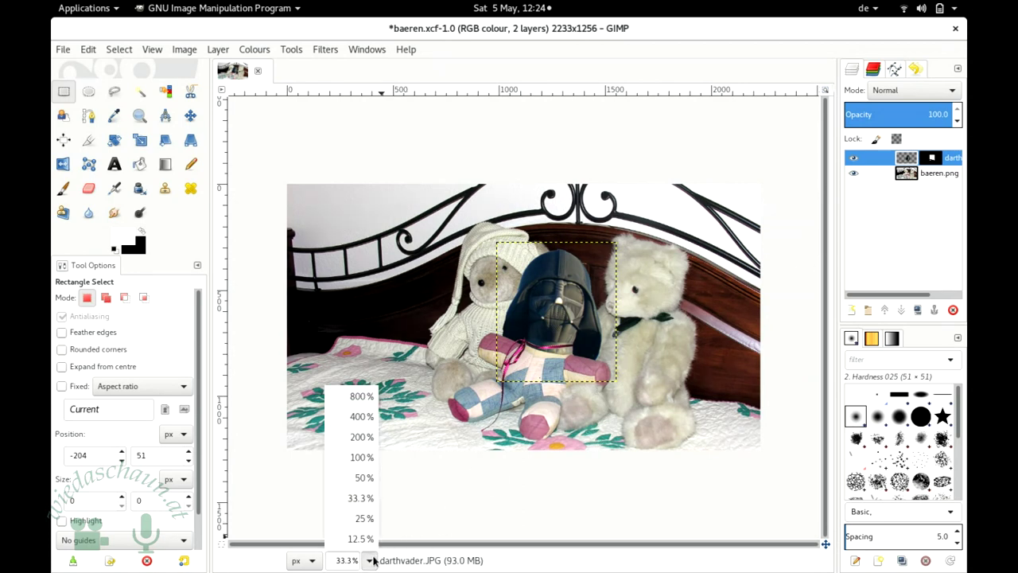
left_click(362, 457)
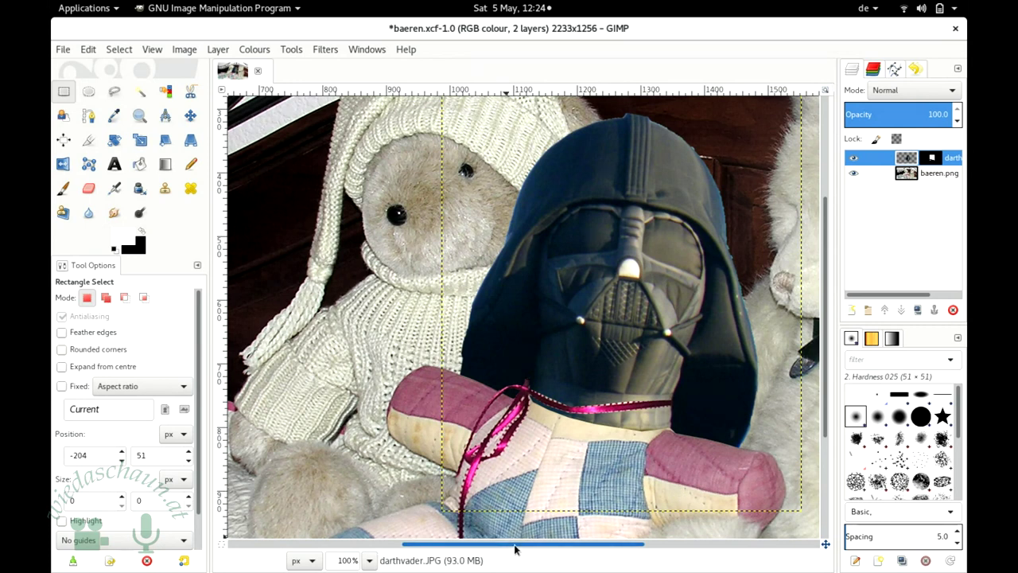
left_click_drag(515, 547, 562, 547)
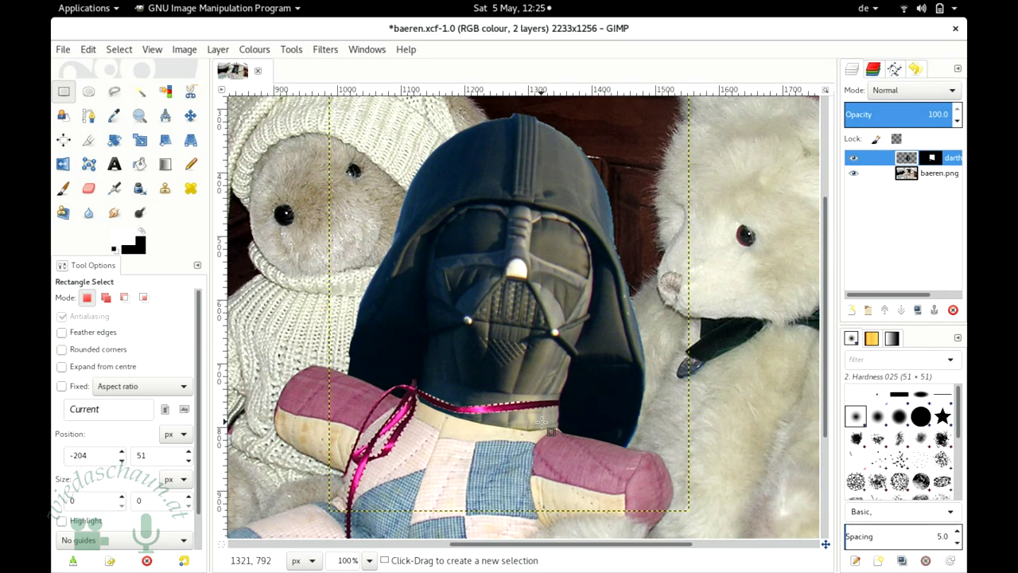
left_click(371, 560)
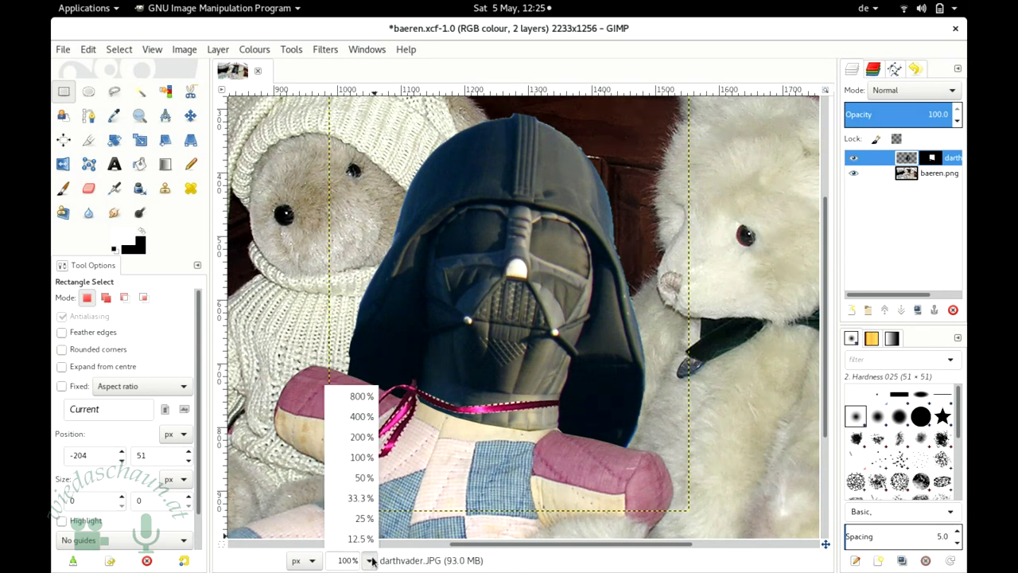
left_click(356, 497)
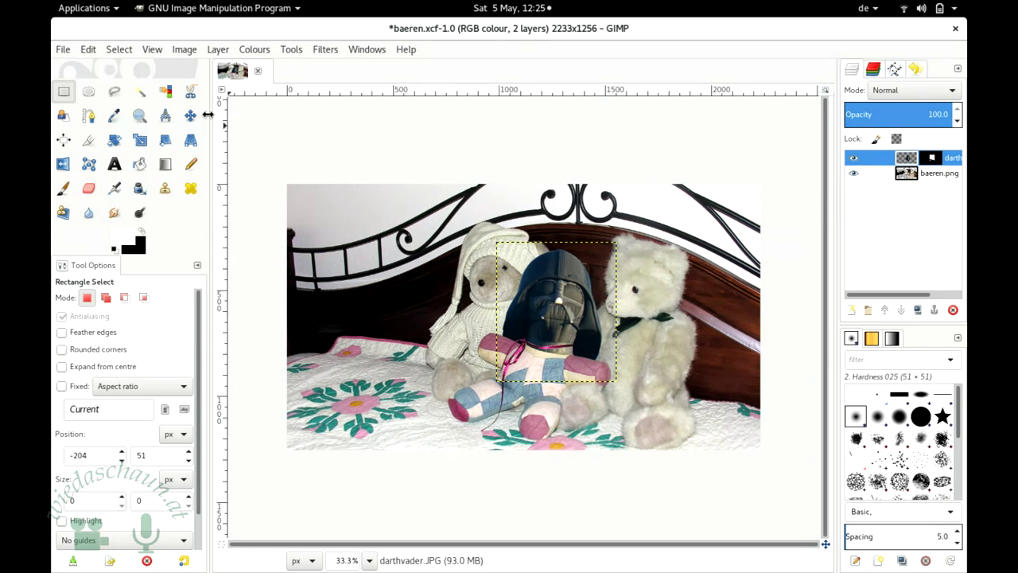
Step: Save the bear image, then add heart.jpg on top as a new layer with Open as Layers
left_click(63, 50)
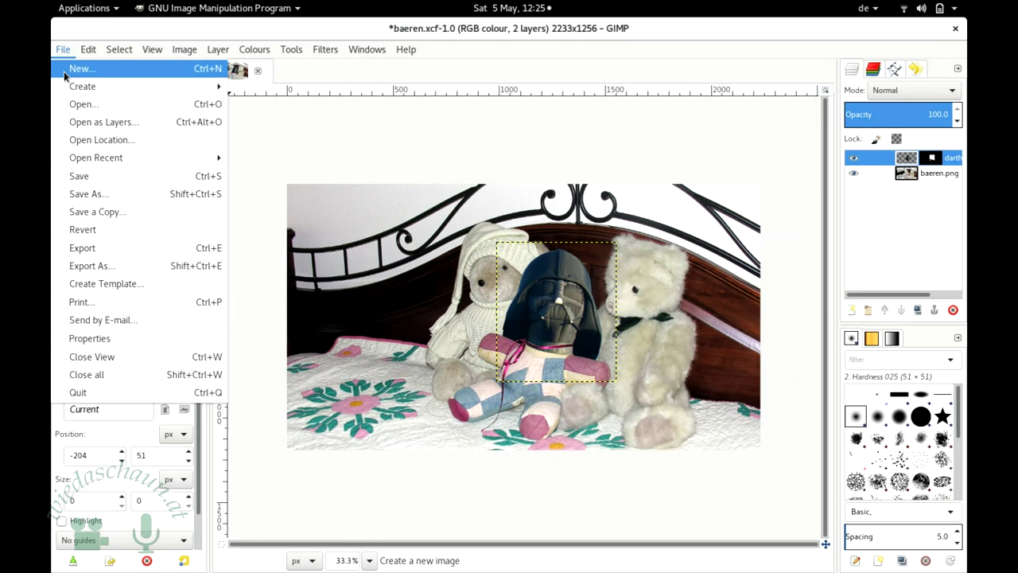
left_click(90, 178)
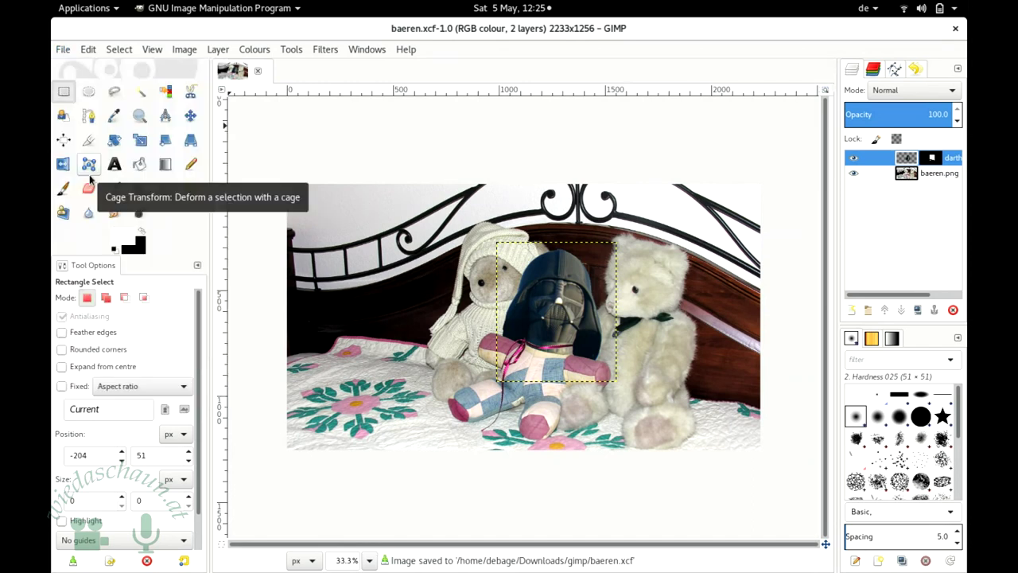
left_click(62, 51)
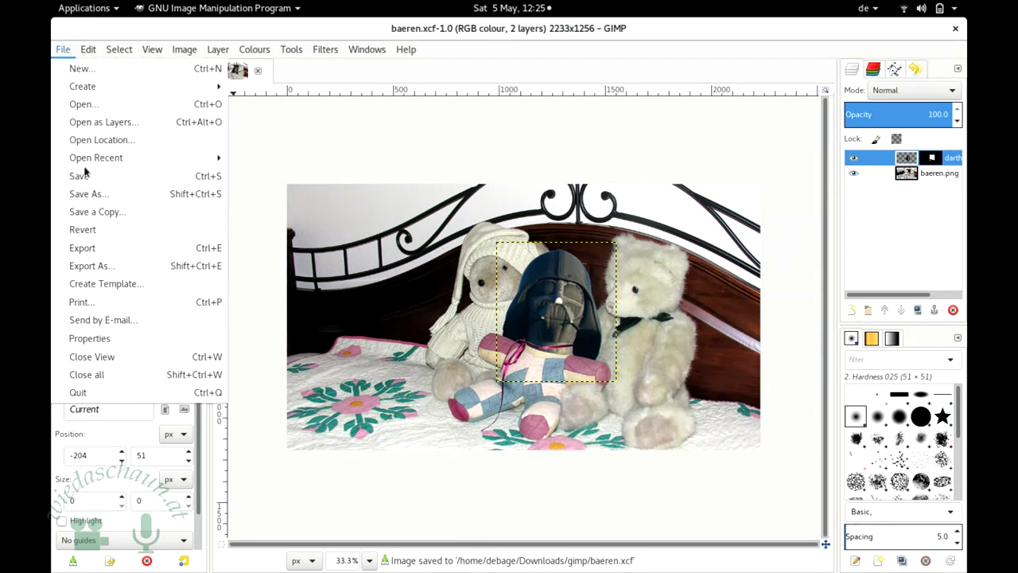
left_click(112, 128)
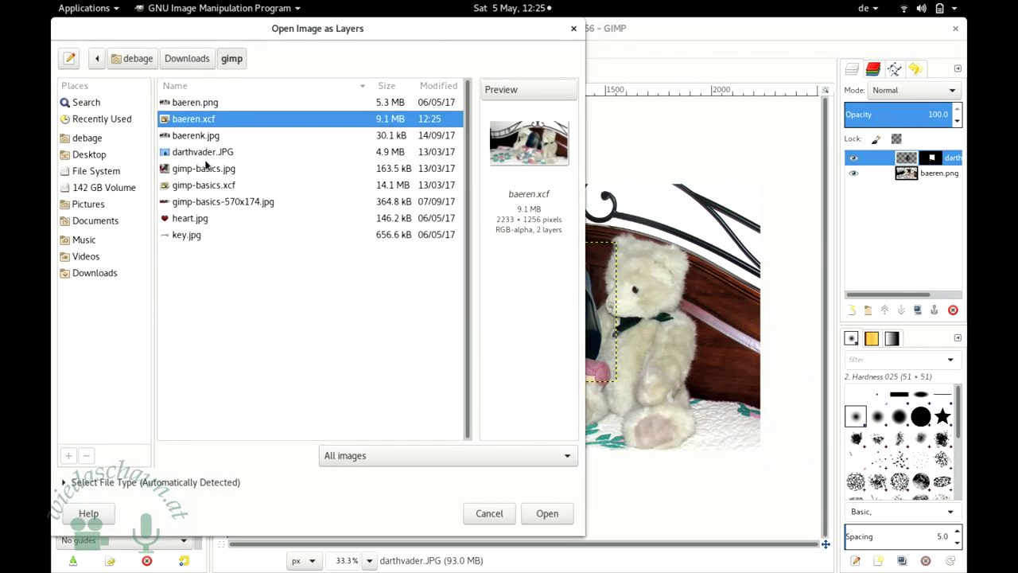
left_click(198, 222)
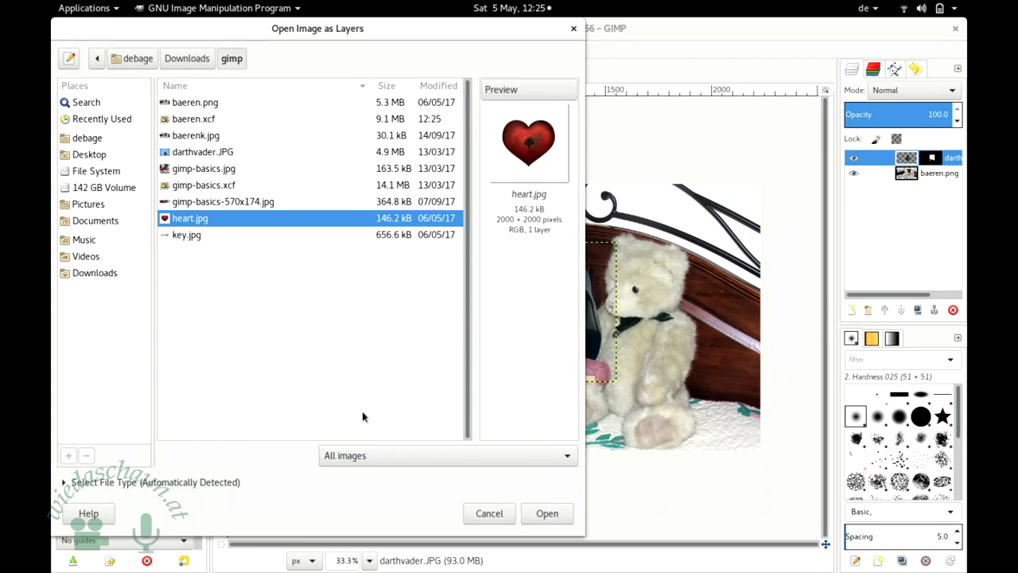
left_click(551, 513)
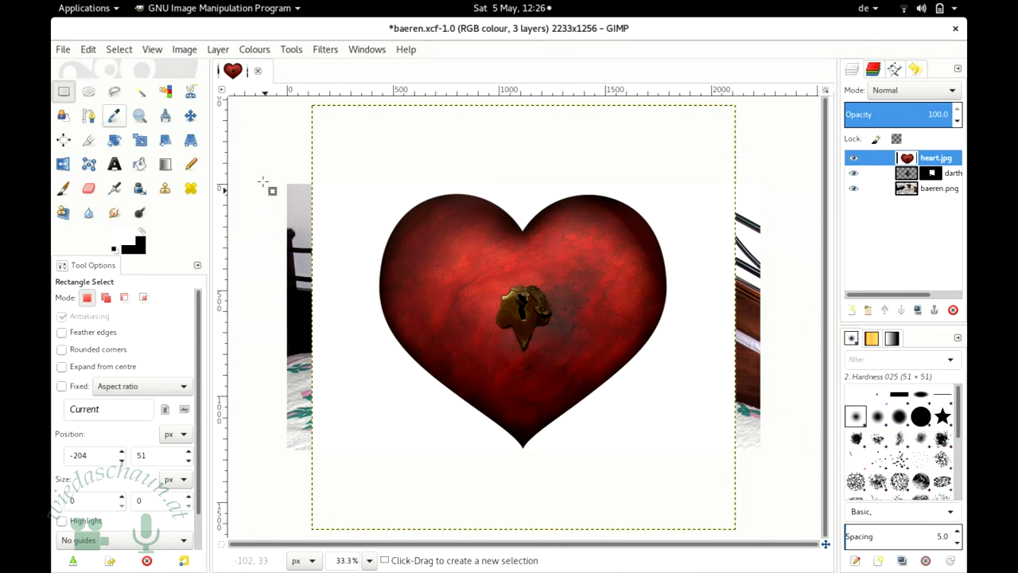
Step: Nudge the heart layer up and Fuzzy Select its white surround at threshold 49.8, then cut it
left_click(191, 116)
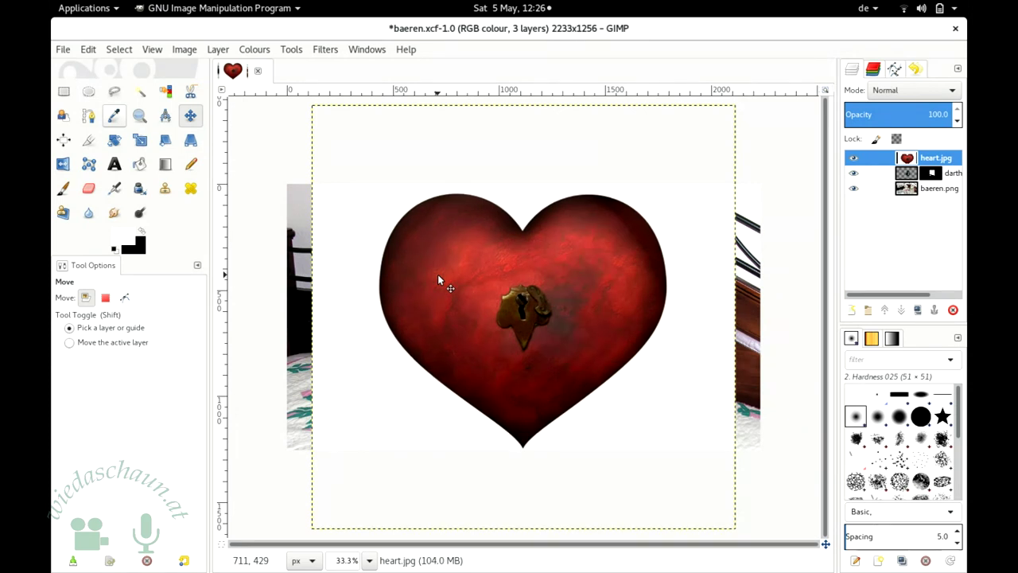
left_click_drag(438, 275, 438, 271)
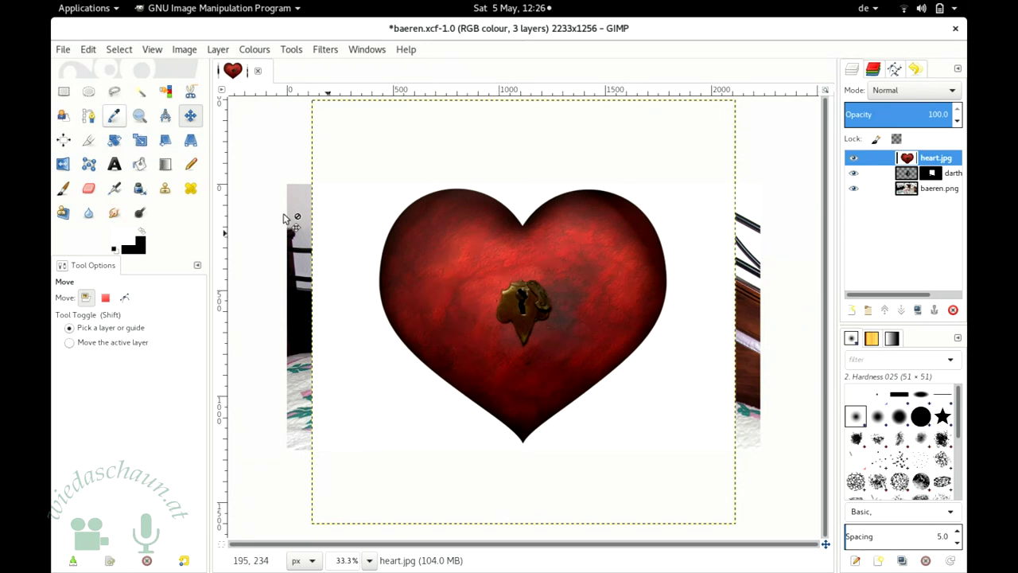
left_click(140, 92)
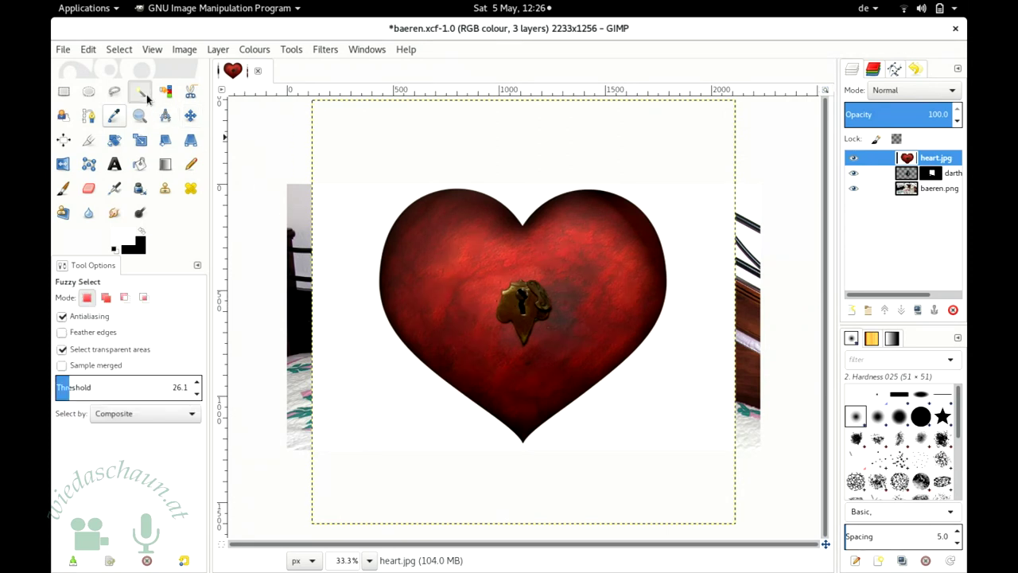
left_click(338, 249)
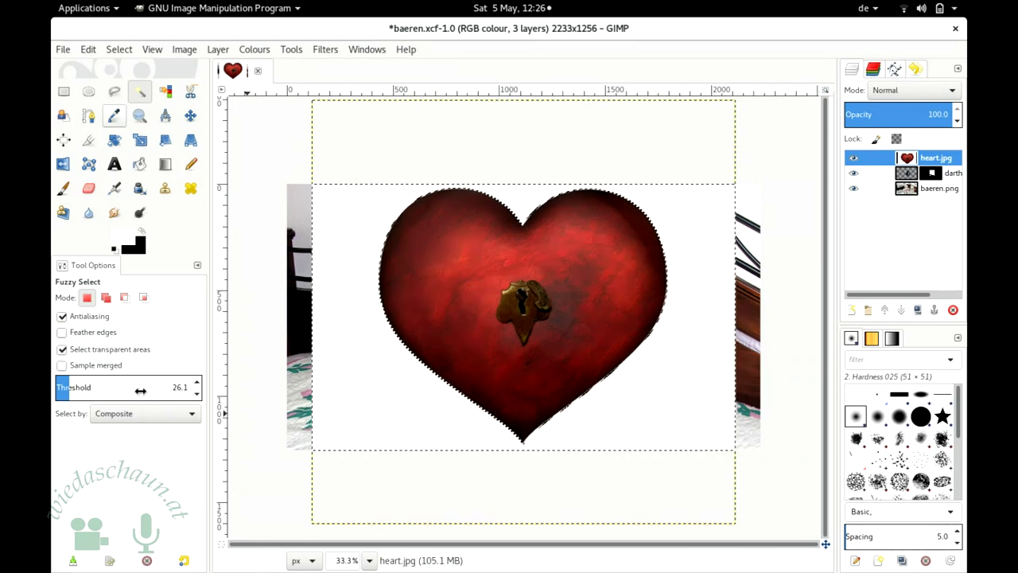
left_click(83, 387)
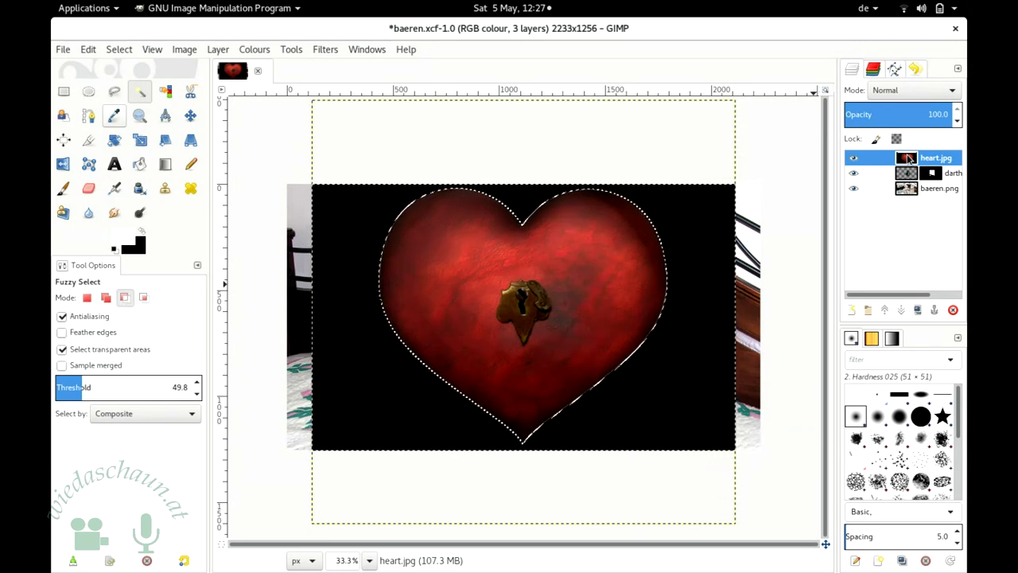
key("ctrl+x")
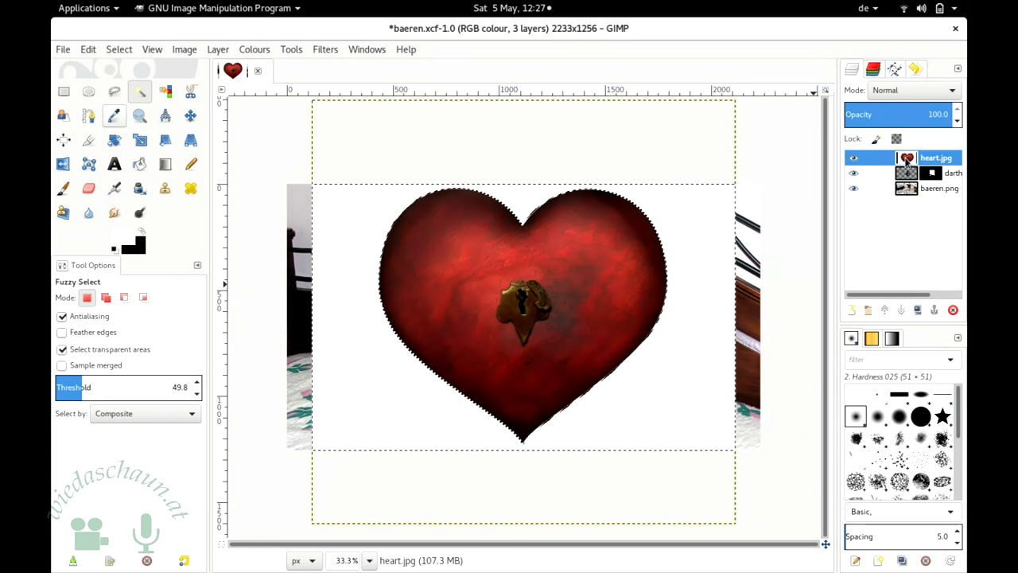
Step: Add an alpha channel to heart.jpg, delete its selected surround, and deselect
right_click(908, 160)
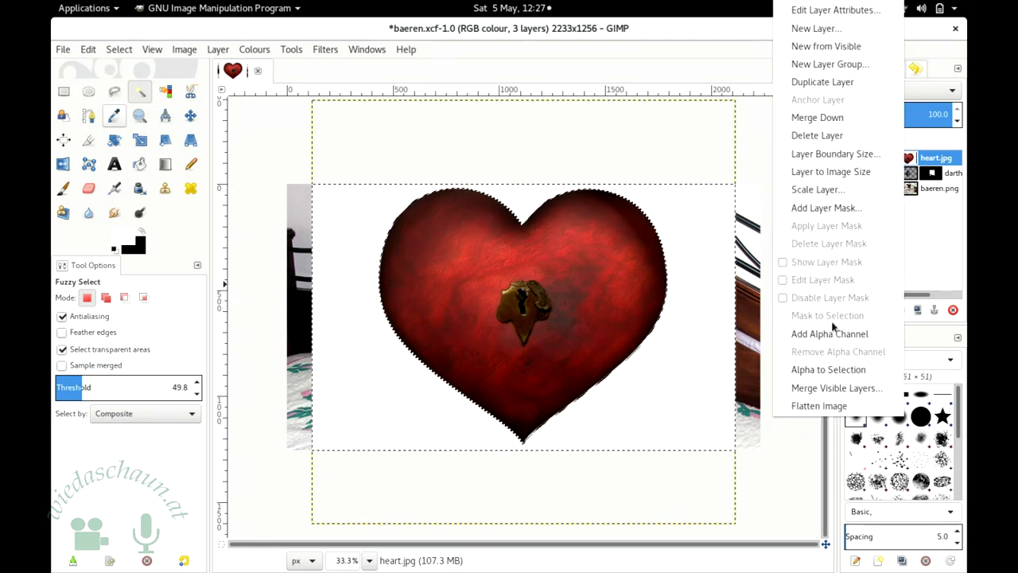
left_click(829, 334)
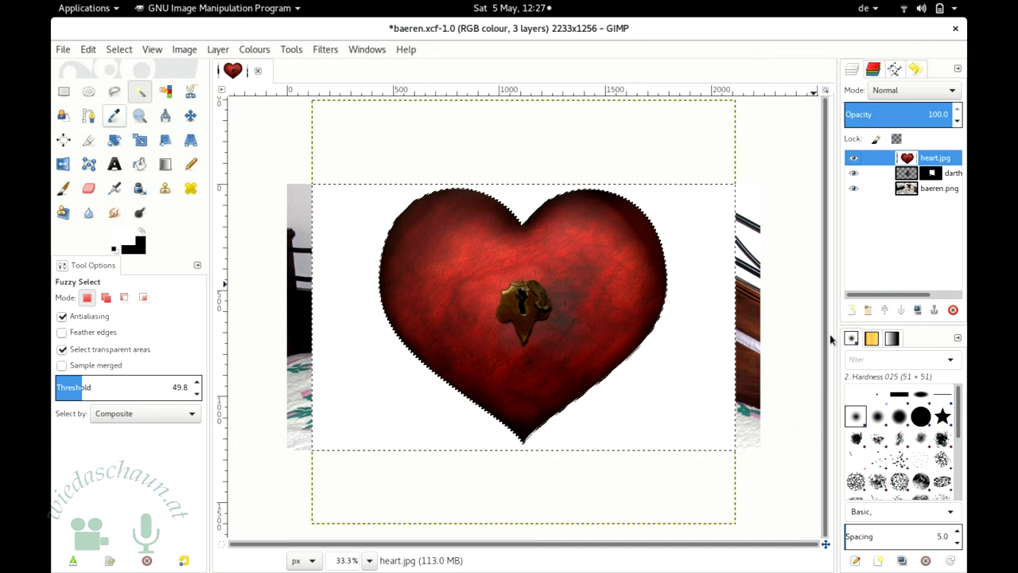
key("Delete")
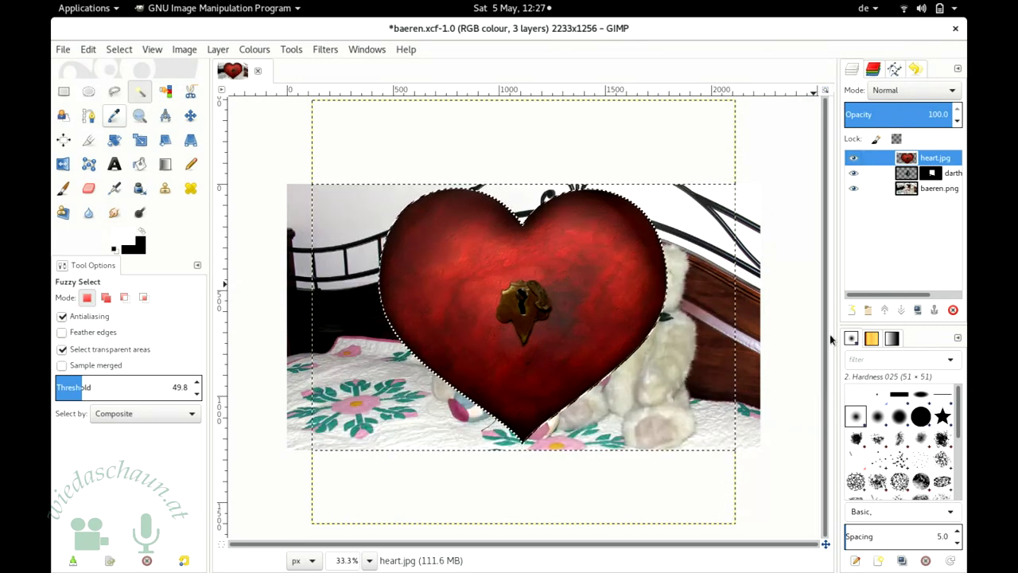
left_click(64, 90)
left_click(268, 137)
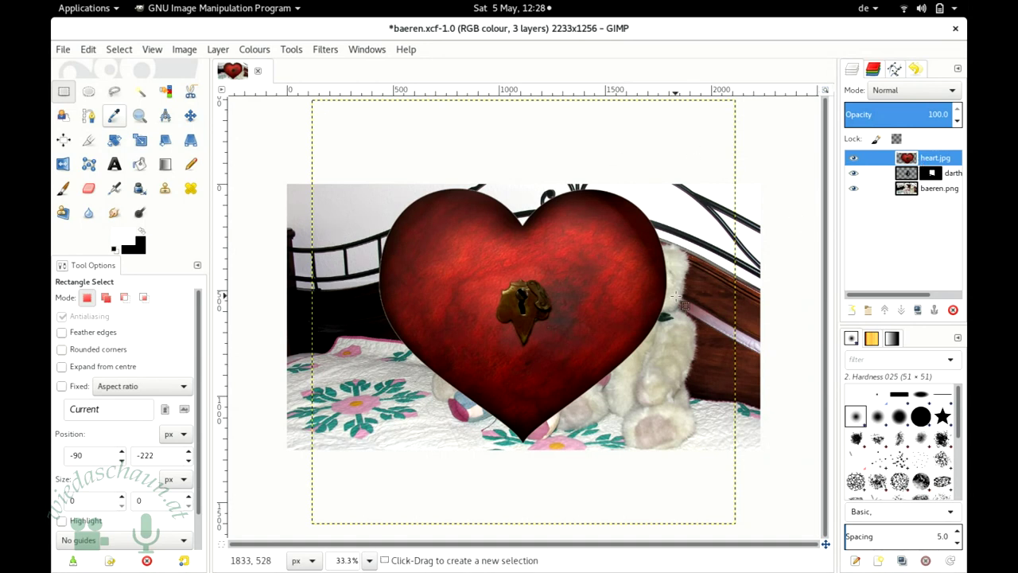
Step: Apply Layer > Autocrop Layer to the heart.jpg layer
left_click(212, 54)
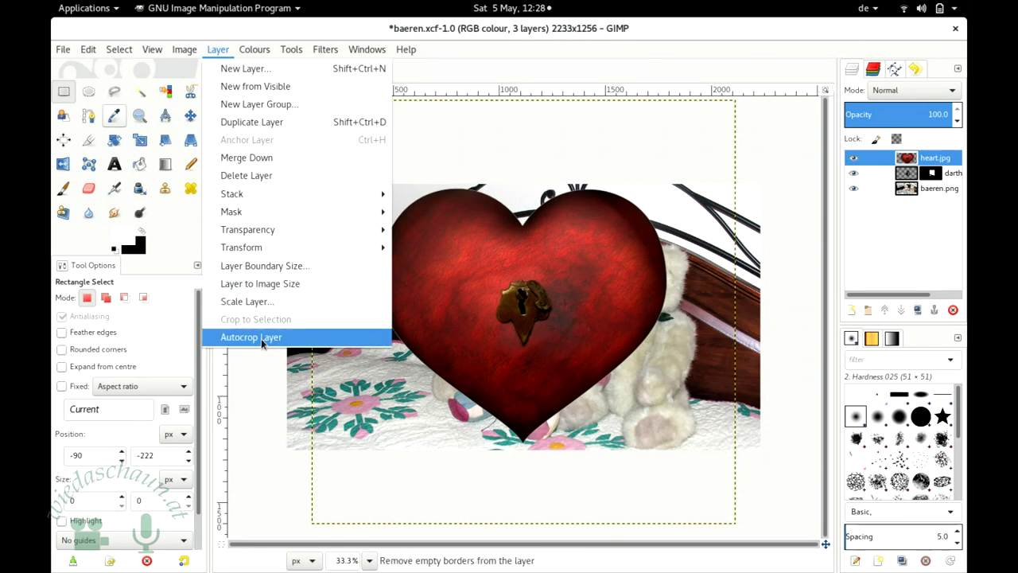
mouse_move(251, 338)
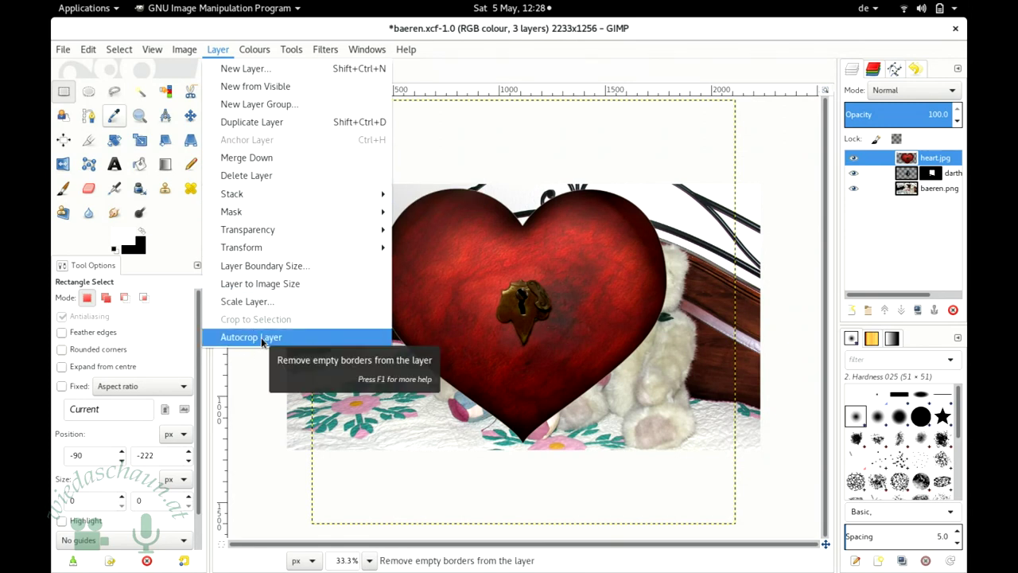
left_click(262, 339)
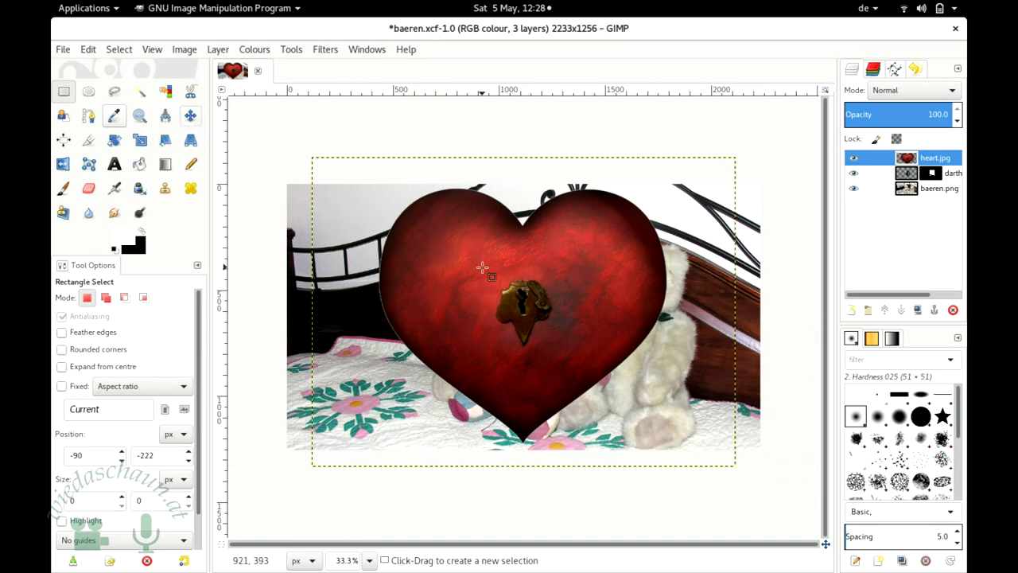
Step: Set the Move tool to move the active layer and drag the heart over the bears
left_click(190, 115)
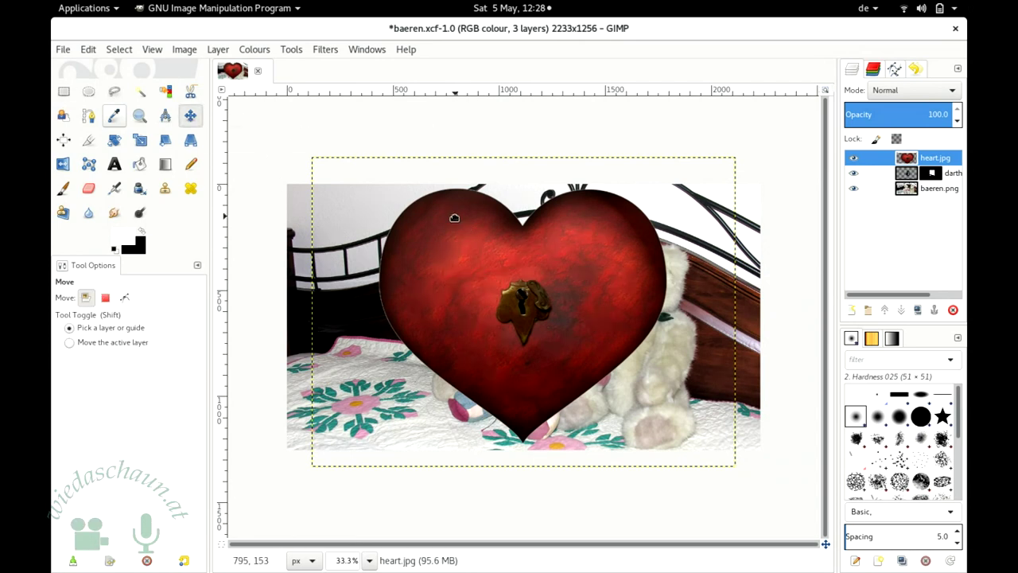
scroll(454, 217, "up", 1)
scroll(454, 217, "down", 1)
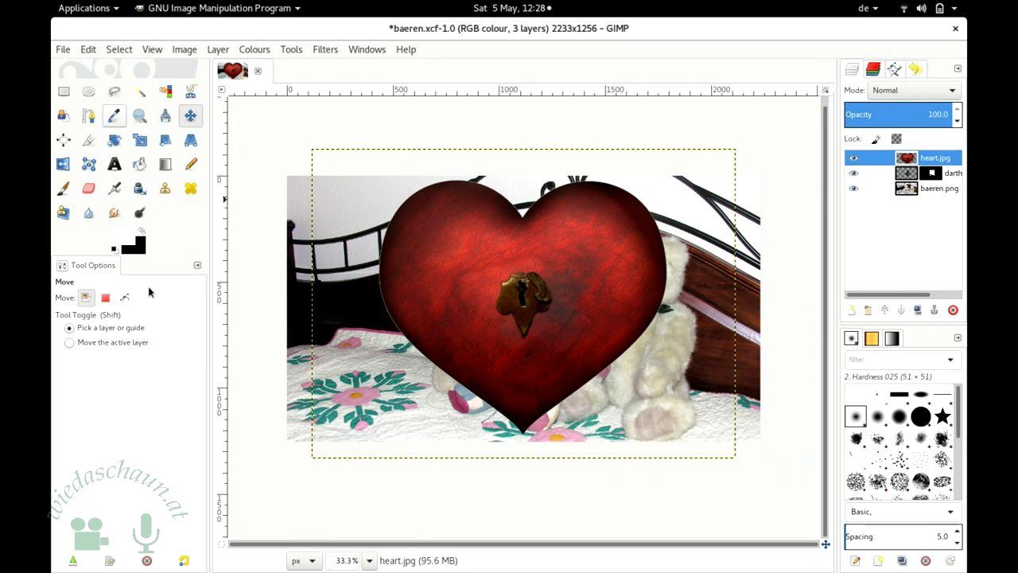
left_click(108, 345)
scroll(447, 237, "up", 1)
scroll(450, 231, "down", 1)
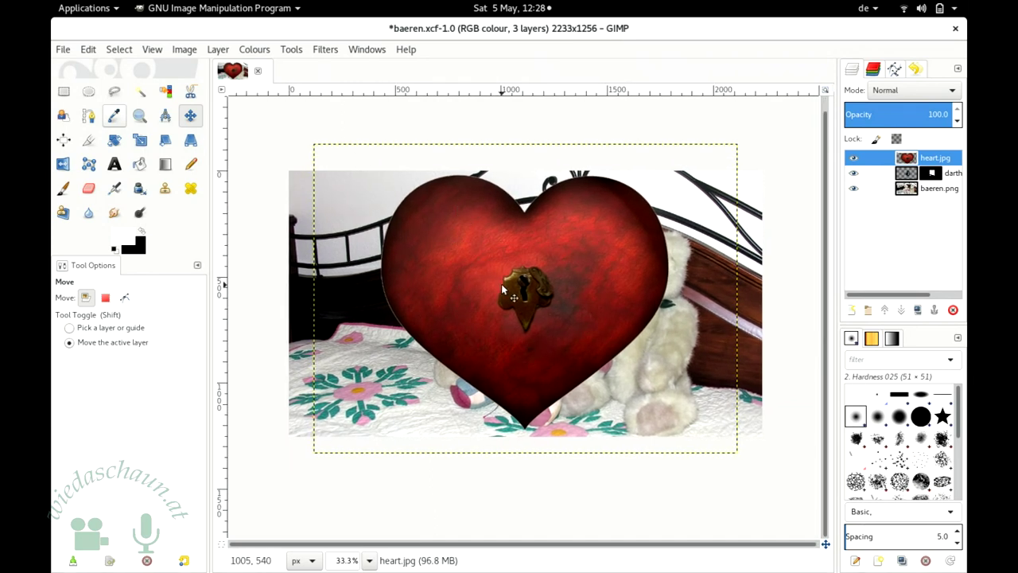
left_click_drag(488, 267, 471, 340)
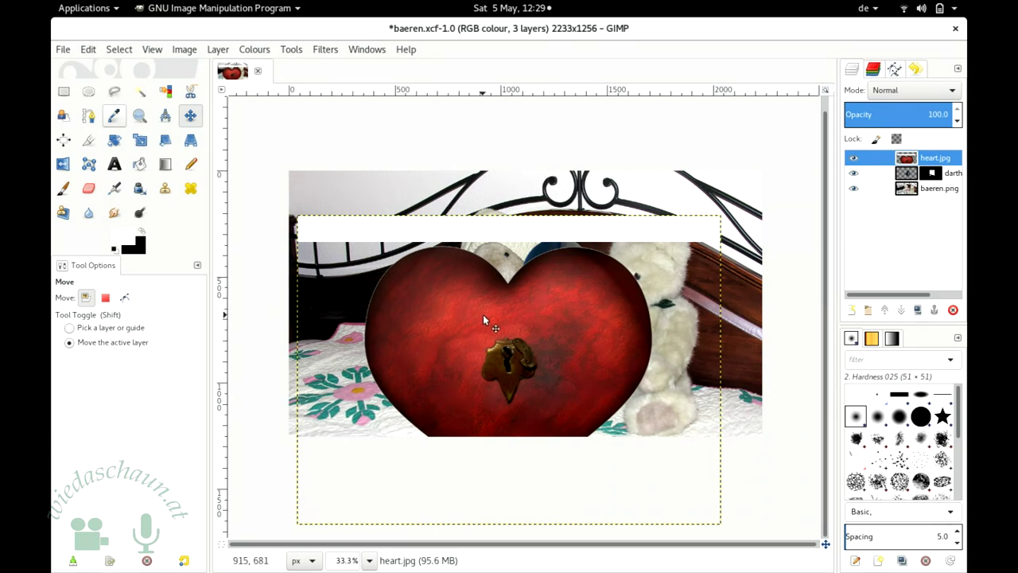
left_click(547, 303)
left_click_drag(547, 303, 560, 280)
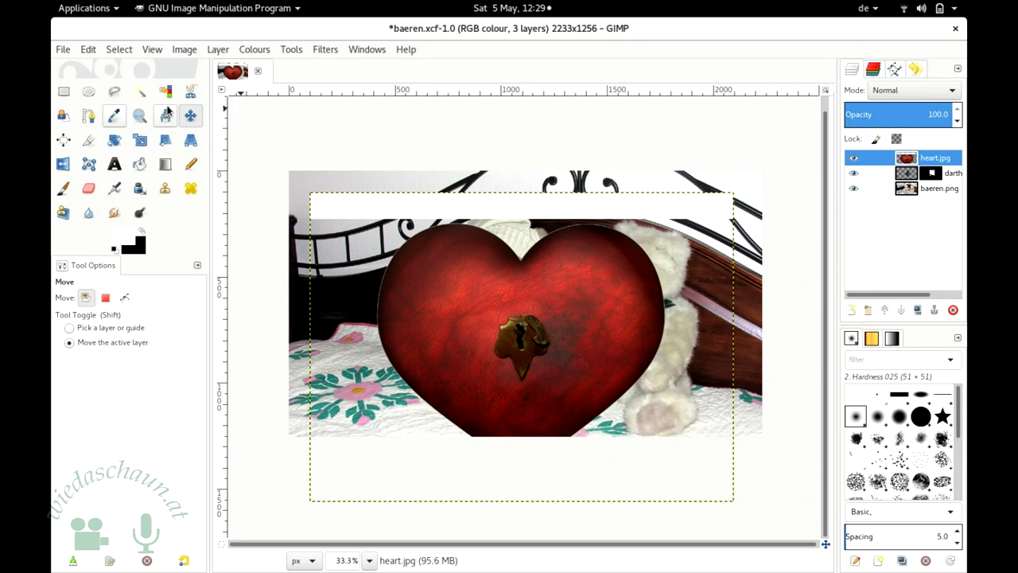
Step: Discard a trial rectangle selection and fine-tune the heart slightly higher over the bears
left_click(64, 93)
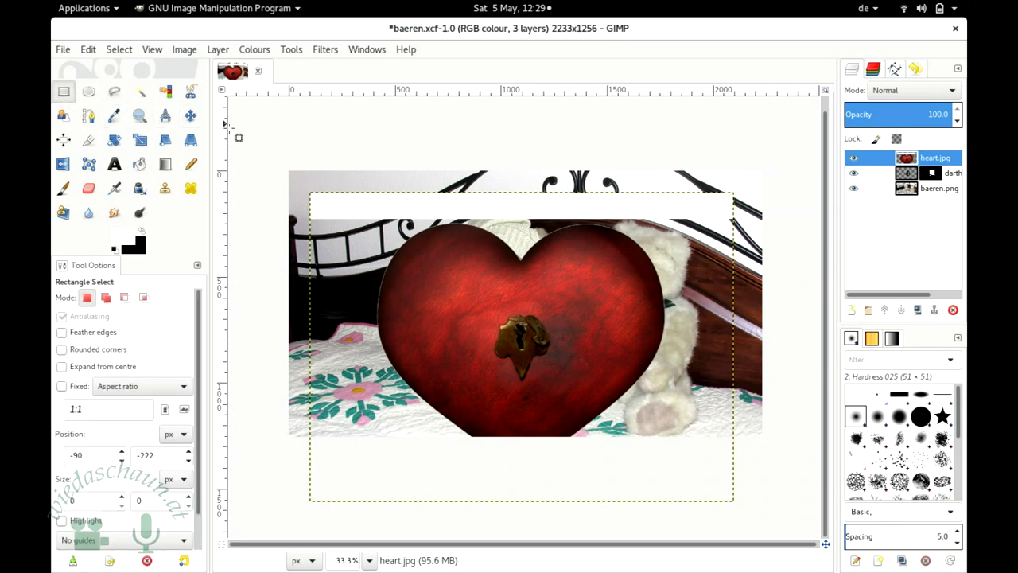
mouse_move(255, 151)
left_mouse_down()
mouse_move(758, 203)
mouse_move(777, 221)
left_mouse_up()
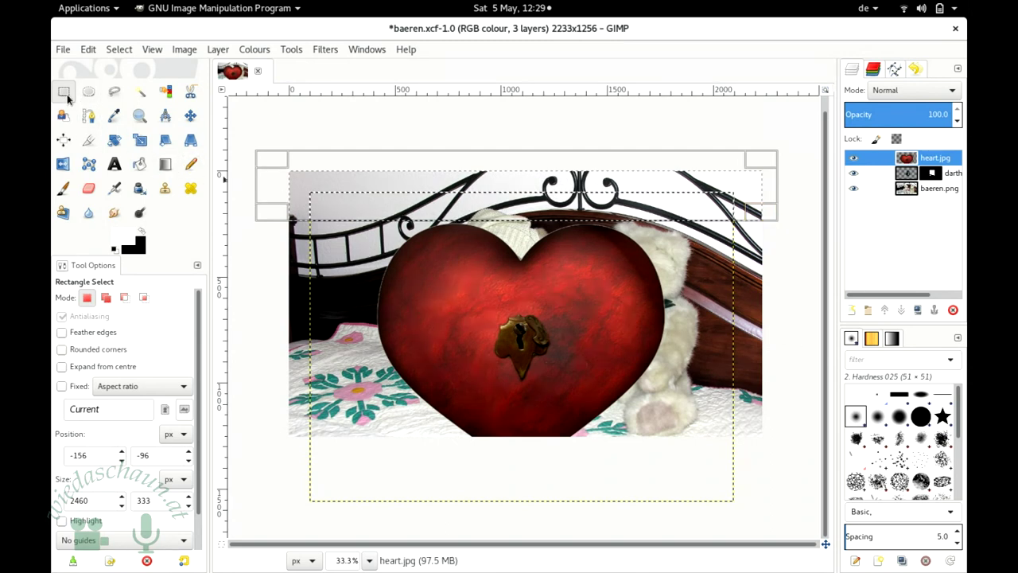
left_click(246, 262)
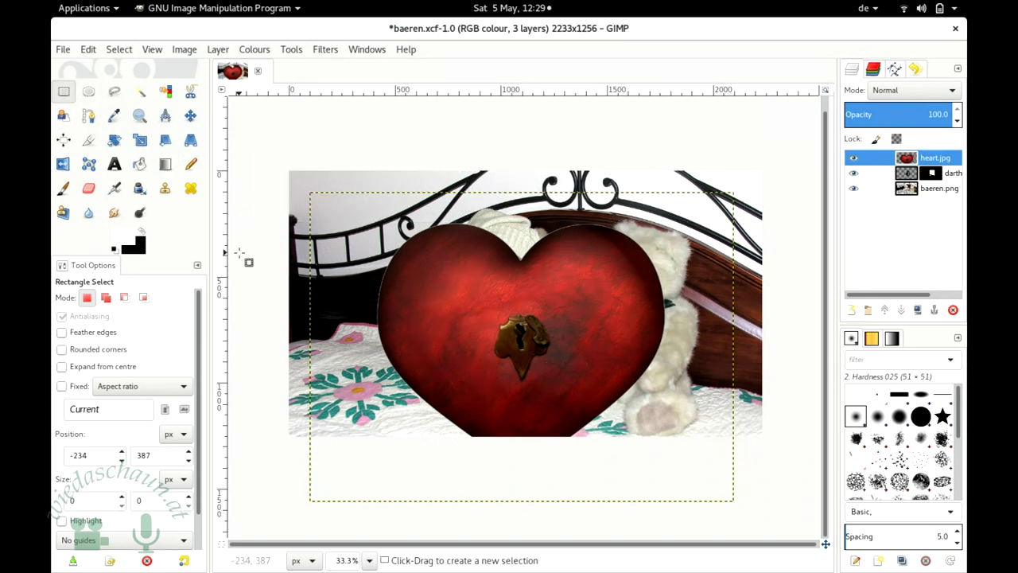
left_click(190, 116)
left_click_drag(507, 320, 508, 197)
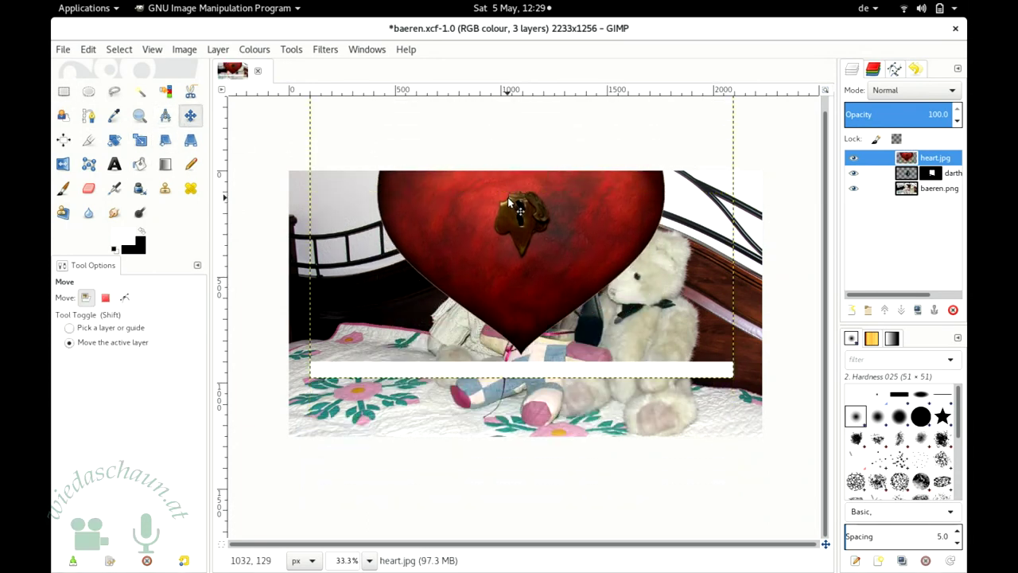
mouse_move(590, 220)
left_mouse_down()
mouse_move(584, 280)
mouse_move(595, 300)
left_mouse_up()
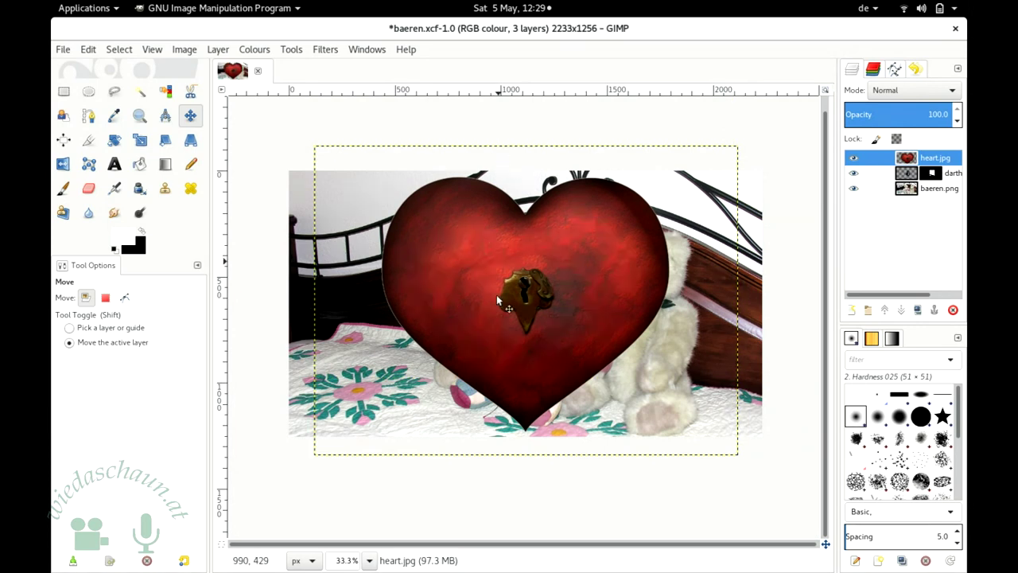
left_click(63, 93)
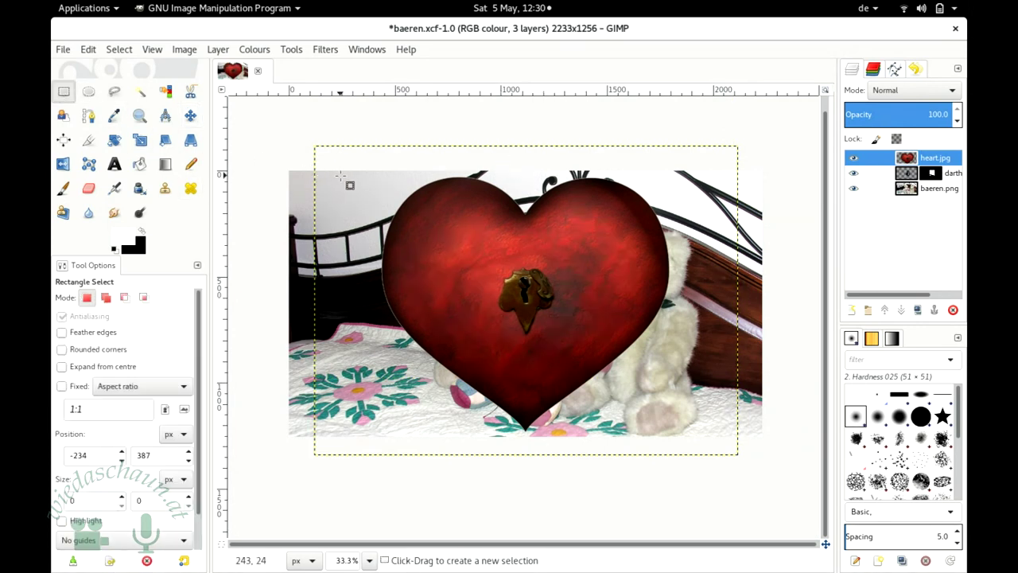
Step: Draw a 1398 × 1278 px rectangle selection at 417, 15, tightly framing the heart
left_click_drag(366, 173, 721, 434)
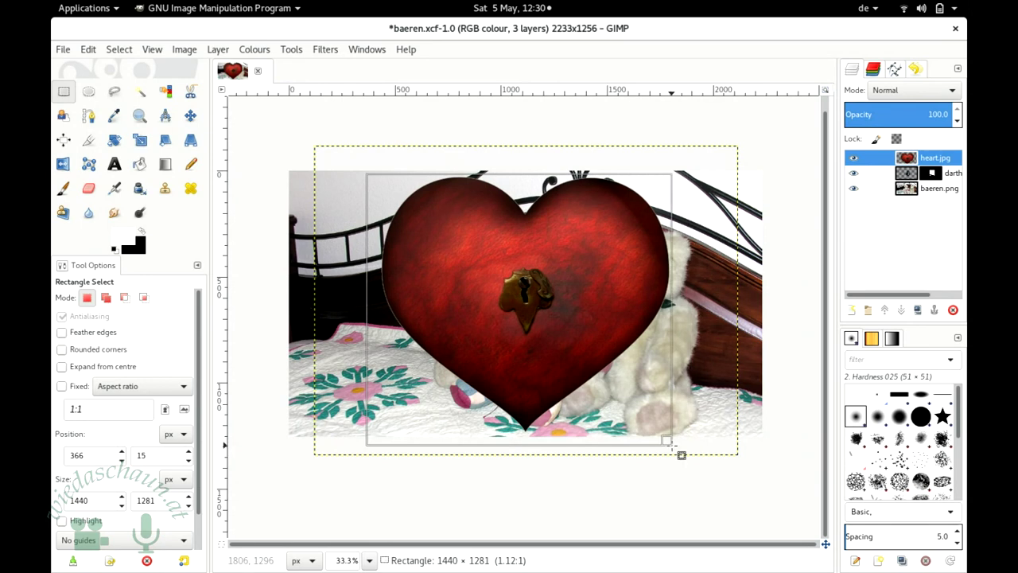
left_click_drag(721, 434, 673, 438)
left_click_drag(381, 297, 392, 296)
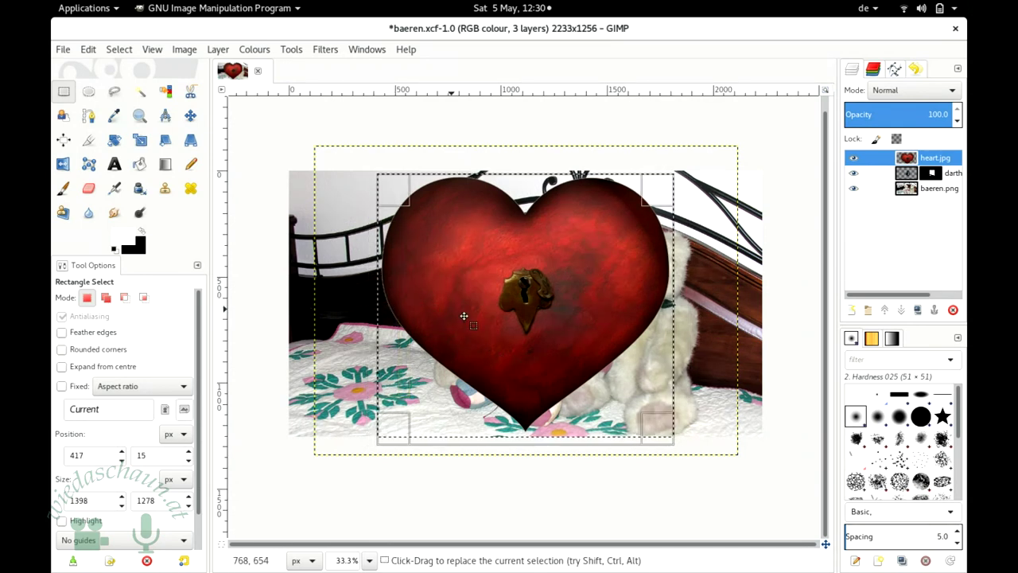
Step: Crop the heart.jpg layer to the rectangle selection, then deselect
left_click(218, 48)
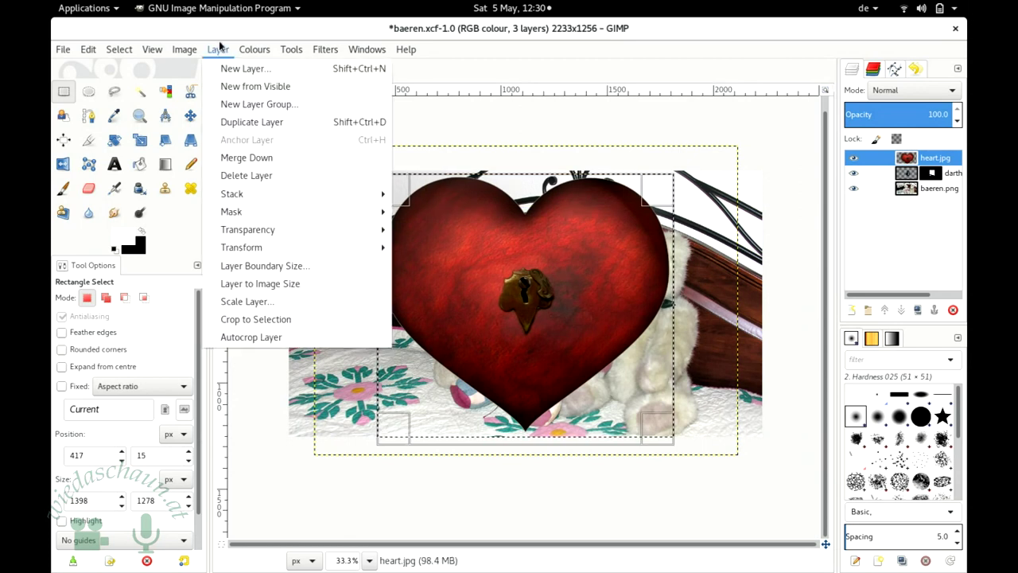
left_click(269, 321)
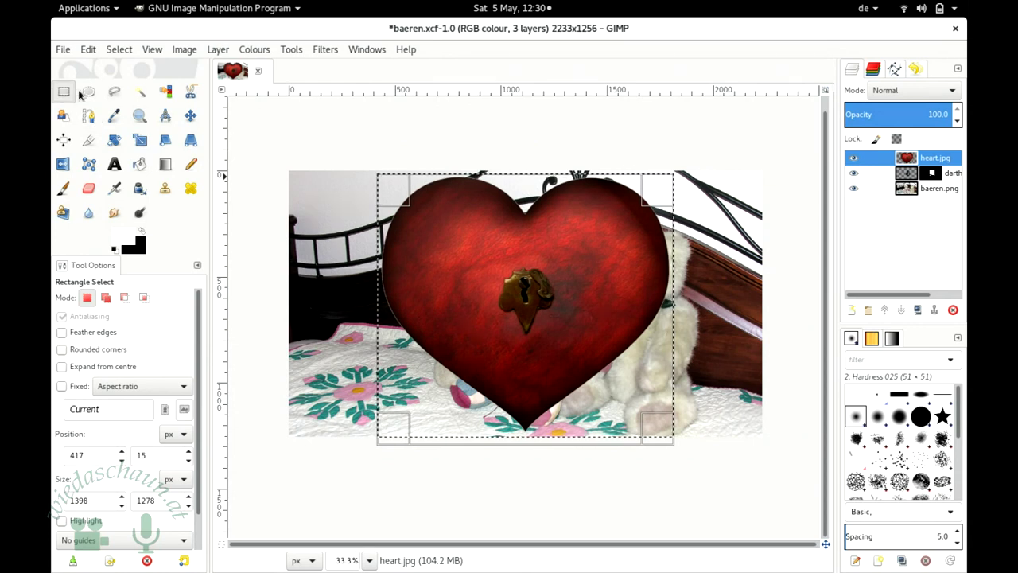
left_click(304, 131)
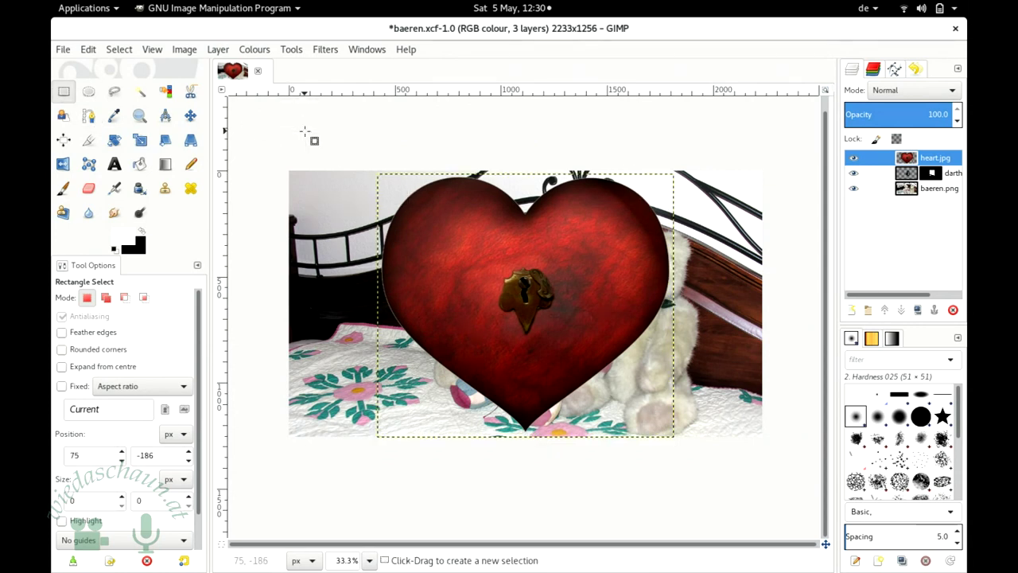
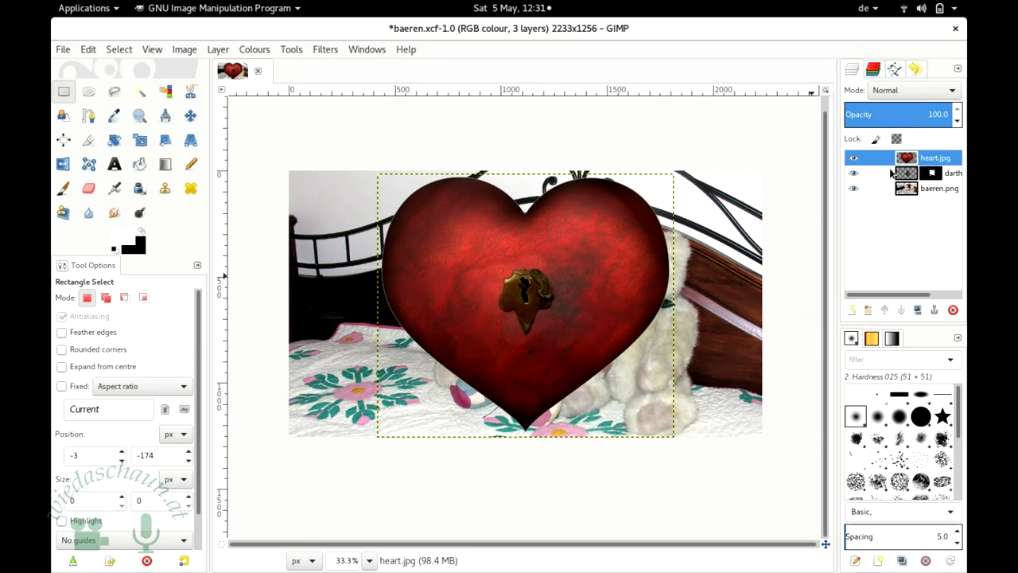
Step: Set the heart layer to 61.8 opacity and scale it down to about 560 × 497 pixels
left_click(911, 115)
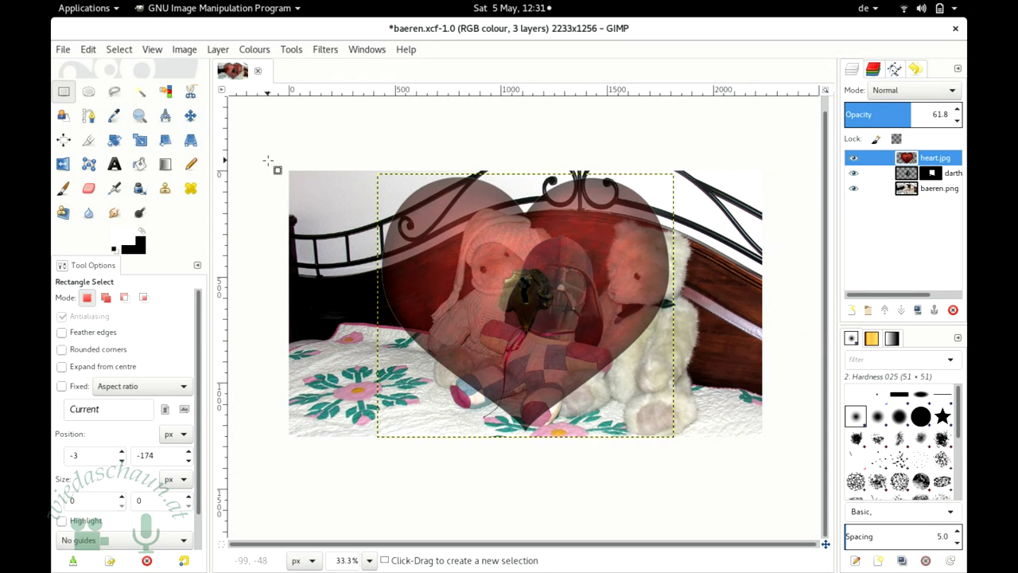
left_click(139, 141)
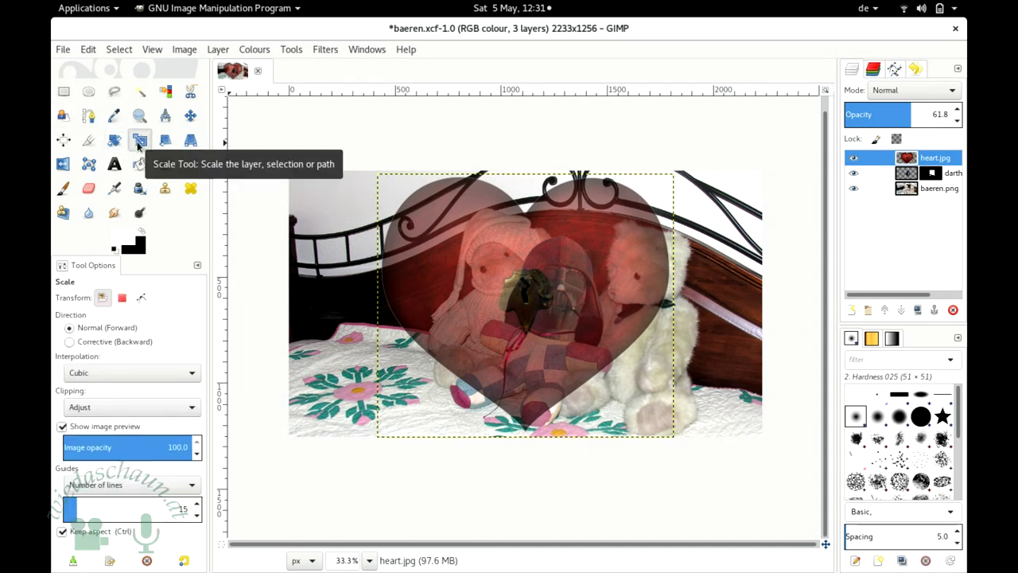
left_click(400, 305)
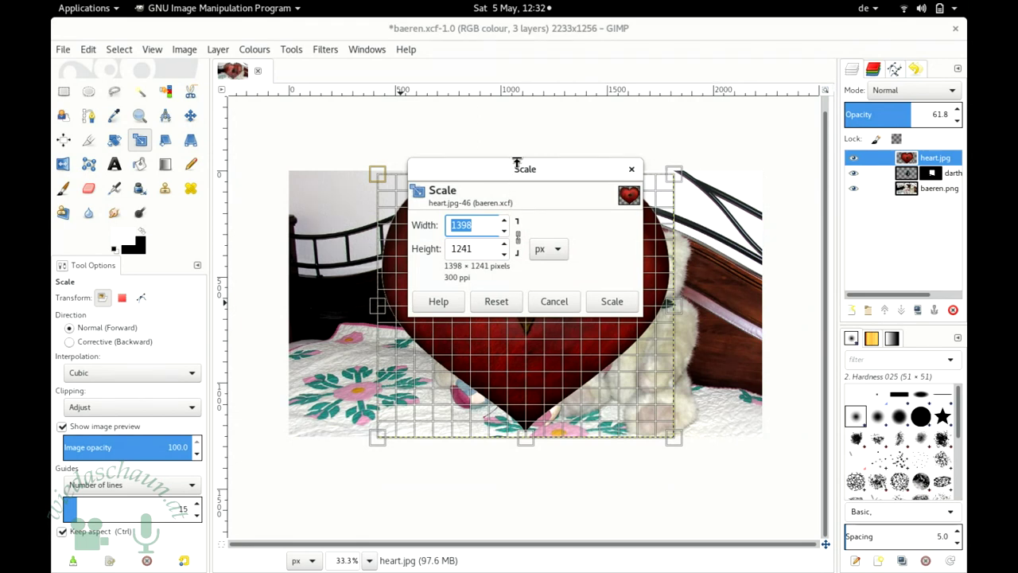
left_click_drag(528, 171, 819, 117)
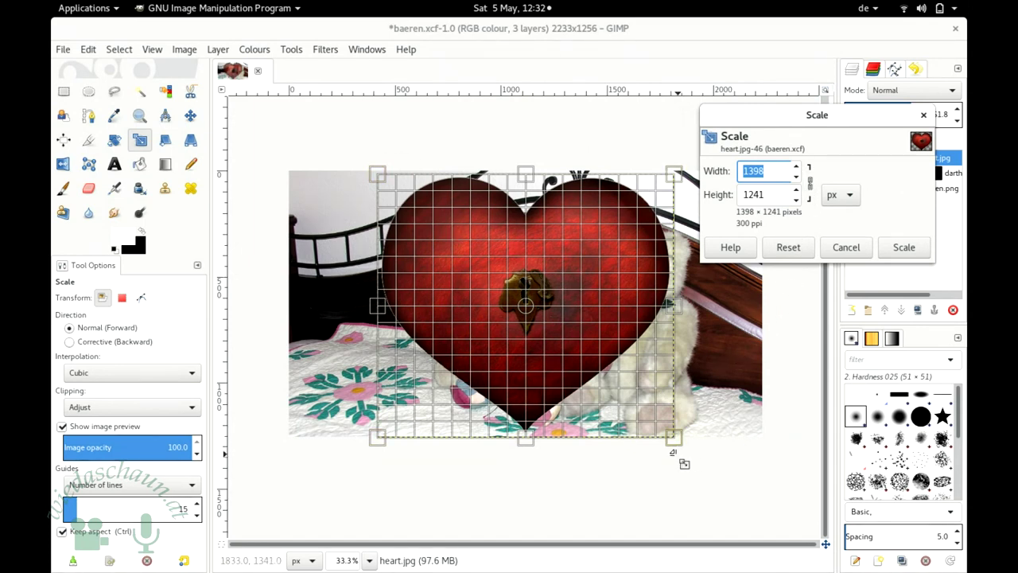
scroll(687, 454, "right", 2)
scroll(687, 454, "down", 1)
scroll(598, 409, "left", 1)
scroll(636, 453, "up", 1)
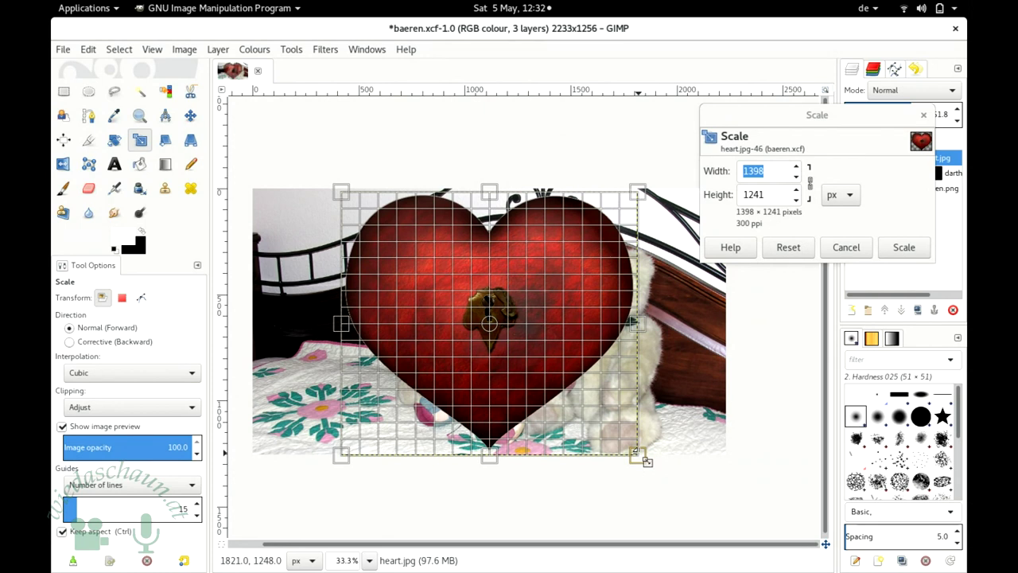
mouse_move(643, 458)
left_mouse_down()
mouse_move(477, 334)
mouse_move(529, 350)
mouse_move(585, 429)
mouse_move(474, 347)
mouse_move(461, 350)
mouse_move(384, 303)
left_mouse_up()
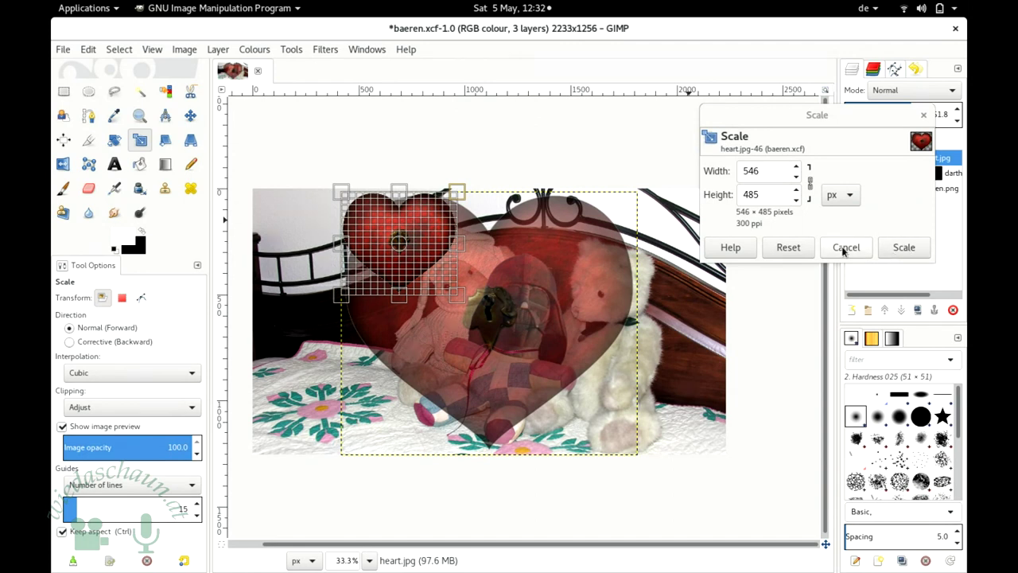
mouse_move(493, 350)
left_mouse_down()
mouse_move(525, 408)
mouse_move(414, 305)
left_mouse_up()
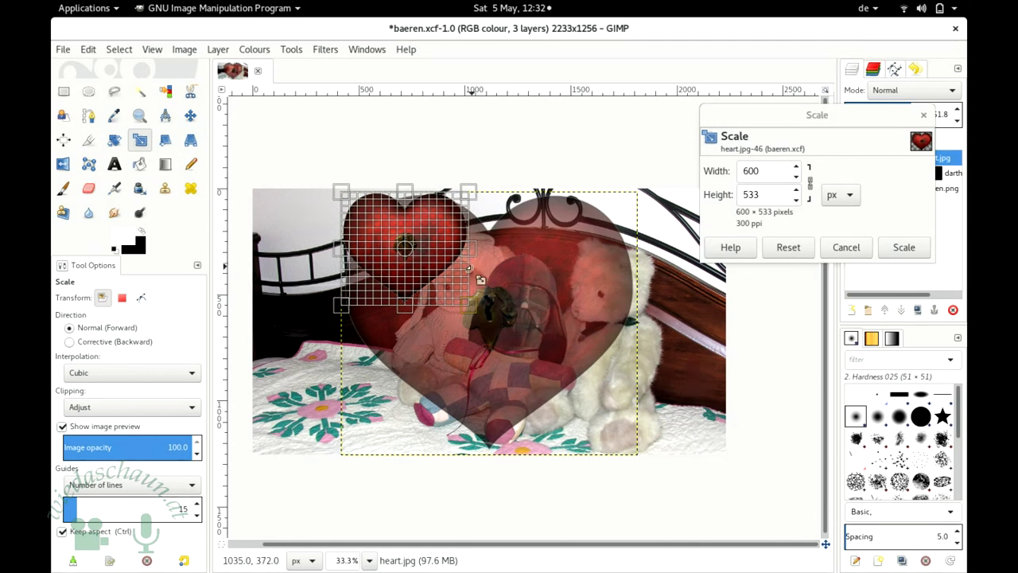
left_click_drag(476, 311, 466, 301)
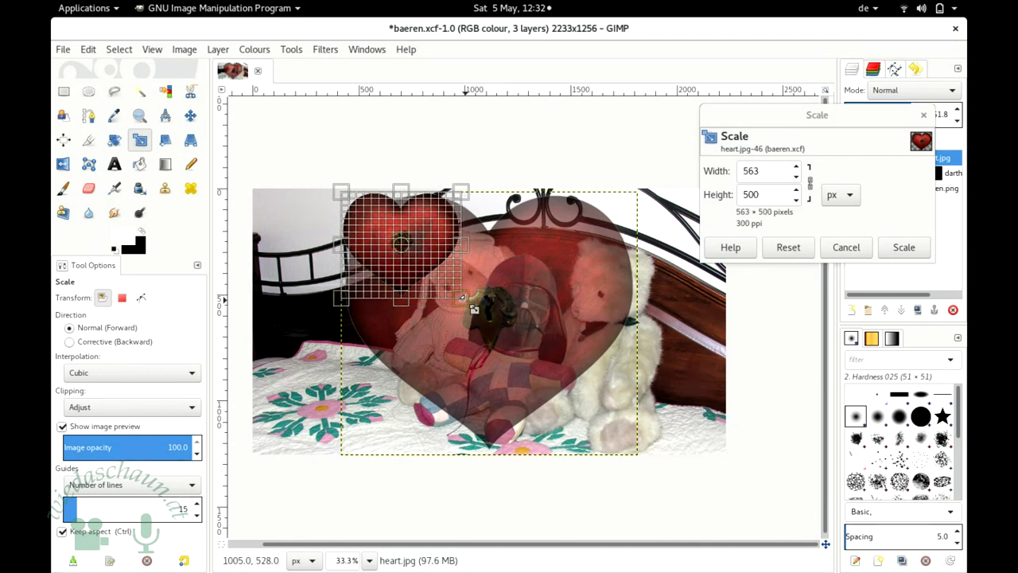
left_click(904, 246)
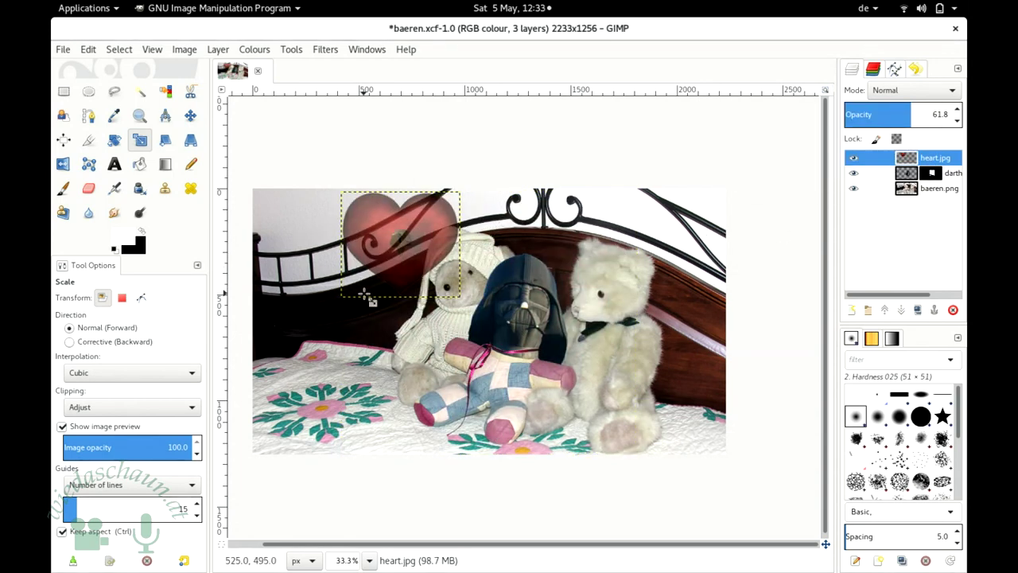
Step: Rotate the heart layer by 6.87 degrees
left_click(115, 141)
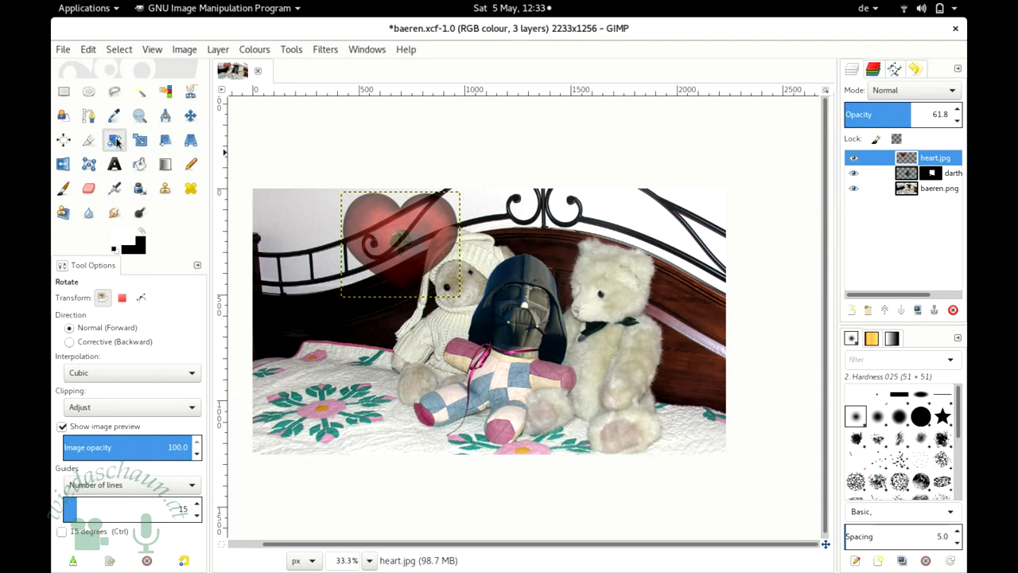
left_click(443, 240)
left_click_drag(341, 117, 683, 82)
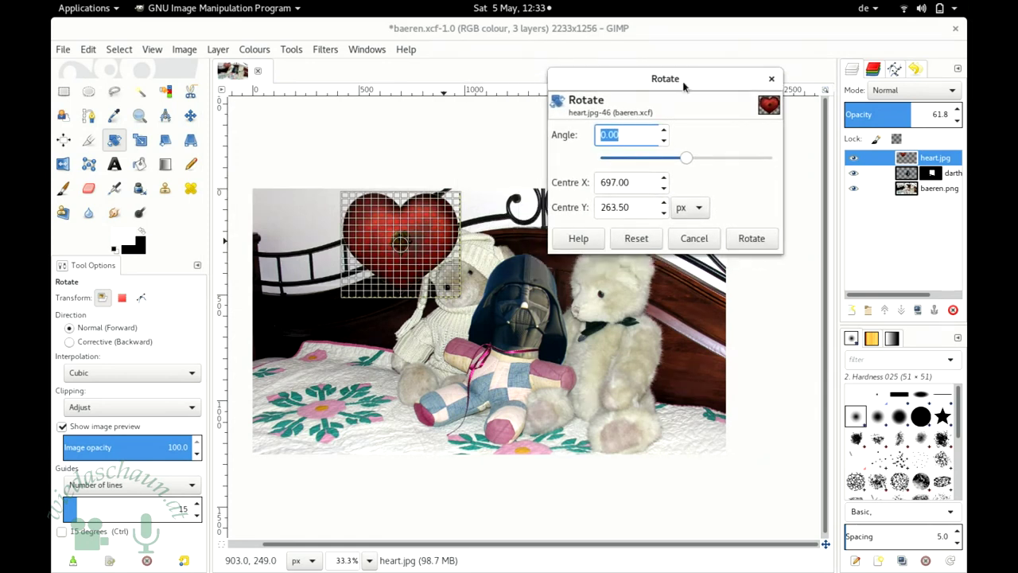
left_click_drag(687, 160, 691, 159)
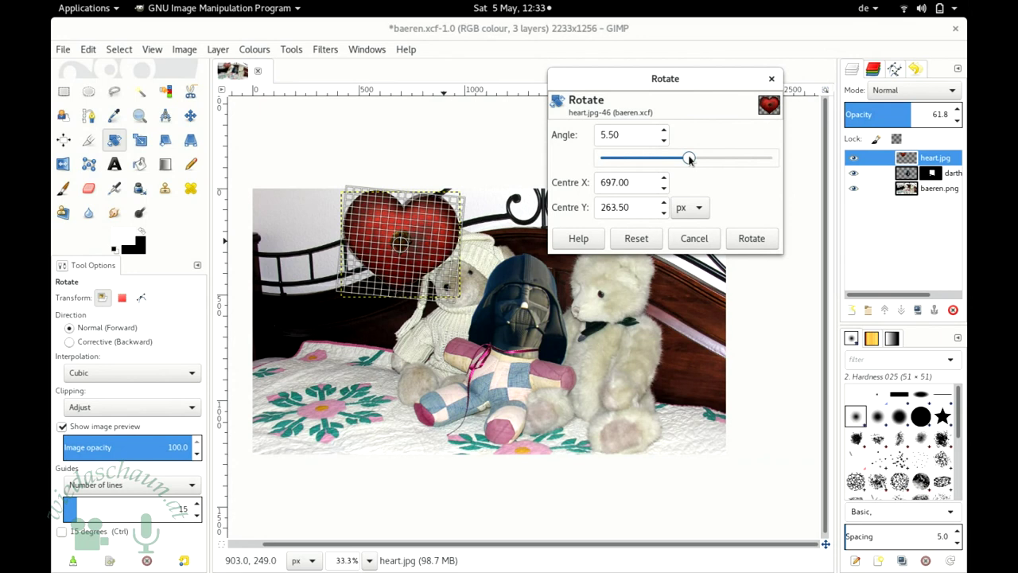
left_click_drag(690, 160, 690, 160)
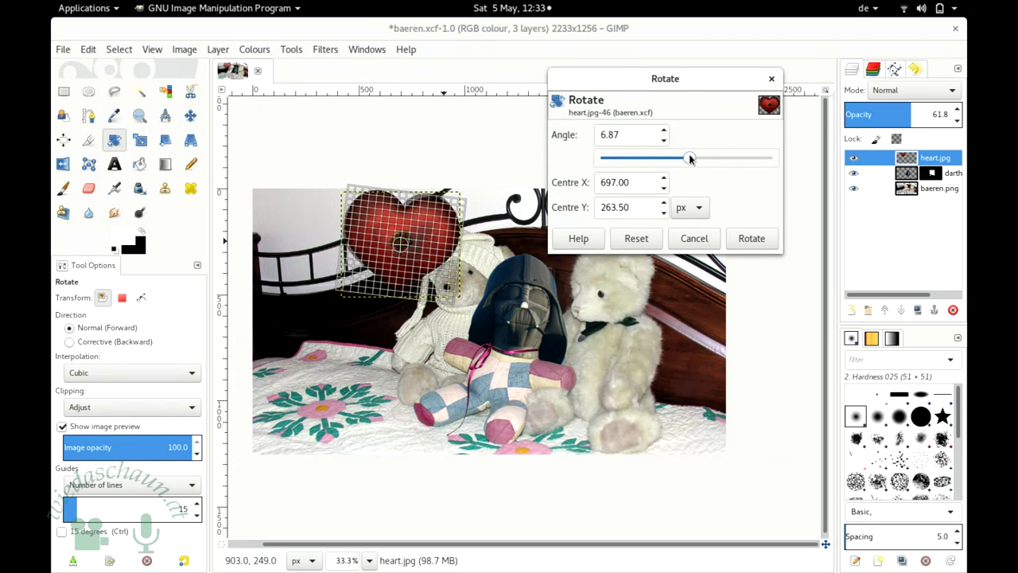
left_click(751, 238)
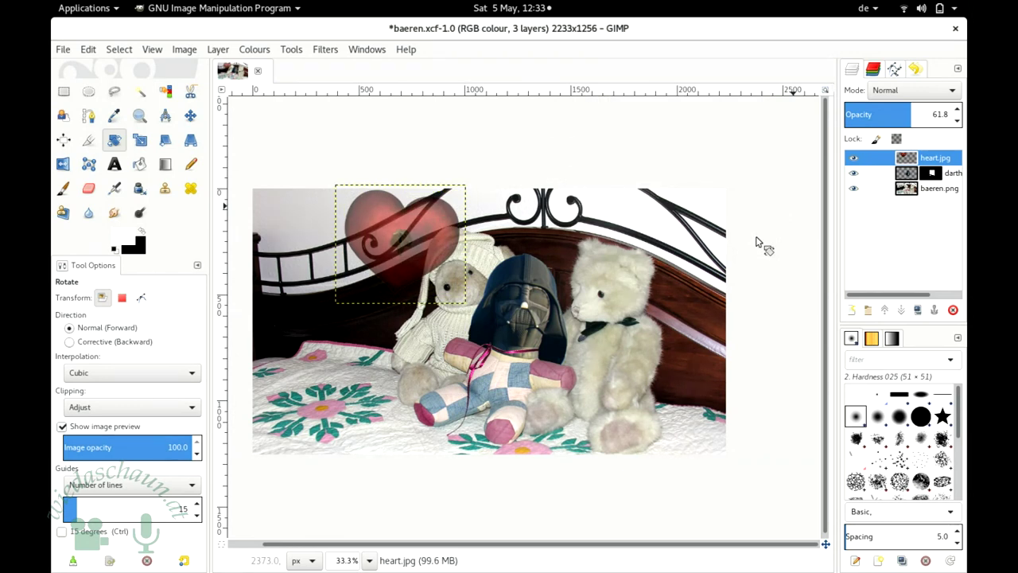
Step: Restore the heart layer's opacity to 100 and cancel the extra rotation
left_click(906, 115)
left_click_drag(917, 116, 964, 114)
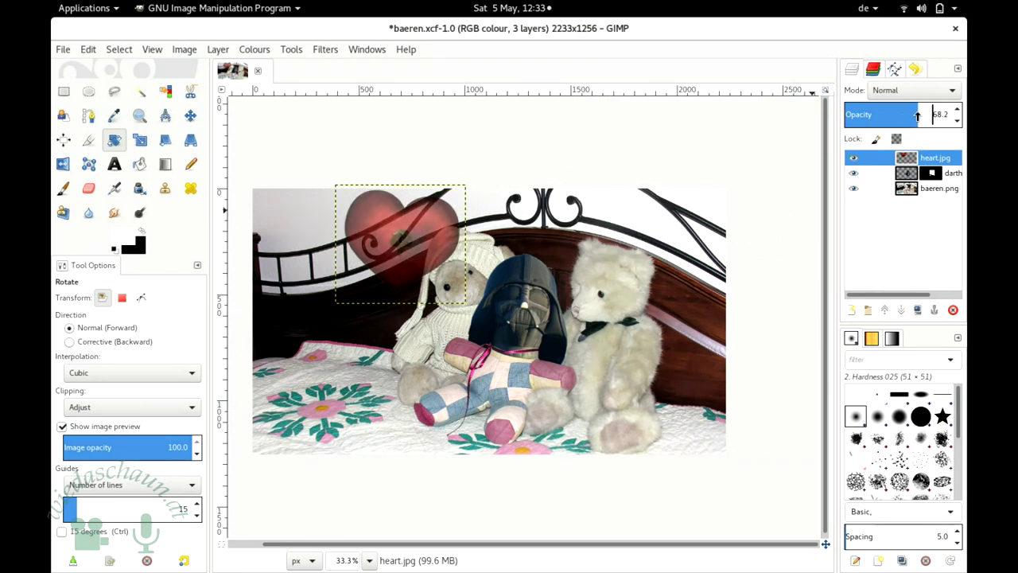
left_click(400, 243)
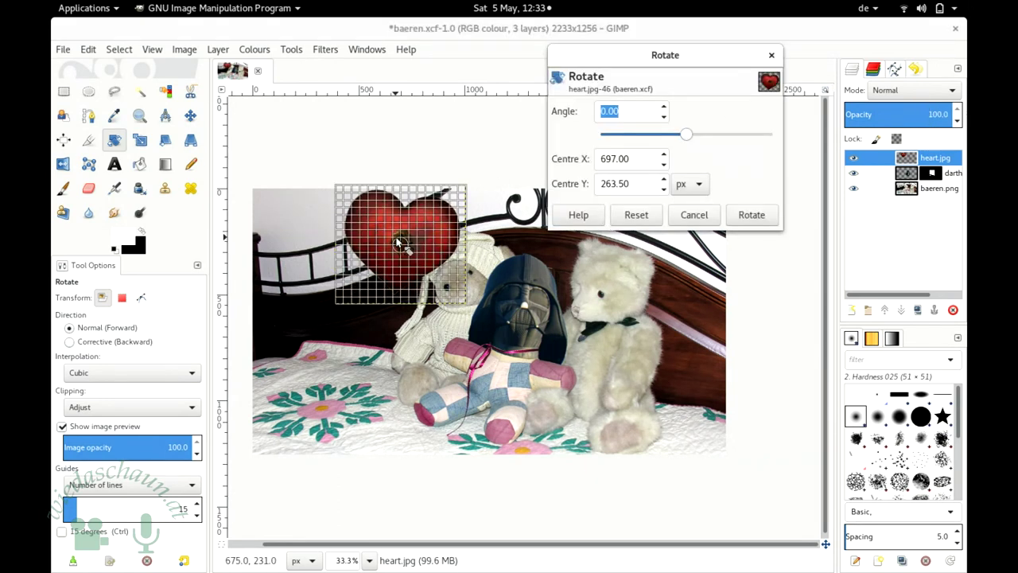
left_click(693, 214)
left_click(191, 116)
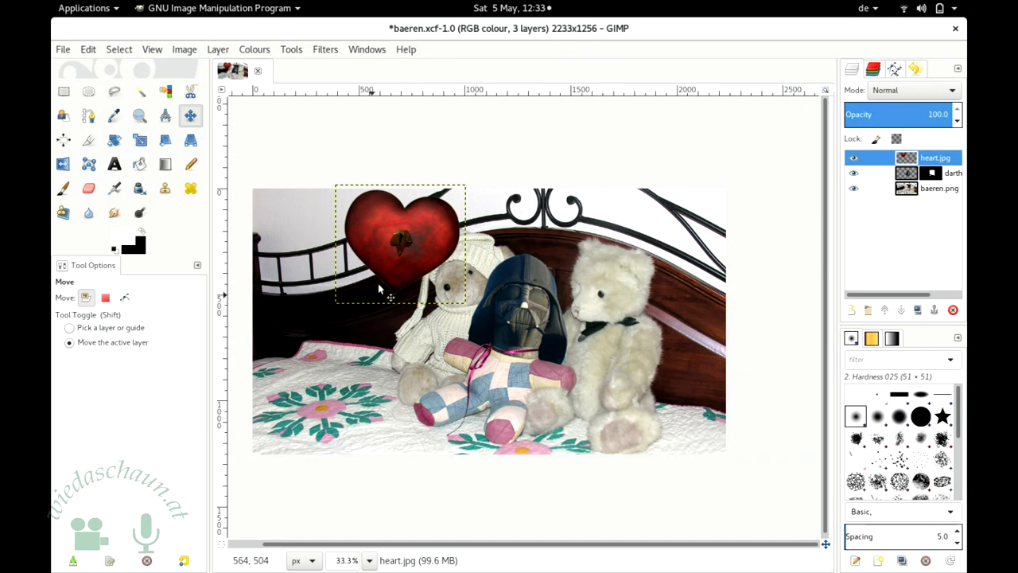
Step: Drag the heart down onto the bed in front of the patchwork bear, then select baeren.png
mouse_move(361, 374)
left_mouse_down()
mouse_move(407, 459)
mouse_move(379, 483)
left_mouse_up()
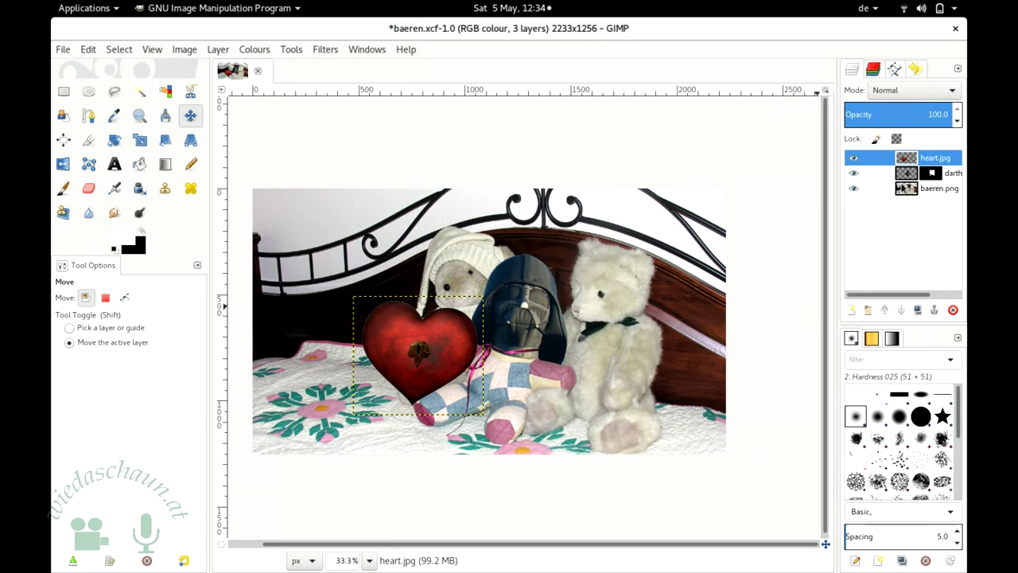
left_click(903, 193)
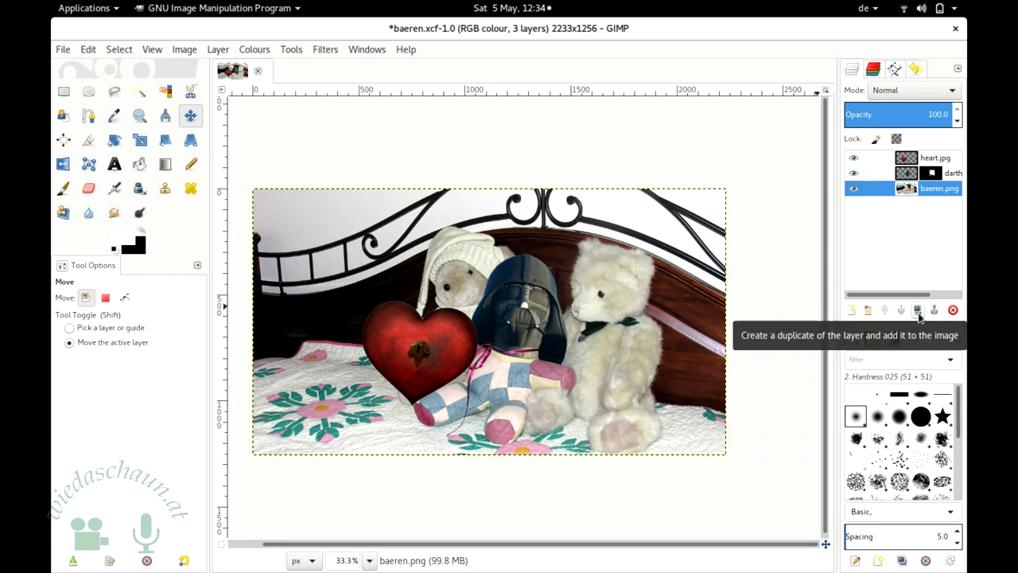
Step: Duplicate baeren.png and raise the copy to the top of the layer stack
left_click(919, 310)
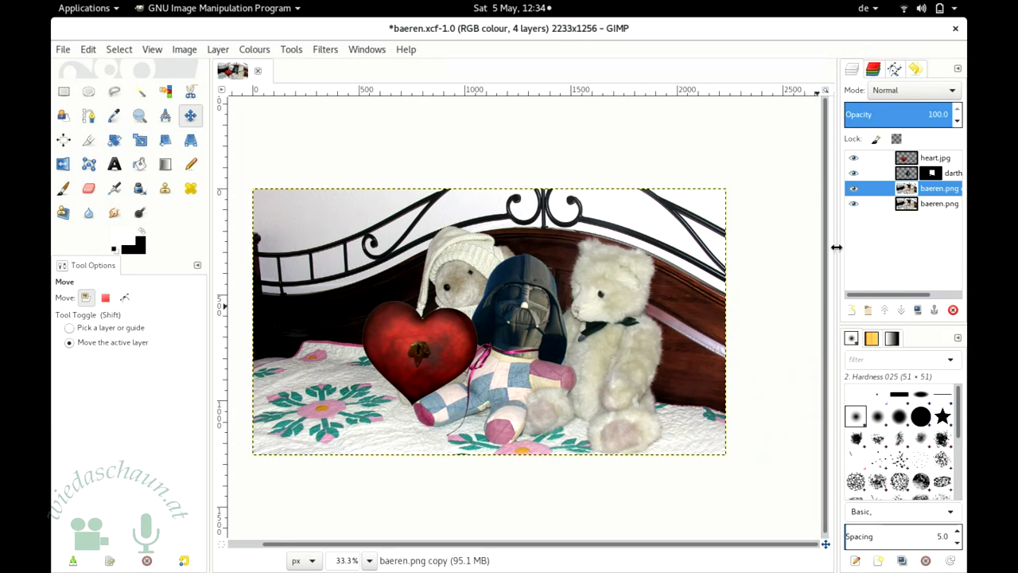
left_click_drag(835, 249, 804, 250)
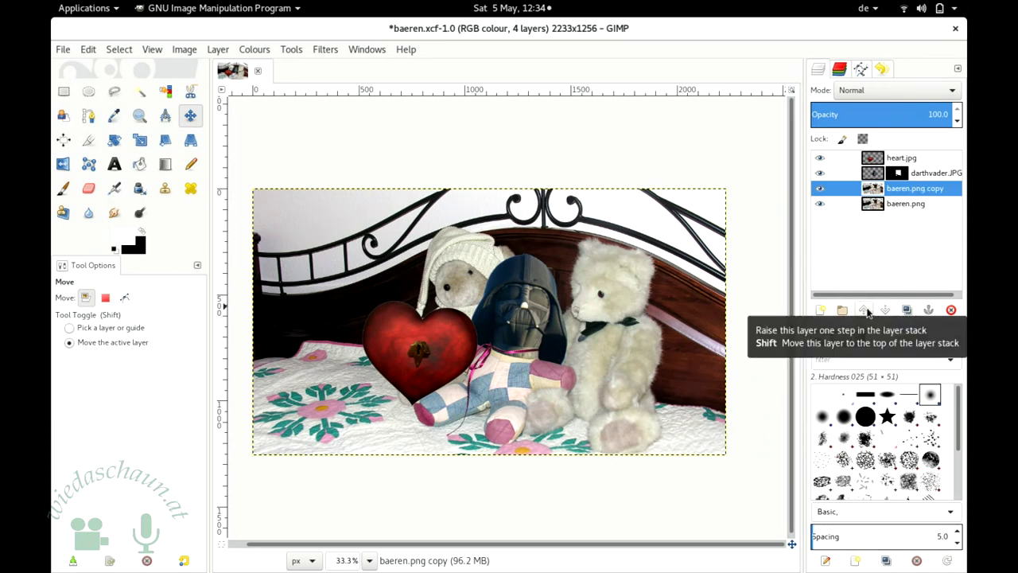
double_click(867, 312)
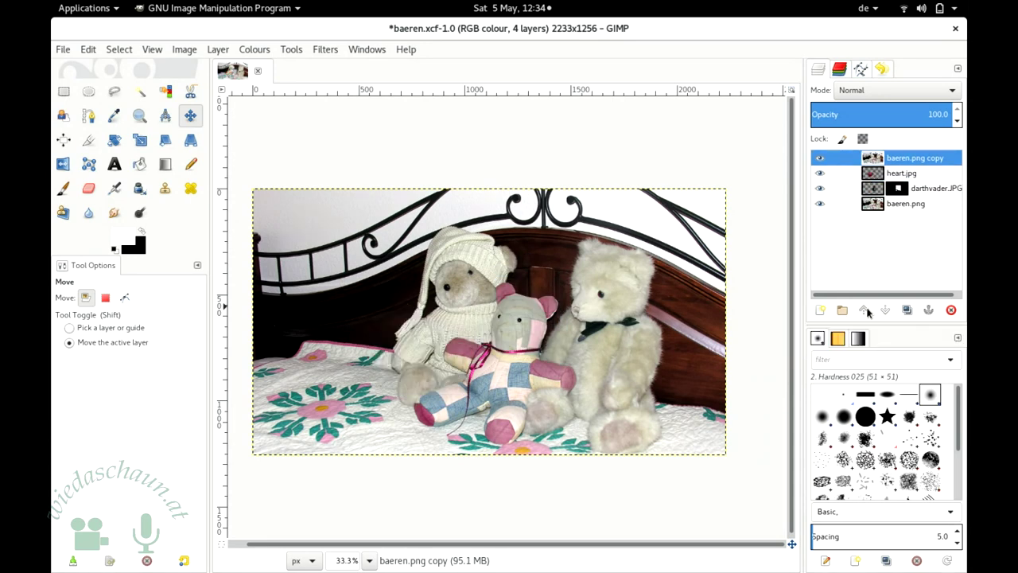
left_click(819, 160)
left_click(819, 159)
Step: Zoom the view to 200% and scroll to the patchwork bear's leg
left_click(369, 560)
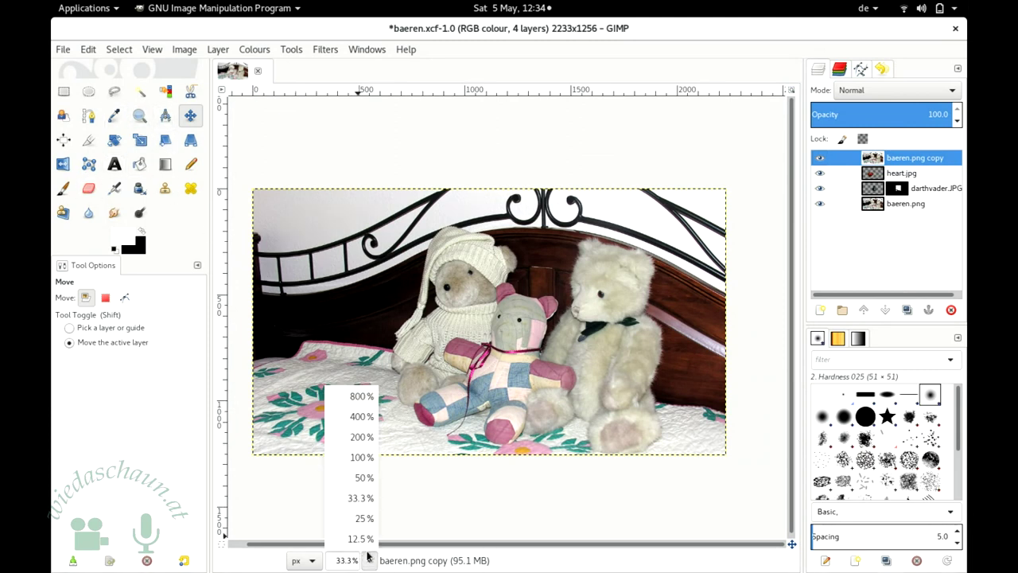
left_click(354, 437)
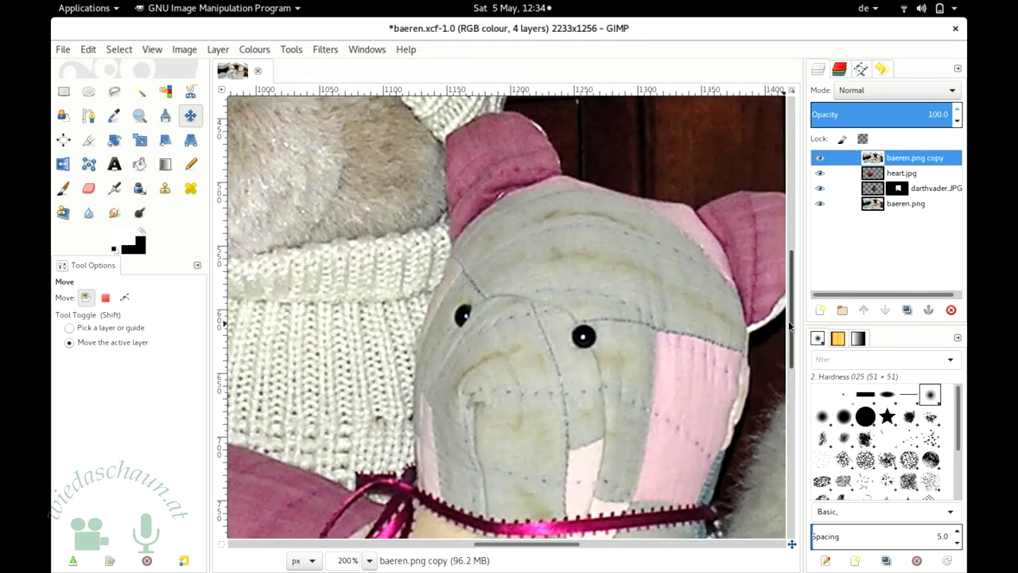
left_click_drag(790, 324, 799, 448)
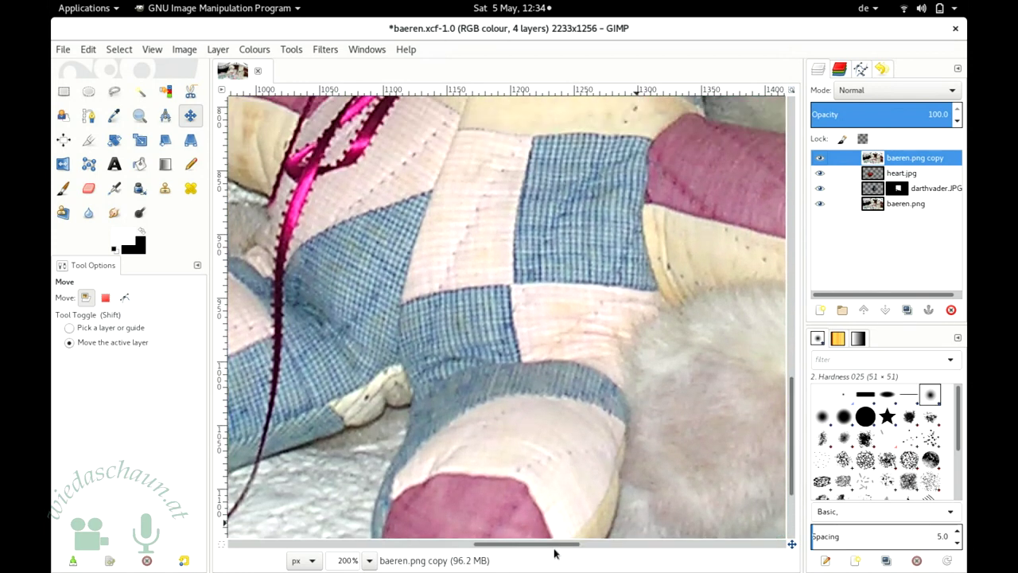
left_click_drag(554, 546, 479, 546)
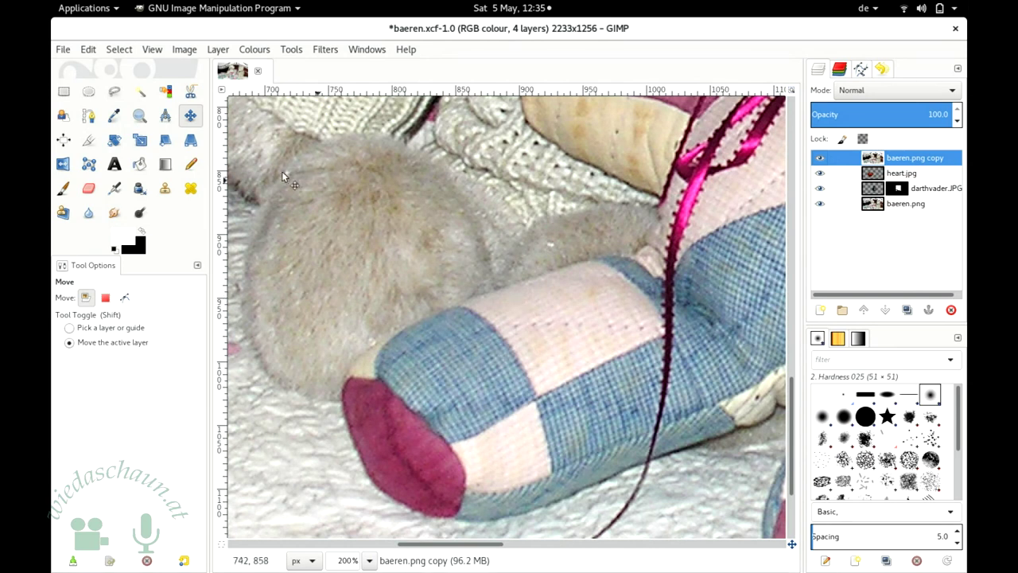
Step: Draw a closed Free Select polygon around the patchwork leg and adjacent grey fur
left_click(109, 92)
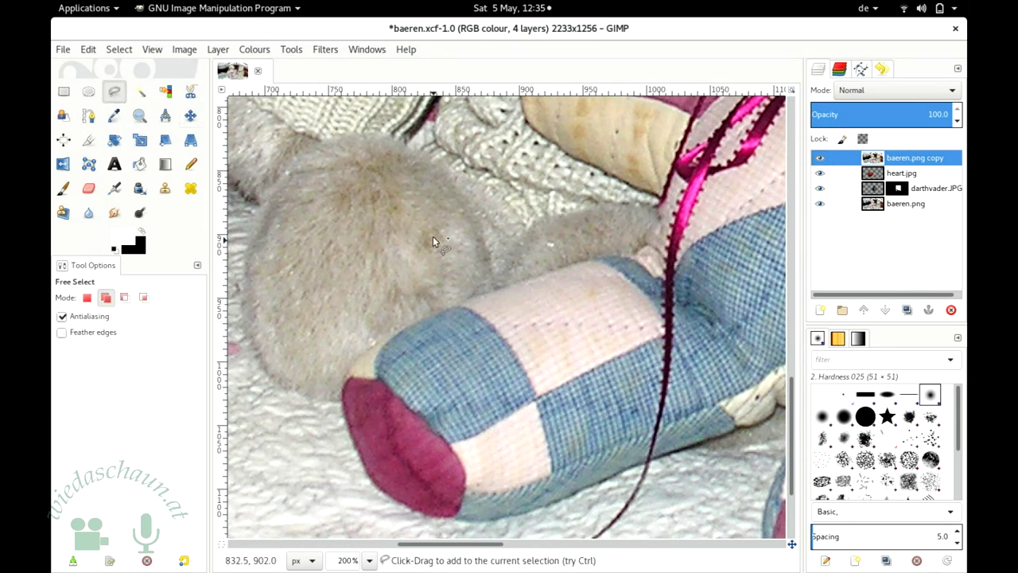
left_click(600, 201)
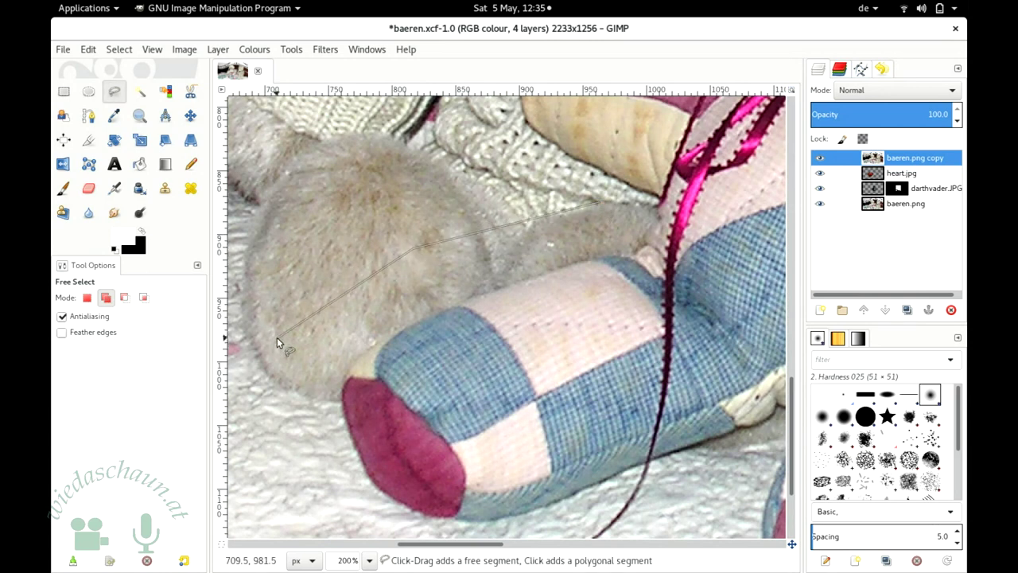
left_click(240, 390)
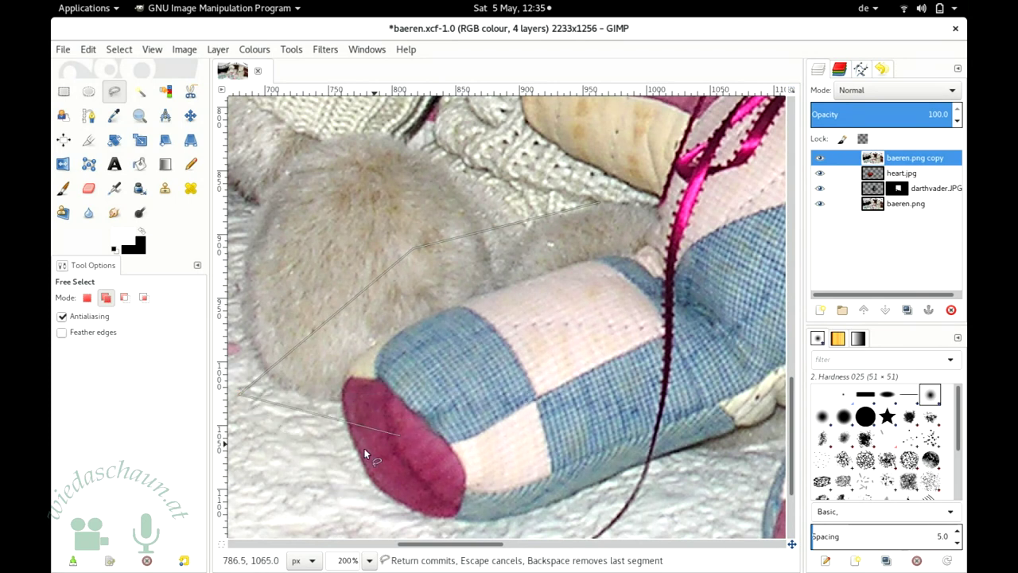
left_click(333, 461)
left_click(604, 341)
left_click(628, 233)
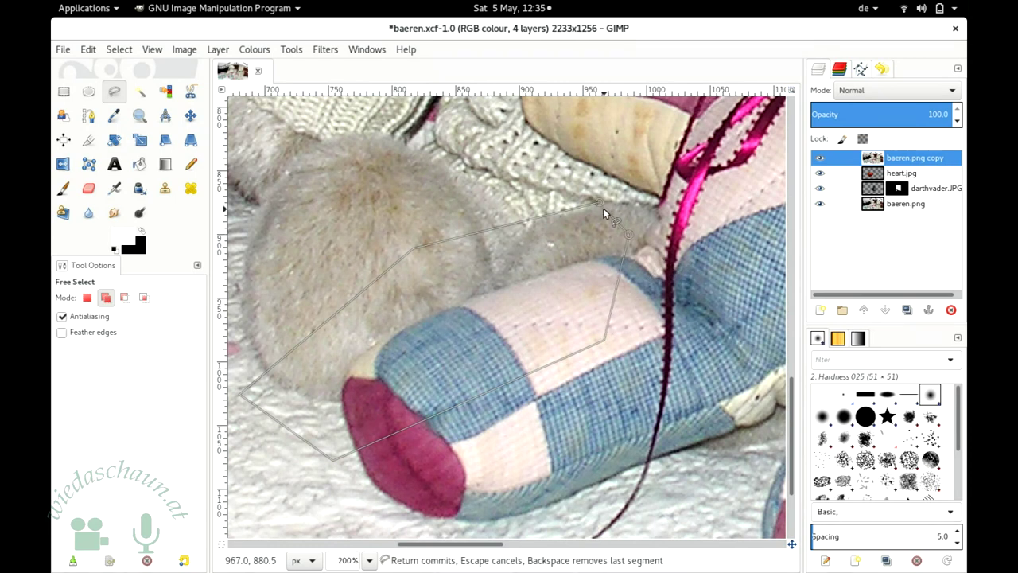
left_click(600, 200)
left_click(600, 199)
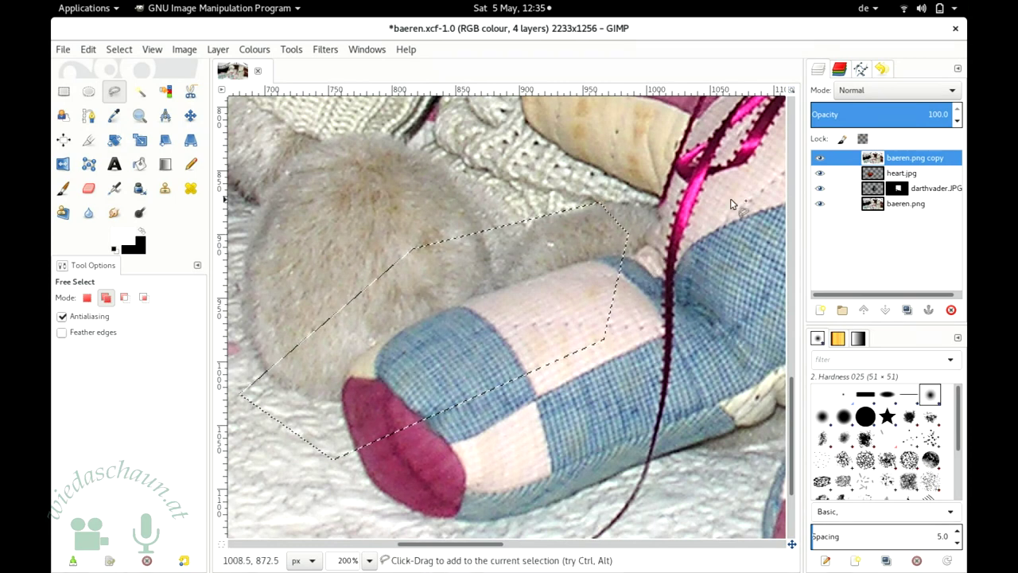
Step: Add a non-inverted layer mask from the selection to baeren.png copy, then zoom to 50%
right_click(881, 162)
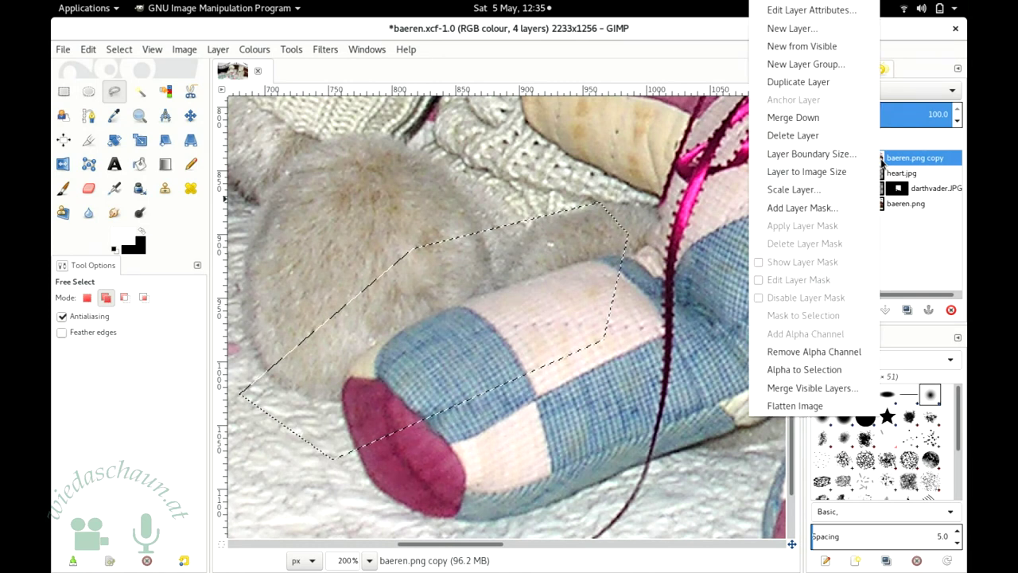
left_click(801, 207)
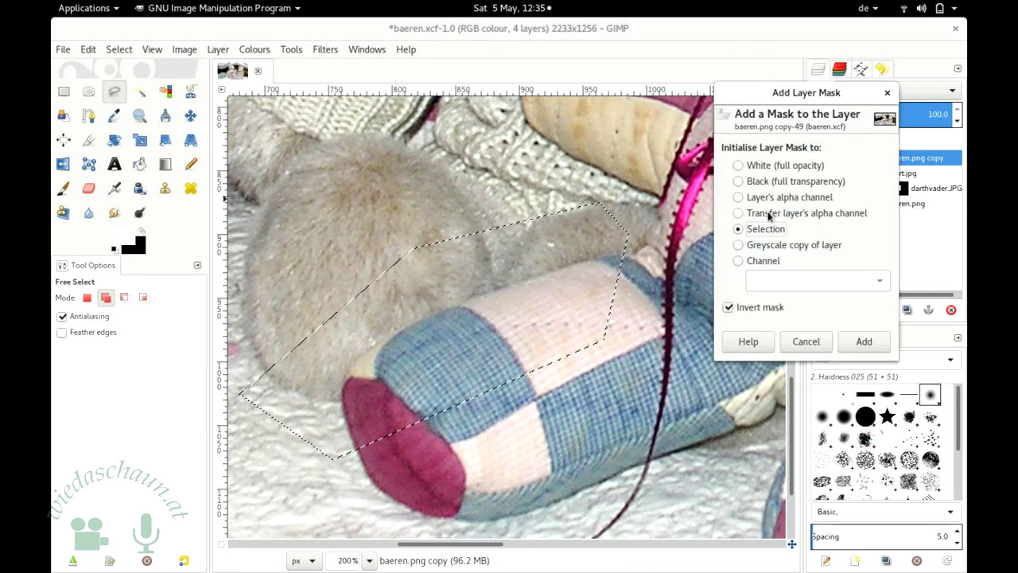
left_click(729, 312)
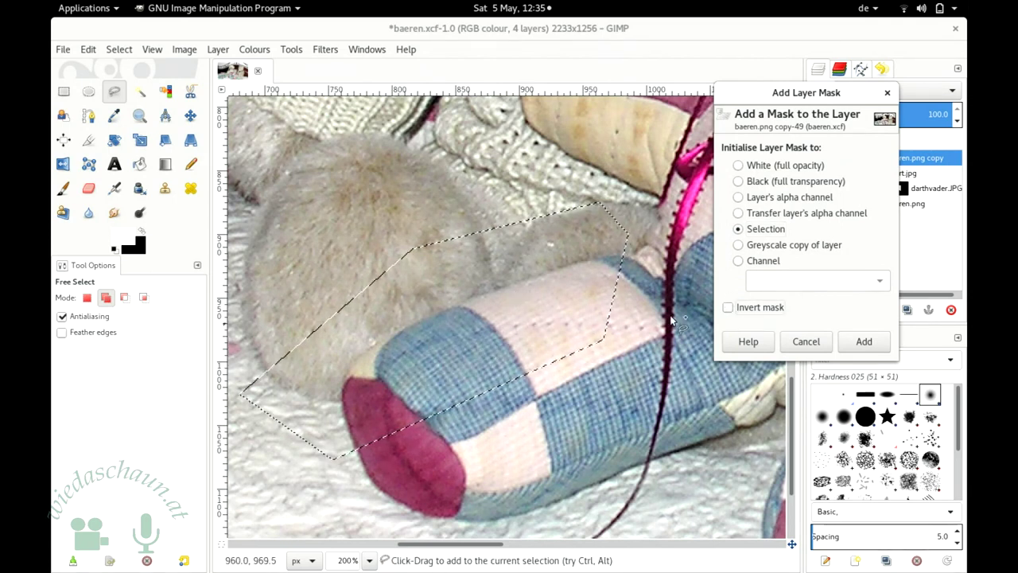
left_click(862, 341)
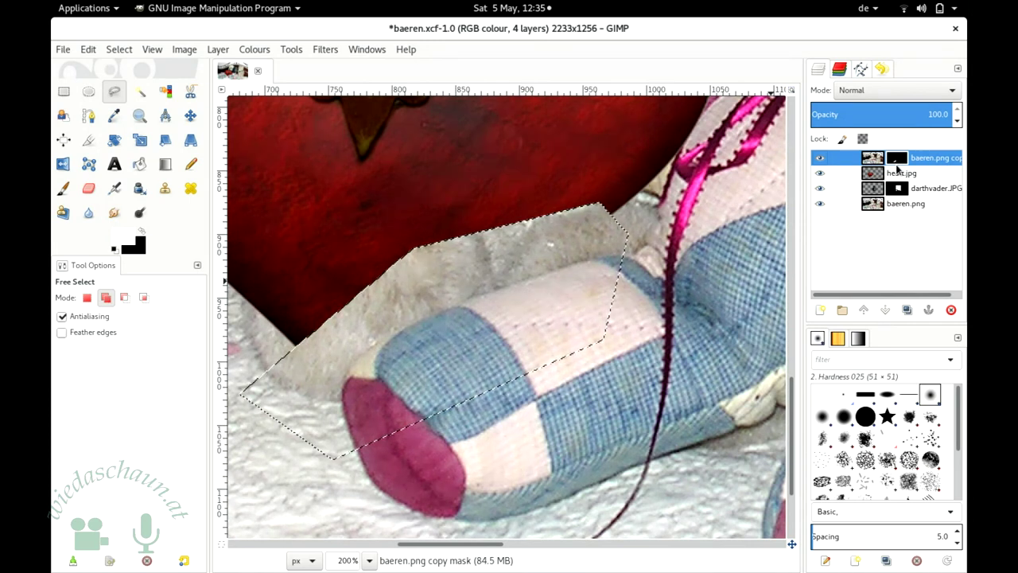
left_click(370, 560)
left_click(359, 481)
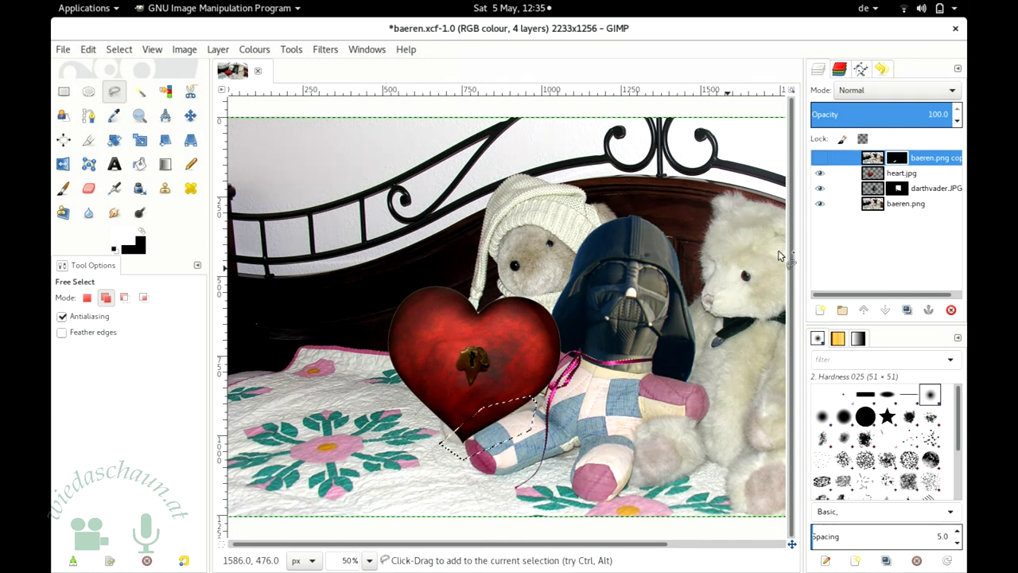
Step: Make baeren.png copy visible again and apply its layer mask
left_click(820, 159)
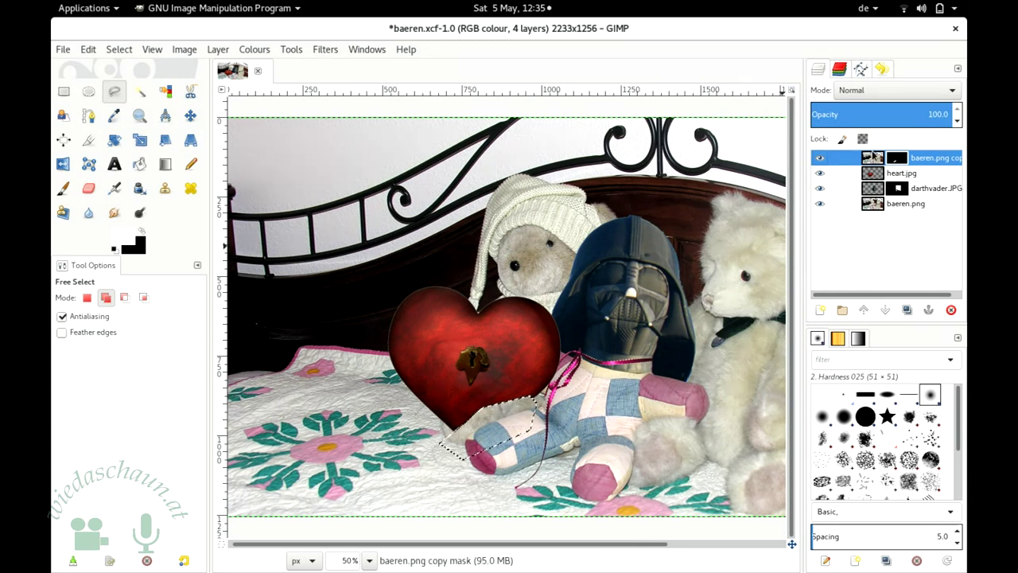
left_click(872, 157)
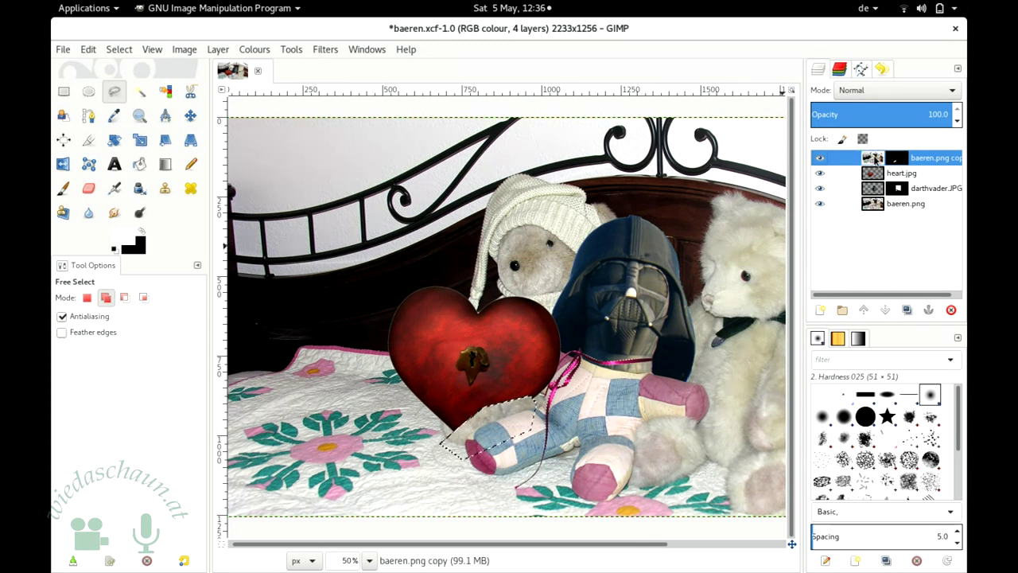
left_click(897, 159)
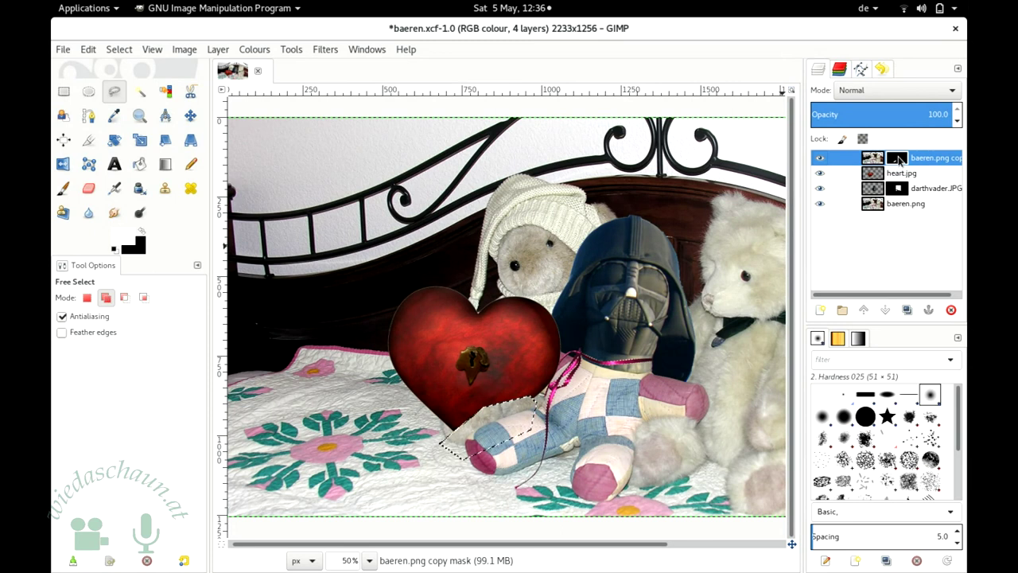
right_click(898, 159)
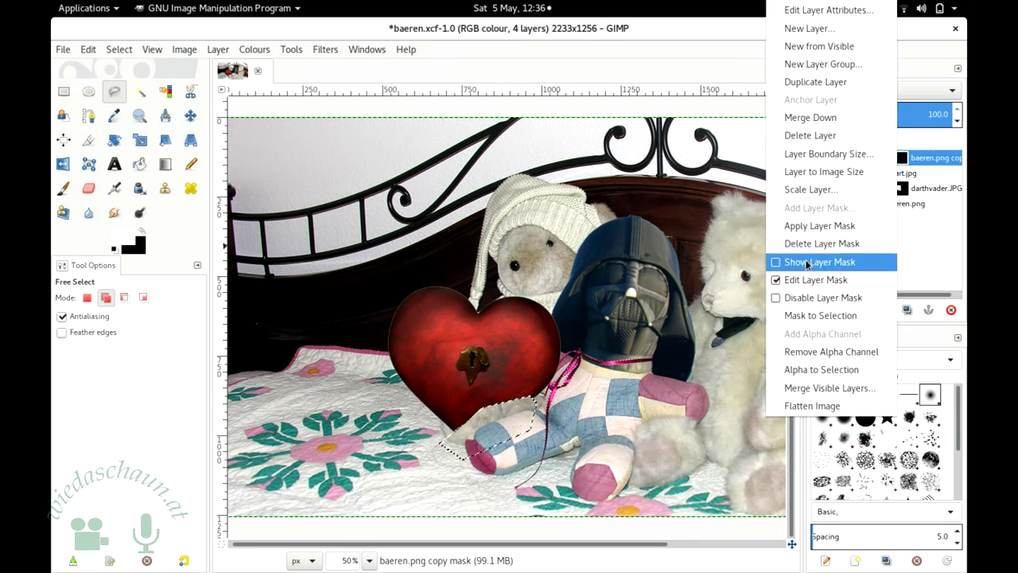
left_click(813, 231)
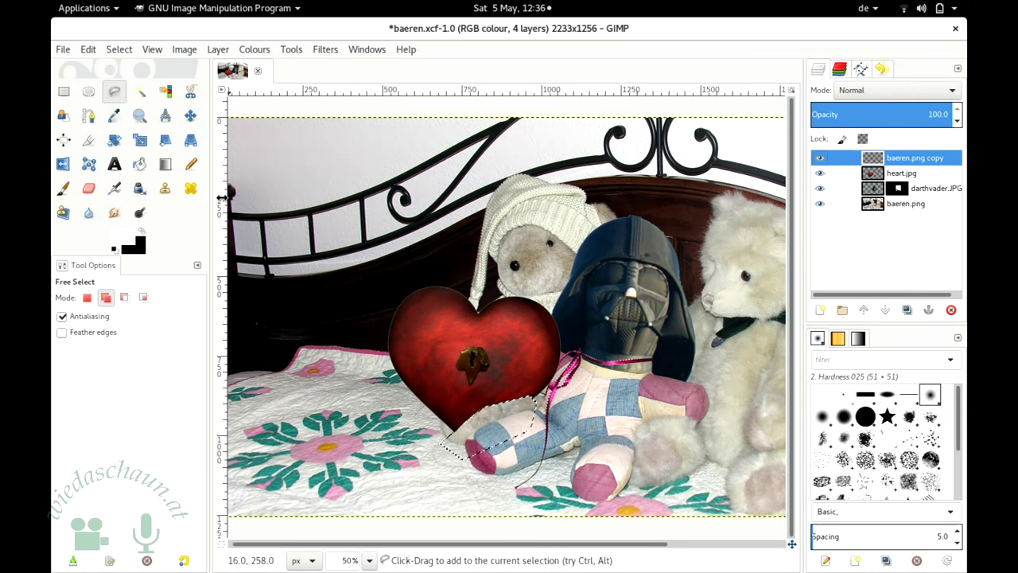
Step: Zoom to 200%, scroll down to the leg patch, then zoom to 400%
left_click(369, 560)
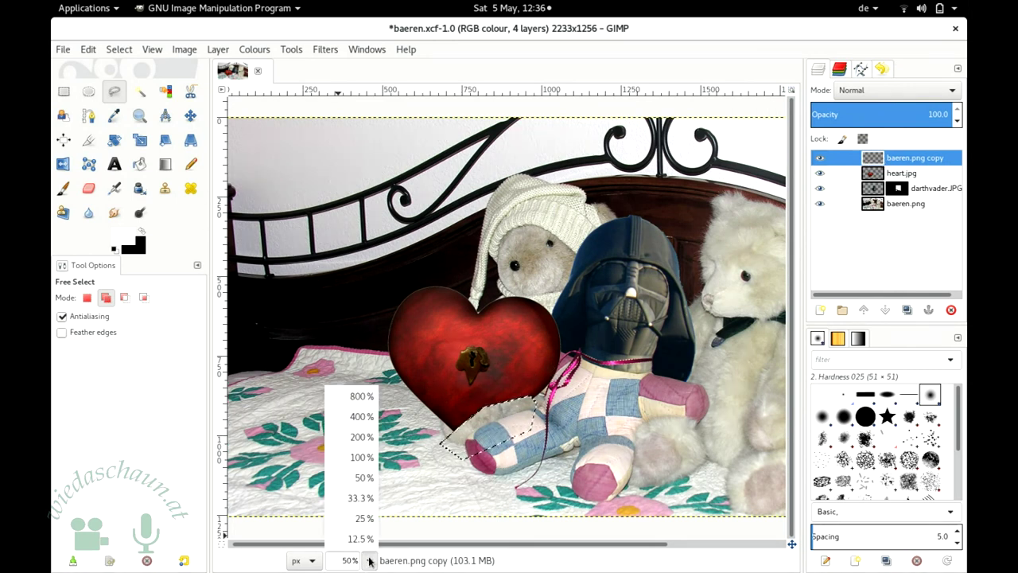
left_click(362, 436)
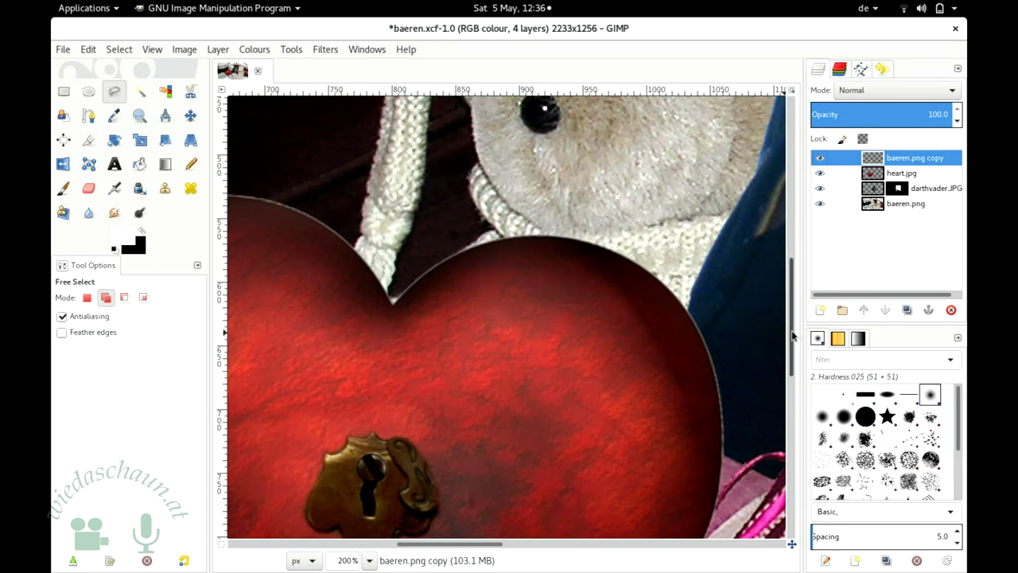
left_click_drag(793, 337, 793, 447)
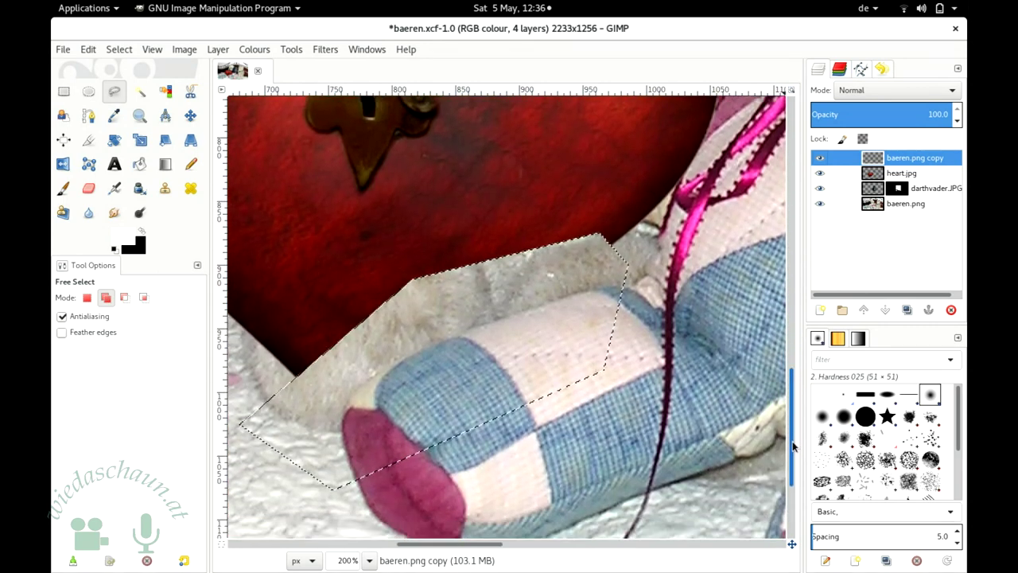
left_click(369, 560)
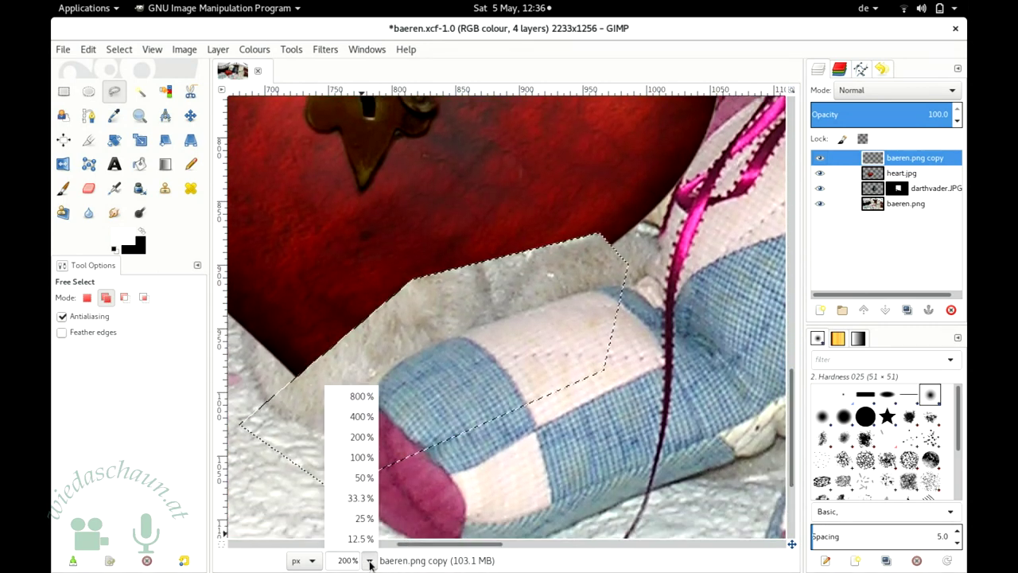
left_click(354, 416)
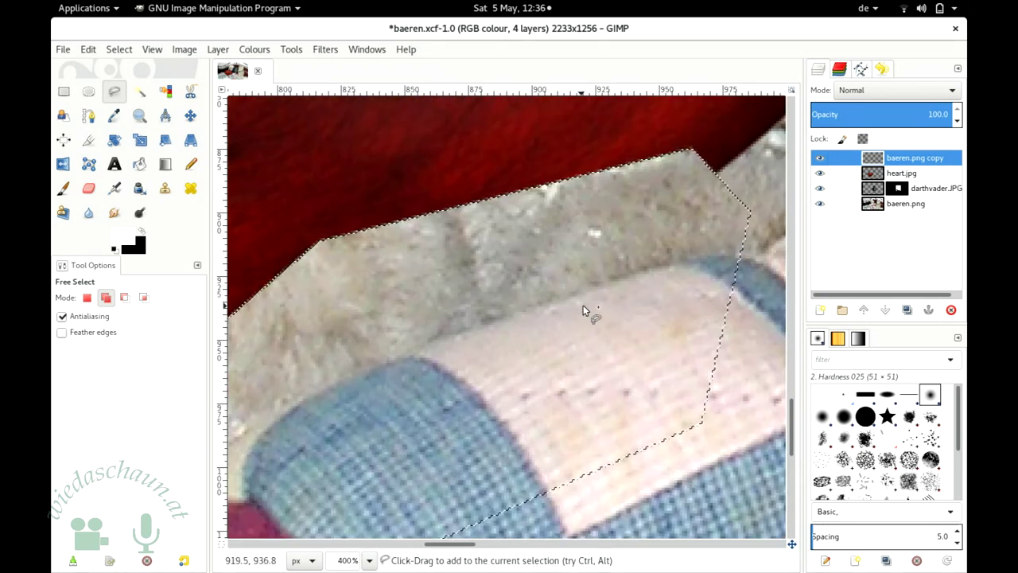
Step: Erase the grey fur along the patch's top edge with the Eraser at about 42 opacity
left_click(93, 196)
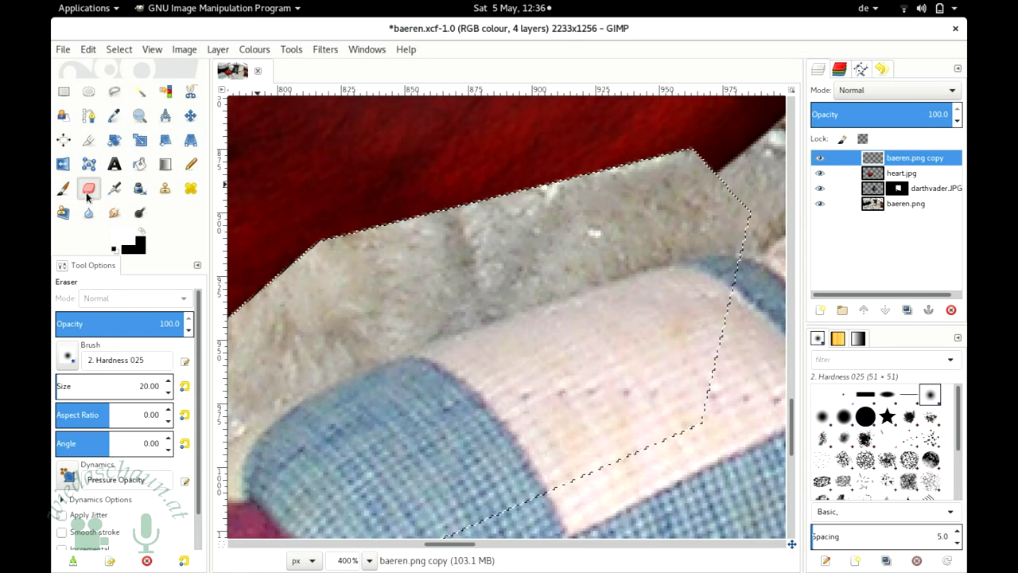
left_click(108, 324)
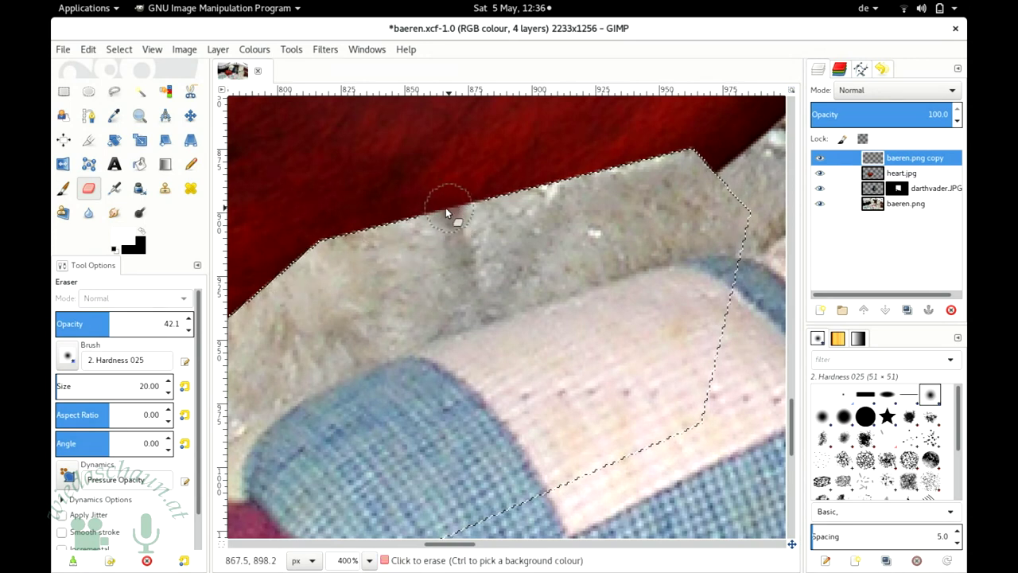
left_click_drag(468, 203, 497, 201)
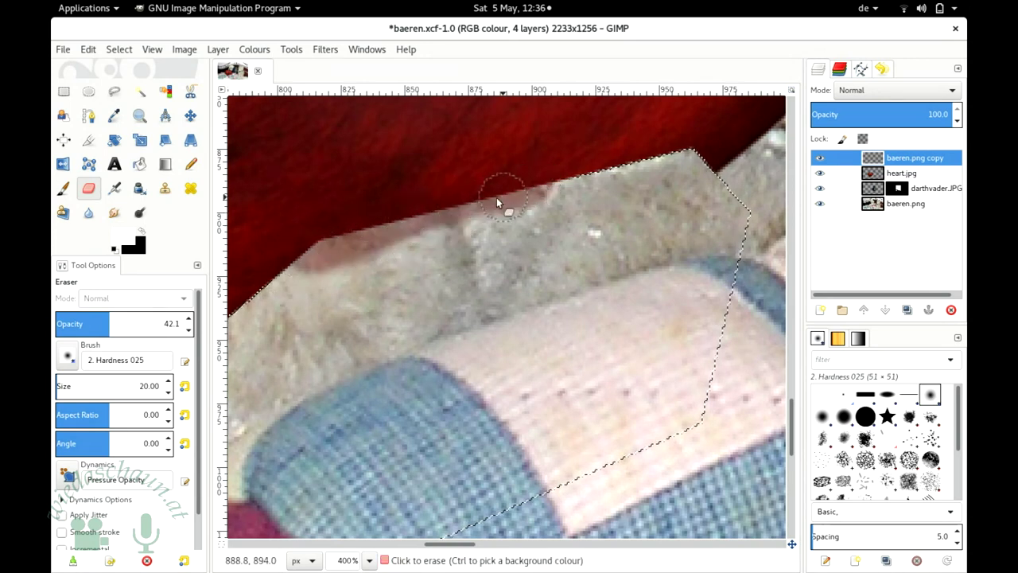
mouse_move(302, 272)
left_mouse_down()
mouse_move(367, 228)
mouse_move(527, 183)
mouse_move(537, 164)
mouse_move(528, 171)
left_mouse_up()
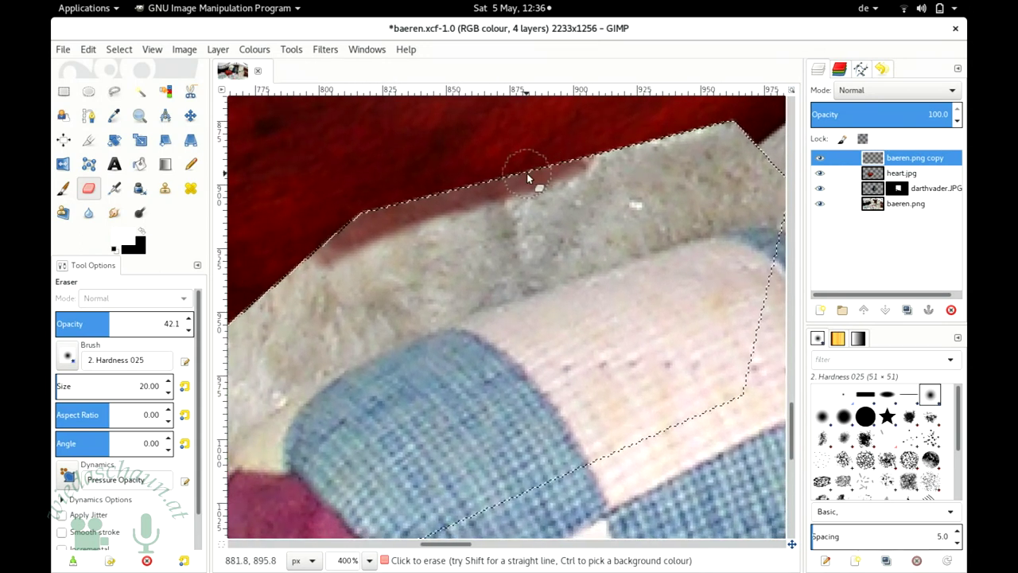
mouse_move(462, 191)
left_mouse_down()
mouse_move(421, 195)
mouse_move(317, 262)
left_mouse_up()
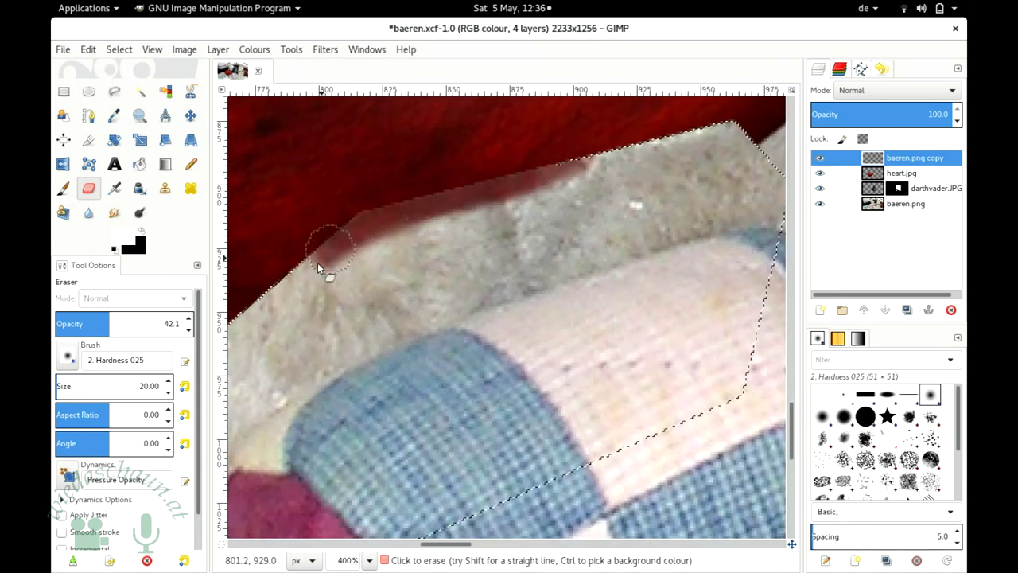
mouse_move(386, 205)
left_mouse_down()
mouse_move(268, 284)
mouse_move(363, 213)
left_mouse_up()
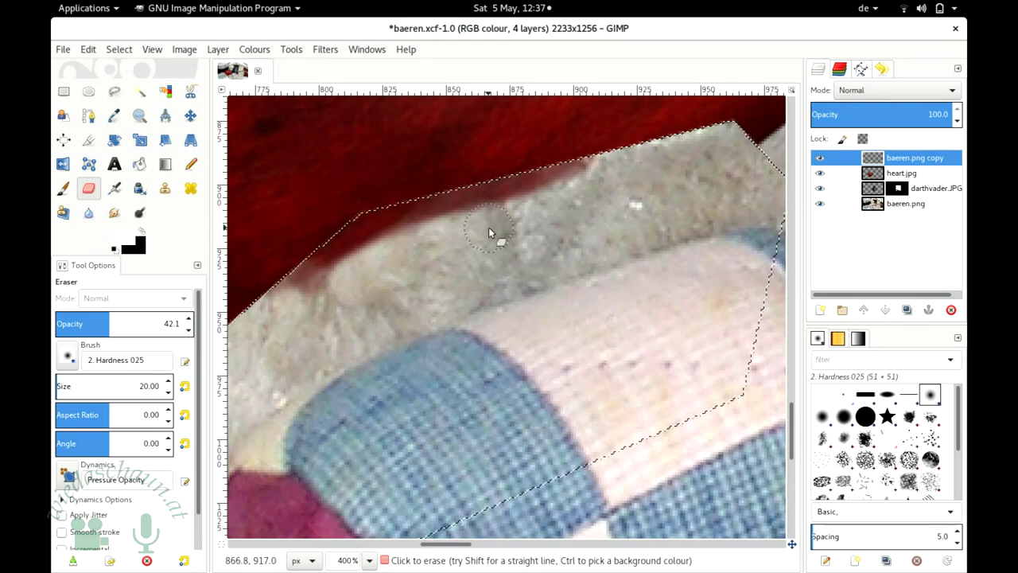
left_click_drag(110, 327, 188, 326)
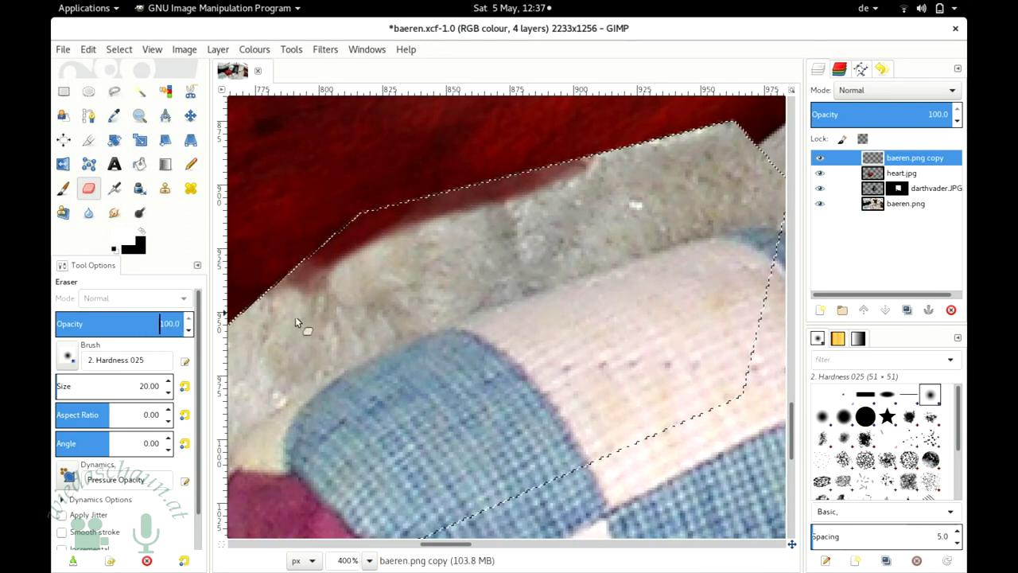
Step: Switch the Eraser to the Hardness 075 brush and erase fur at the patch's top corner
left_click(67, 359)
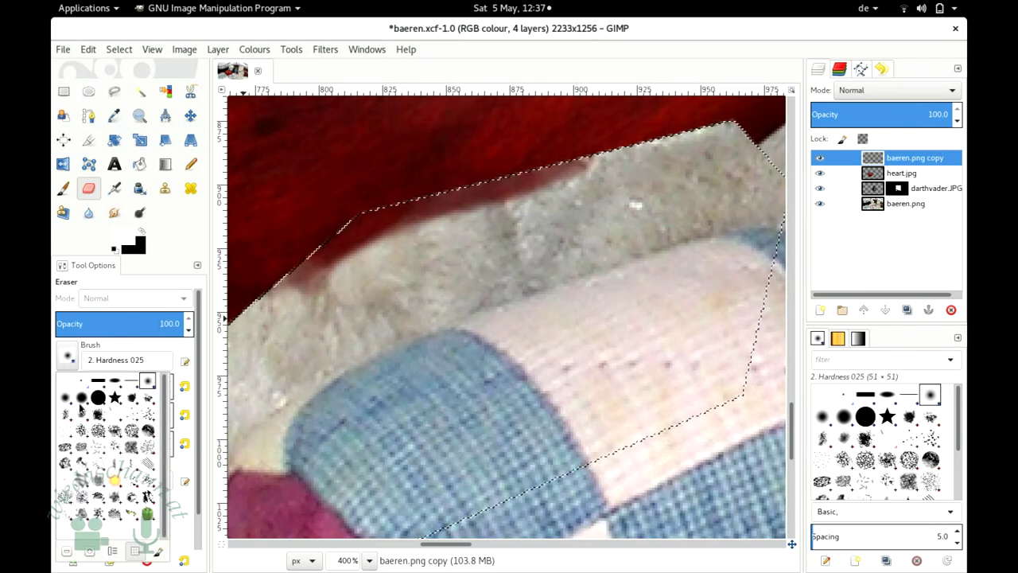
left_click(81, 398)
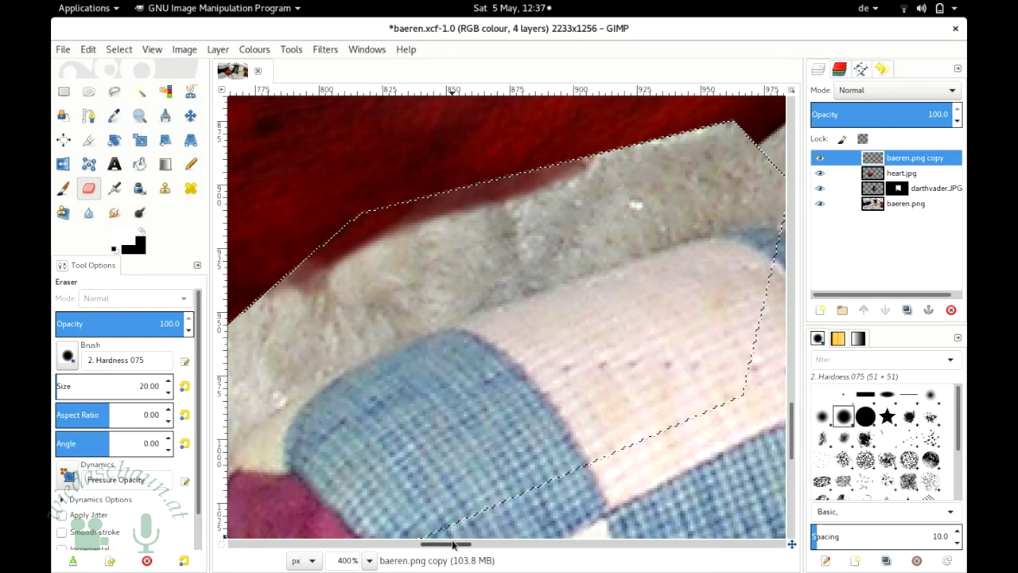
left_click_drag(453, 544, 470, 544)
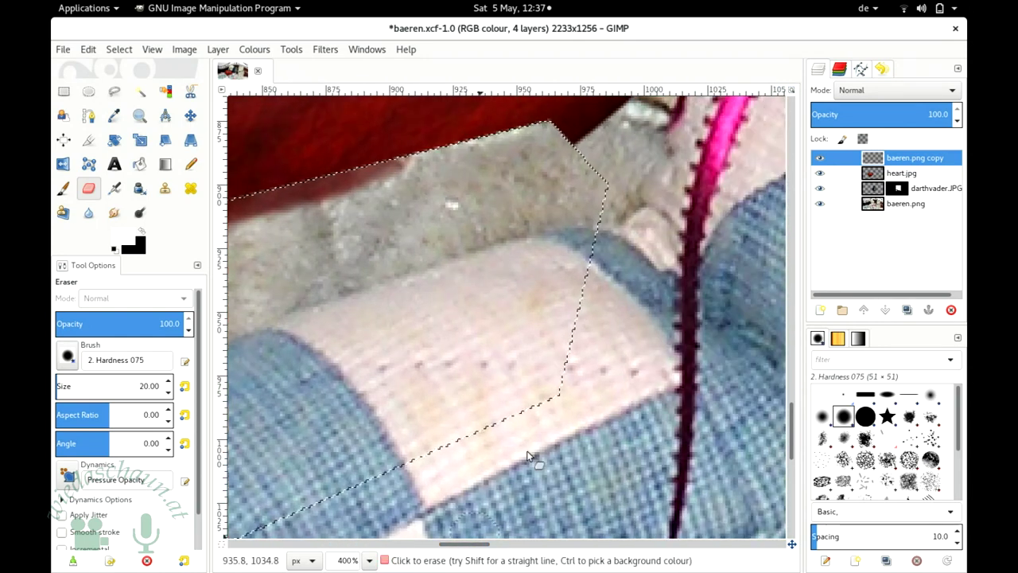
left_click(570, 145)
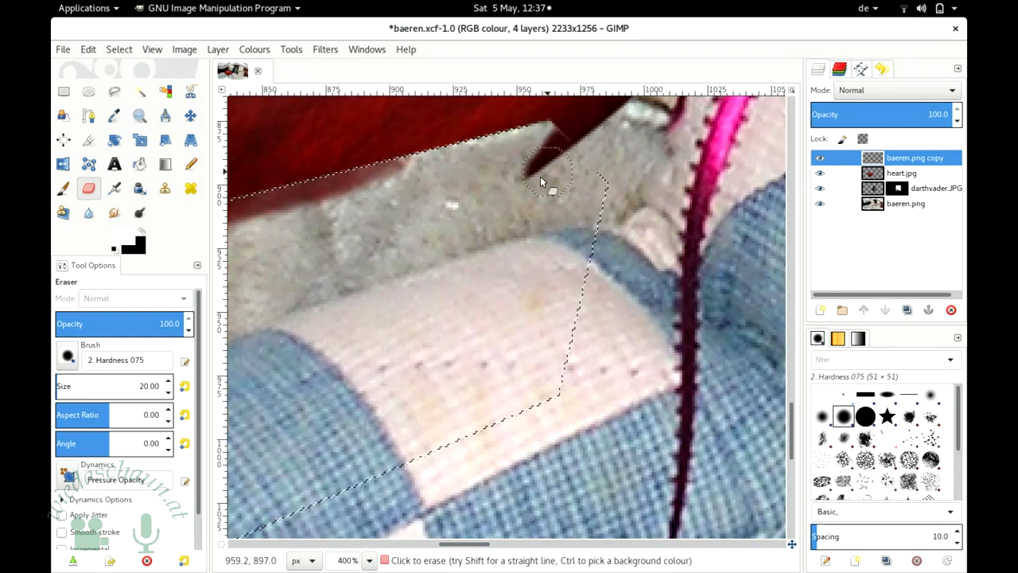
mouse_move(447, 231)
left_mouse_down()
mouse_move(353, 265)
mouse_move(499, 181)
mouse_move(502, 142)
mouse_move(482, 167)
mouse_move(349, 198)
left_mouse_up()
left_click_drag(361, 241, 350, 239)
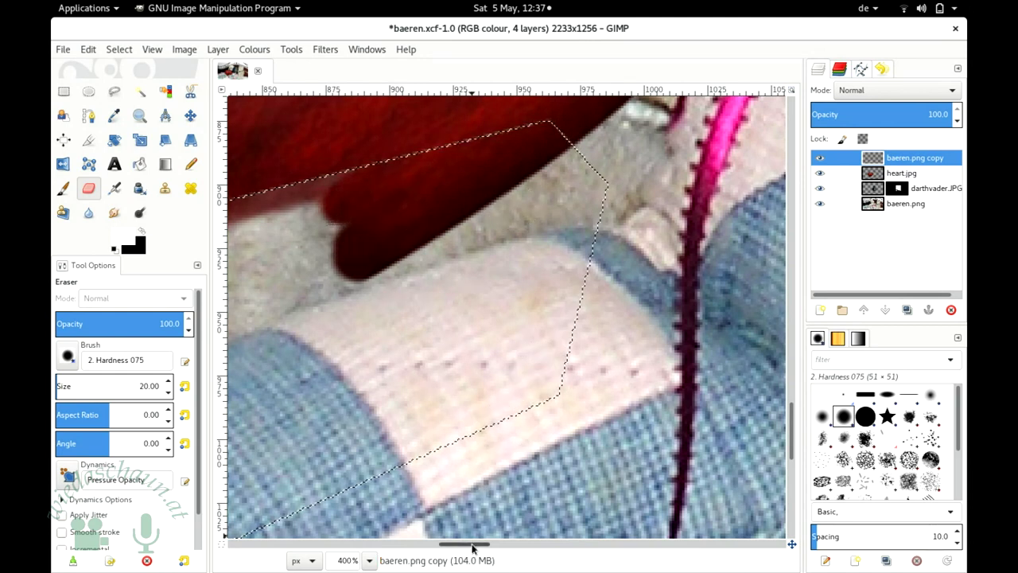
left_click_drag(466, 544, 433, 549)
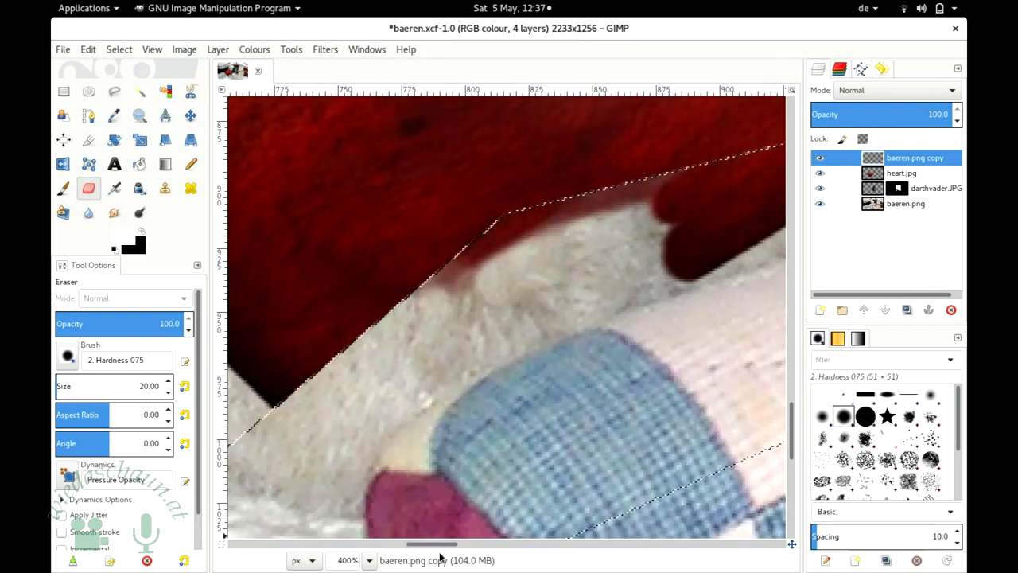
mouse_move(649, 287)
left_mouse_down()
mouse_move(687, 264)
mouse_move(607, 234)
mouse_move(602, 217)
left_mouse_up()
Step: Erase the remaining light fur strip along the overlap edge below the heart
key("space")
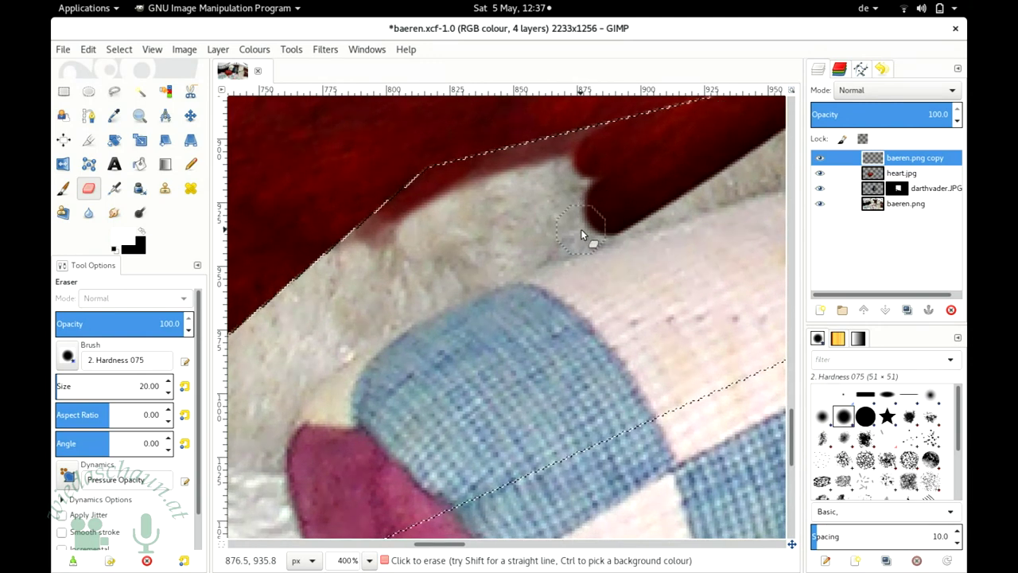
mouse_move(581, 229)
left_mouse_down()
mouse_move(606, 224)
mouse_move(447, 285)
left_mouse_up()
mouse_move(373, 319)
left_mouse_down()
mouse_move(292, 388)
mouse_move(256, 450)
left_mouse_up()
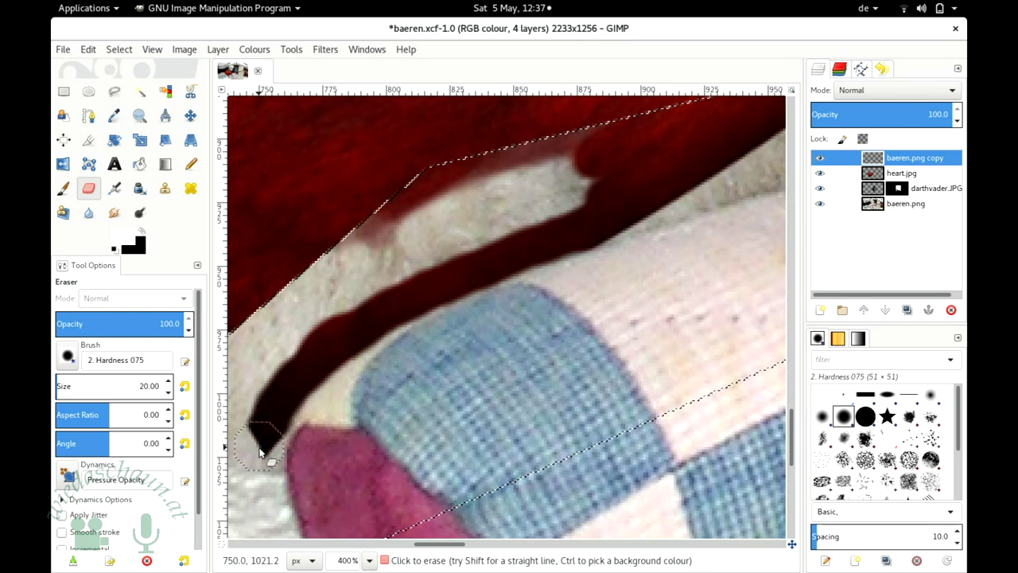
mouse_move(254, 491)
left_mouse_down()
mouse_move(251, 453)
mouse_move(253, 466)
mouse_move(298, 338)
mouse_move(362, 298)
left_mouse_up()
mouse_move(493, 280)
left_mouse_down()
mouse_move(486, 270)
mouse_move(537, 254)
left_mouse_up()
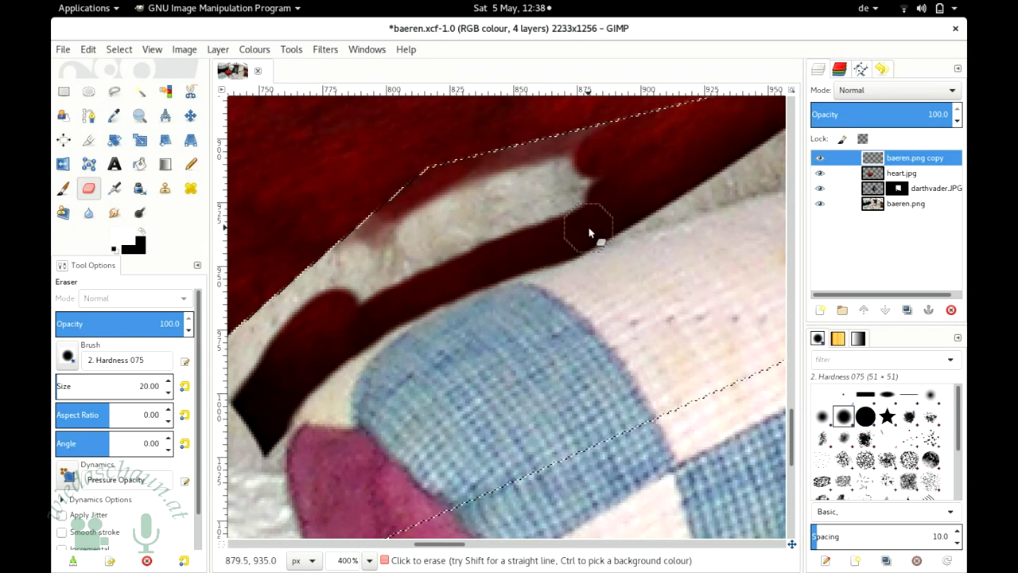
left_click_drag(340, 341, 352, 325)
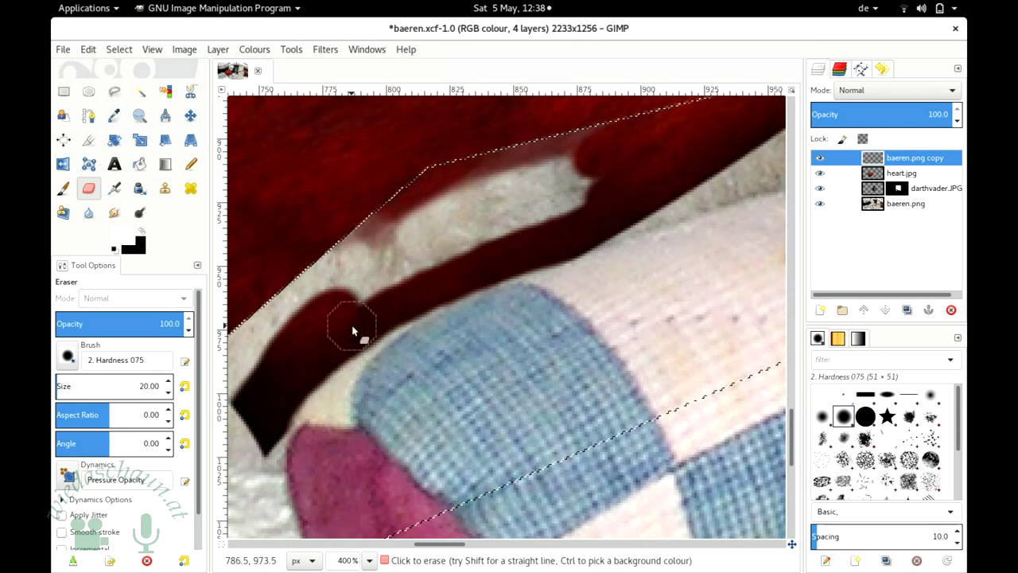
mouse_move(345, 329)
left_mouse_down()
mouse_move(332, 342)
mouse_move(409, 284)
left_mouse_up()
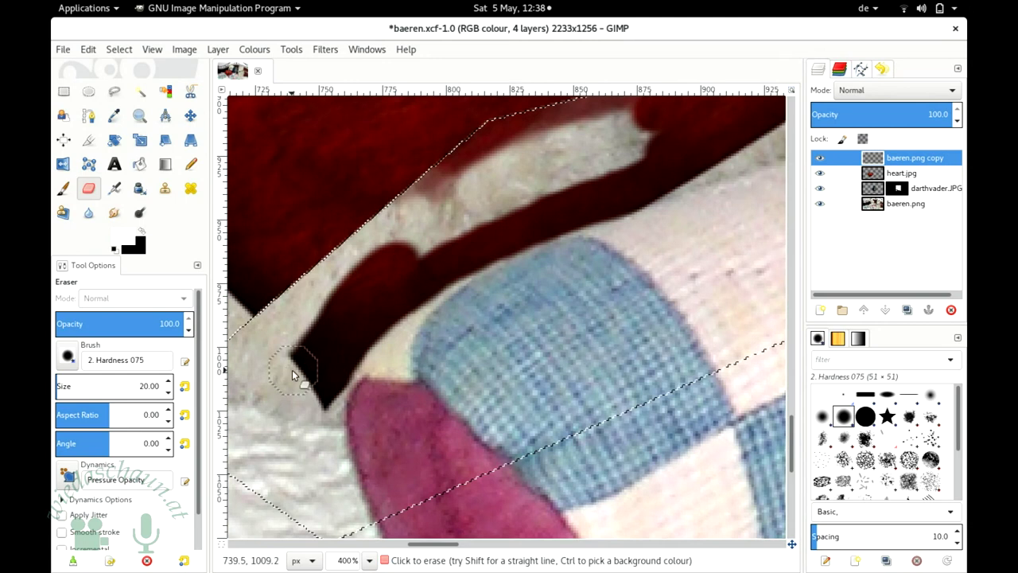
mouse_move(269, 320)
left_mouse_down()
mouse_move(412, 197)
mouse_move(391, 266)
mouse_move(552, 187)
left_mouse_up()
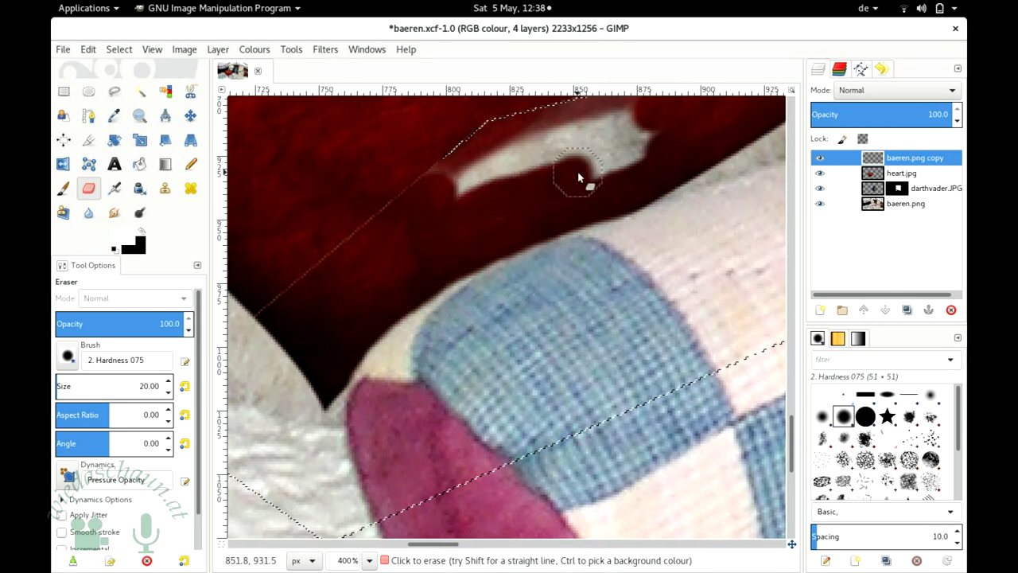
mouse_move(649, 141)
left_mouse_down()
mouse_move(436, 206)
mouse_move(573, 125)
mouse_move(628, 107)
left_mouse_up()
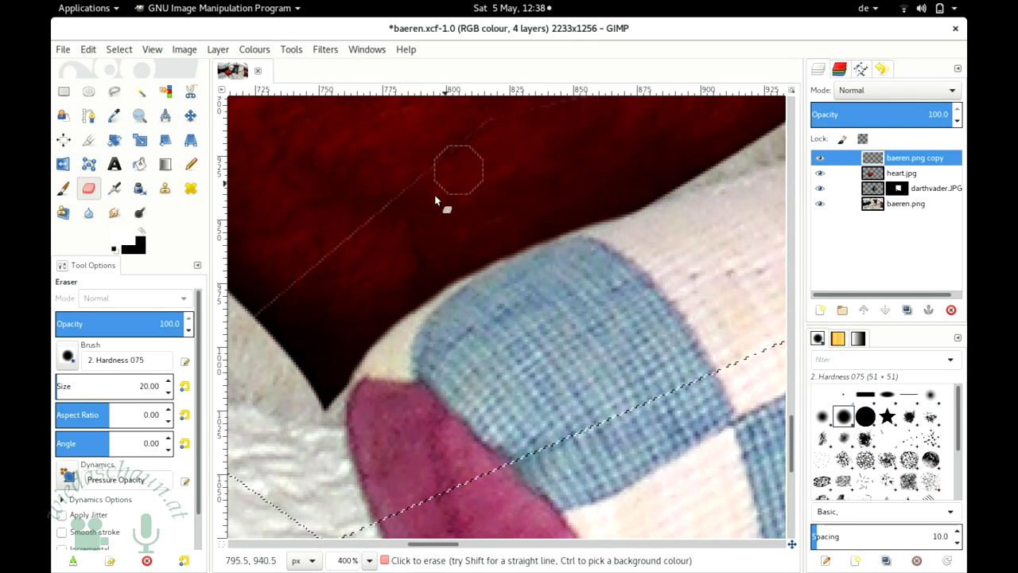
mouse_move(288, 281)
left_mouse_down()
mouse_move(338, 239)
mouse_move(319, 267)
mouse_move(330, 253)
left_mouse_up()
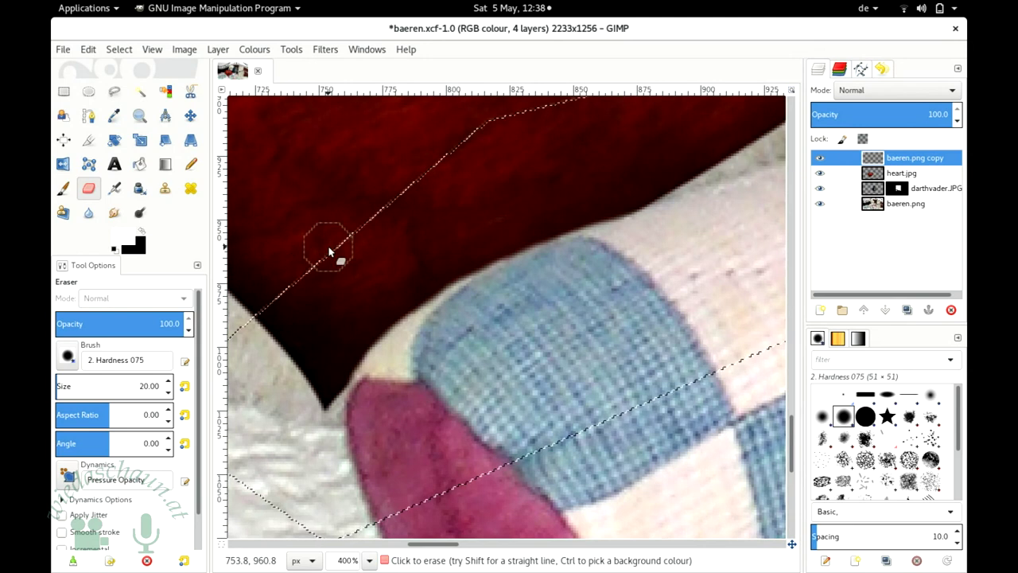
Step: Clear the selection around the heart's overlap and go back to the Eraser tool
left_click(63, 92)
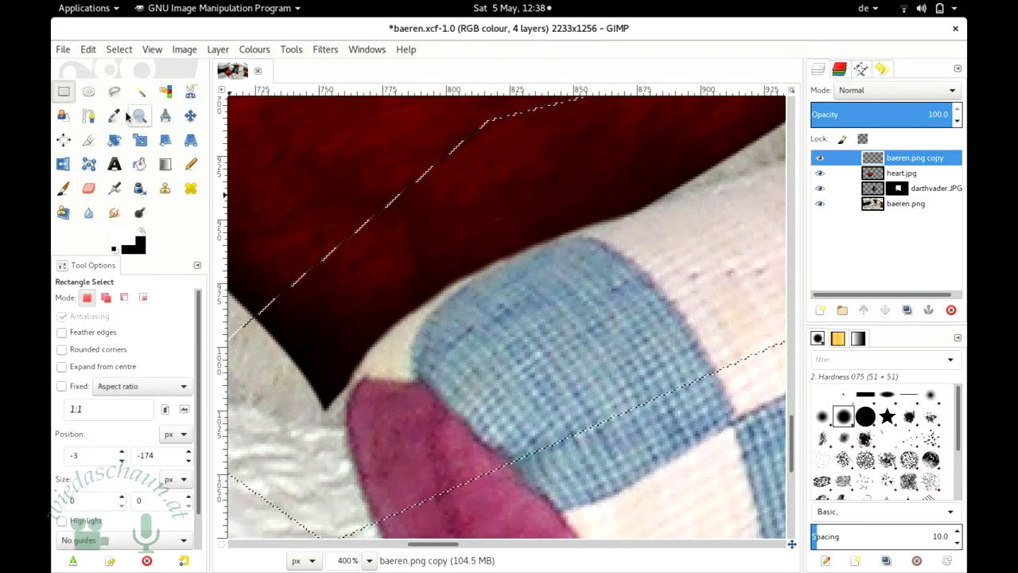
left_click(279, 153)
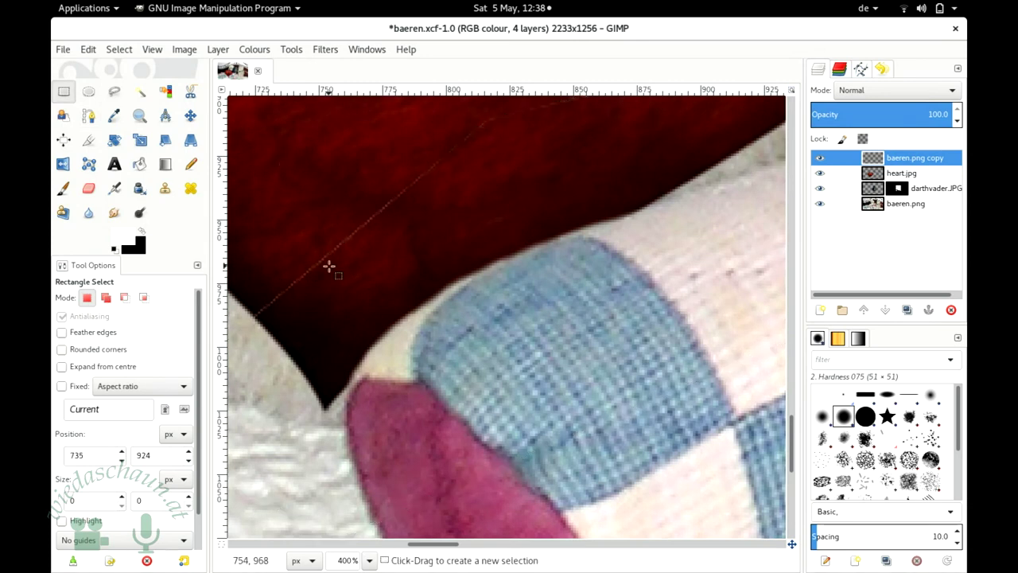
left_click(89, 191)
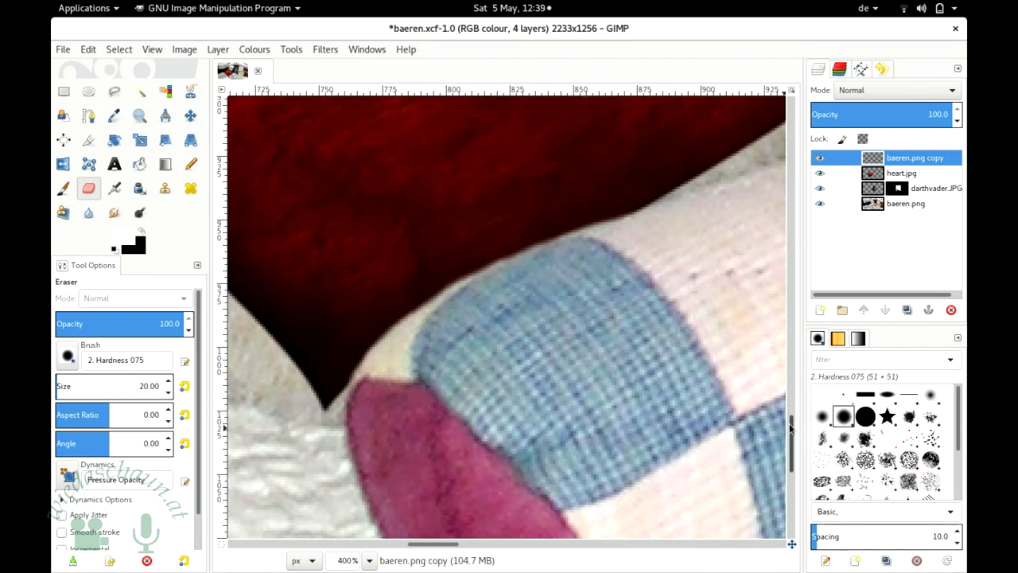
scroll(792, 427, "up", 3)
scroll(791, 427, "up", 3)
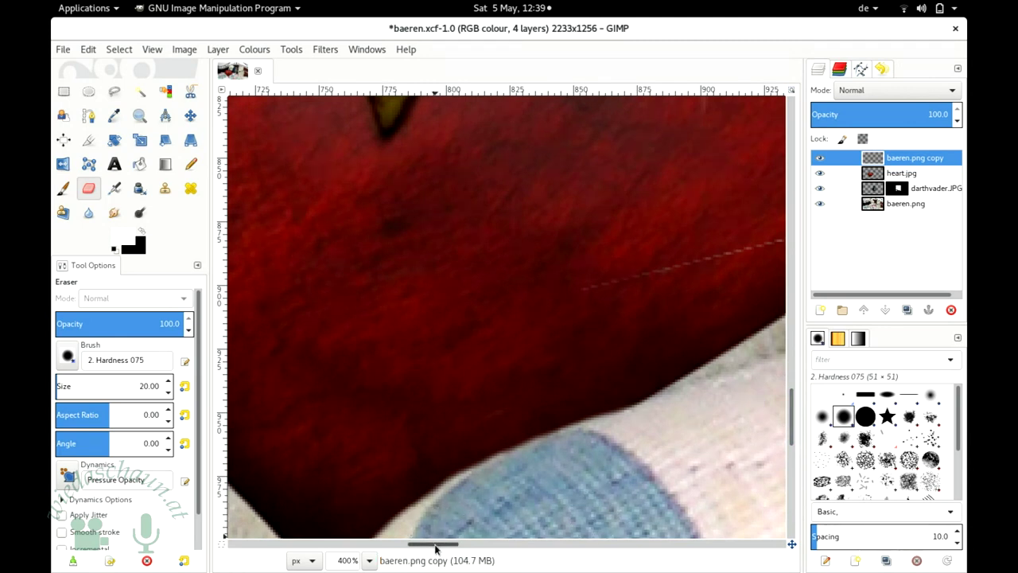
scroll(435, 546, "right", 5)
scroll(435, 546, "right", 5)
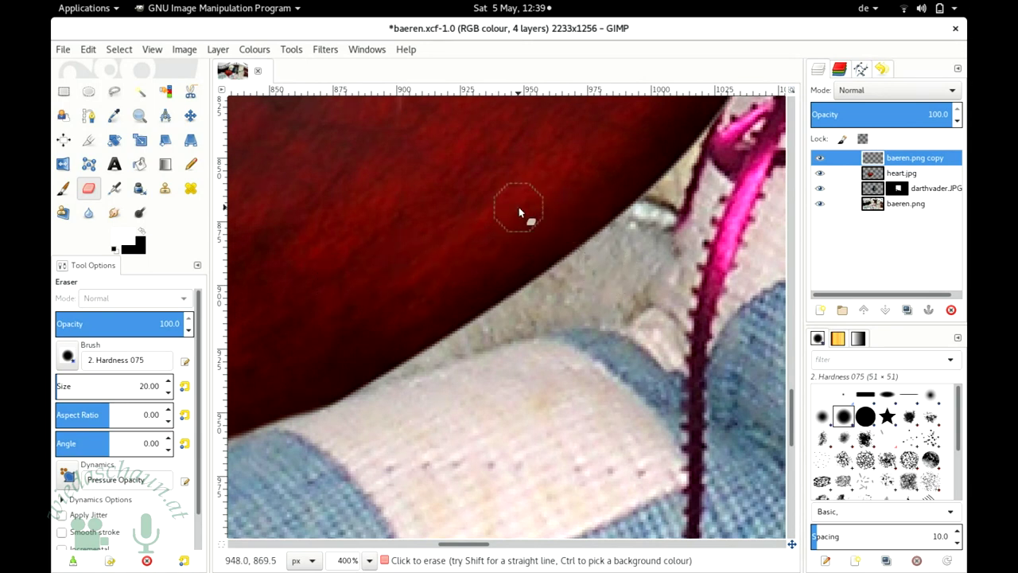
left_click(370, 561)
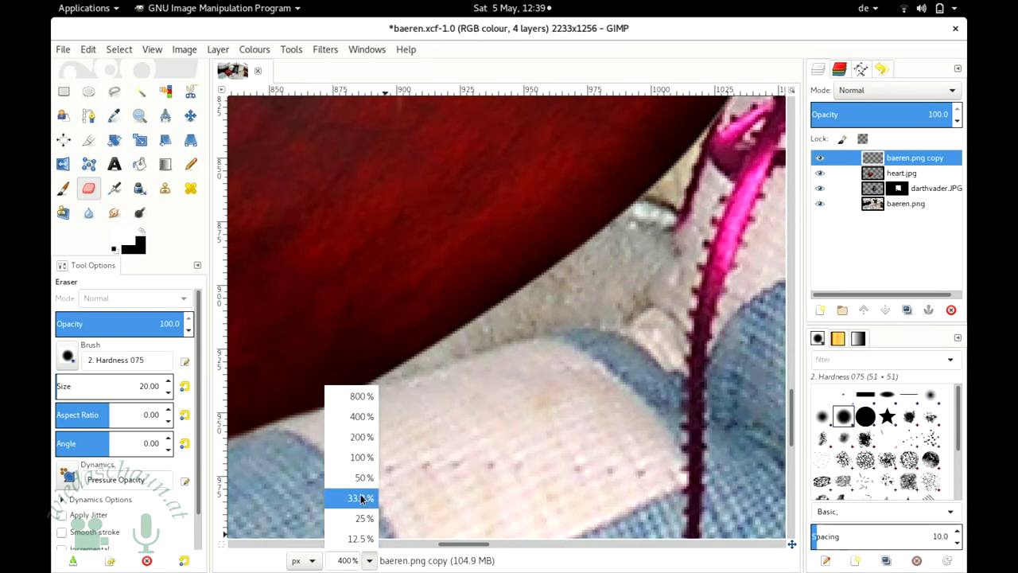
Step: Zoom to 33.3% to view the whole composite and make darthvader.JPG the active layer
left_click(360, 498)
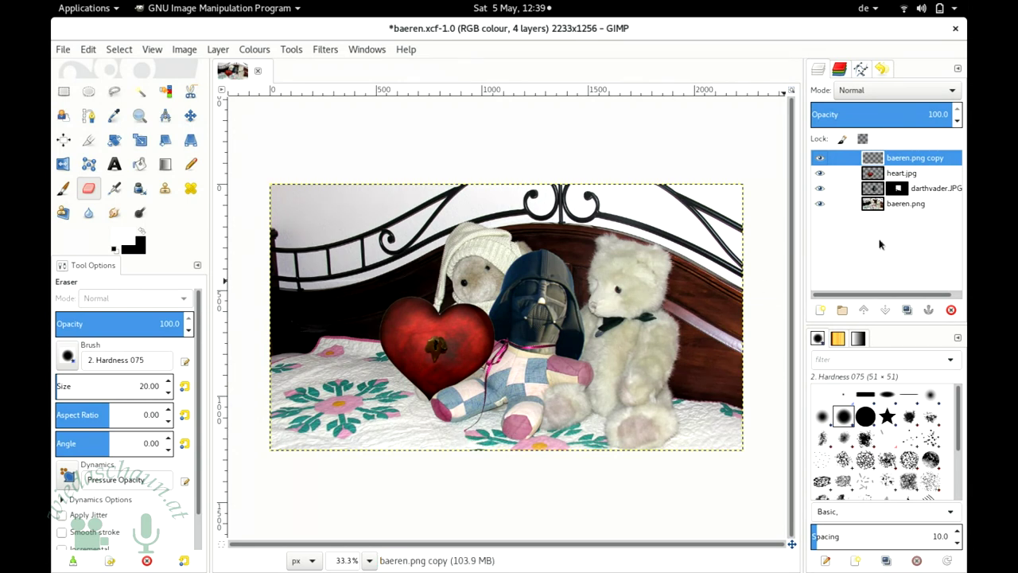
left_click(901, 174)
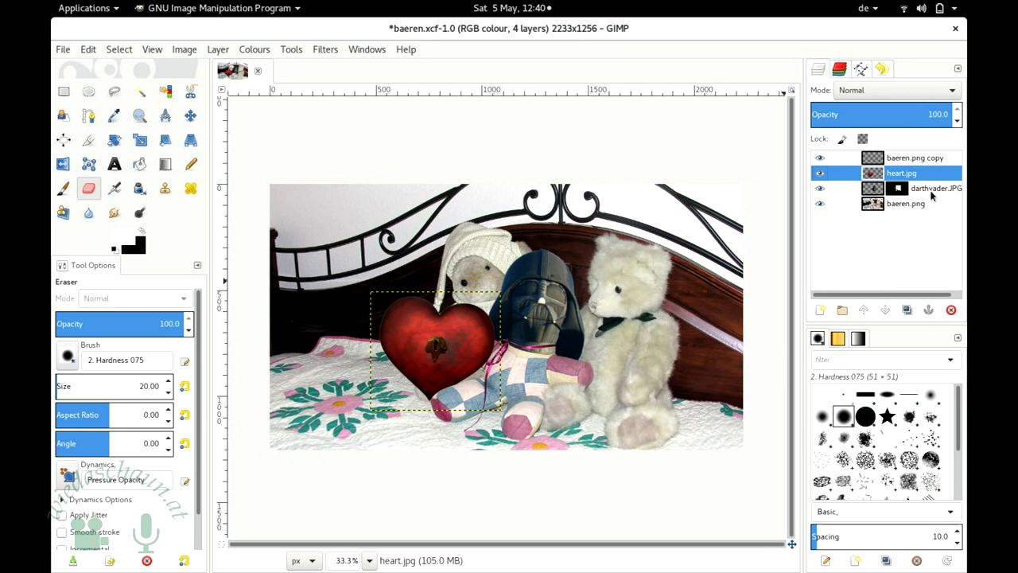
left_click(931, 193)
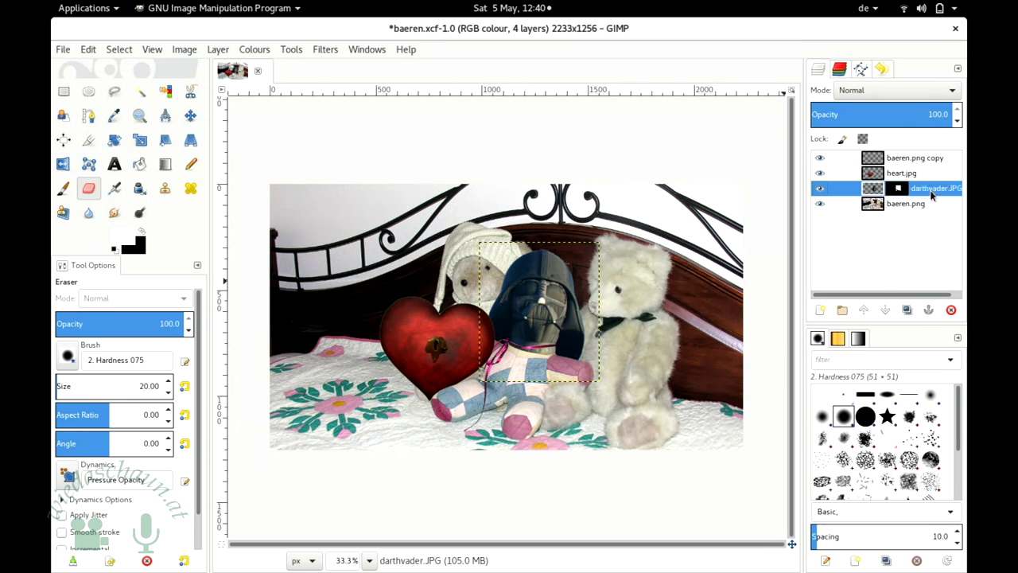
Step: Create a transparent 2233 × 1256 layer named 'schatten' above darthvader.JPG
left_click(821, 310)
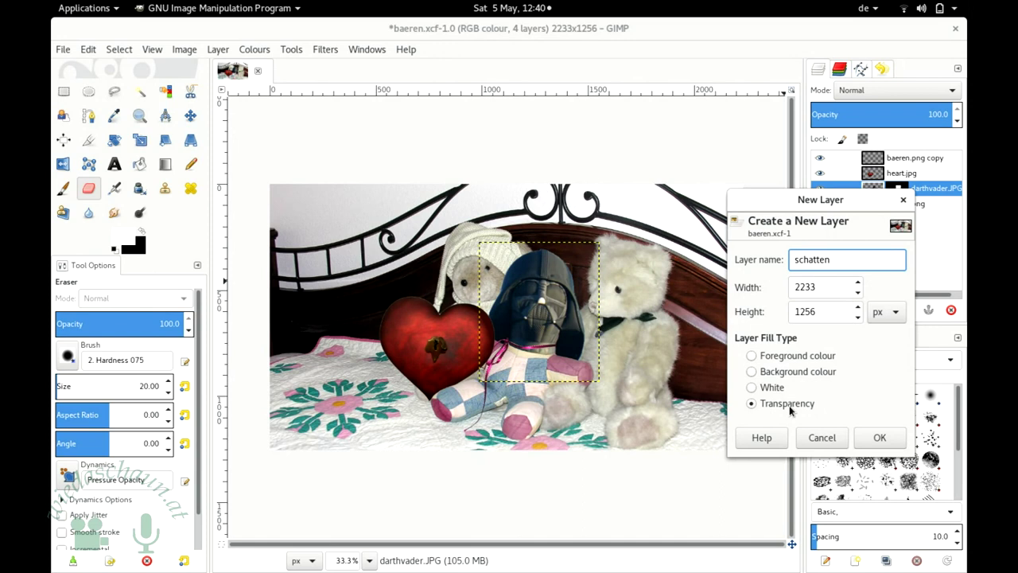
left_click(879, 439)
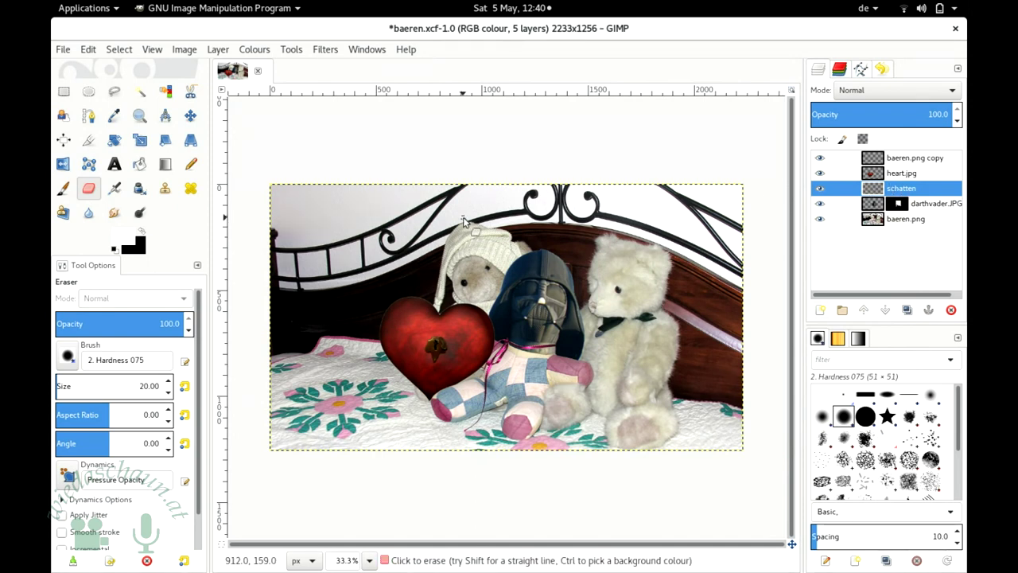
Step: Paint a black shadow under the heart's lower-left edge with a 241.94 Paintbrush, then select baeren.png copy
left_click(62, 191)
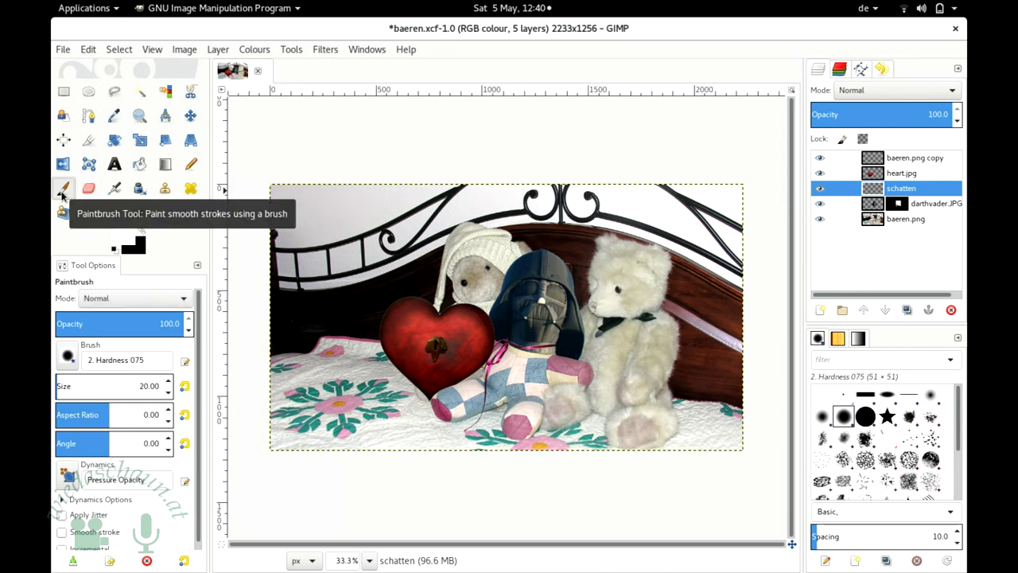
left_click(142, 230)
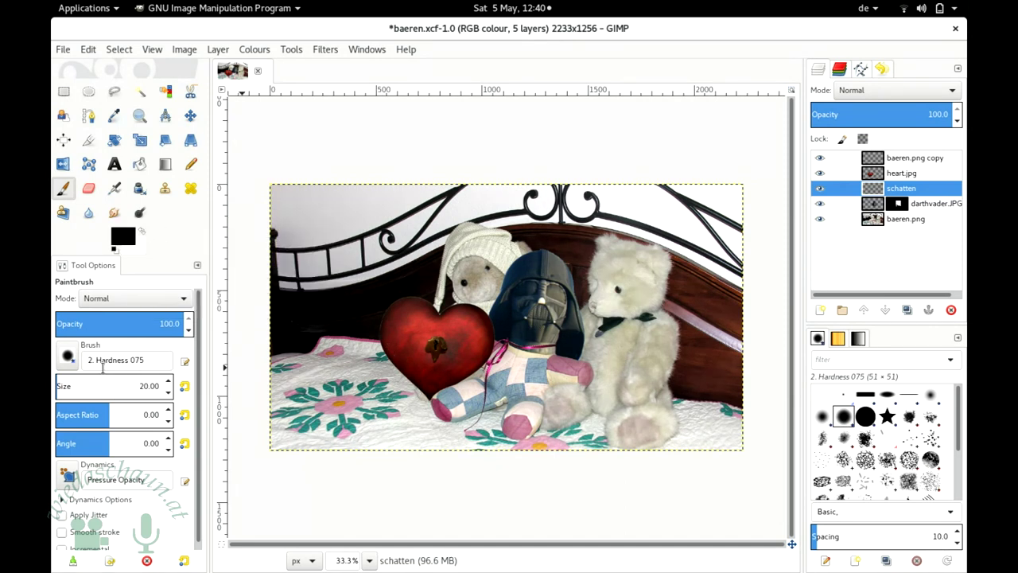
left_click(80, 387)
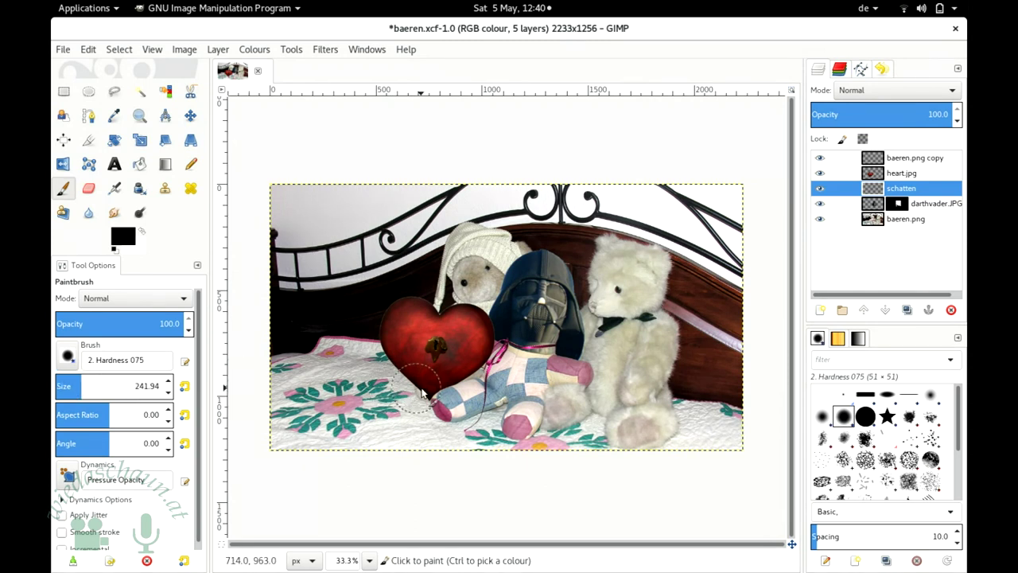
mouse_move(413, 385)
left_mouse_down()
mouse_move(428, 390)
mouse_move(424, 400)
mouse_move(405, 386)
mouse_move(413, 393)
left_mouse_up()
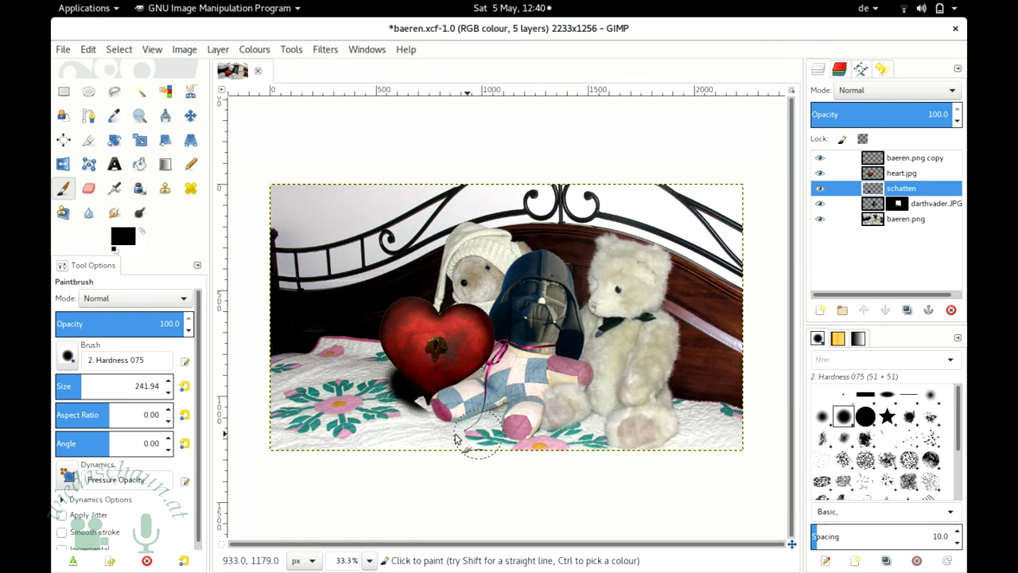
left_click_drag(443, 406, 415, 406)
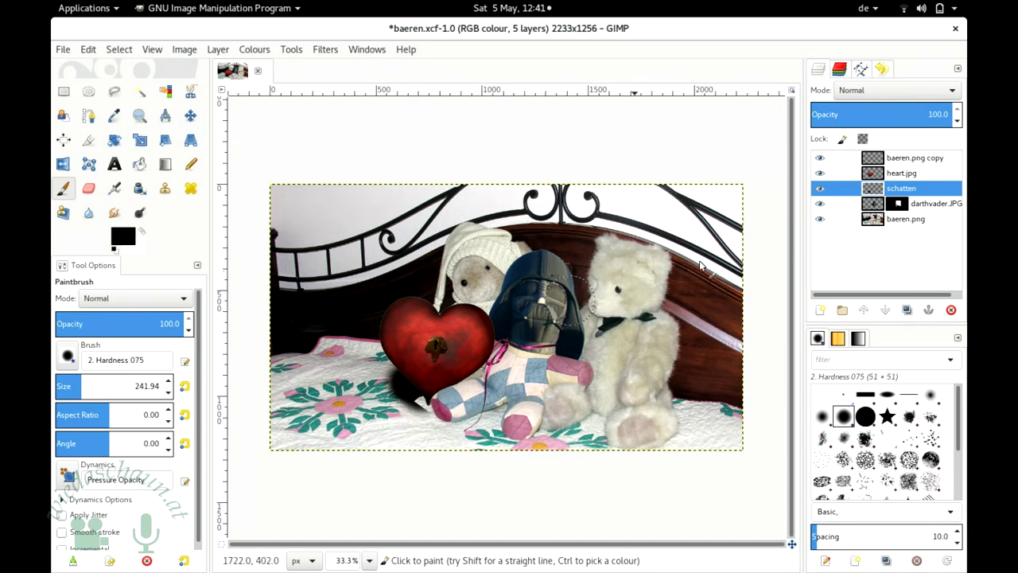
left_click(897, 162)
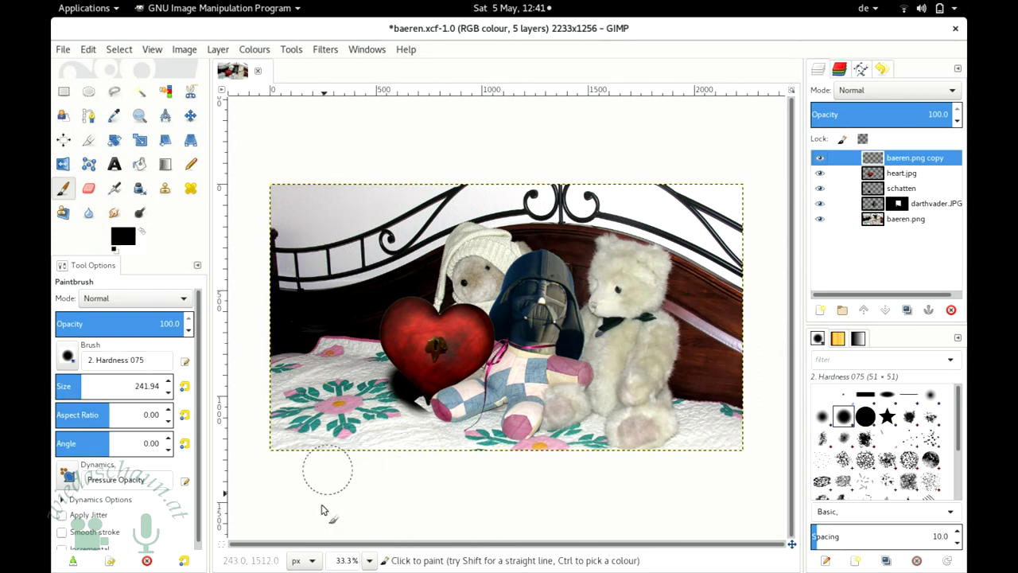
left_click(368, 561)
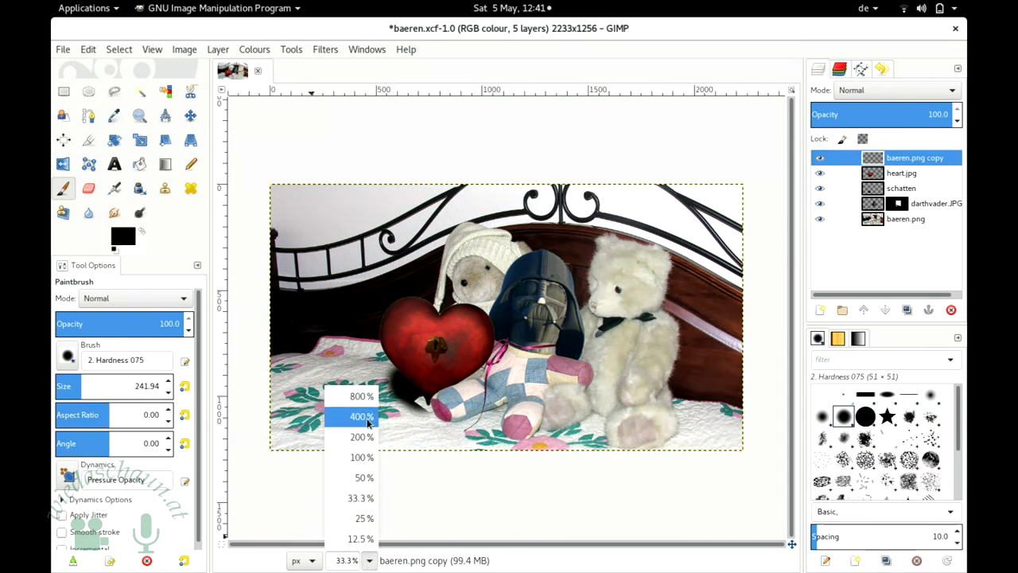
Step: At 400% zoom, erase the white bed patch from the bear copy with a ~72 eraser
left_click(361, 416)
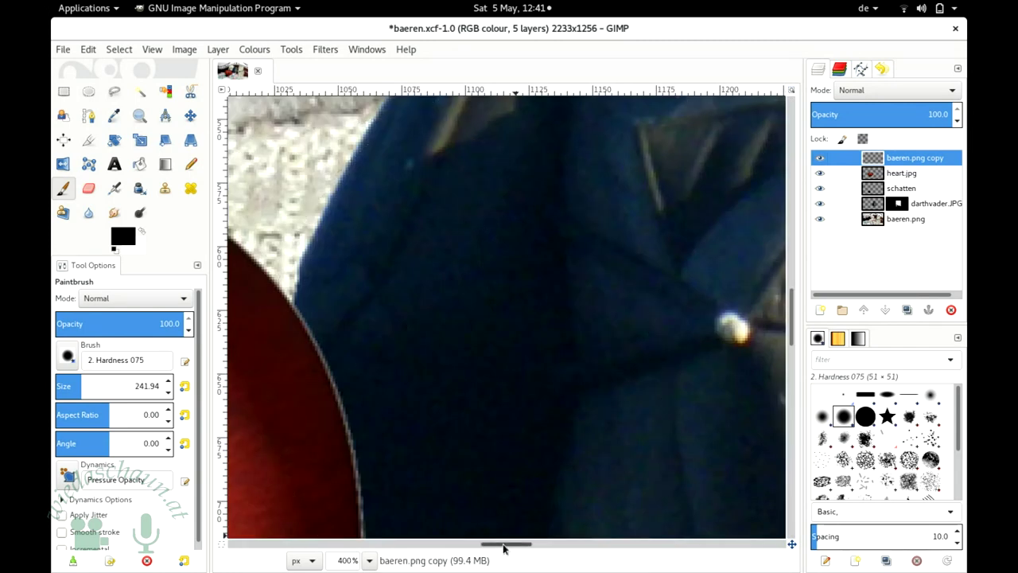
left_click_drag(503, 546, 414, 570)
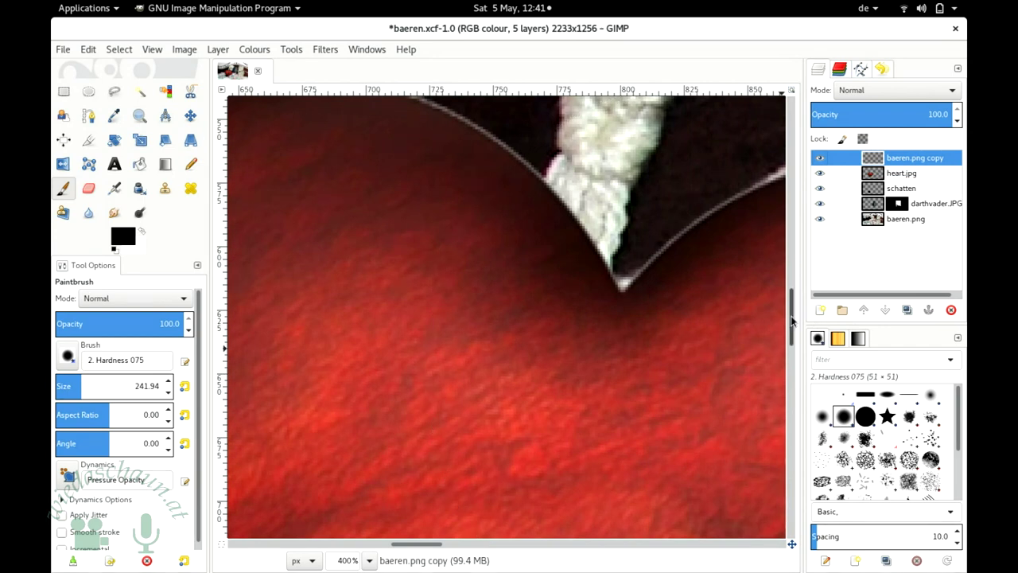
left_click_drag(792, 321, 789, 463)
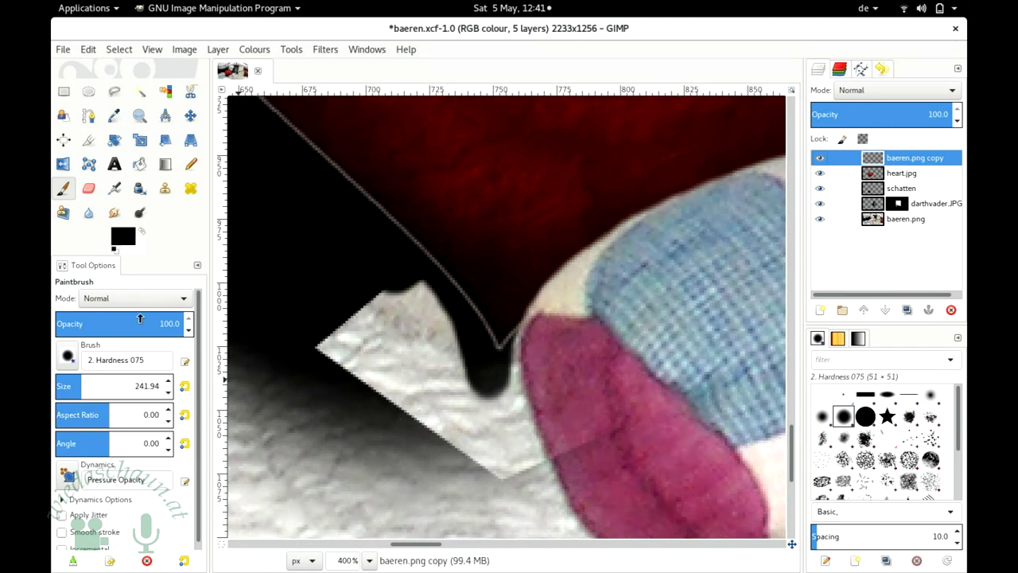
left_click(88, 188)
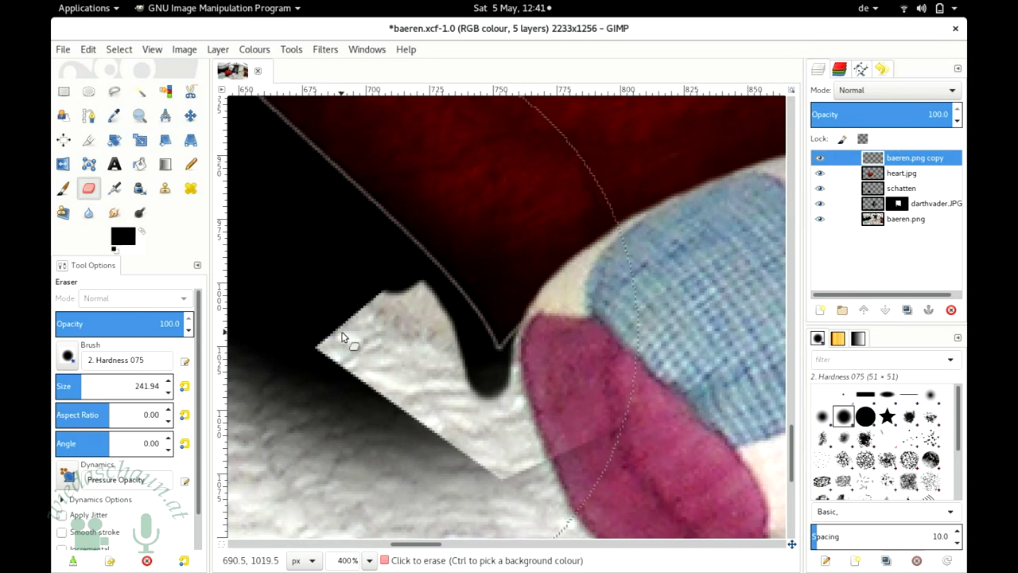
left_click(62, 387)
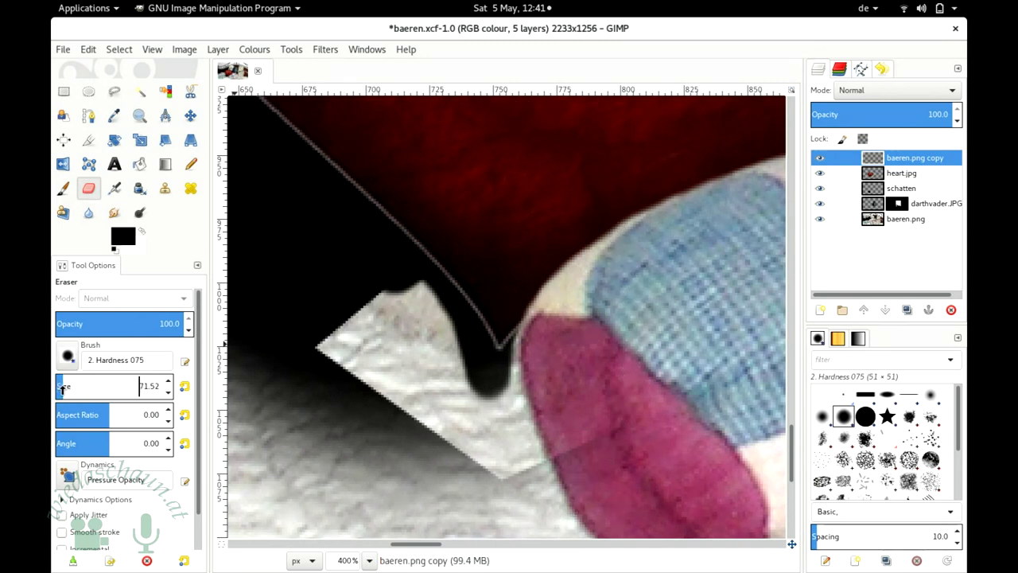
mouse_move(364, 340)
left_mouse_down()
mouse_move(400, 343)
mouse_move(393, 348)
mouse_move(443, 451)
mouse_move(455, 432)
mouse_move(465, 490)
left_mouse_up()
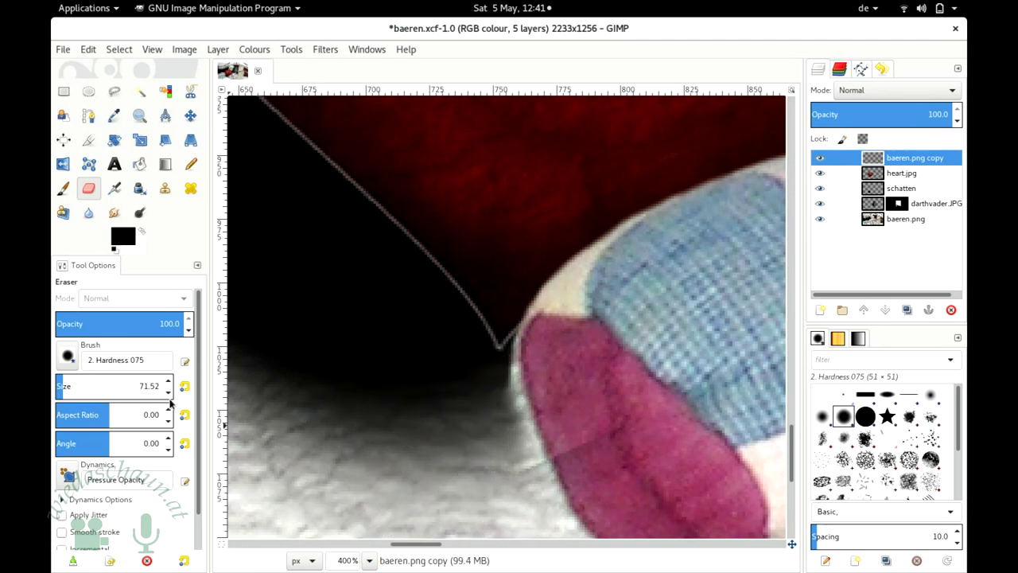
Step: Erase along the shadow edge by the pink fabric with a ~19 eraser, then zoom to 33.3%
left_click_drag(58, 386, 56, 386)
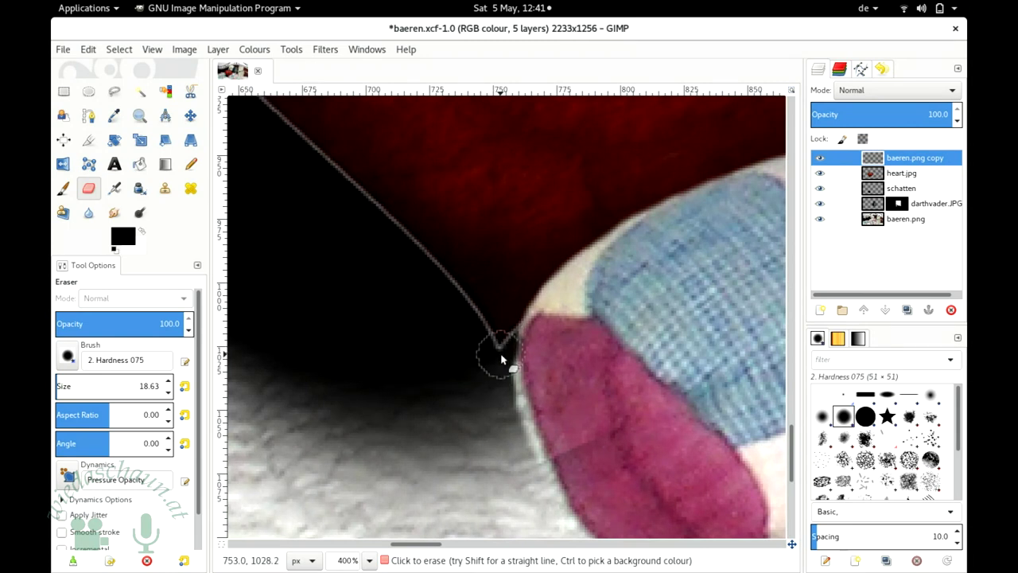
mouse_move(505, 390)
left_mouse_down()
mouse_move(536, 486)
mouse_move(516, 432)
mouse_move(518, 466)
mouse_move(523, 446)
mouse_move(521, 460)
mouse_move(495, 350)
mouse_move(509, 412)
mouse_move(506, 321)
mouse_move(524, 298)
mouse_move(502, 338)
mouse_move(518, 295)
mouse_move(536, 270)
mouse_move(520, 318)
mouse_move(579, 228)
left_mouse_up()
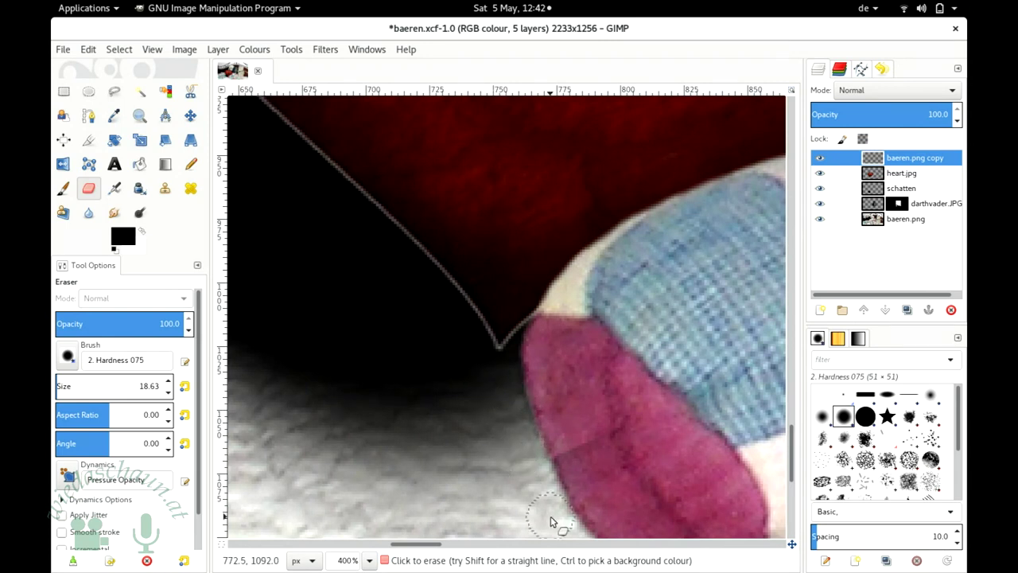
left_click(368, 560)
left_click(356, 499)
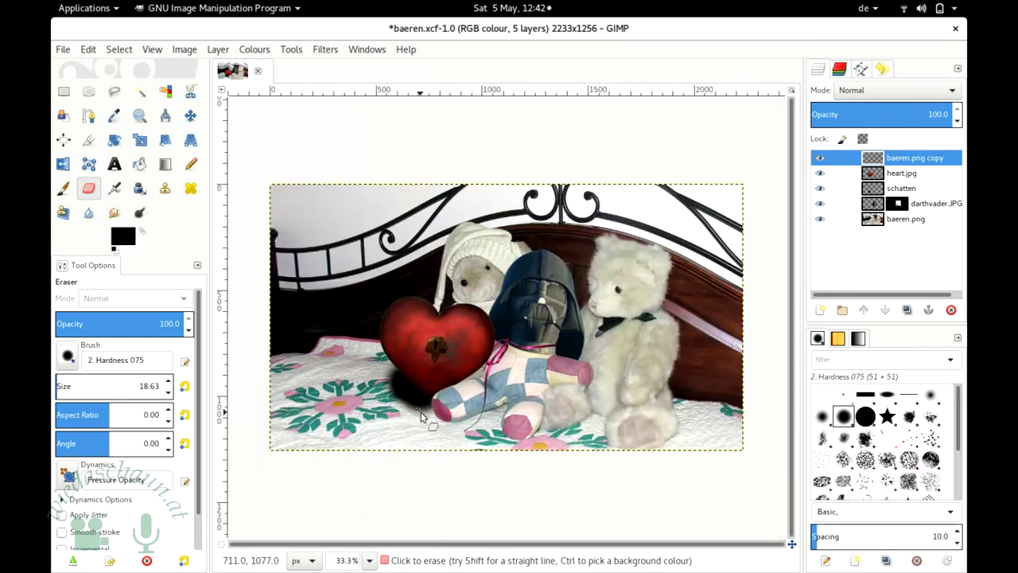
Step: Apply a Gaussian Blur with horizontal and vertical radius 100 to the schatten layer
left_click(874, 189)
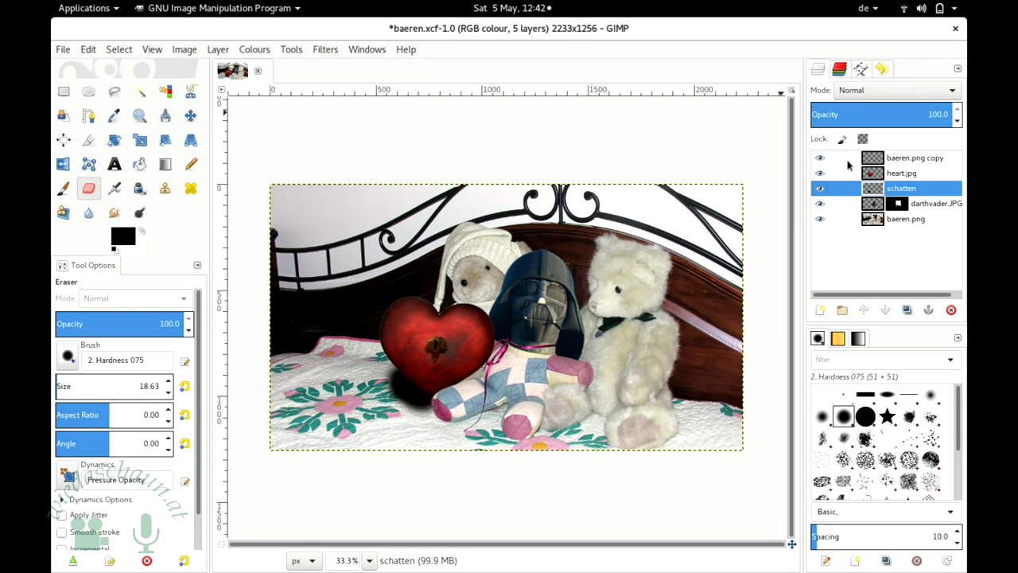
left_click(334, 51)
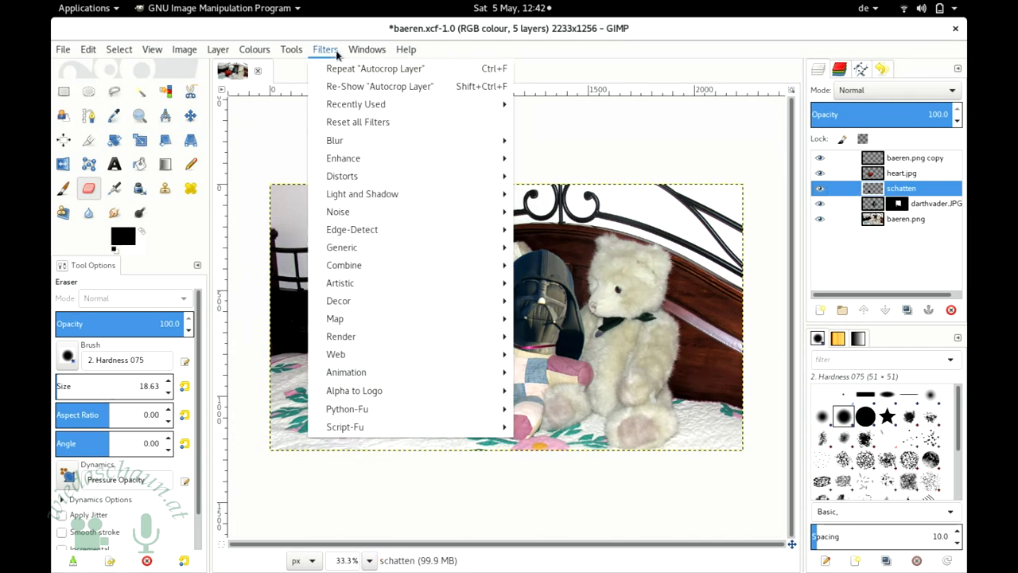
mouse_move(334, 140)
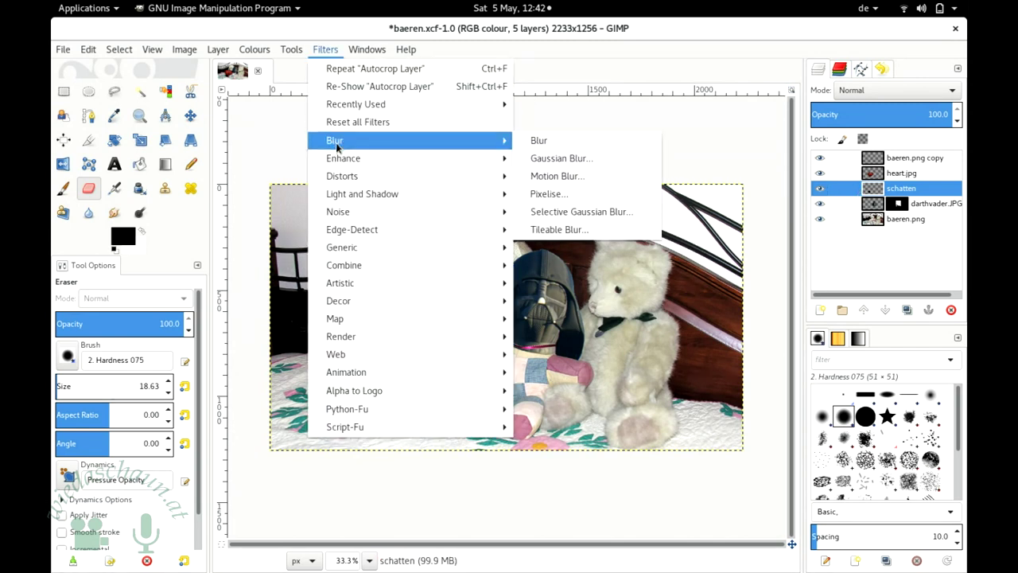
left_click(544, 160)
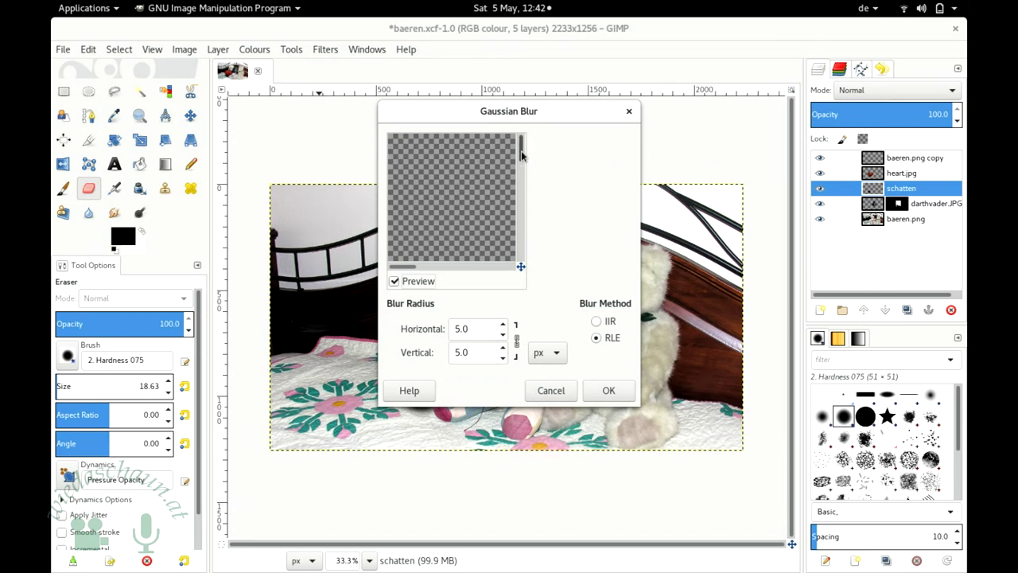
left_click_drag(521, 156, 522, 231)
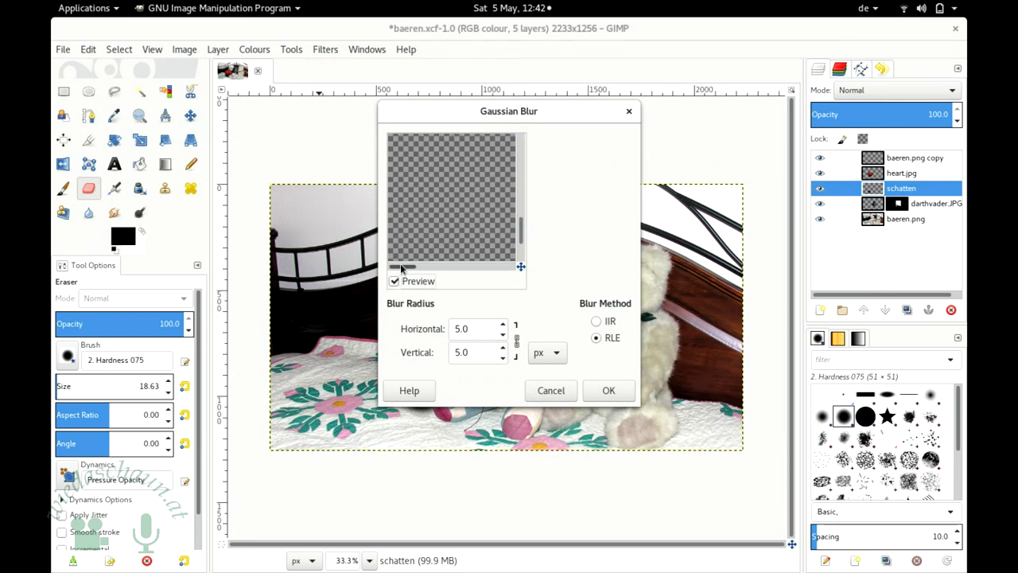
left_click_drag(401, 269, 430, 273)
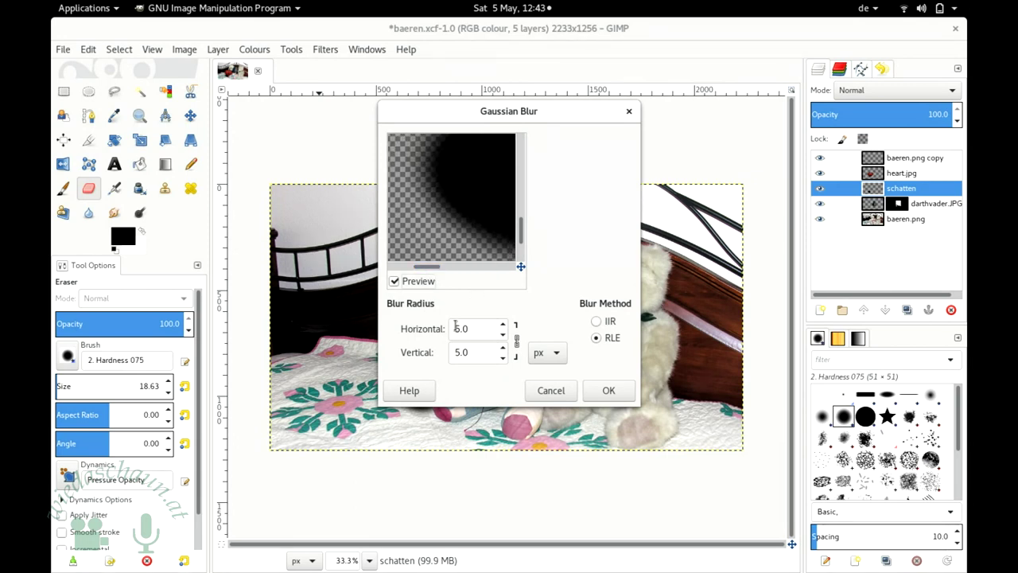
left_click_drag(459, 329, 448, 328)
type("100")
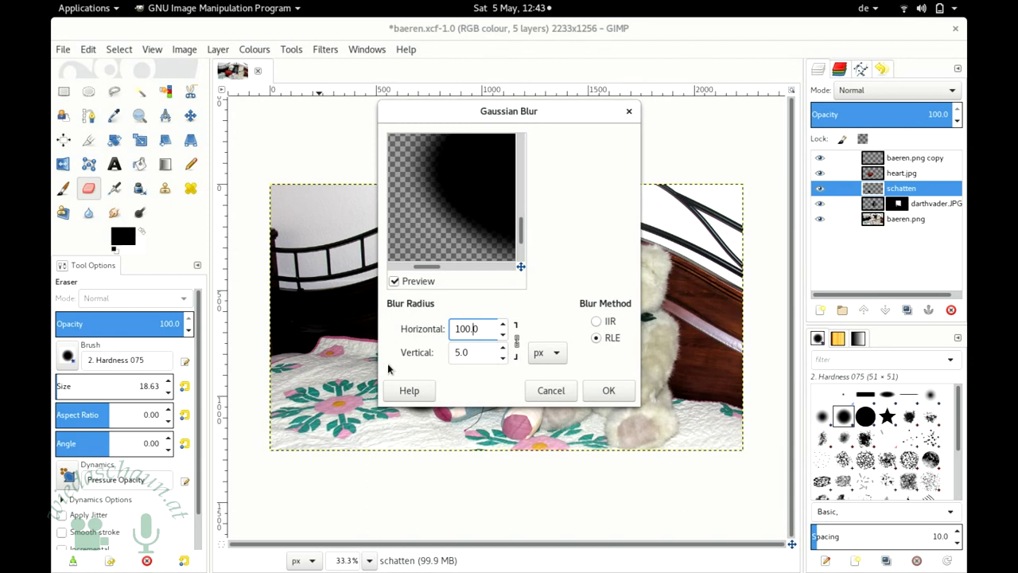
left_click(476, 352)
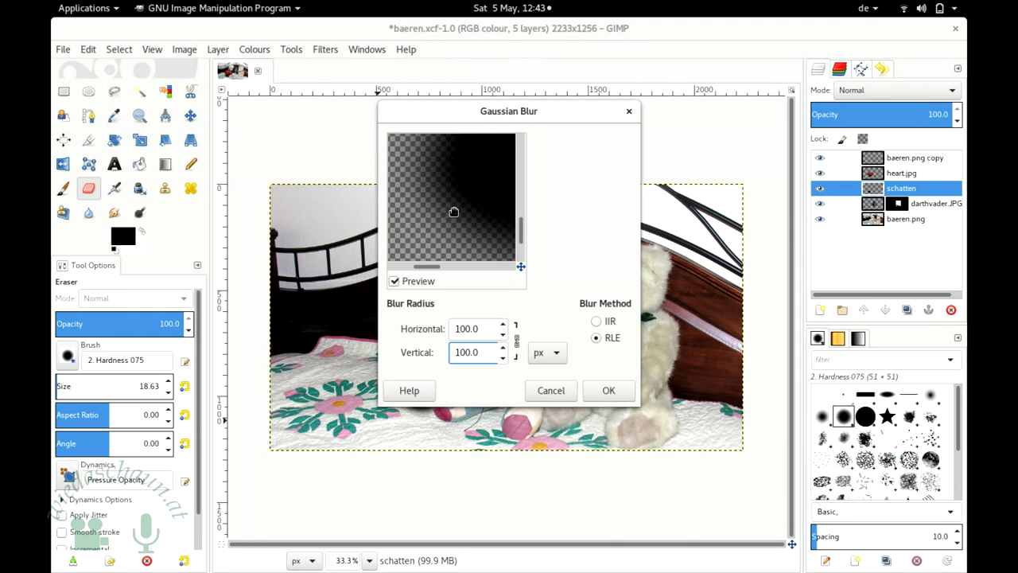
left_click(604, 390)
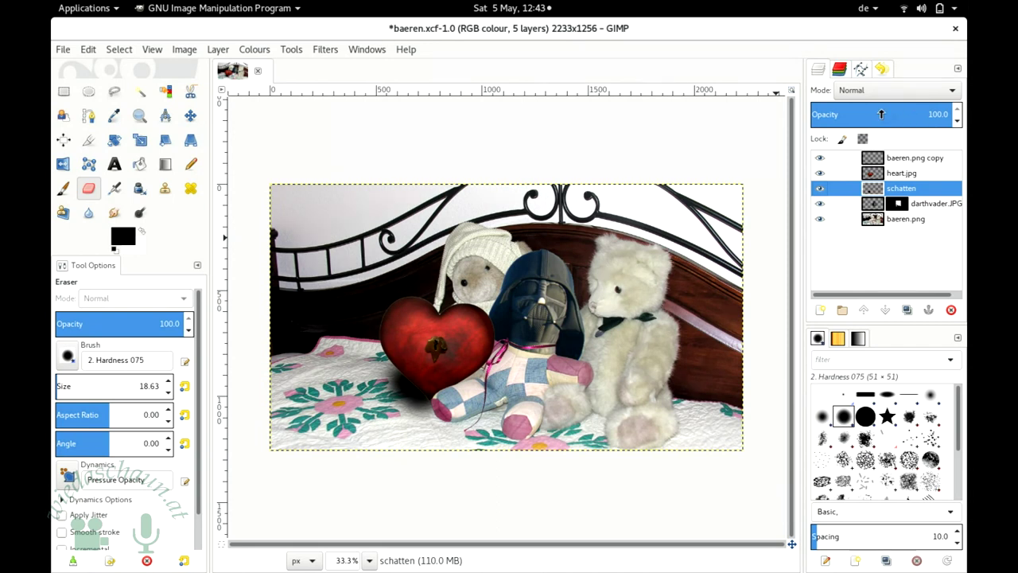
Step: Set the schatten layer's opacity to 55.6
left_click(880, 114)
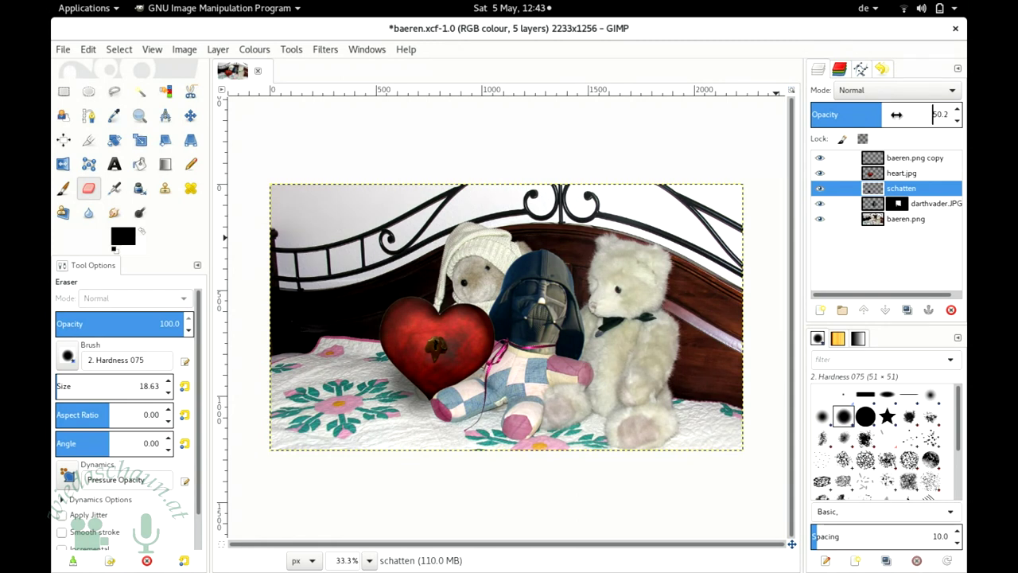
key("ctrl+a")
left_click(889, 114)
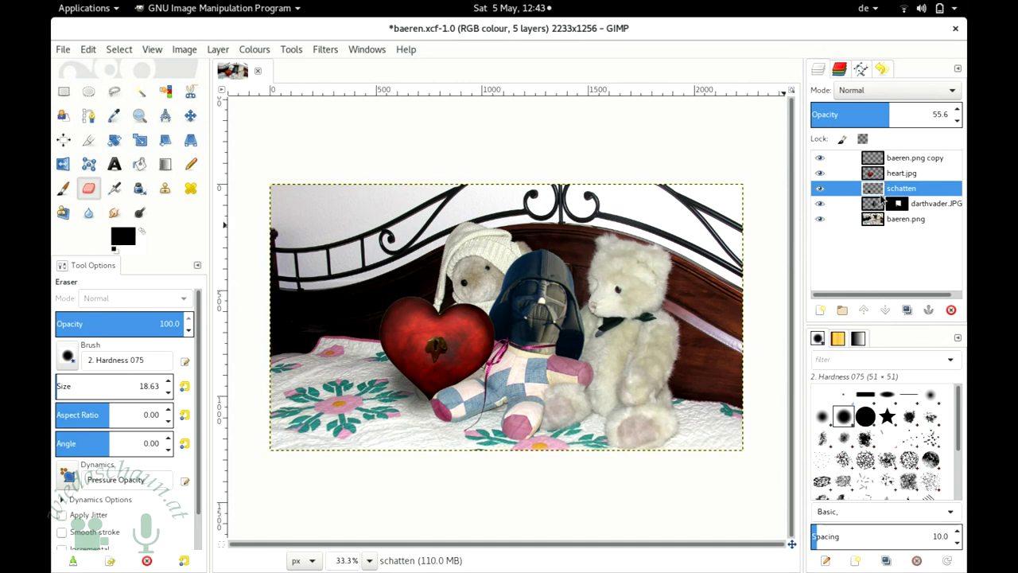
Step: Fade the shadow at the heart's lower-left with a 37.1-opacity, 130.28 eraser, then set 11.4 opacity and Hardness 025
left_click(102, 325)
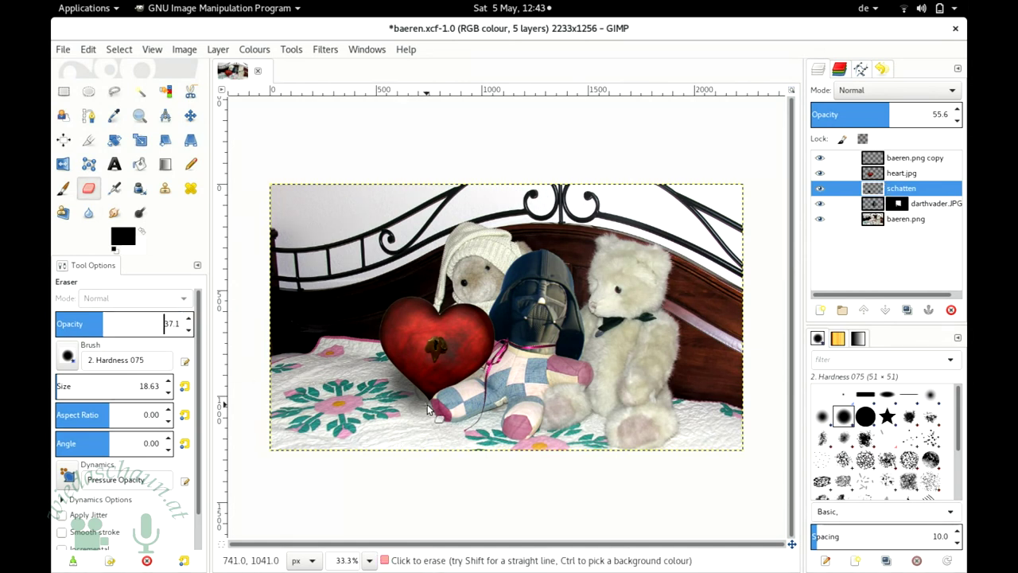
left_click(69, 386)
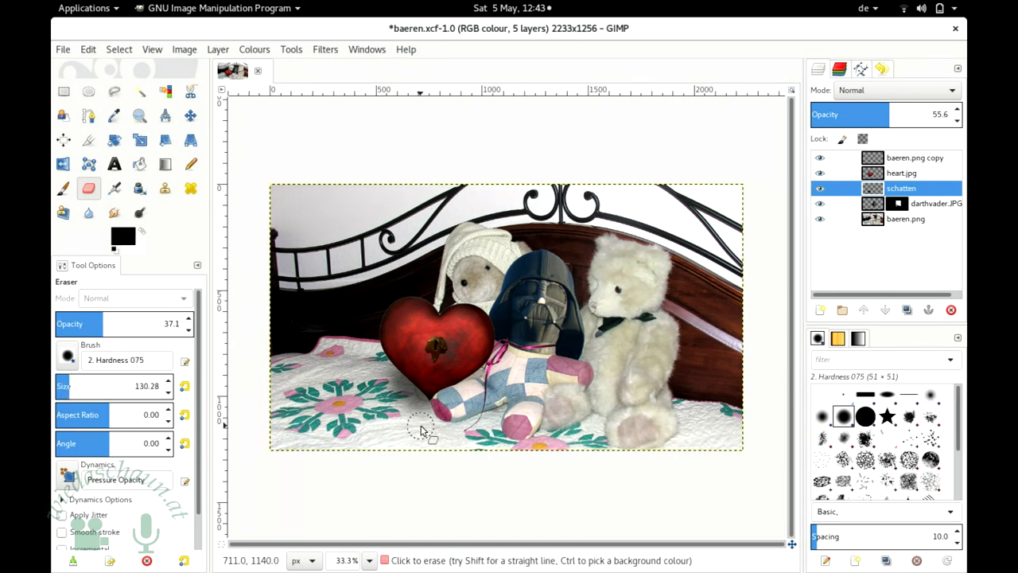
left_click_drag(420, 434, 432, 427)
left_click(69, 323)
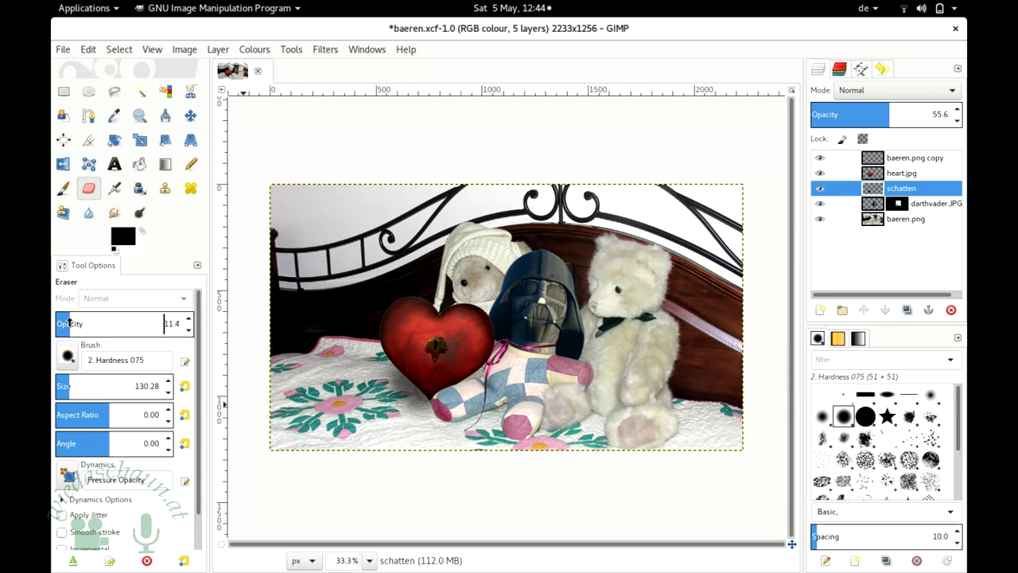
left_click(67, 357)
left_click(149, 382)
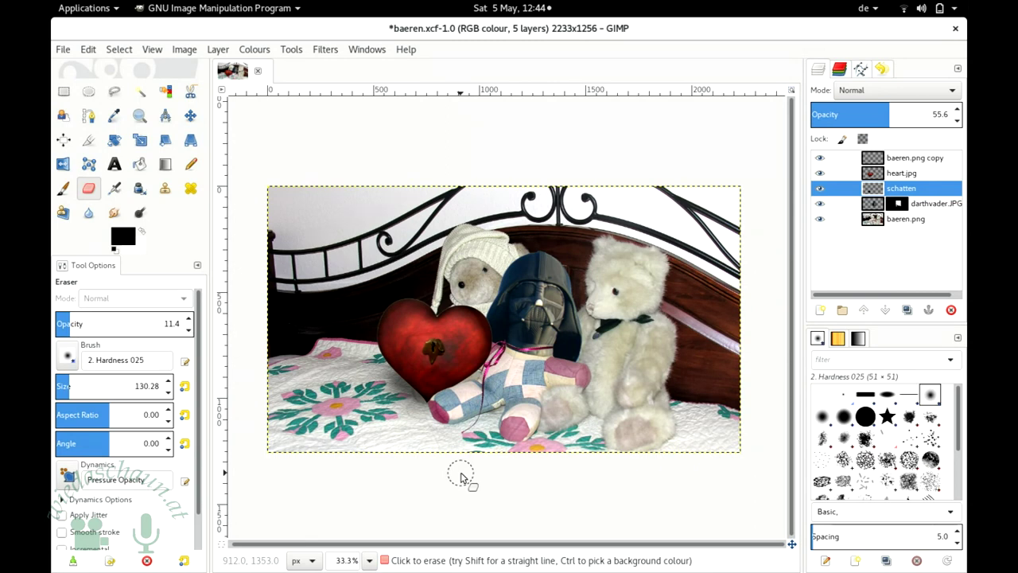
Step: Smudge the baeren.png photo at the heart's tip toward the toy's paw
left_click(871, 221)
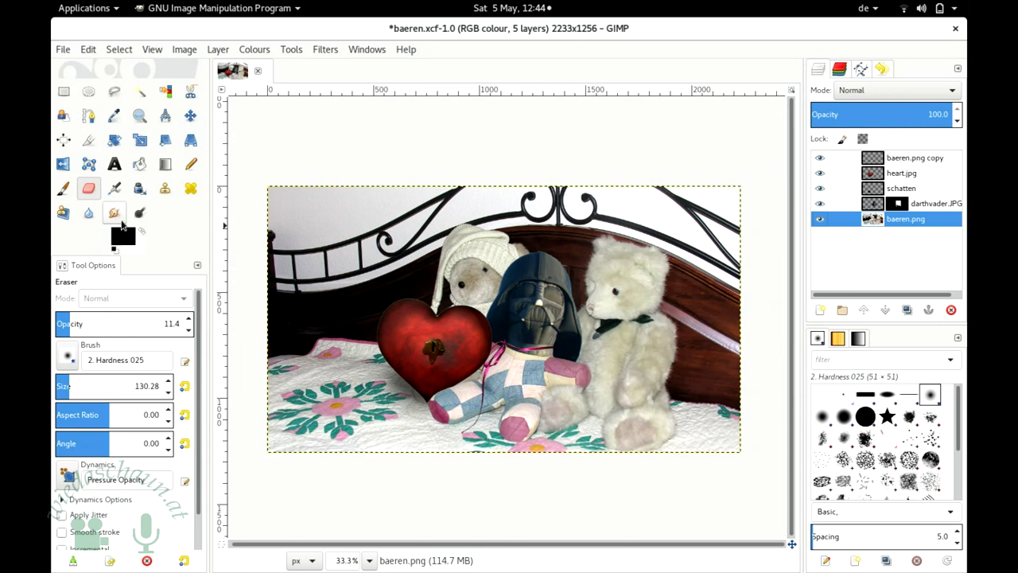
left_click(114, 215)
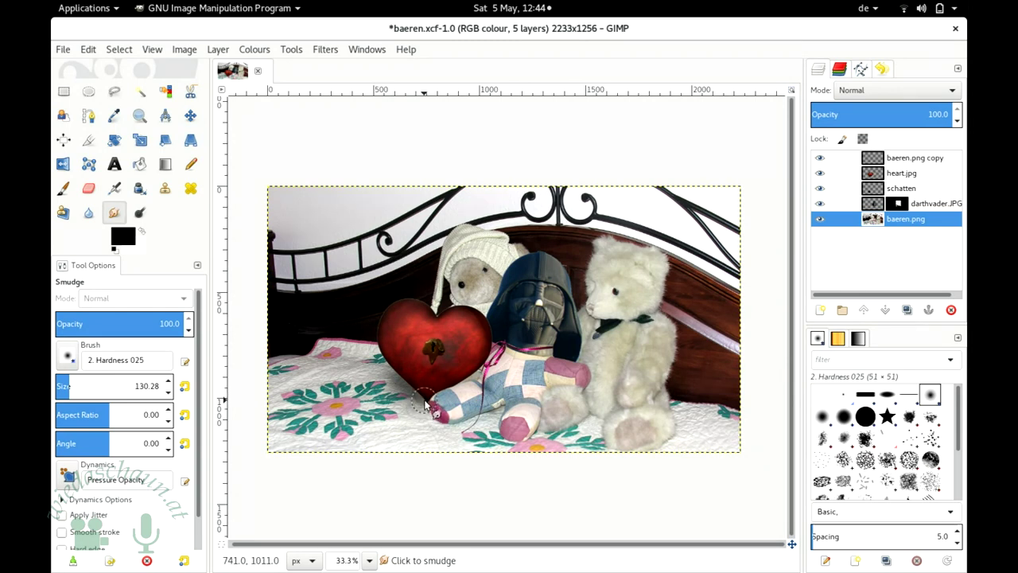
left_click(431, 410)
left_click_drag(437, 427, 433, 408)
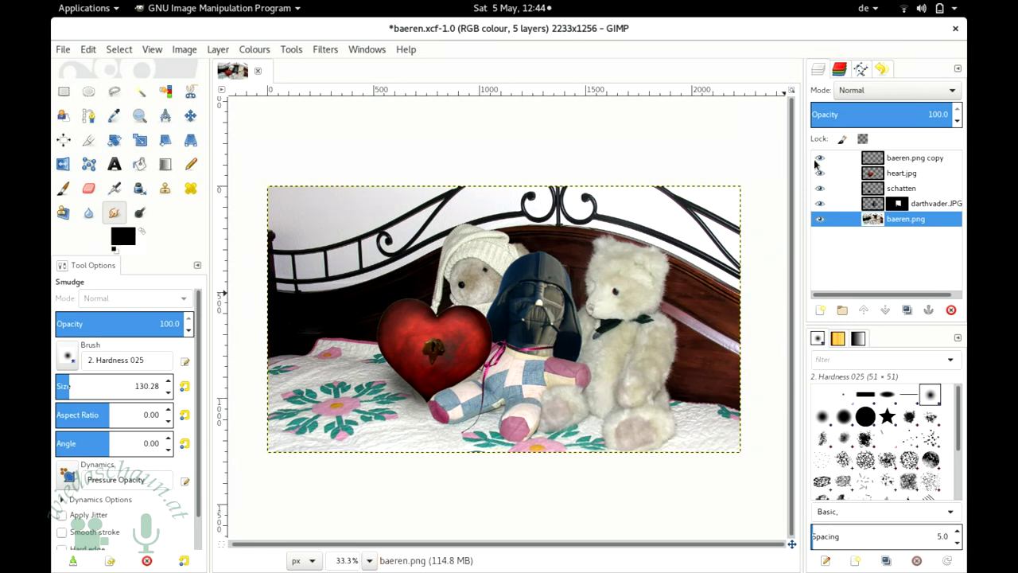
Step: Hide the heart, schatten and bear copy layers and set the Smudge to size 330.08 with Smooth stroke
left_click(819, 173)
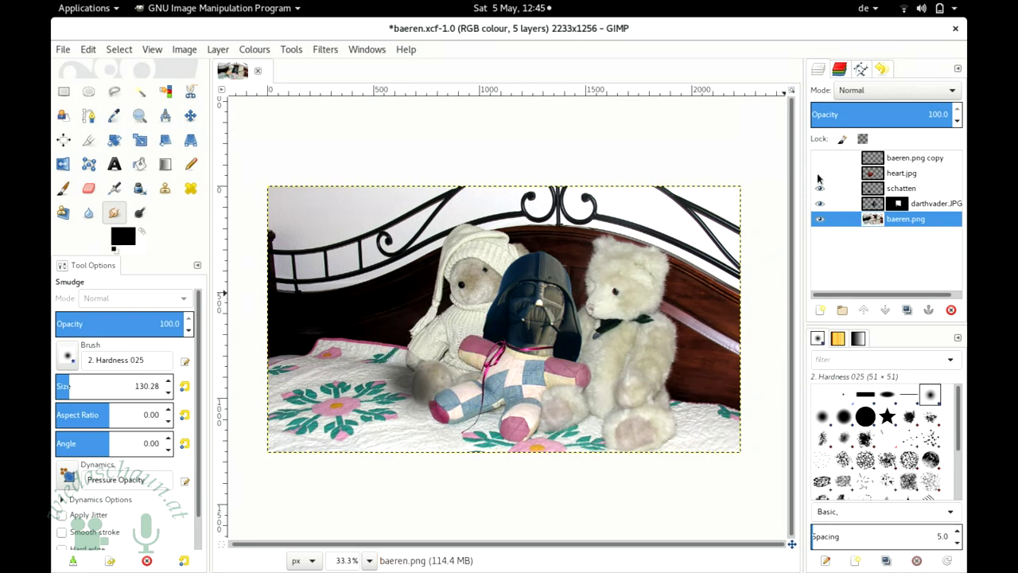
left_click(825, 192)
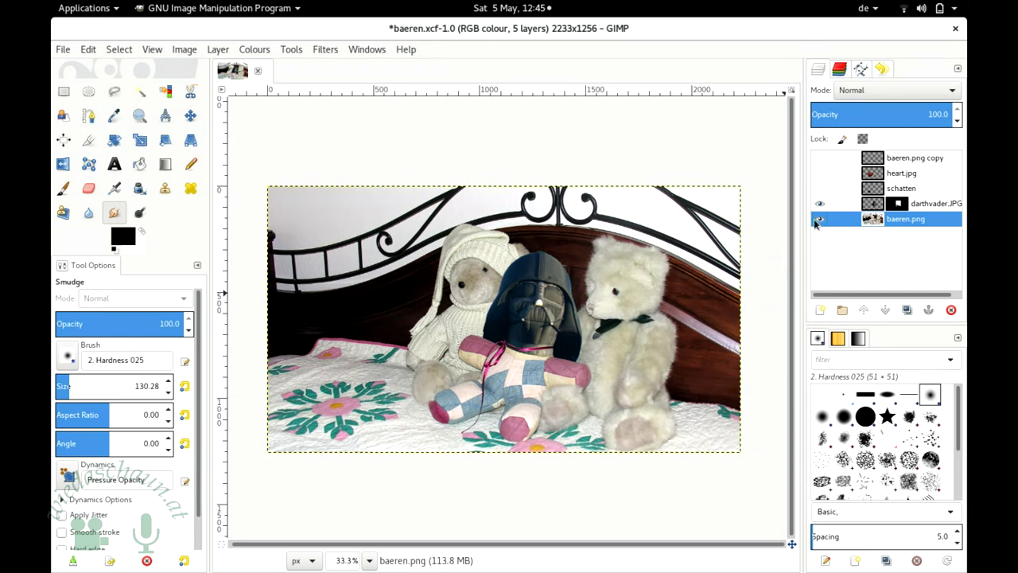
left_click(819, 204)
left_click(820, 204)
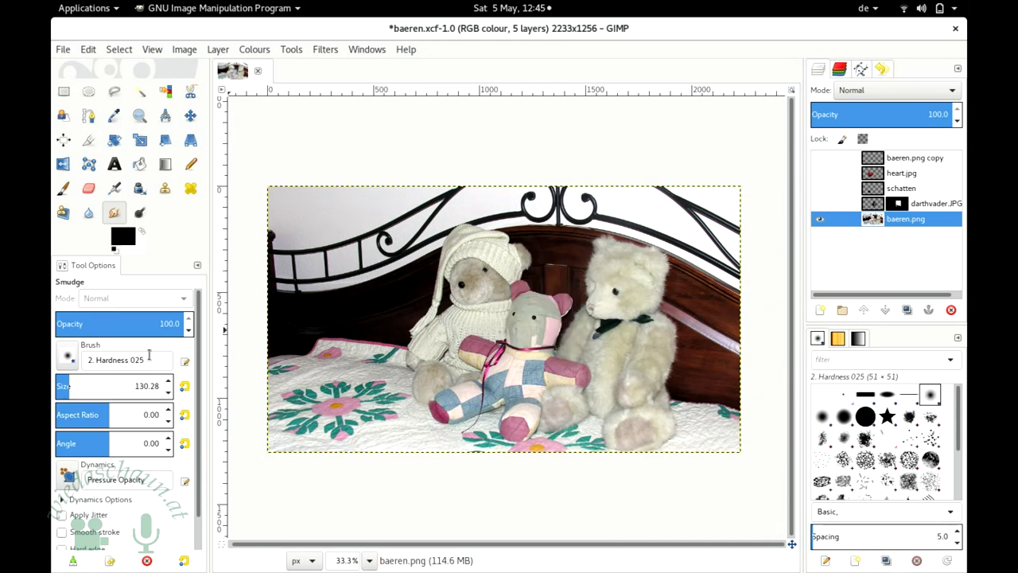
left_click(90, 384)
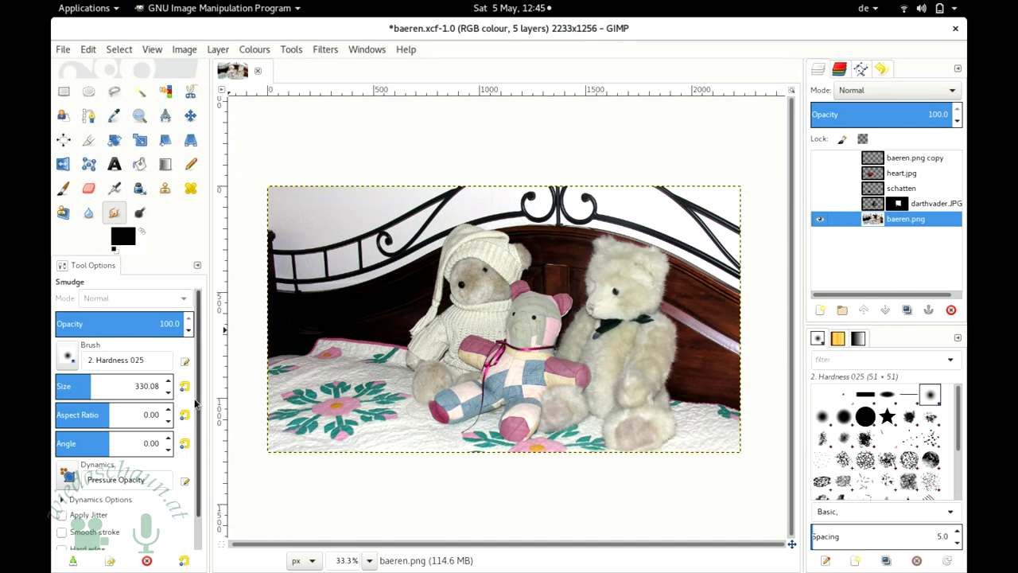
scroll(191, 506, "down", 2)
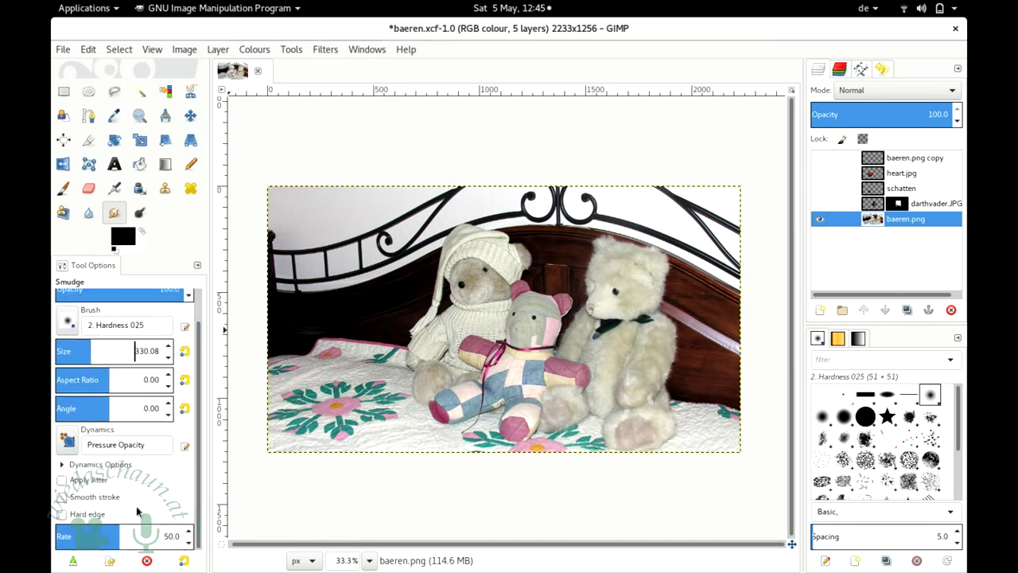
left_click(60, 498)
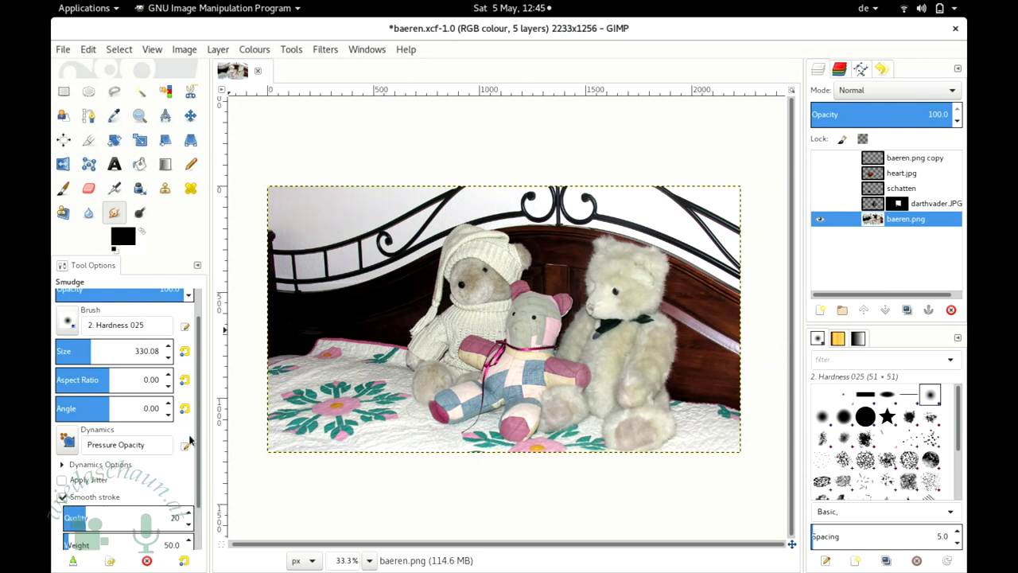
mouse_move(199, 451)
left_mouse_down()
mouse_move(199, 543)
mouse_move(194, 407)
left_mouse_up()
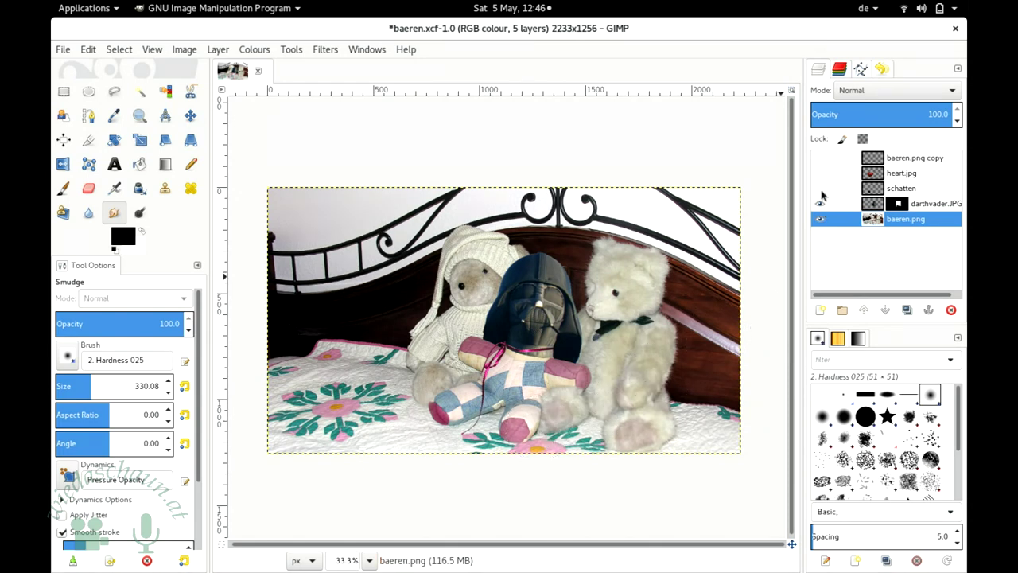
Step: Show schatten, heart.jpg and baeren.png copy again and smudge the shadow leftward into the quilt
left_click(819, 189)
left_click(819, 173)
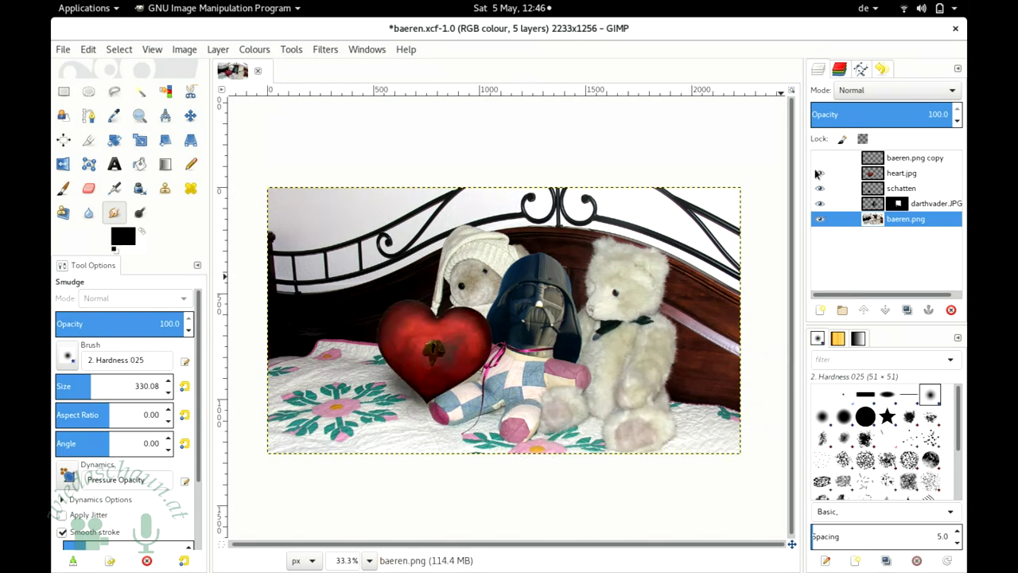
left_click(819, 158)
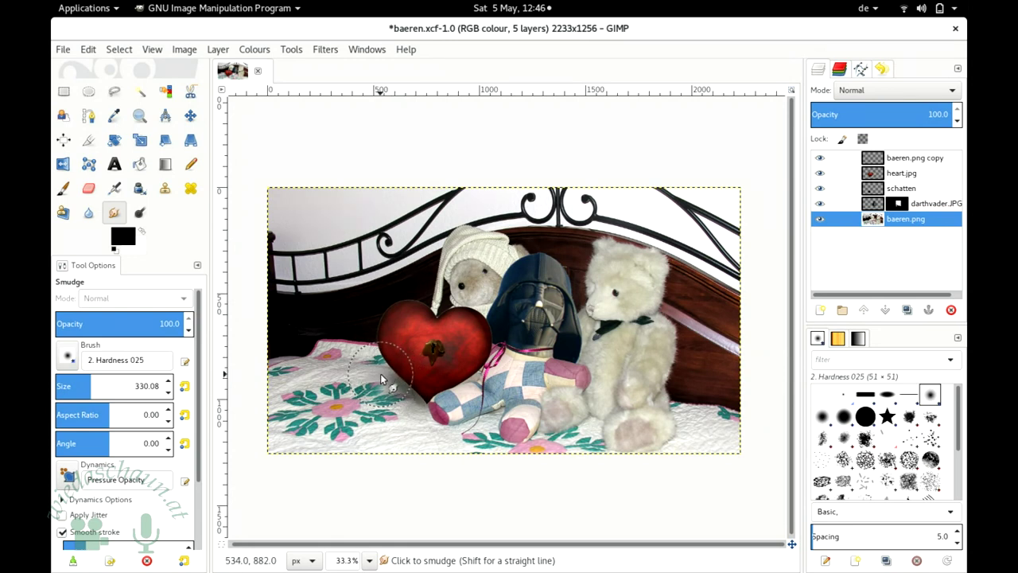
left_click_drag(385, 383, 377, 376)
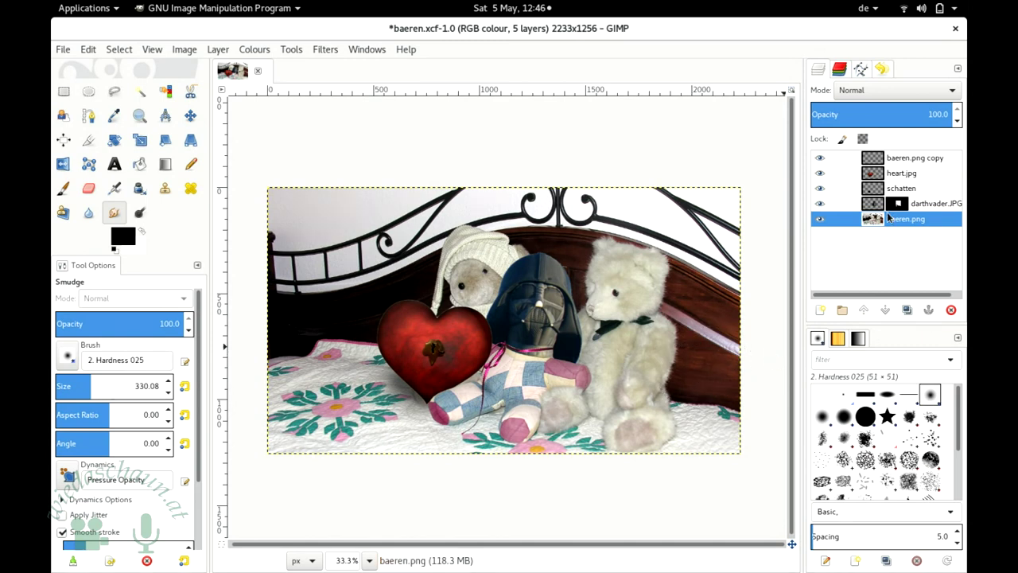
Step: Make the schatten layer active and nudge the view slightly
left_click(872, 191)
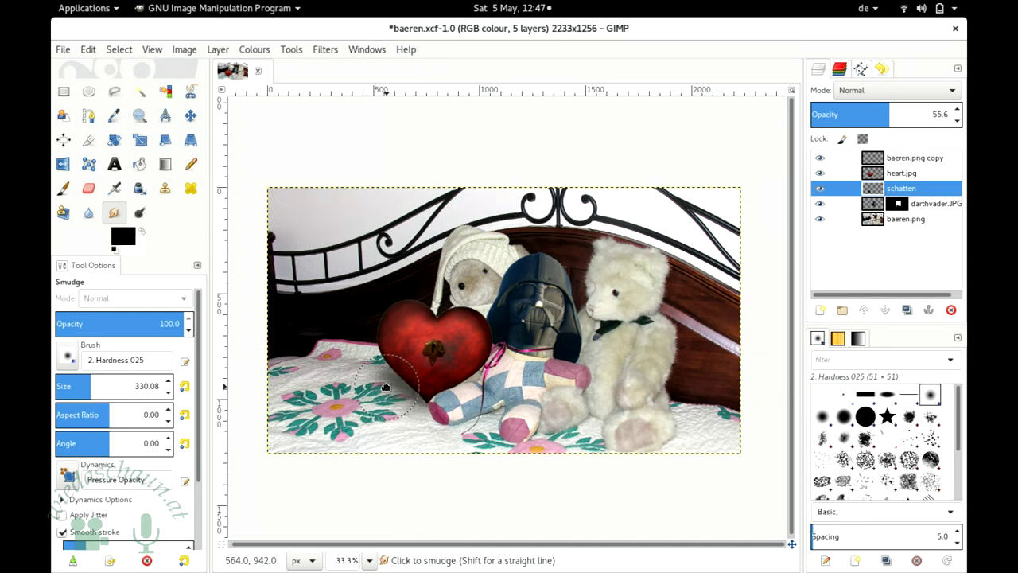
key("space")
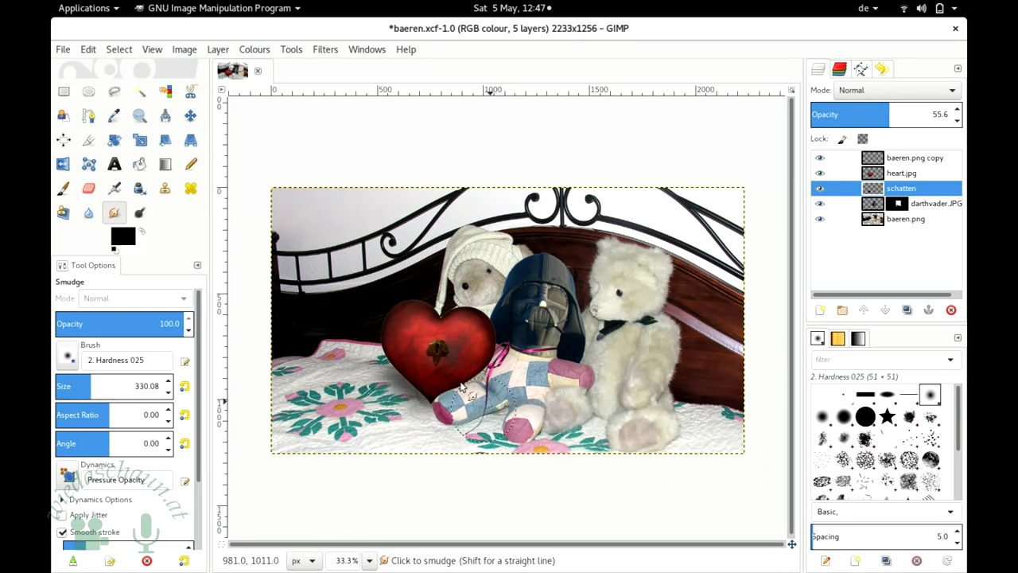
left_click(68, 94)
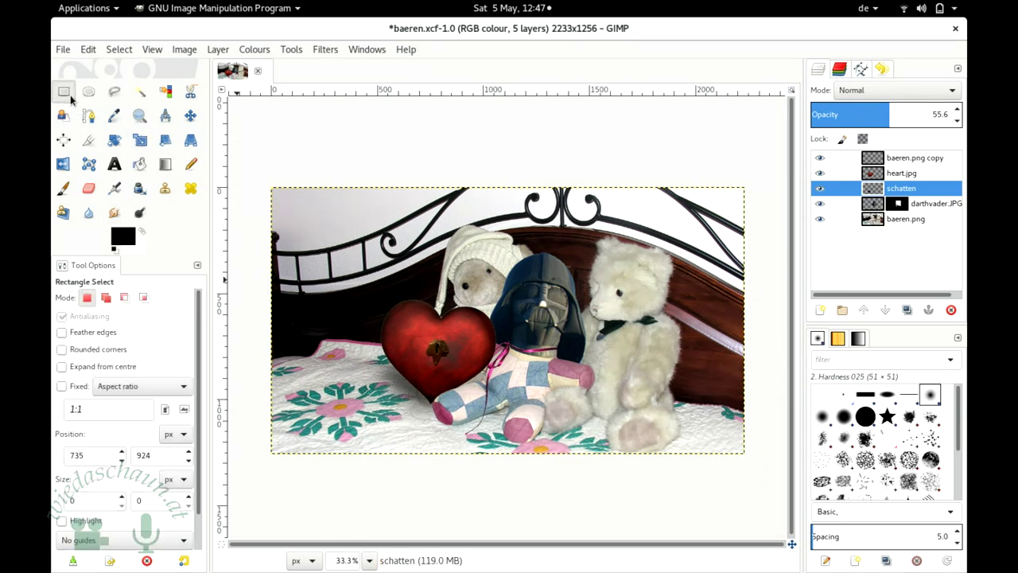